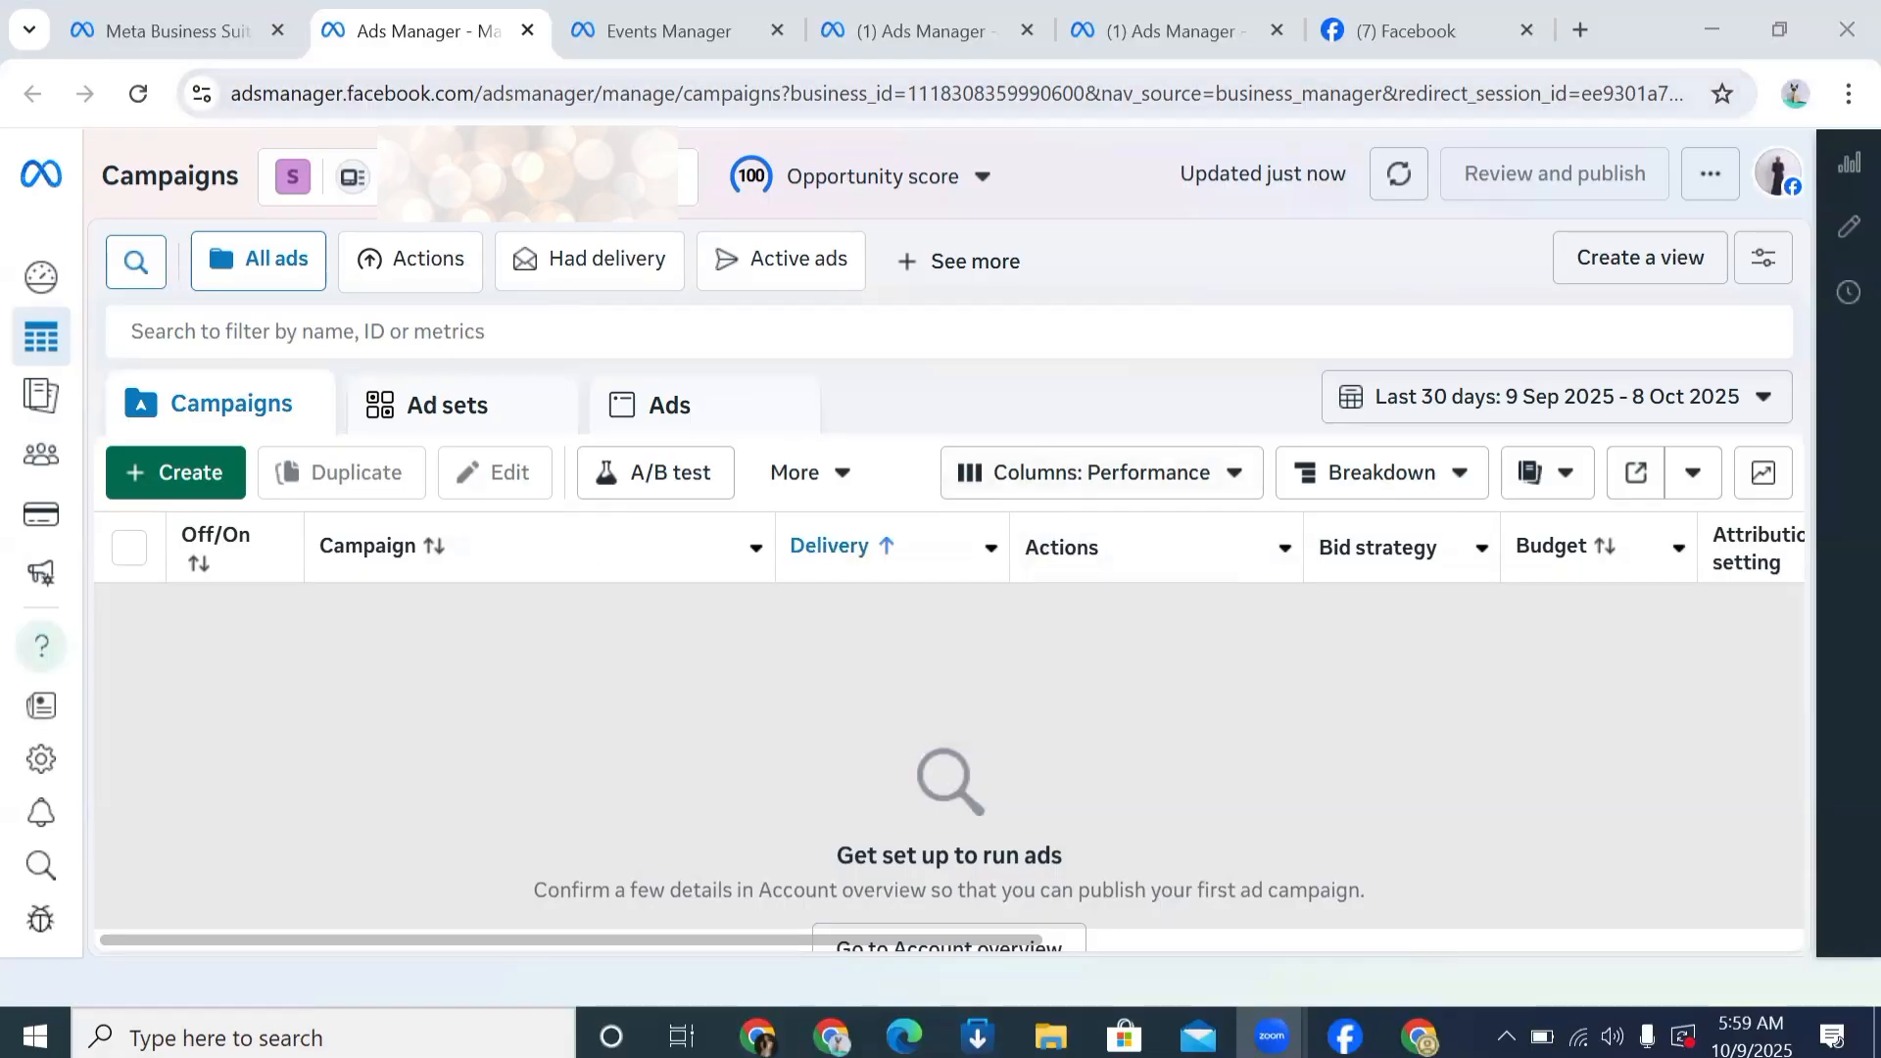
Step: Switch to the ad account listed under Other assets, outside the business portfolios
{"action": "left_click", "coordinate": [353, 178]}
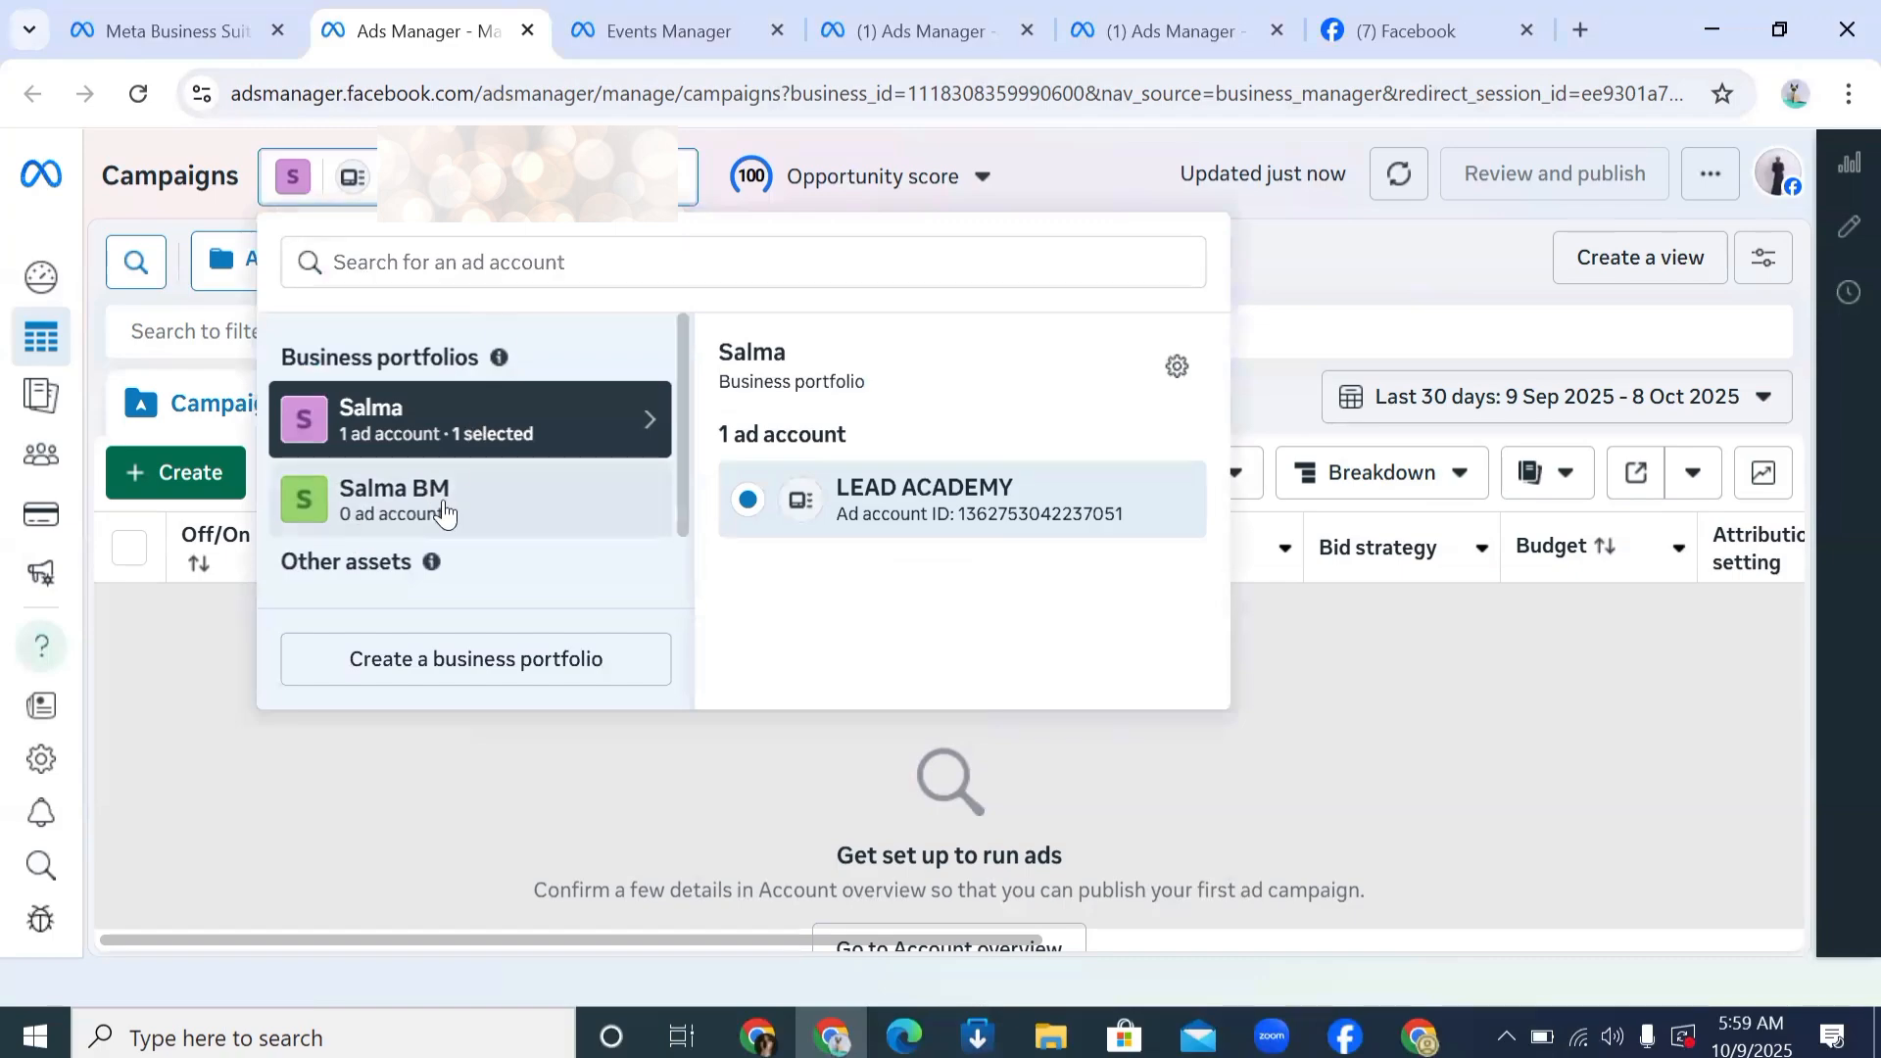
{"action": "scroll", "coordinate": [421, 519], "scroll_direction": "down", "scroll_amount": 1}
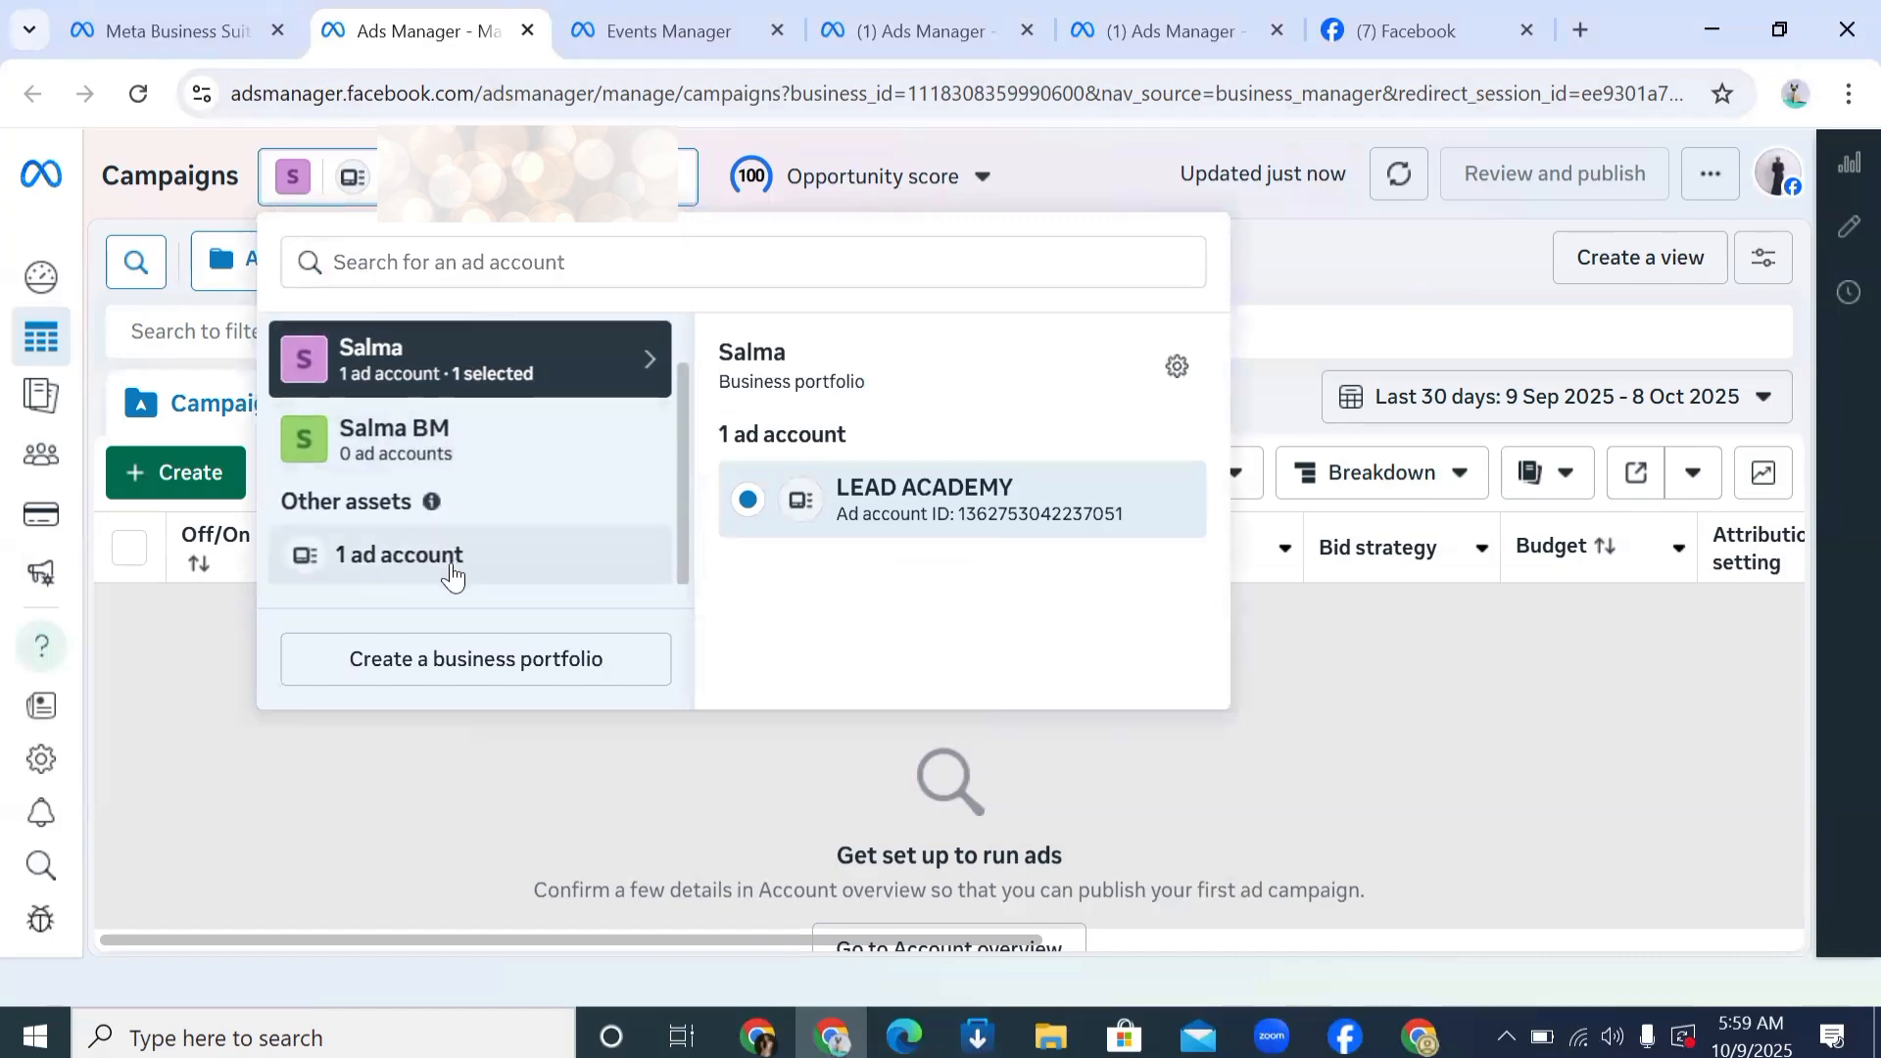
{"action": "left_click", "coordinate": [364, 554]}
{"action": "left_click", "coordinate": [904, 419]}
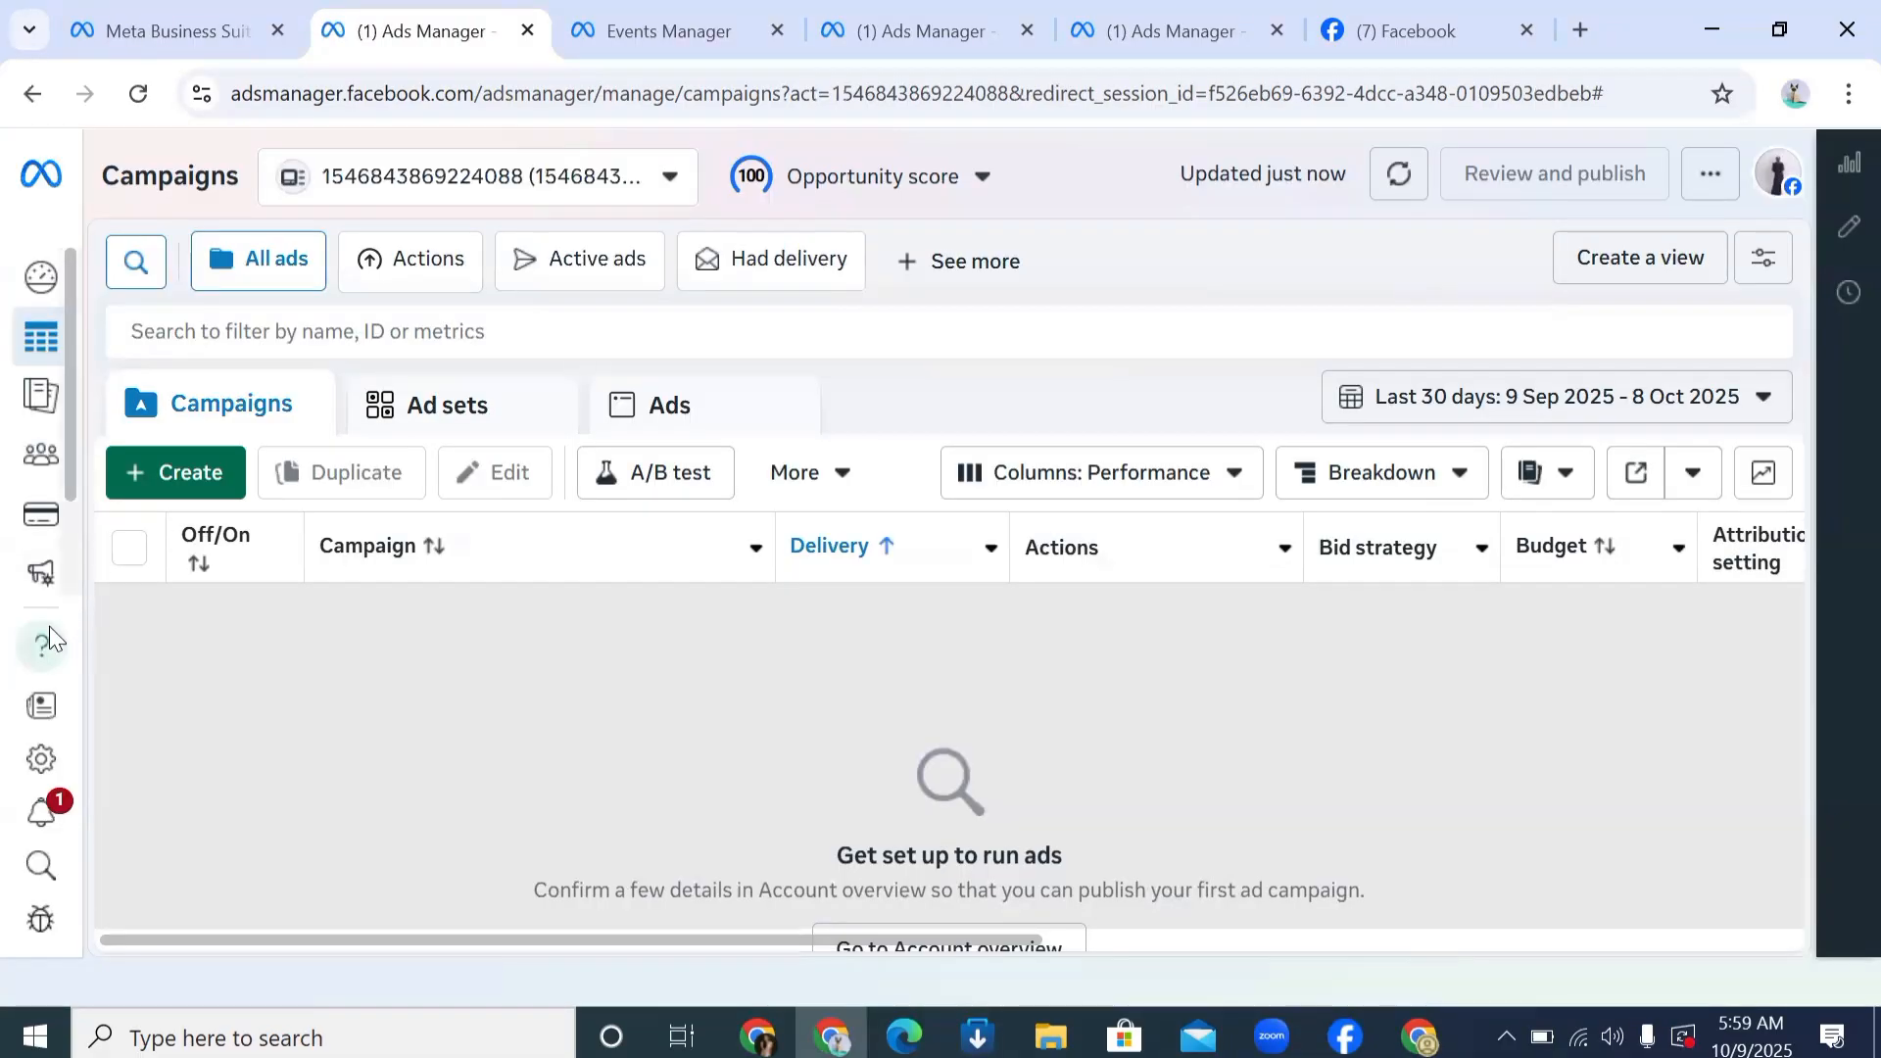
Step: Open Events Manager for the selected ad account in a new tab, close the old Events Manager tab, and start connecting data
{"action": "mouse_move", "coordinate": [88, 575]}
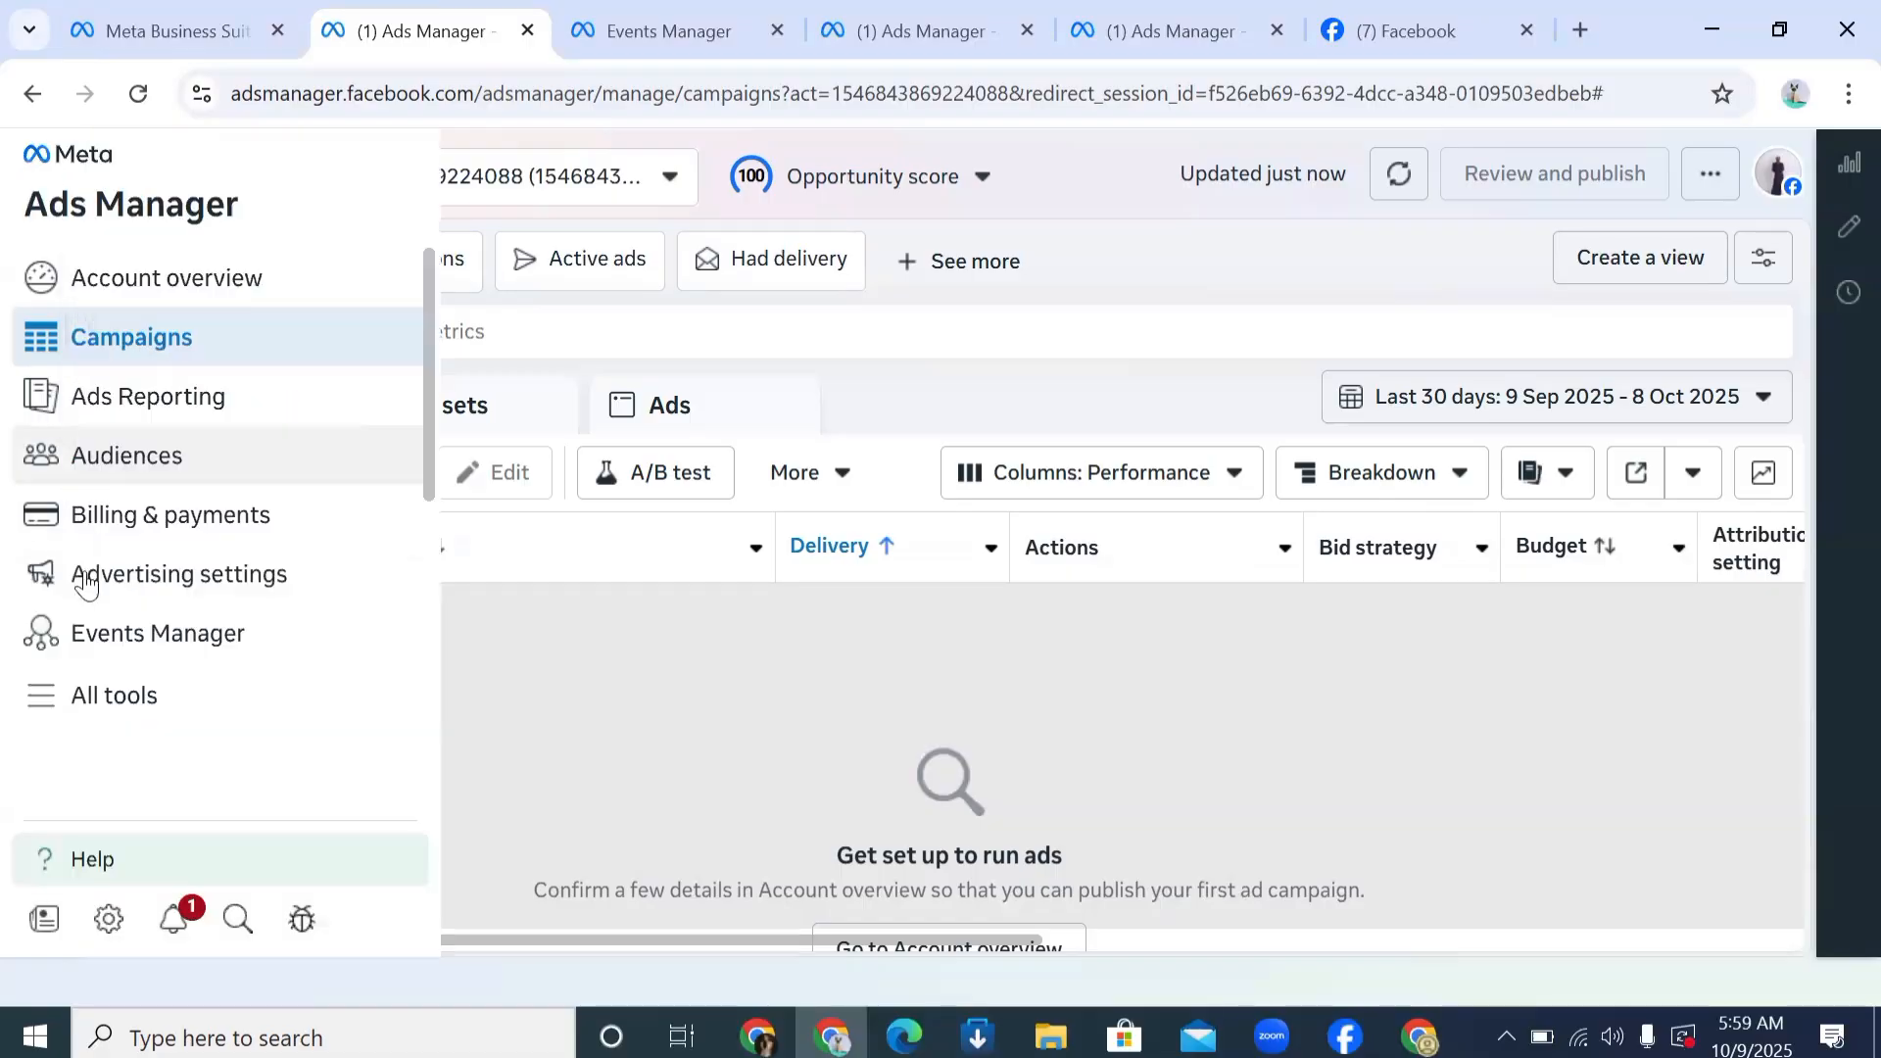
{"action": "right_click", "coordinate": [236, 639]}
{"action": "left_click", "coordinate": [359, 300]}
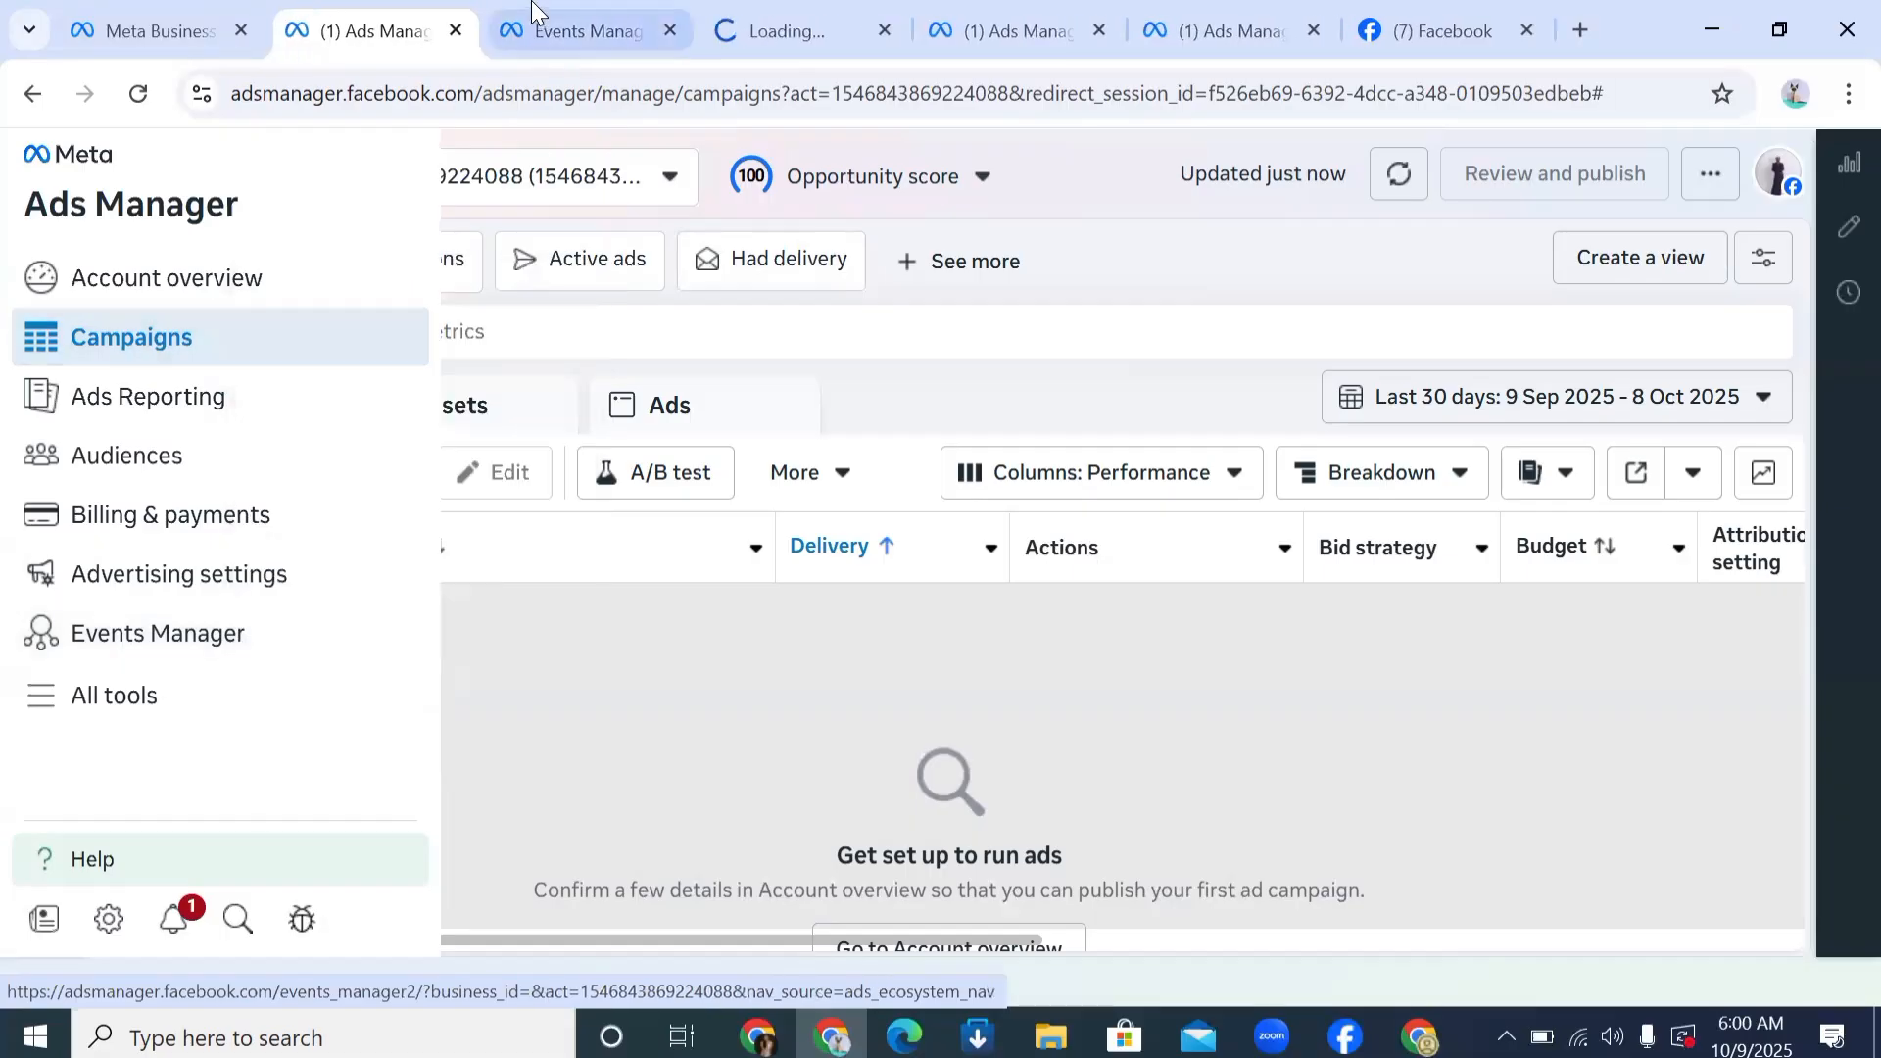
{"action": "left_click", "coordinate": [670, 30]}
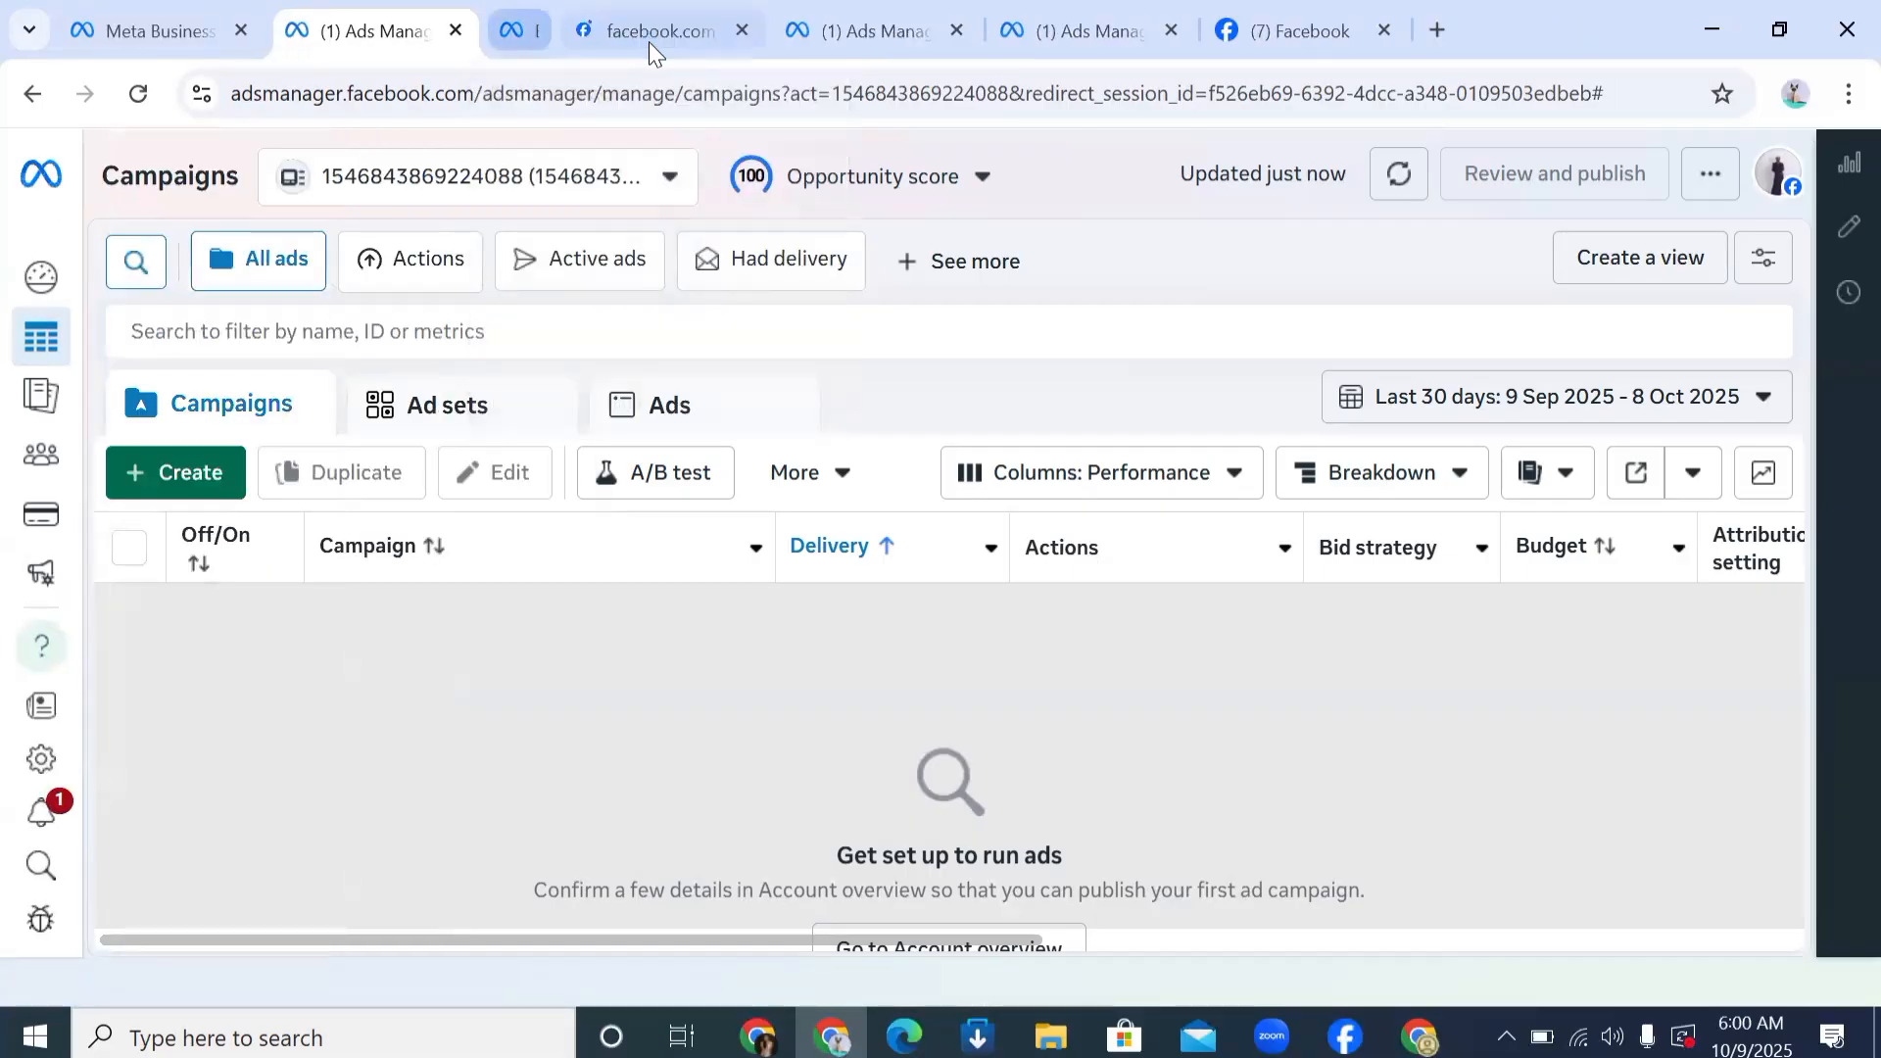
{"action": "left_click", "coordinate": [596, 29]}
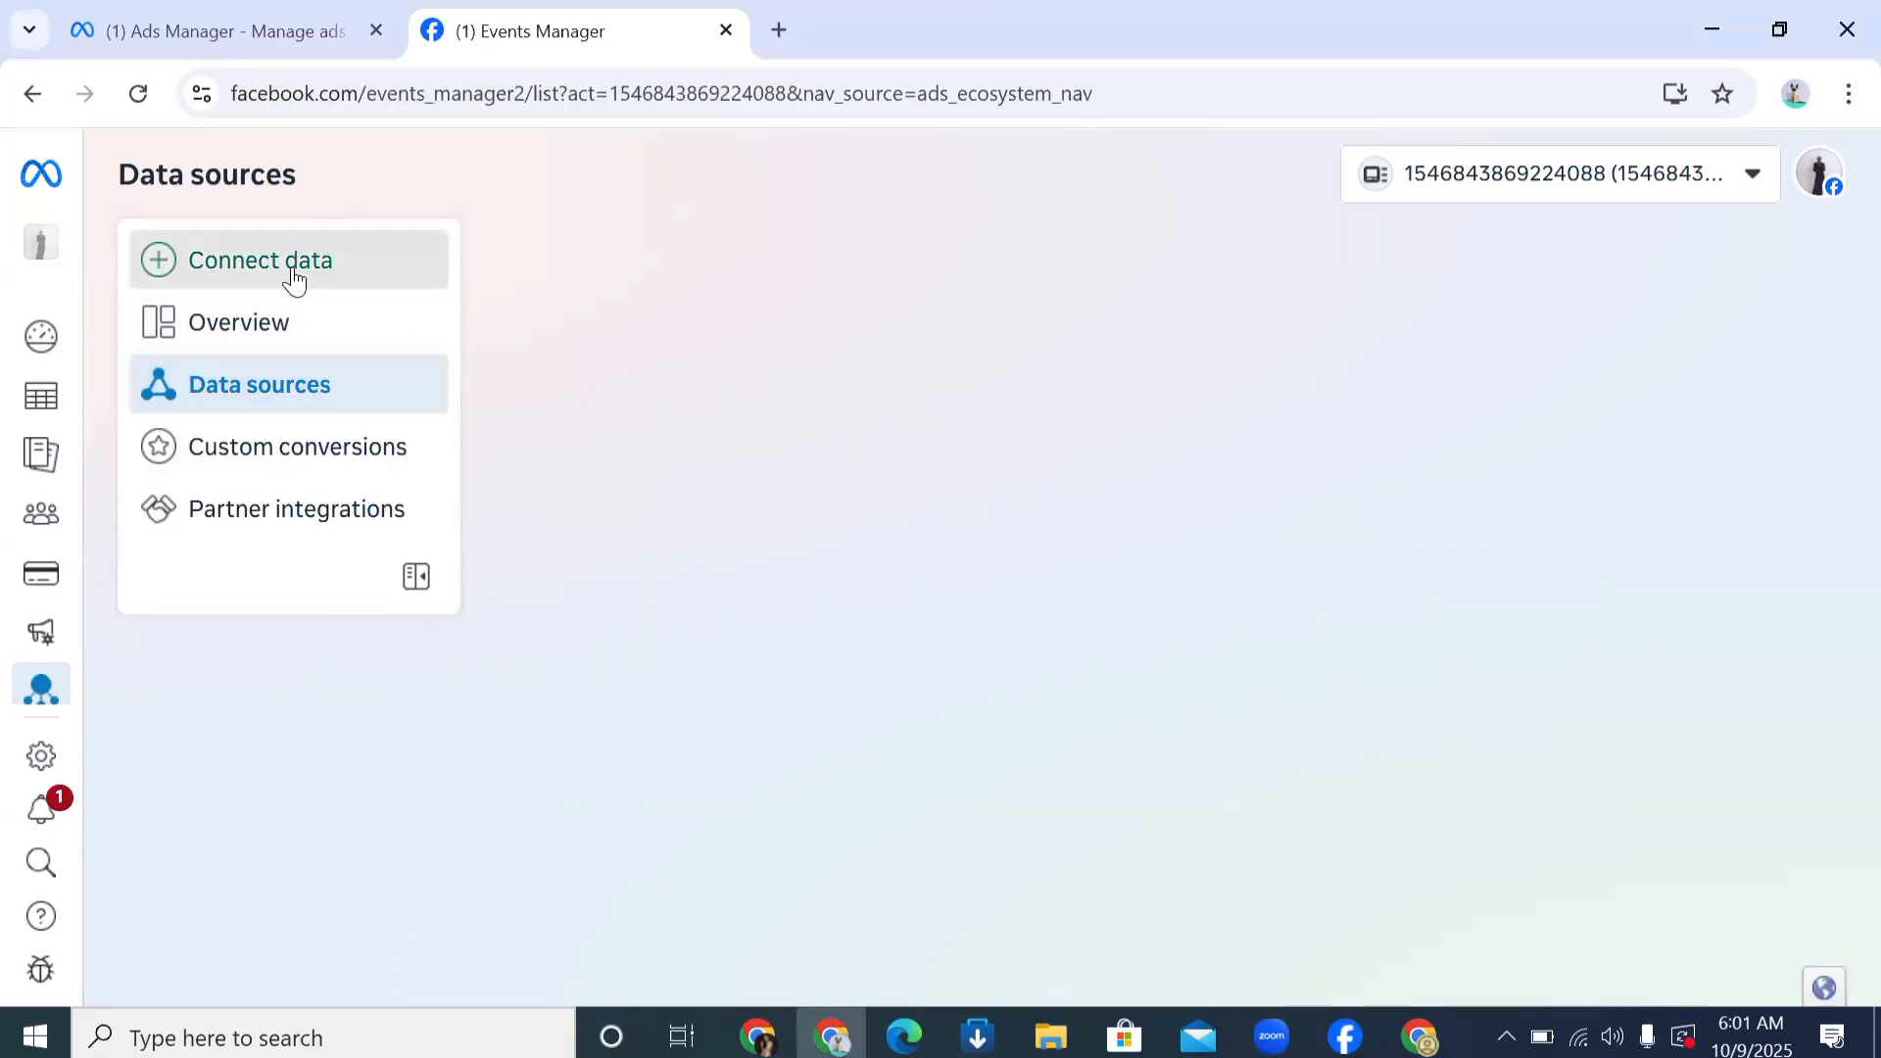
{"action": "left_click", "coordinate": [293, 279]}
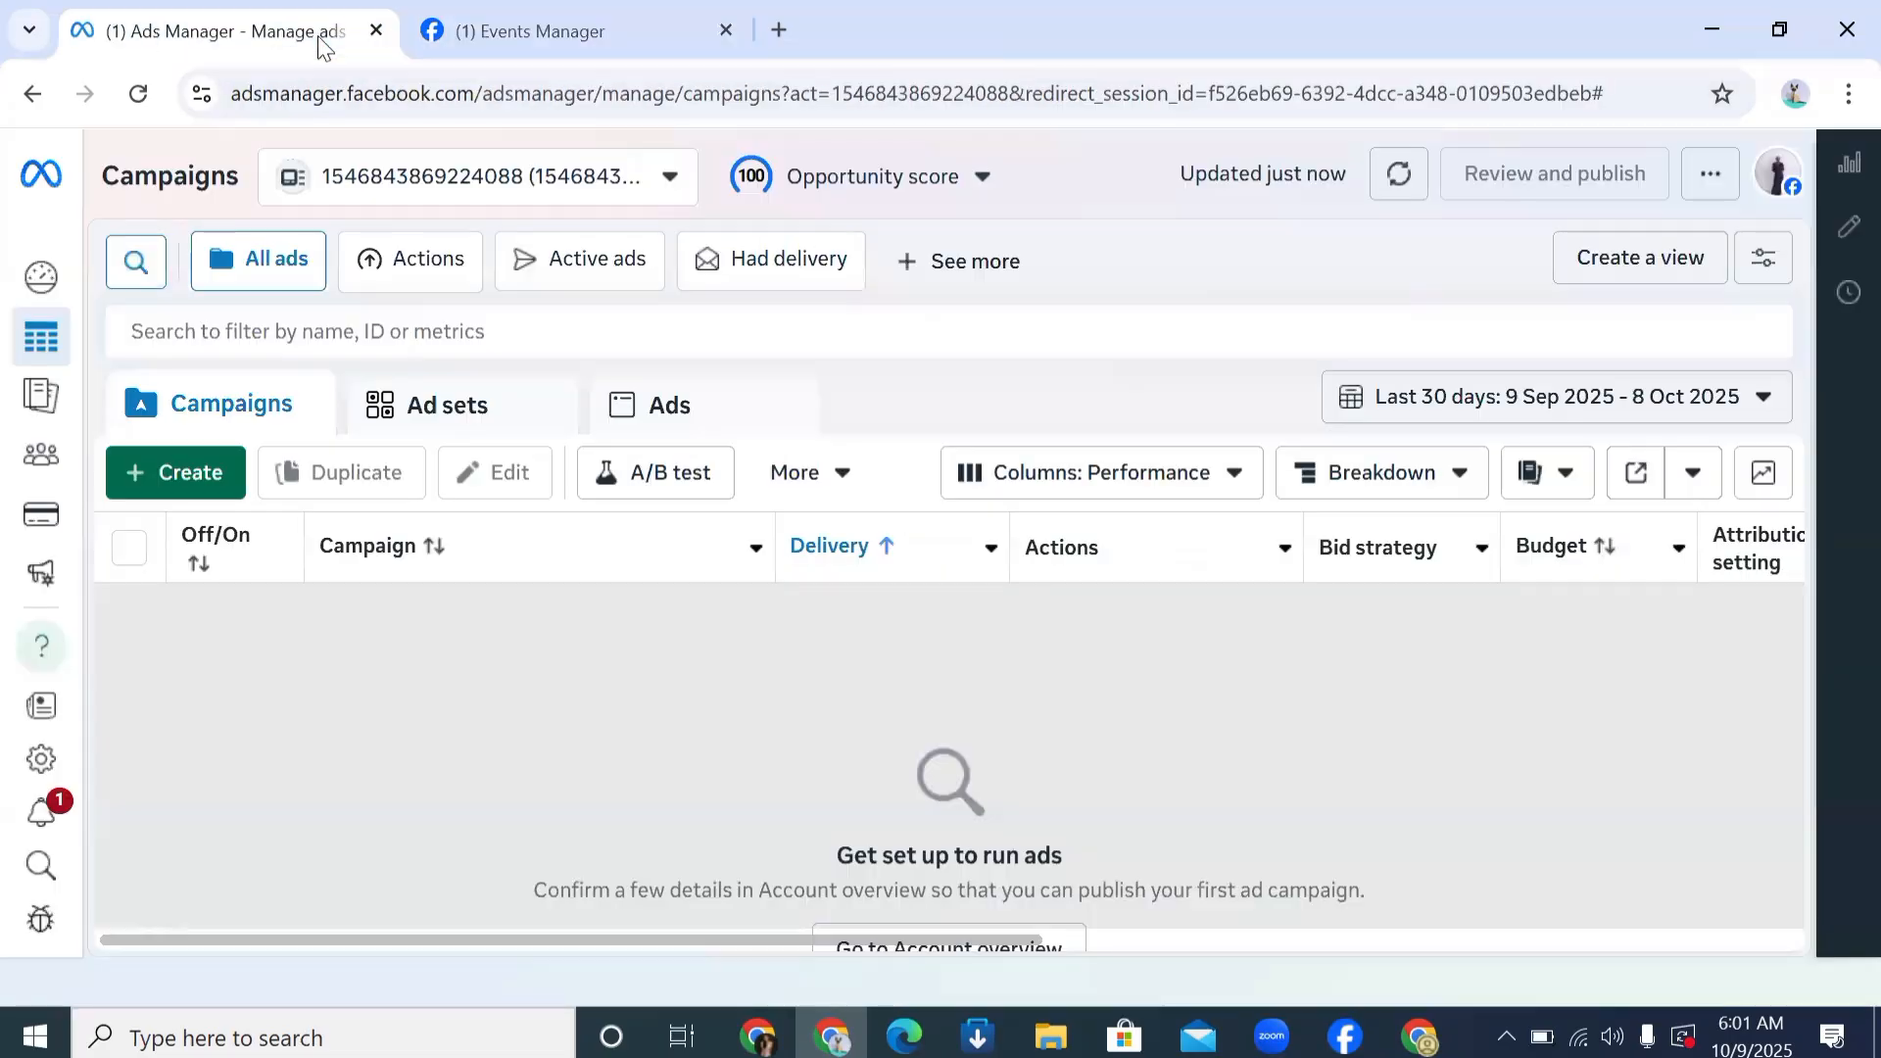
Step: Return to Ads Manager, create a new campaign with the Sales objective, and dismiss the campaign setup notice
{"action": "left_click", "coordinate": [322, 37]}
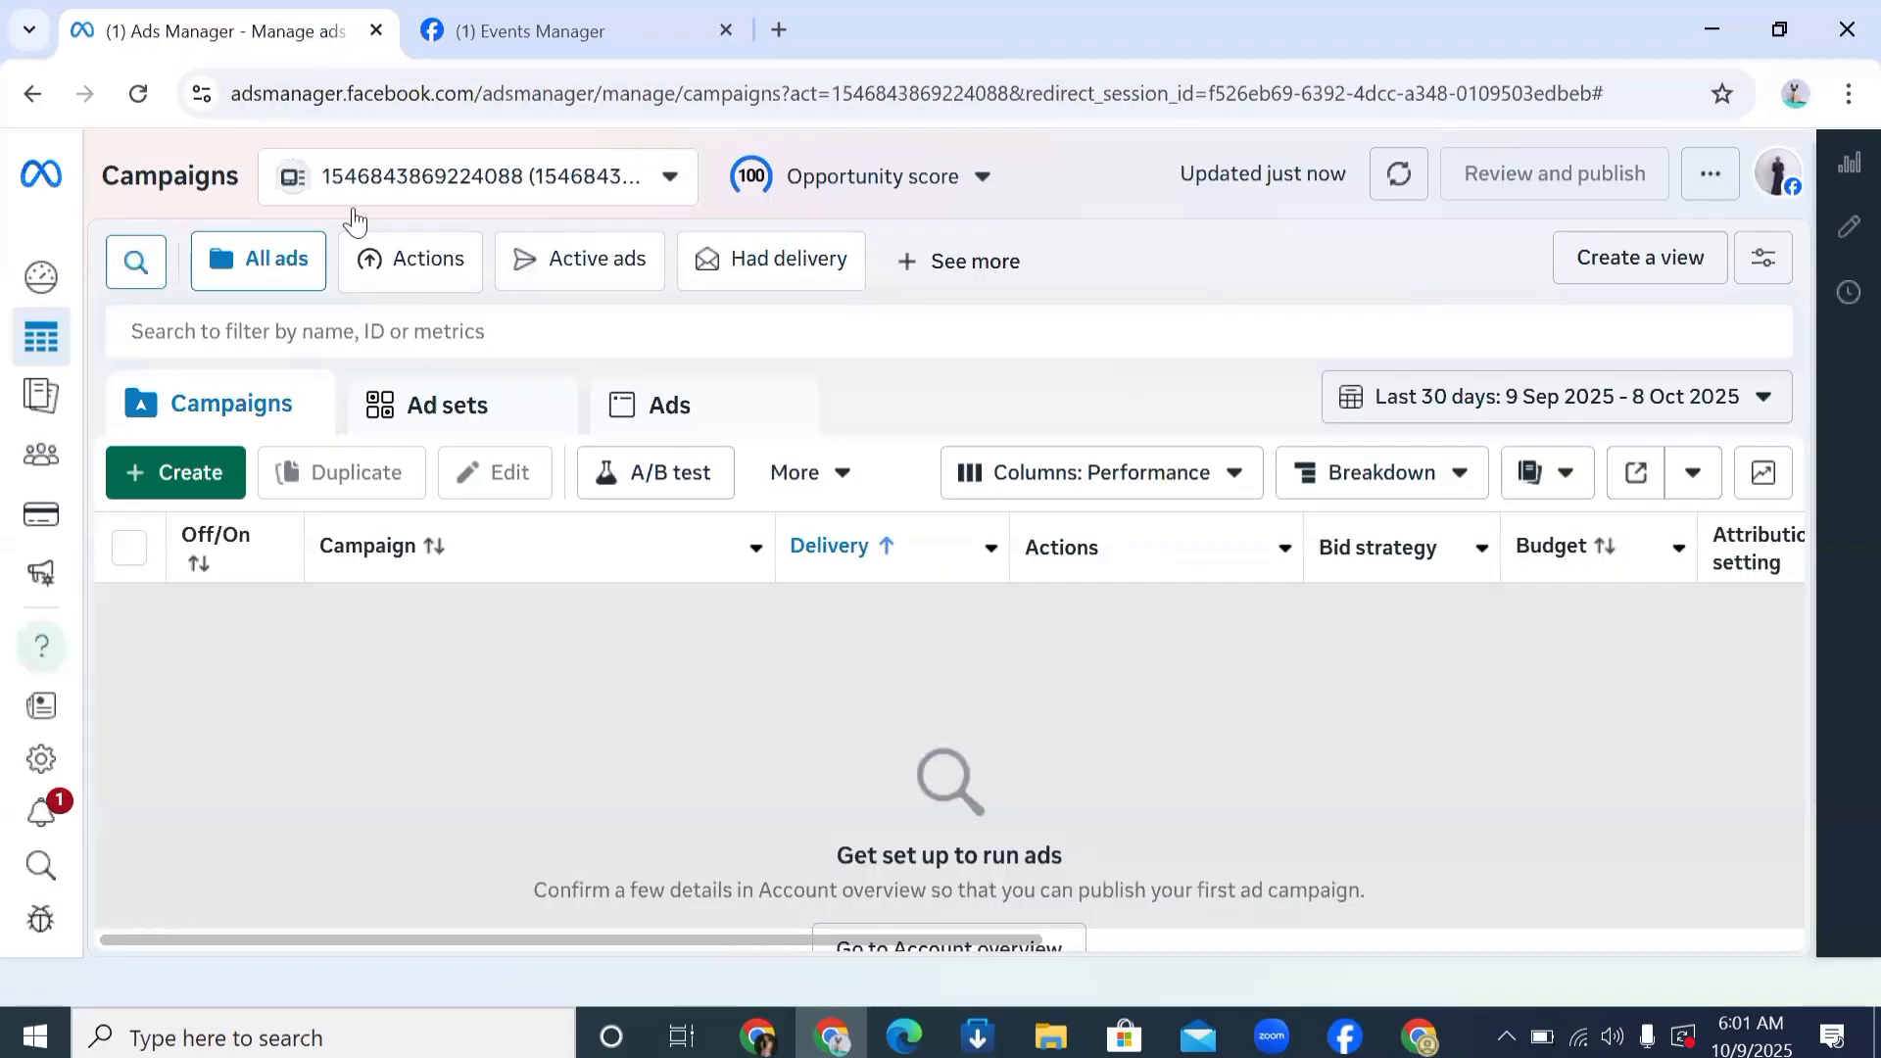
{"action": "left_click", "coordinate": [206, 477]}
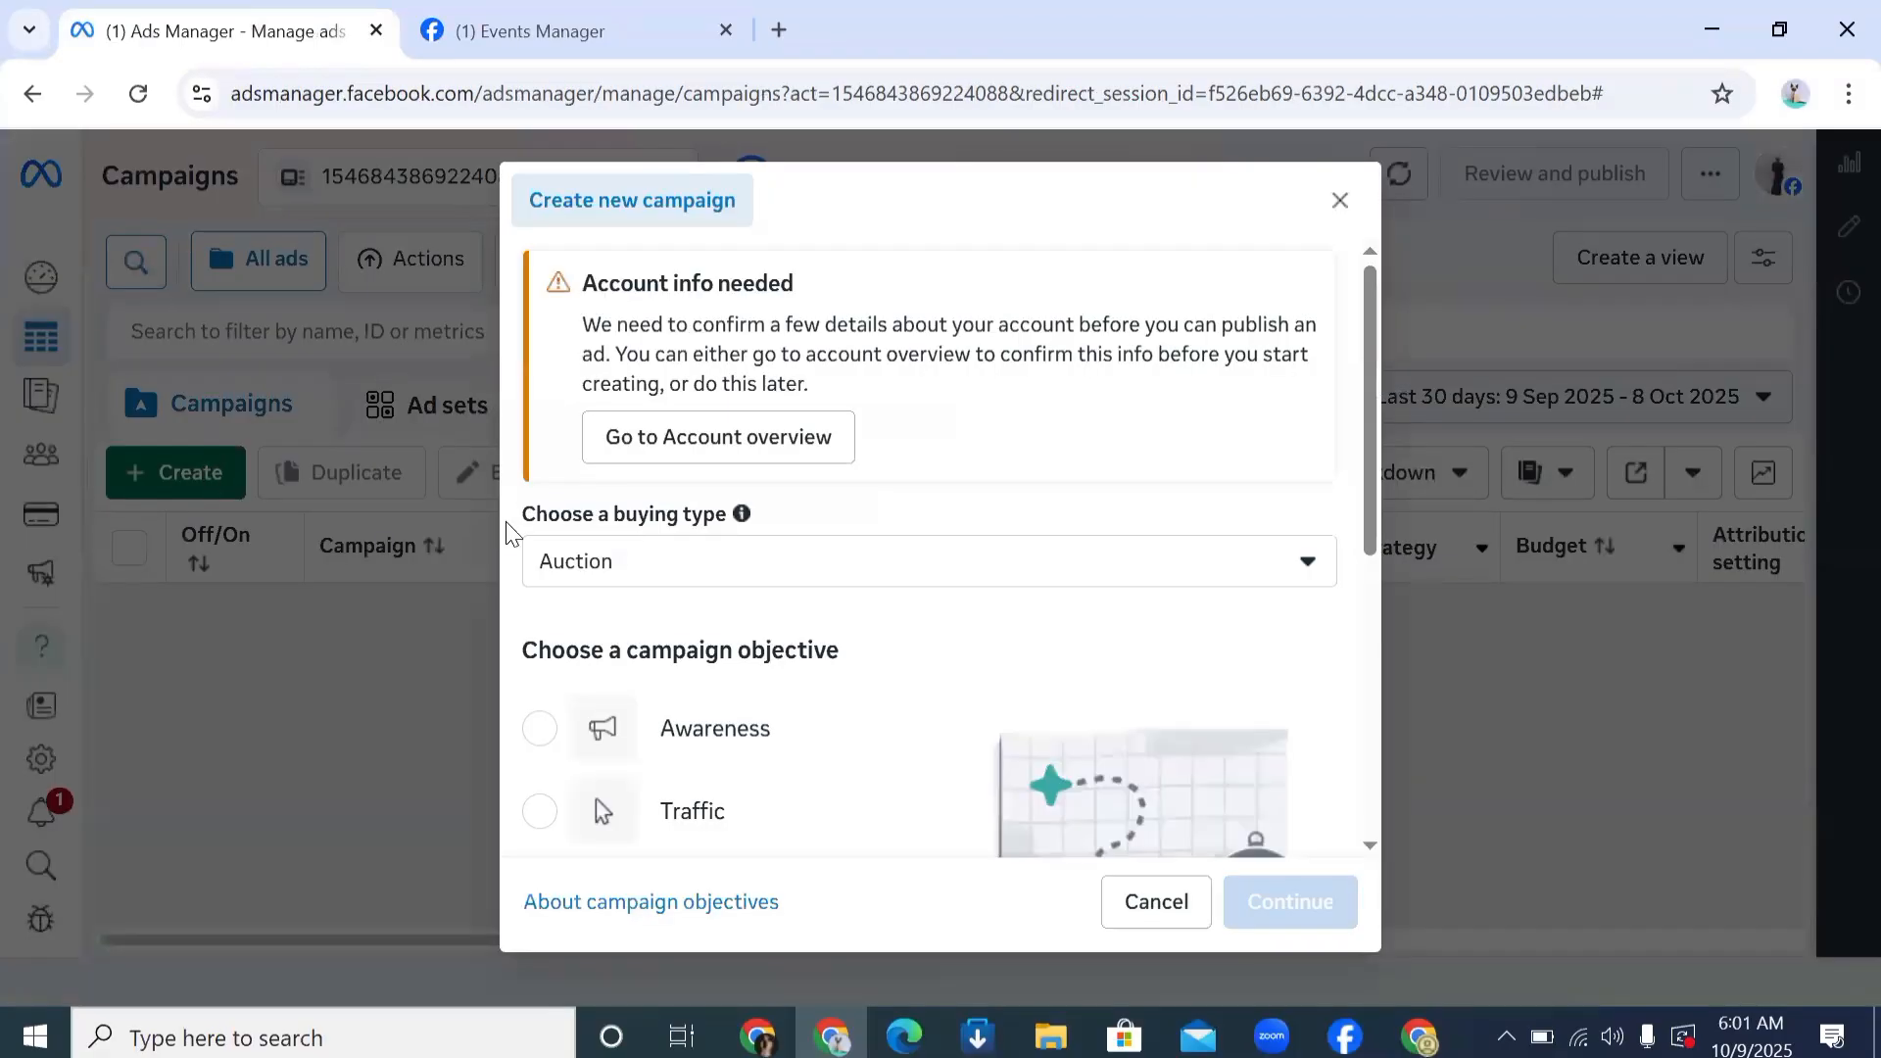
{"action": "scroll", "coordinate": [660, 743], "scroll_direction": "down", "scroll_amount": 6}
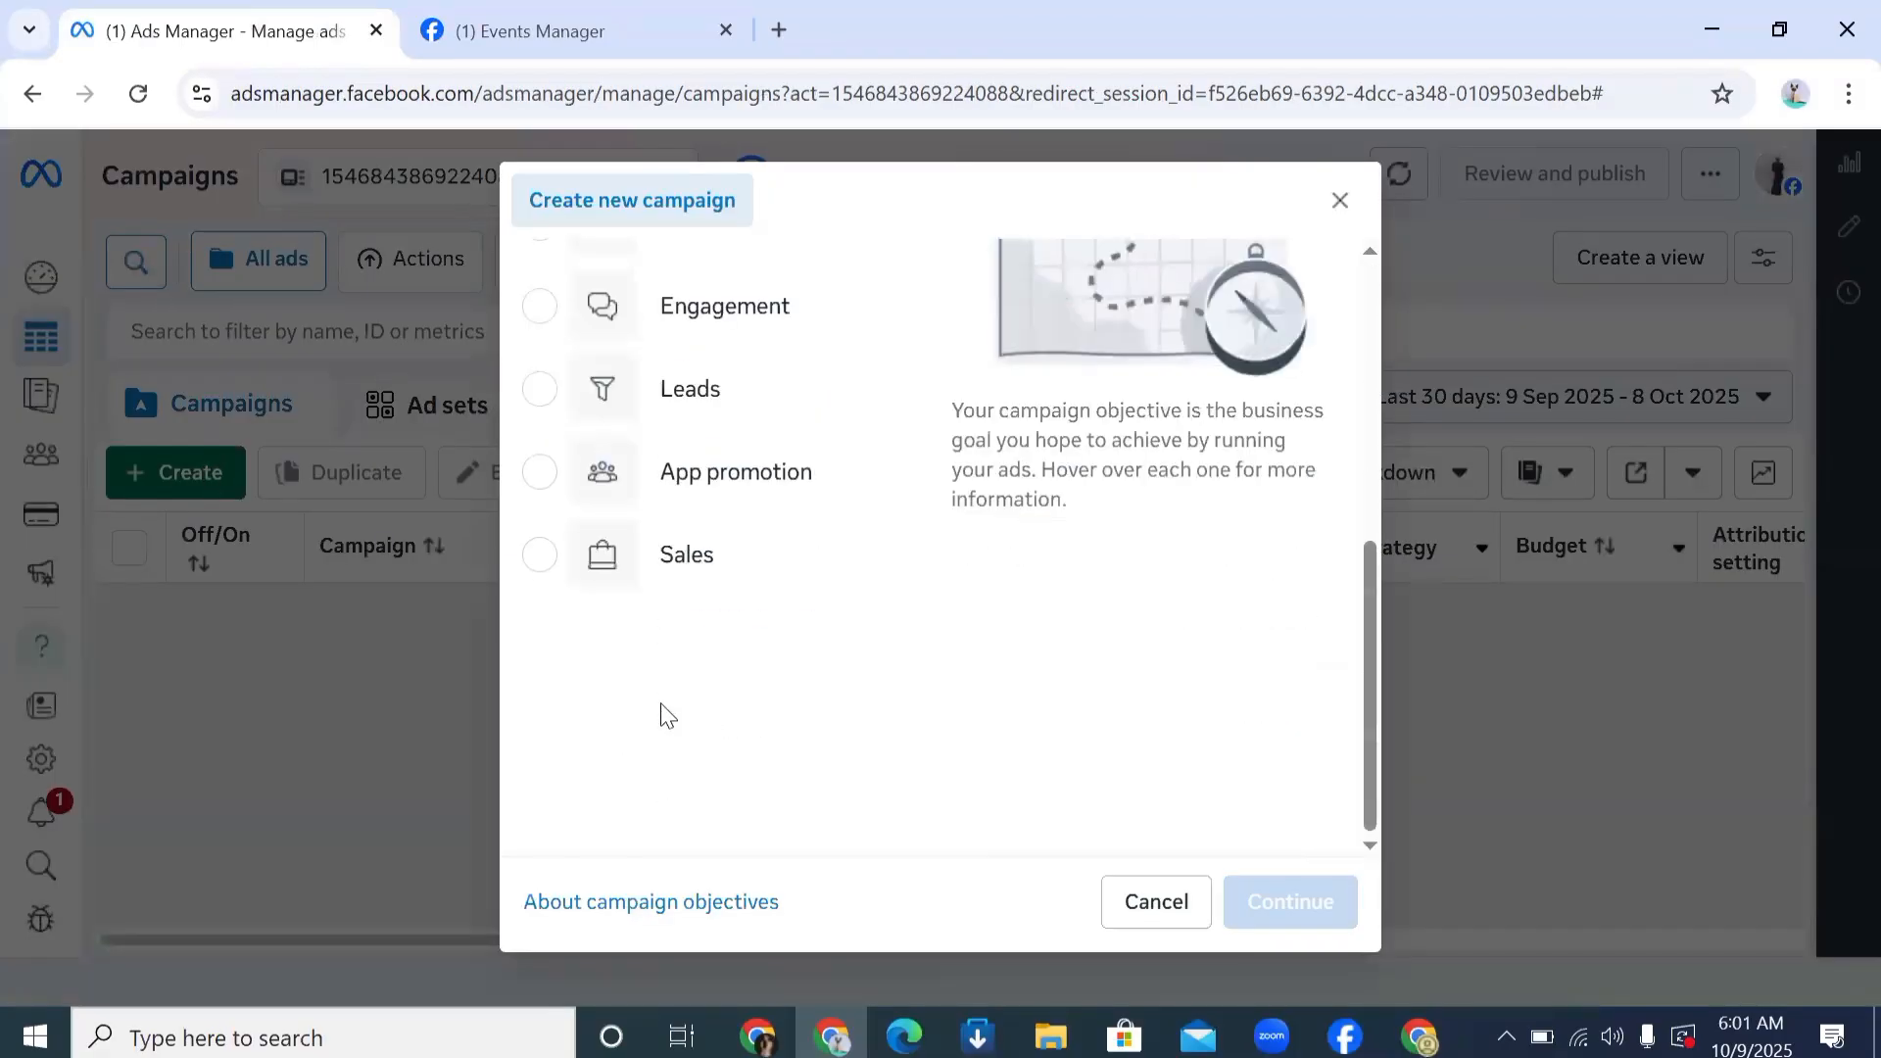
{"action": "left_click", "coordinate": [642, 544]}
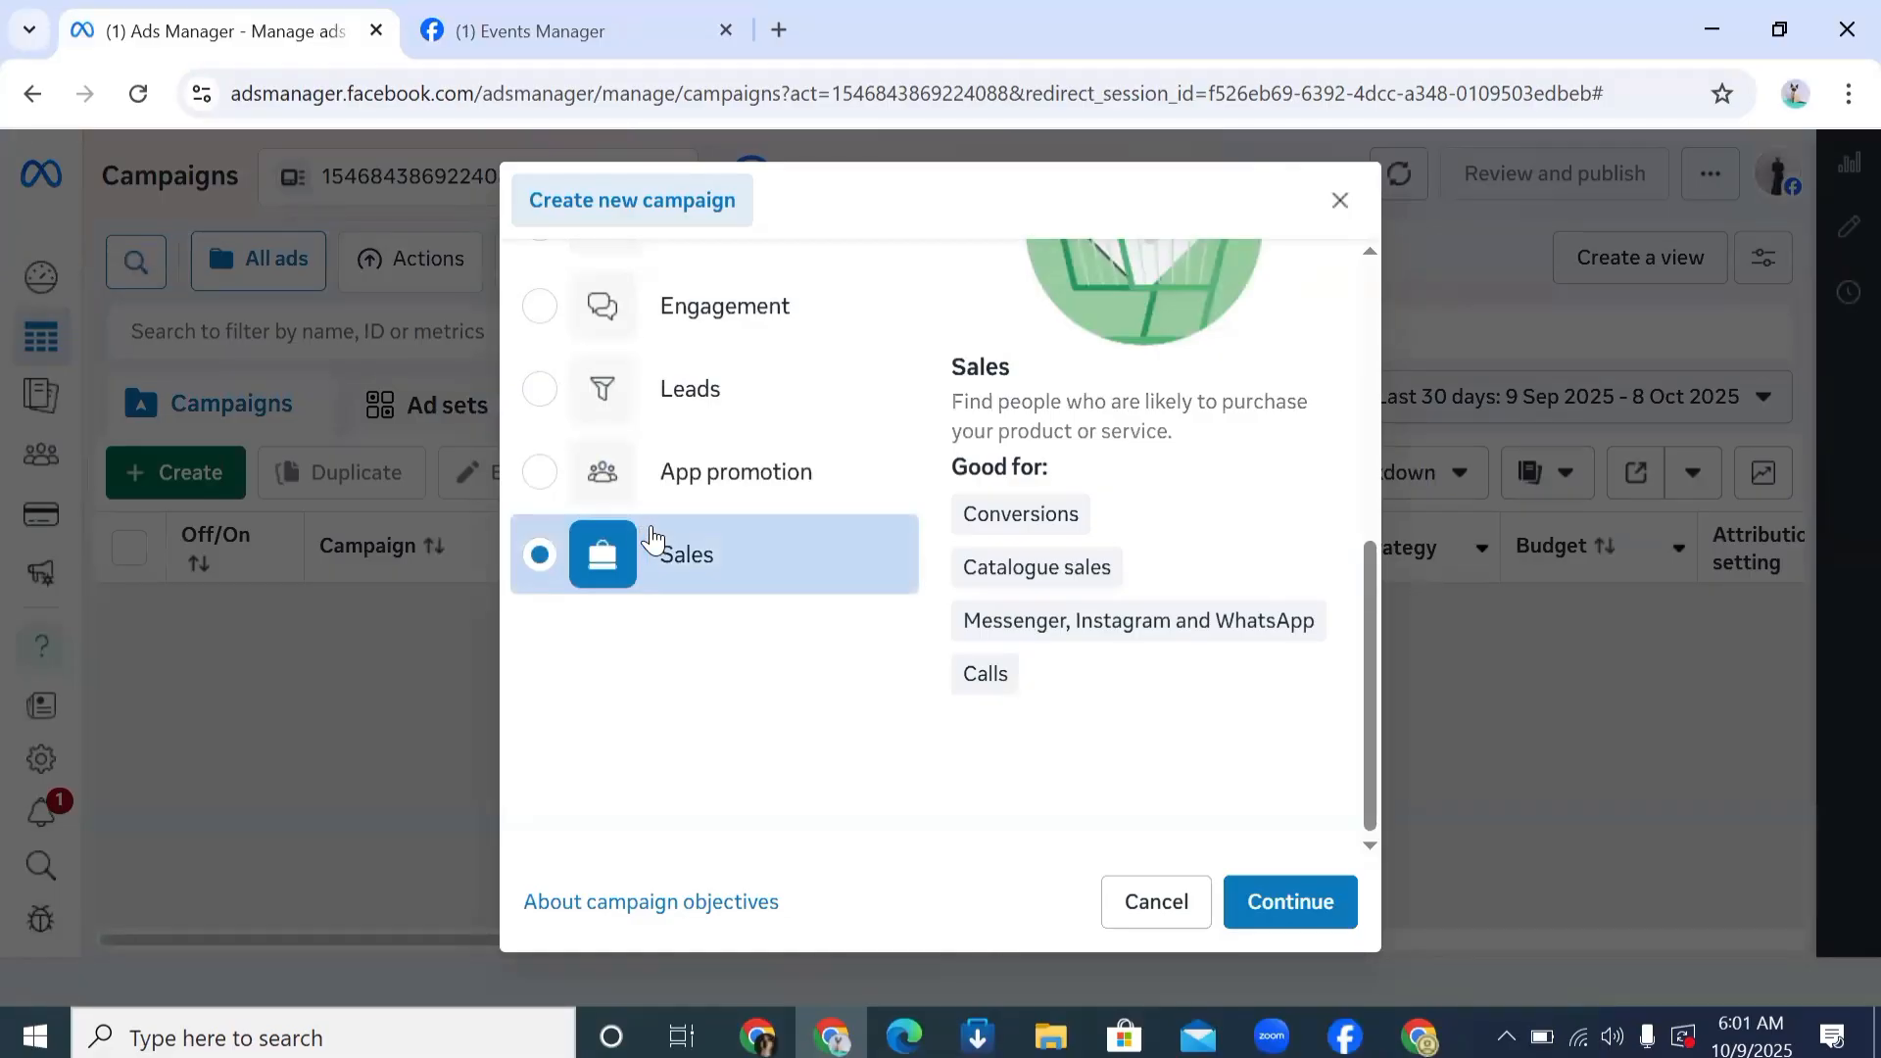
{"action": "left_click", "coordinate": [1342, 921]}
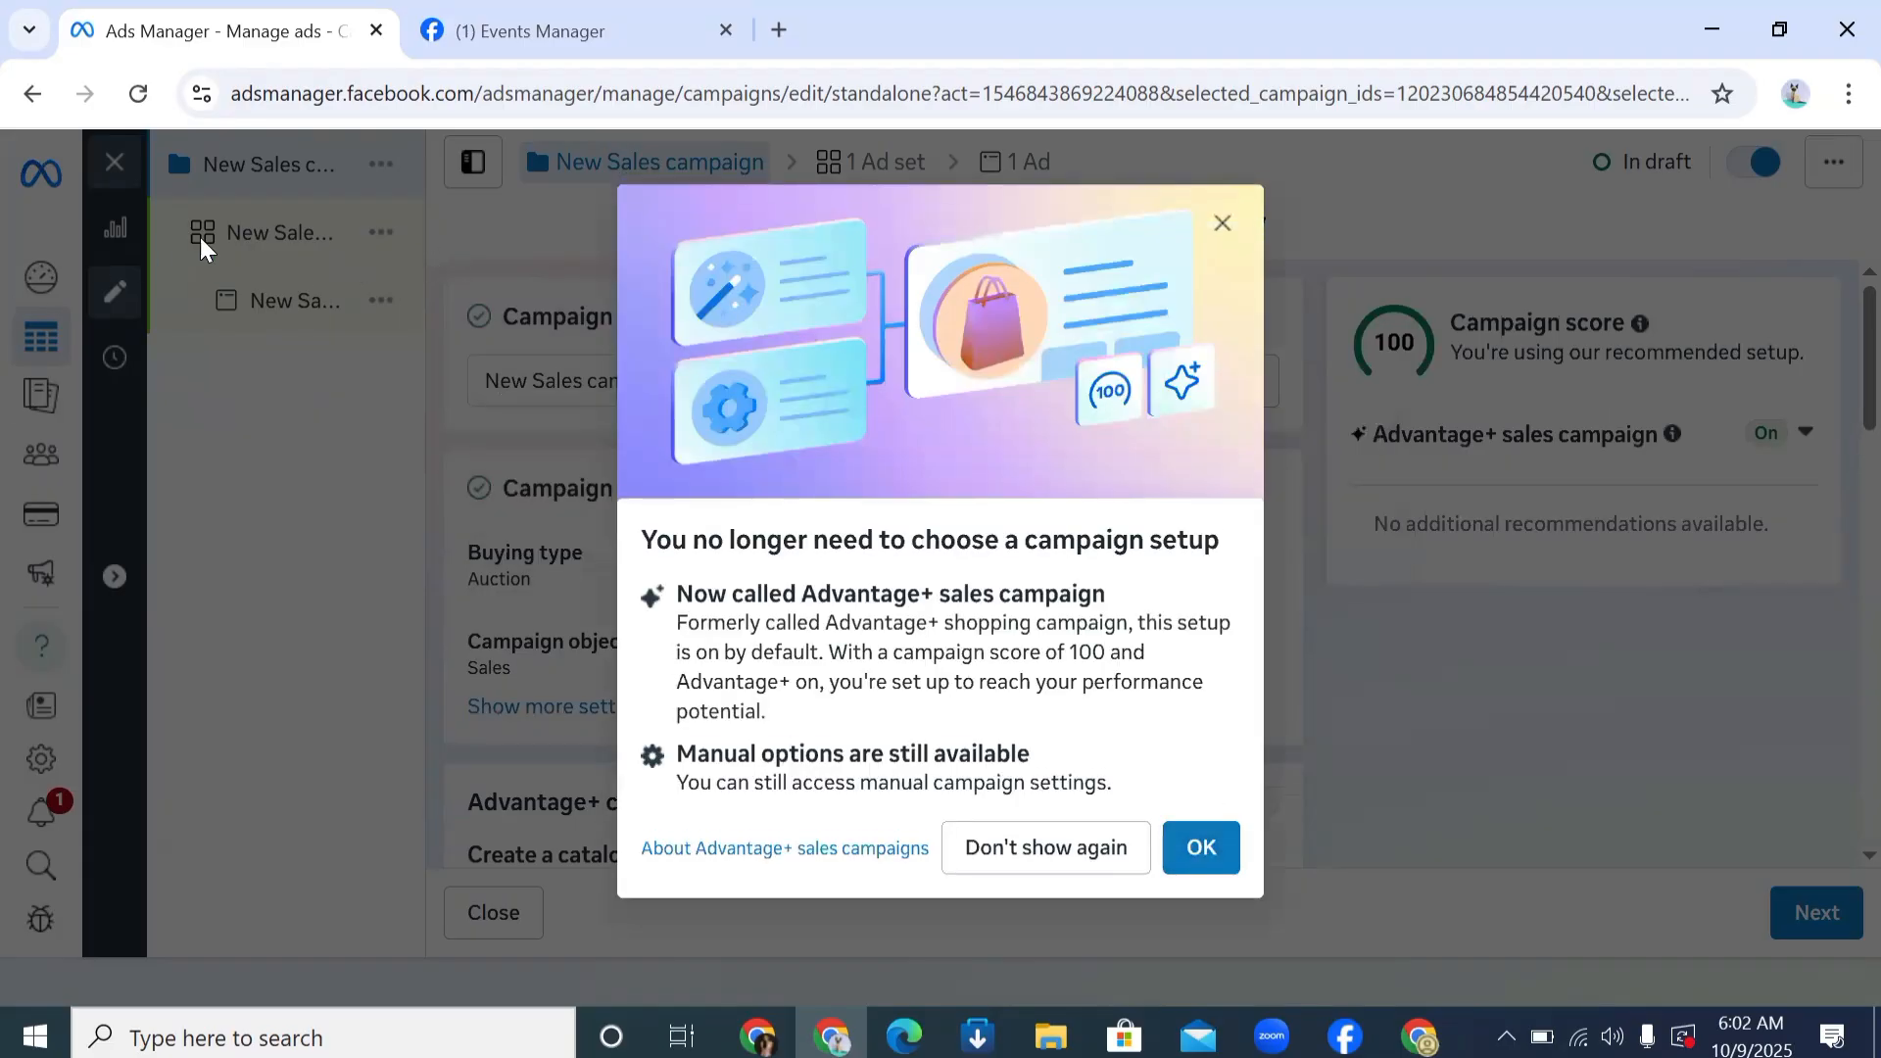
{"action": "left_click", "coordinate": [1202, 849]}
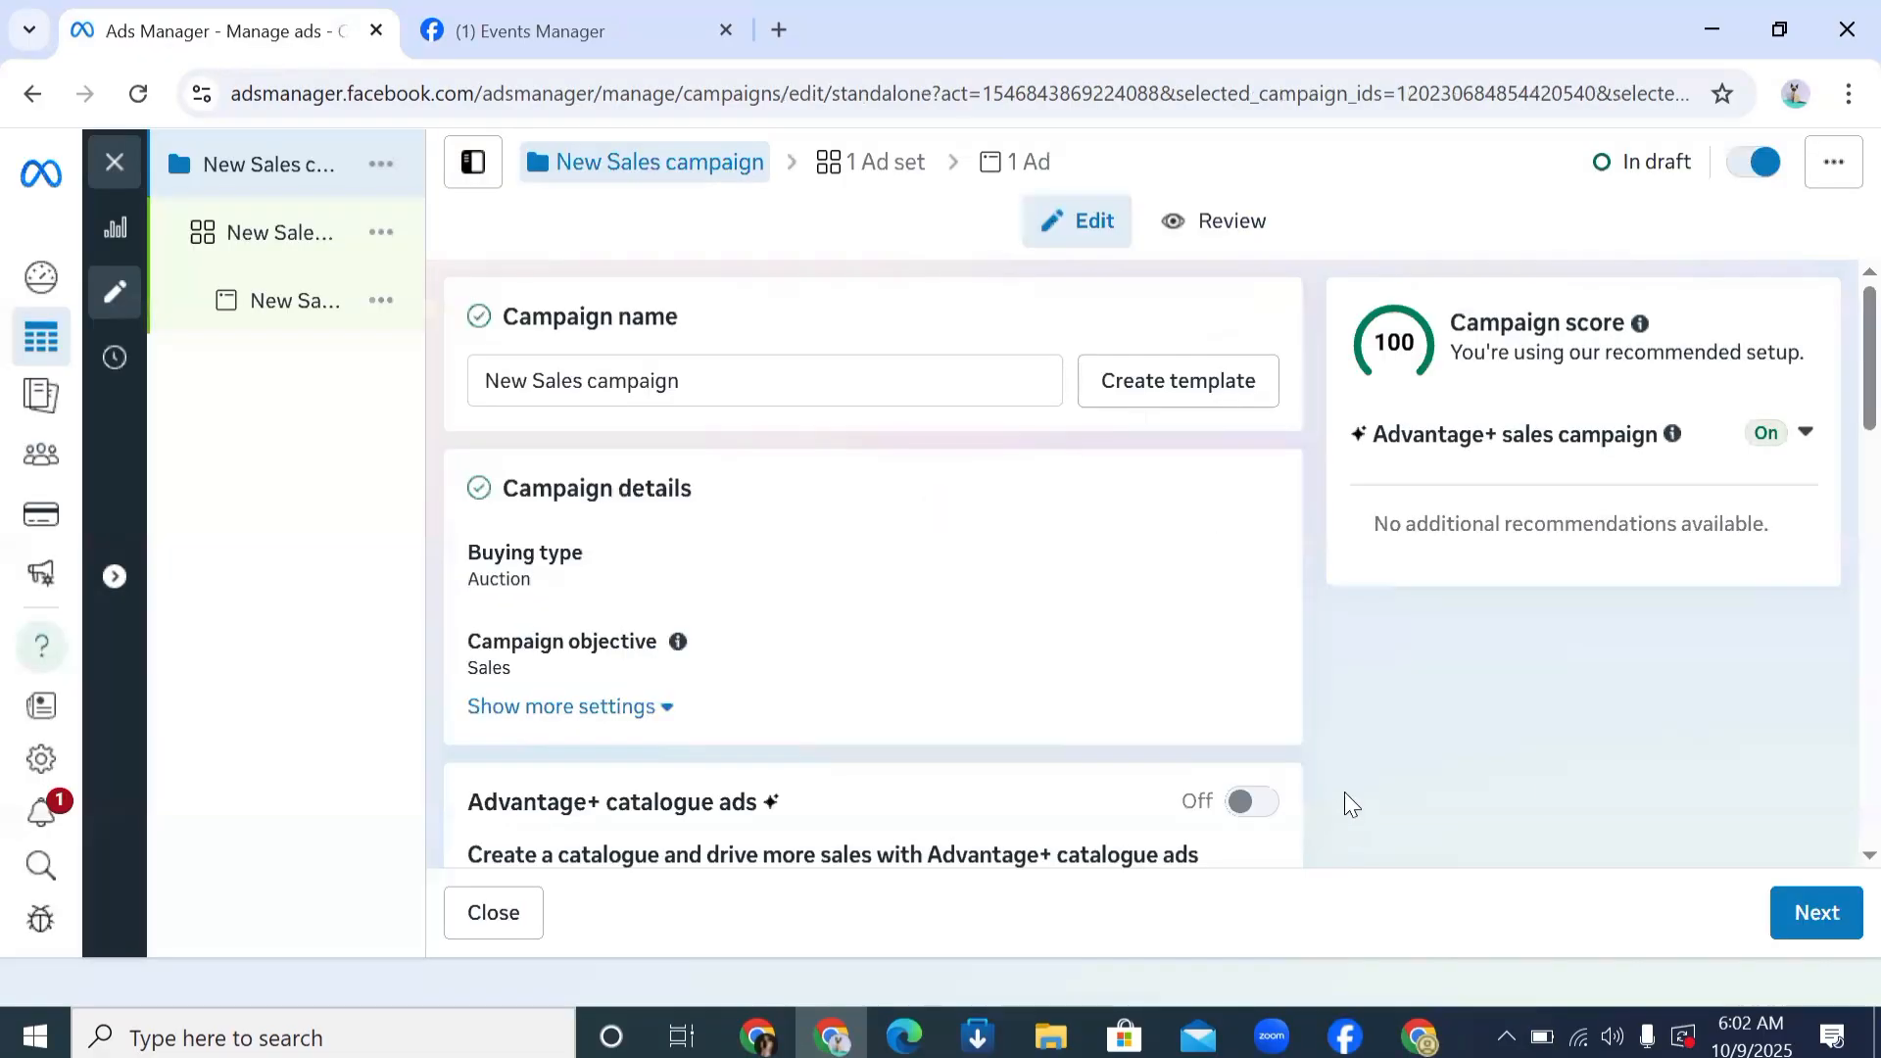
Step: Proceed to the new sales ad set and create a pixel for its required dataset, naming it with a person's first name
{"action": "left_click", "coordinate": [1808, 910]}
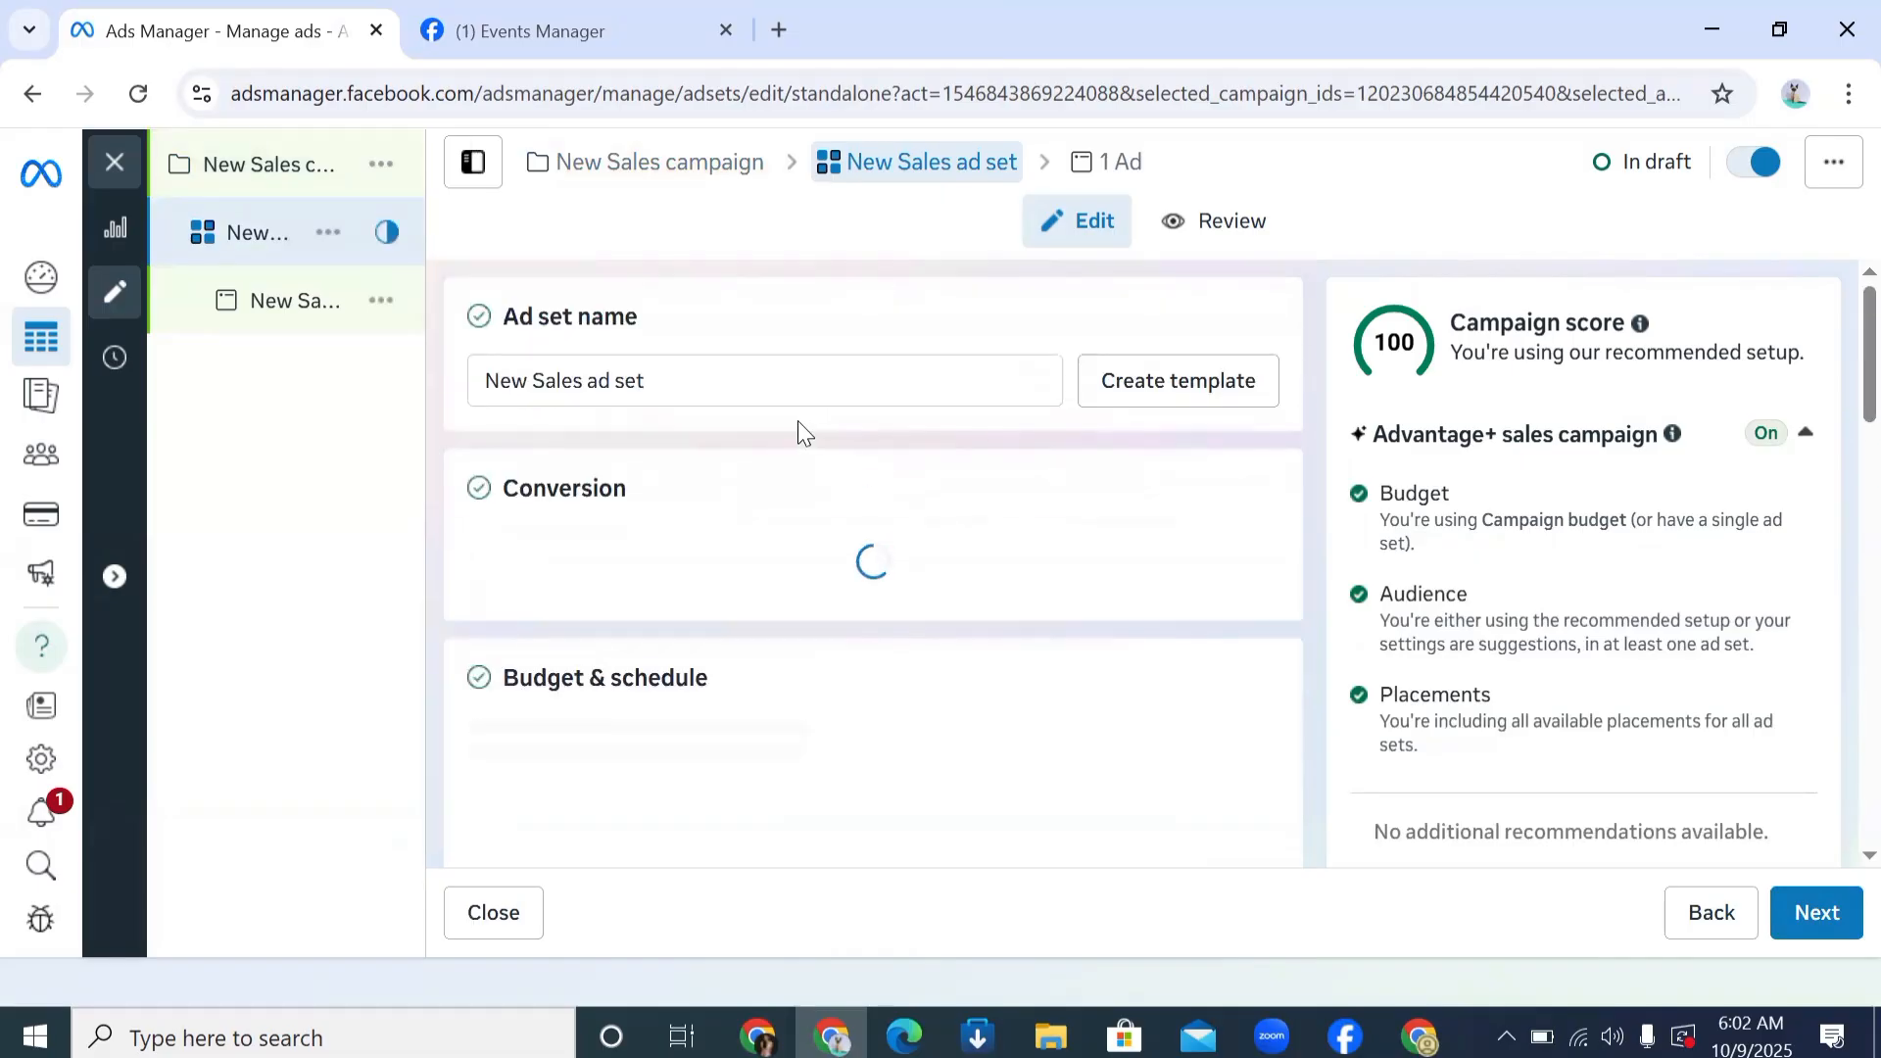
{"action": "scroll", "coordinate": [801, 459], "scroll_direction": "down", "scroll_amount": 6}
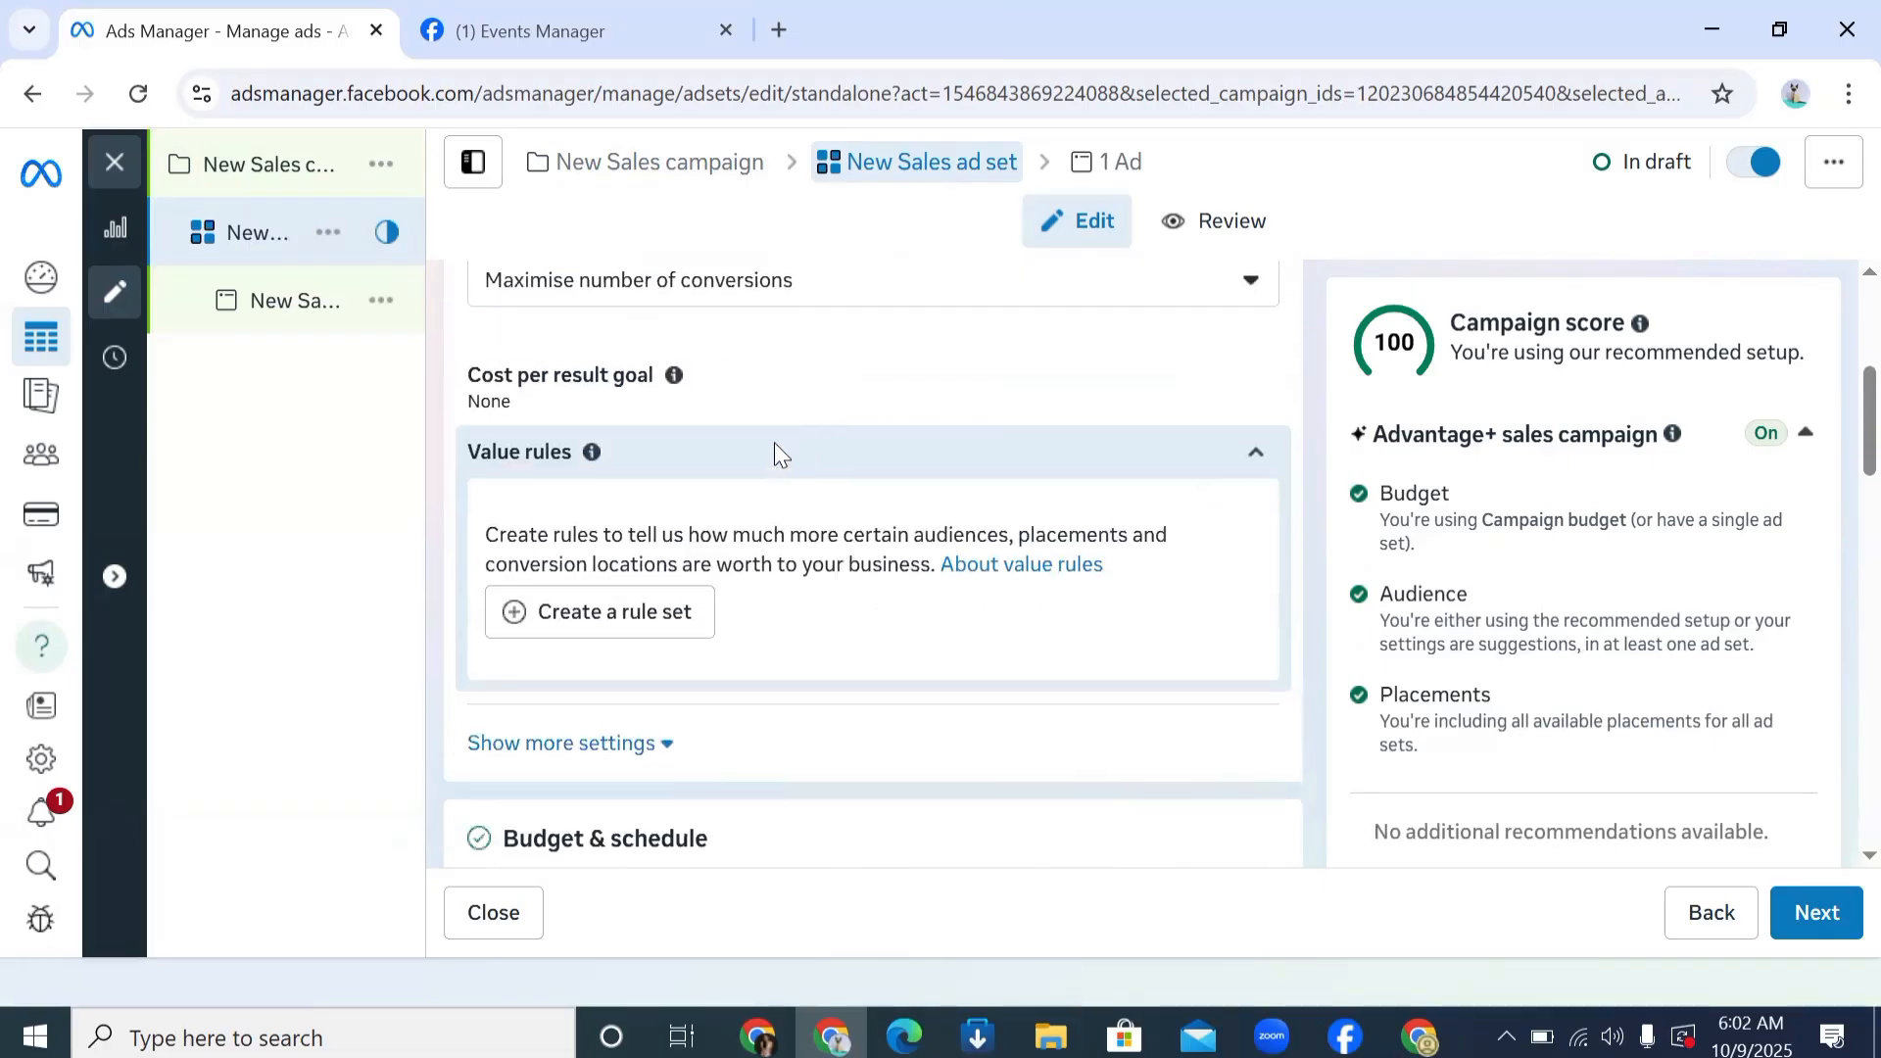
{"action": "scroll", "coordinate": [787, 437], "scroll_direction": "up", "scroll_amount": 5}
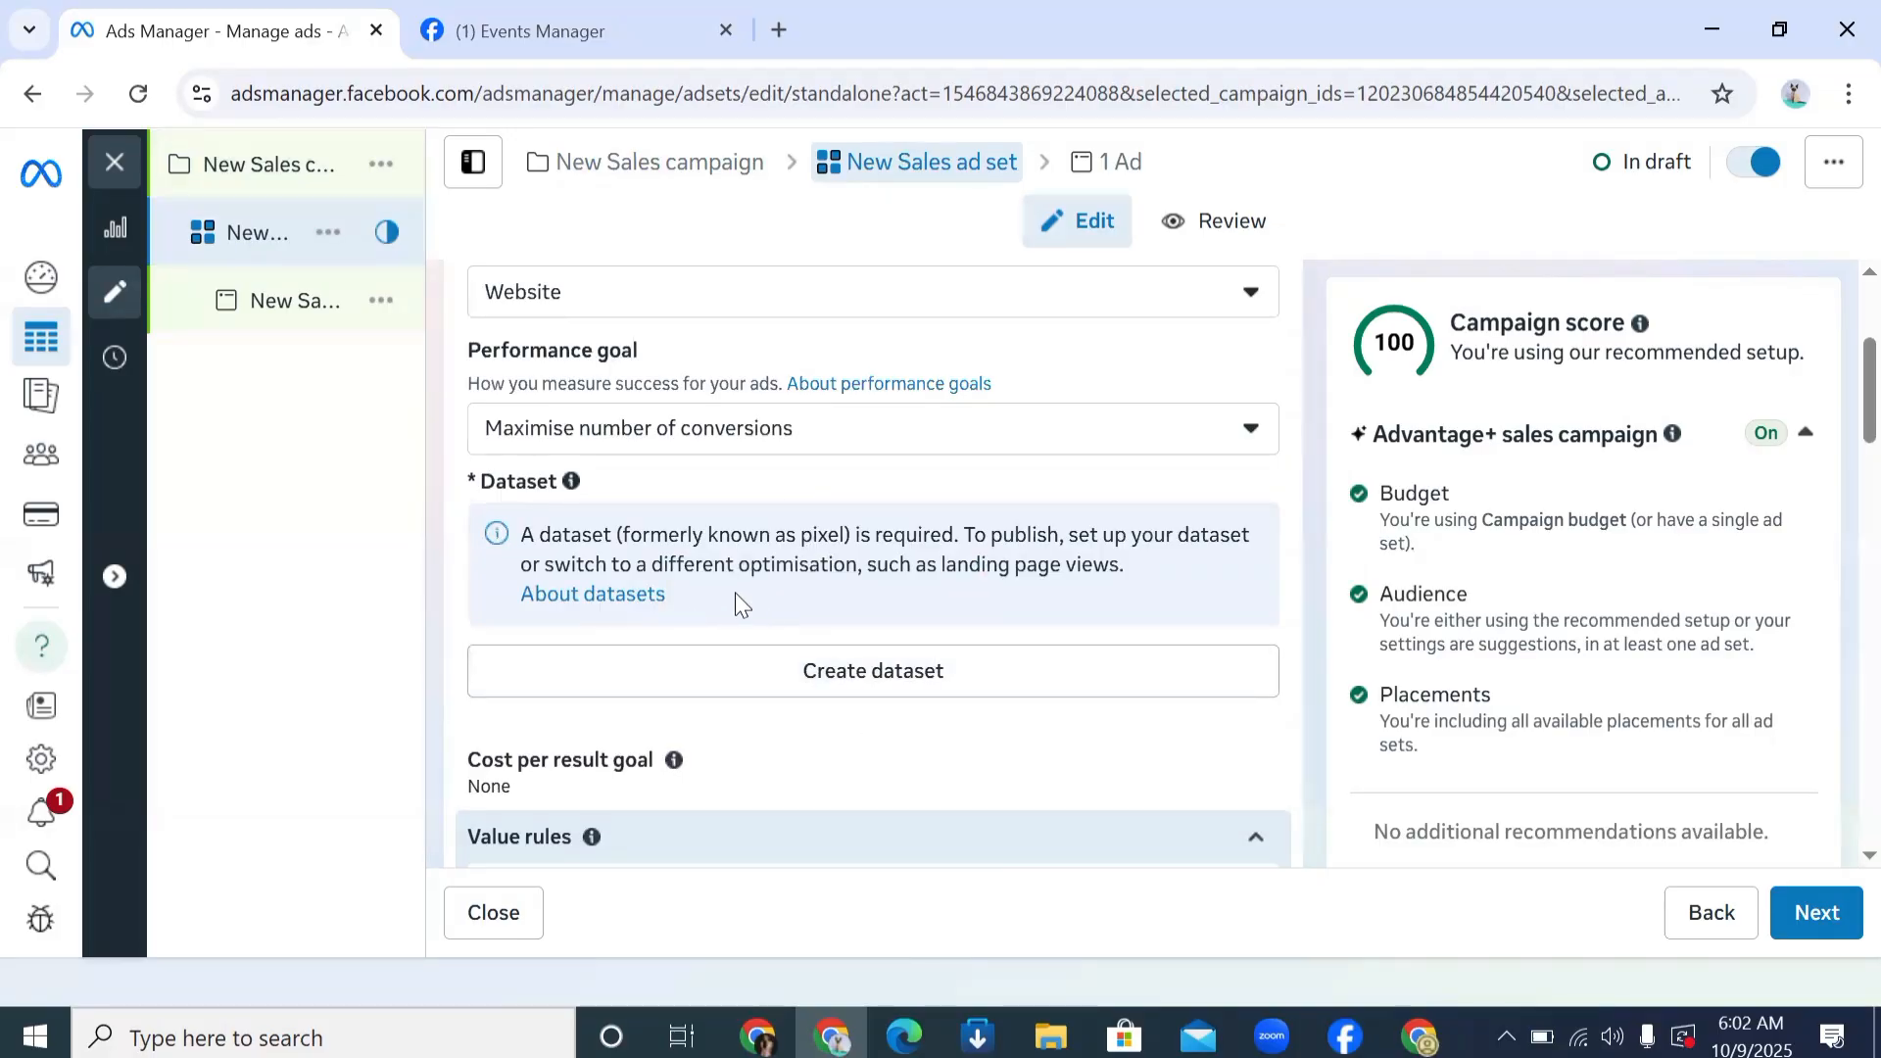
{"action": "scroll", "coordinate": [784, 567], "scroll_direction": "down", "scroll_amount": 1}
{"action": "scroll", "coordinate": [784, 566], "scroll_direction": "up", "scroll_amount": 1}
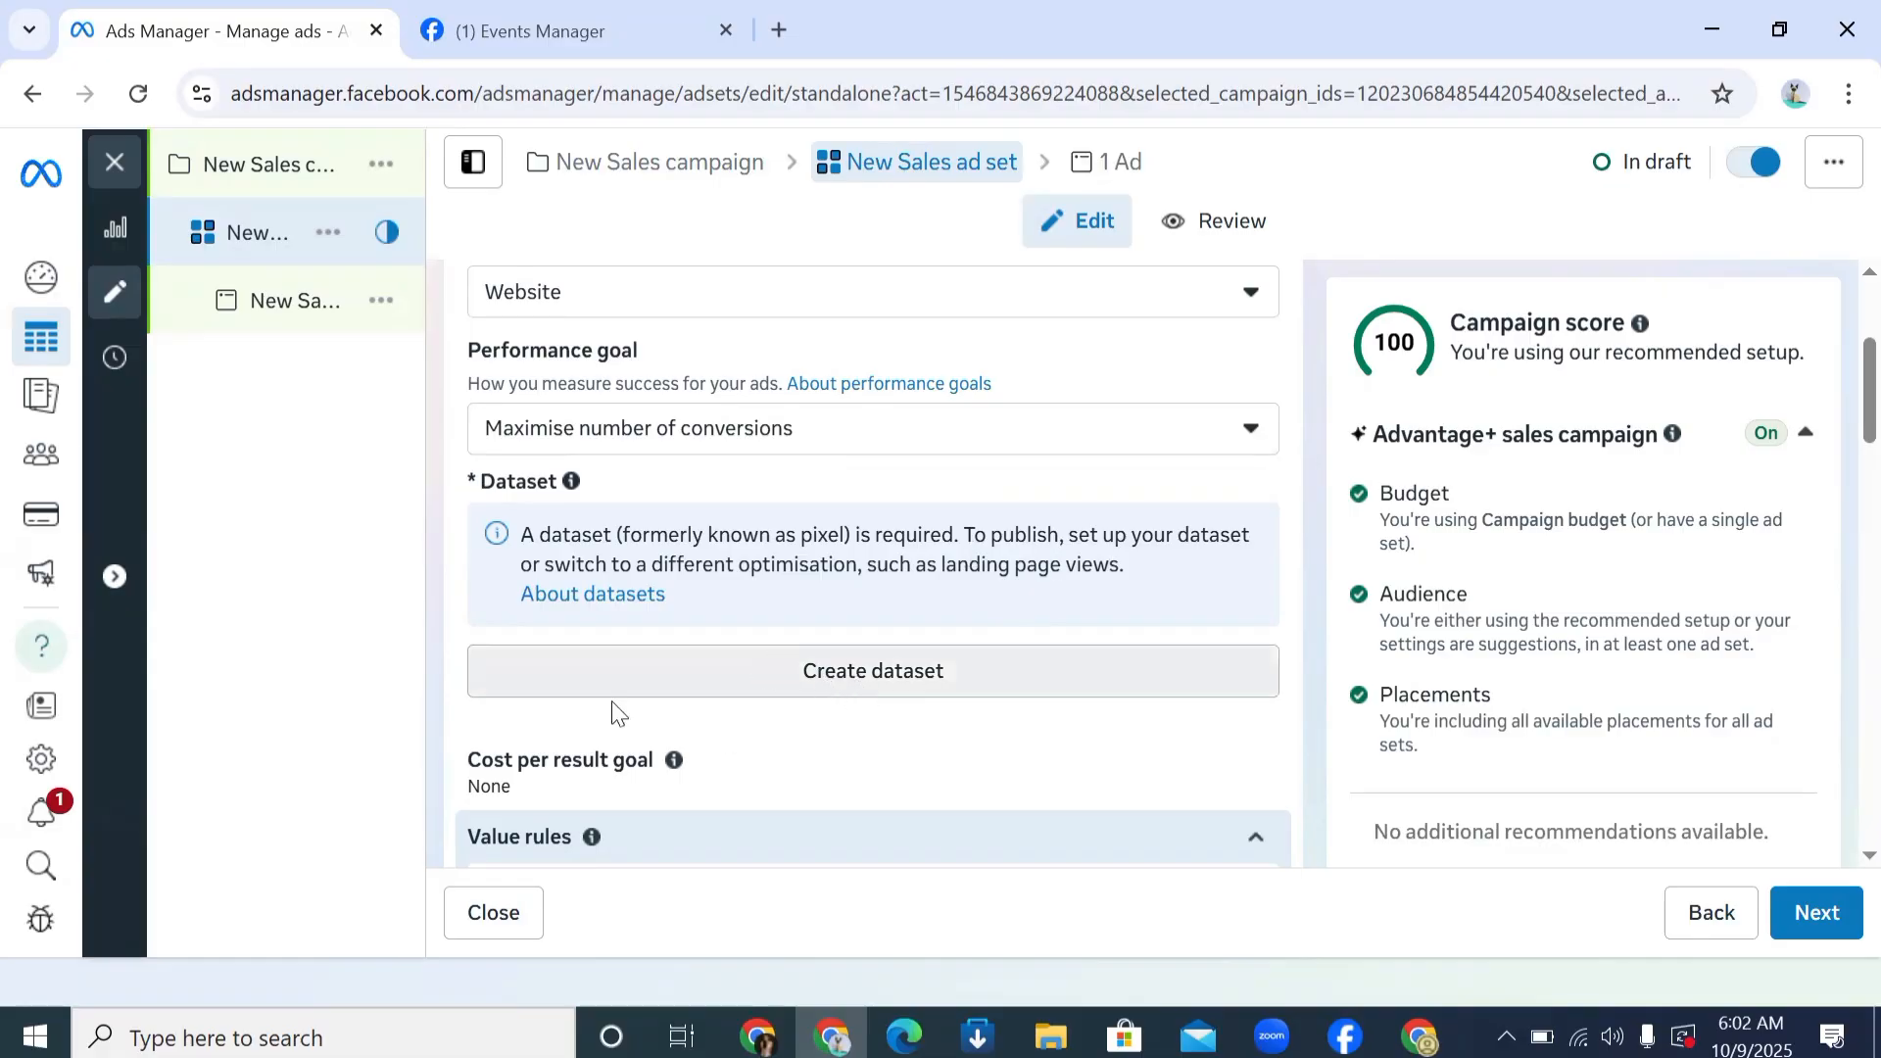
{"action": "left_click", "coordinate": [902, 678]}
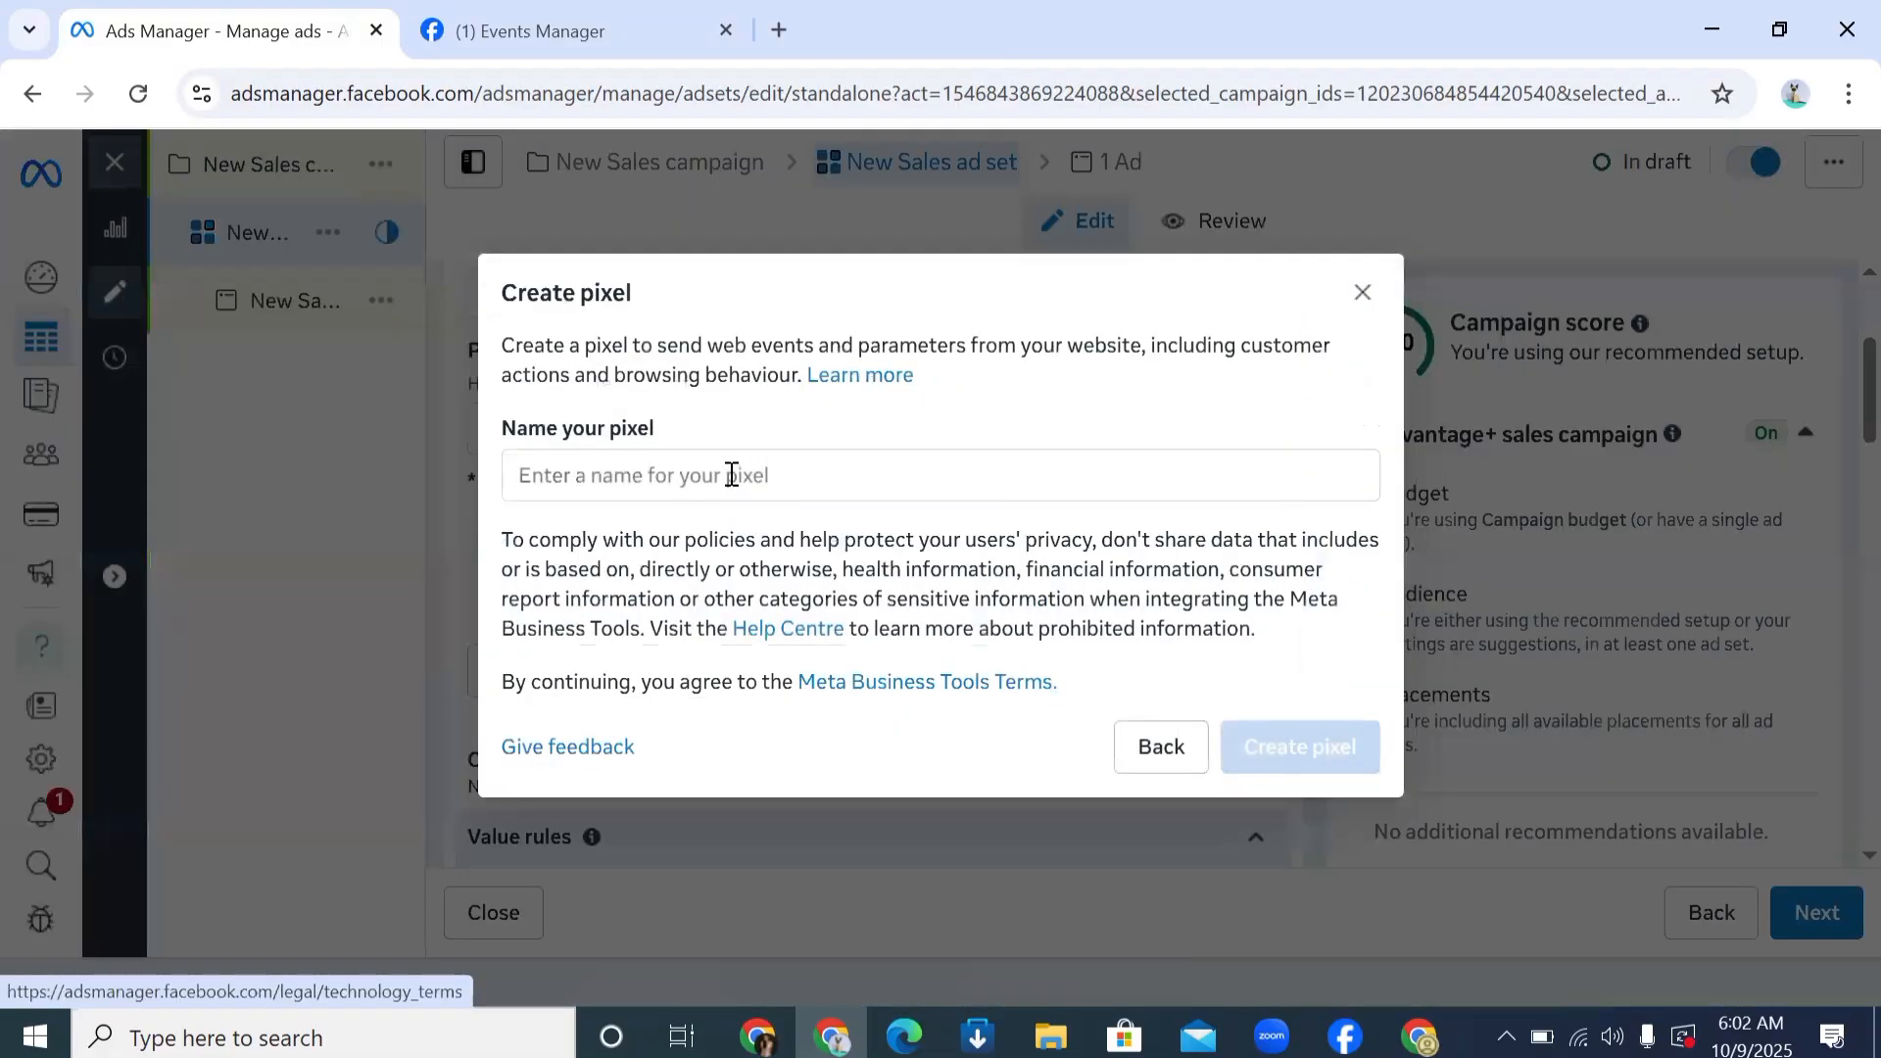
{"action": "left_click", "coordinate": [732, 475]}
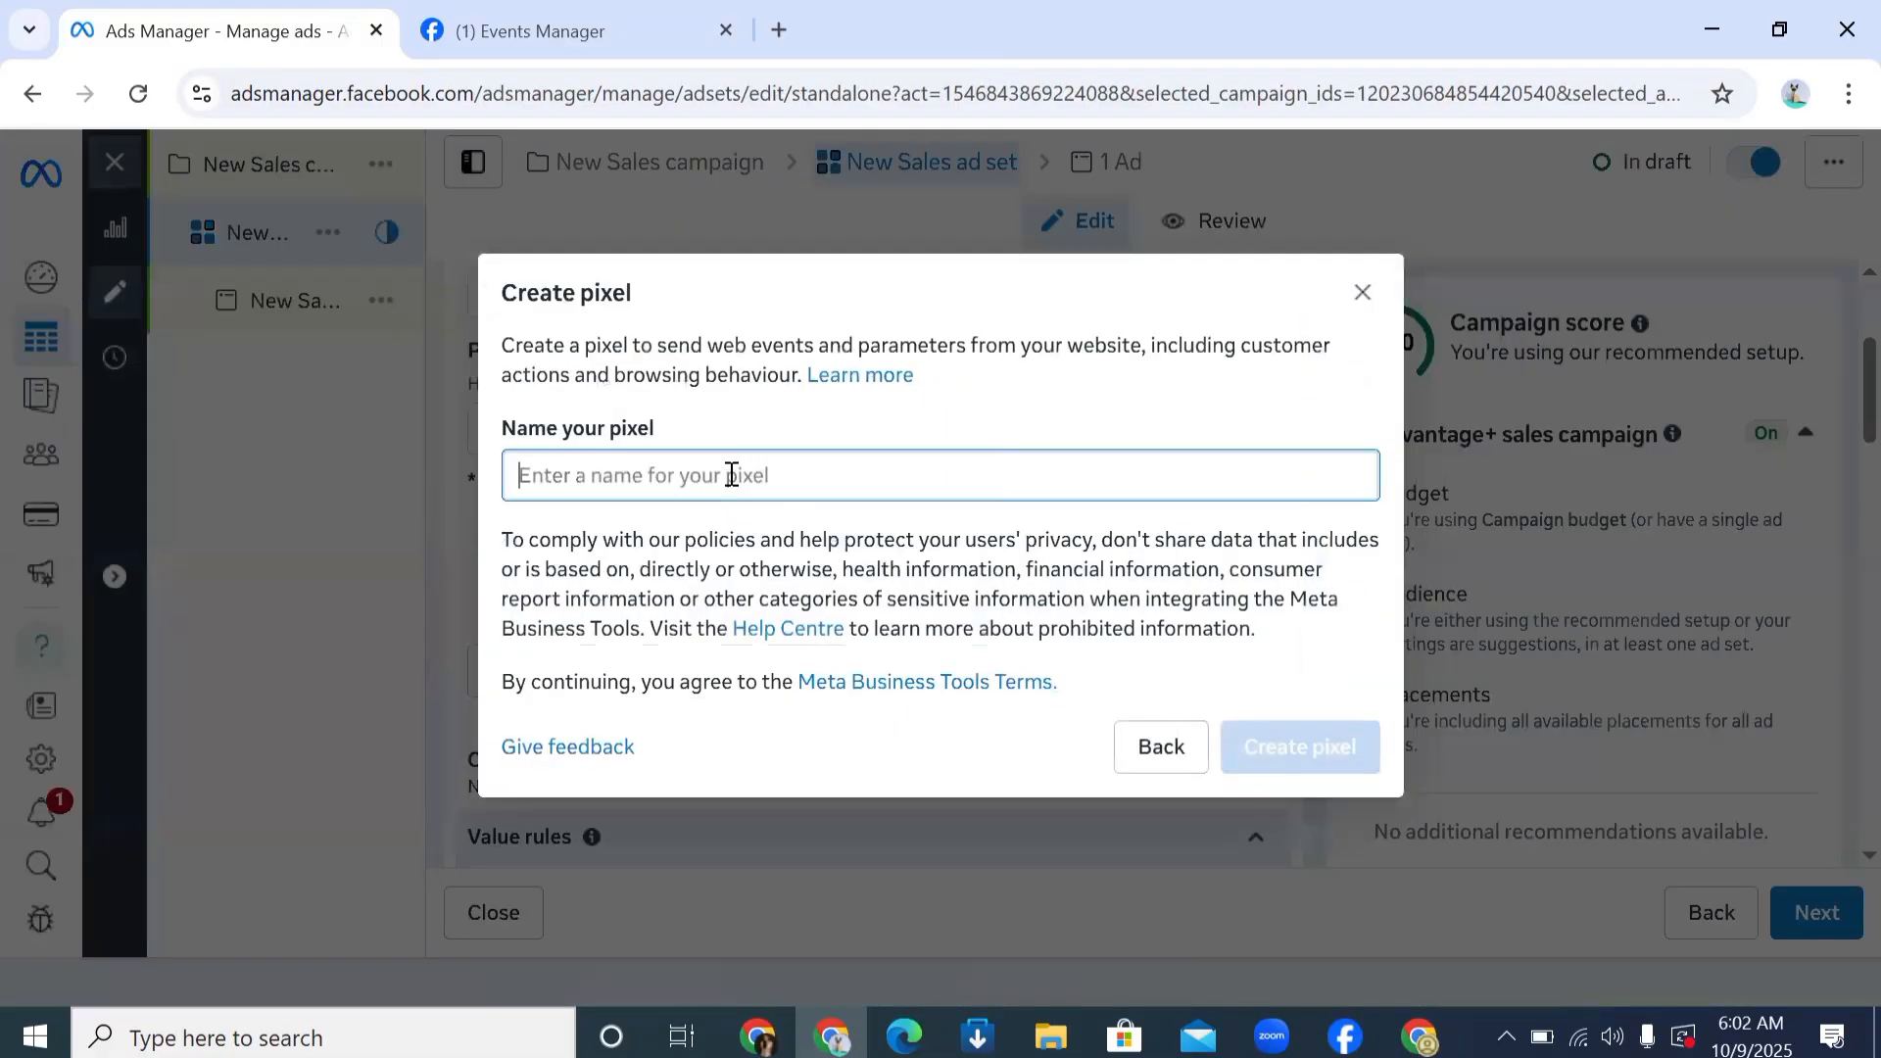
{"action": "type", "text": "PAUL"}
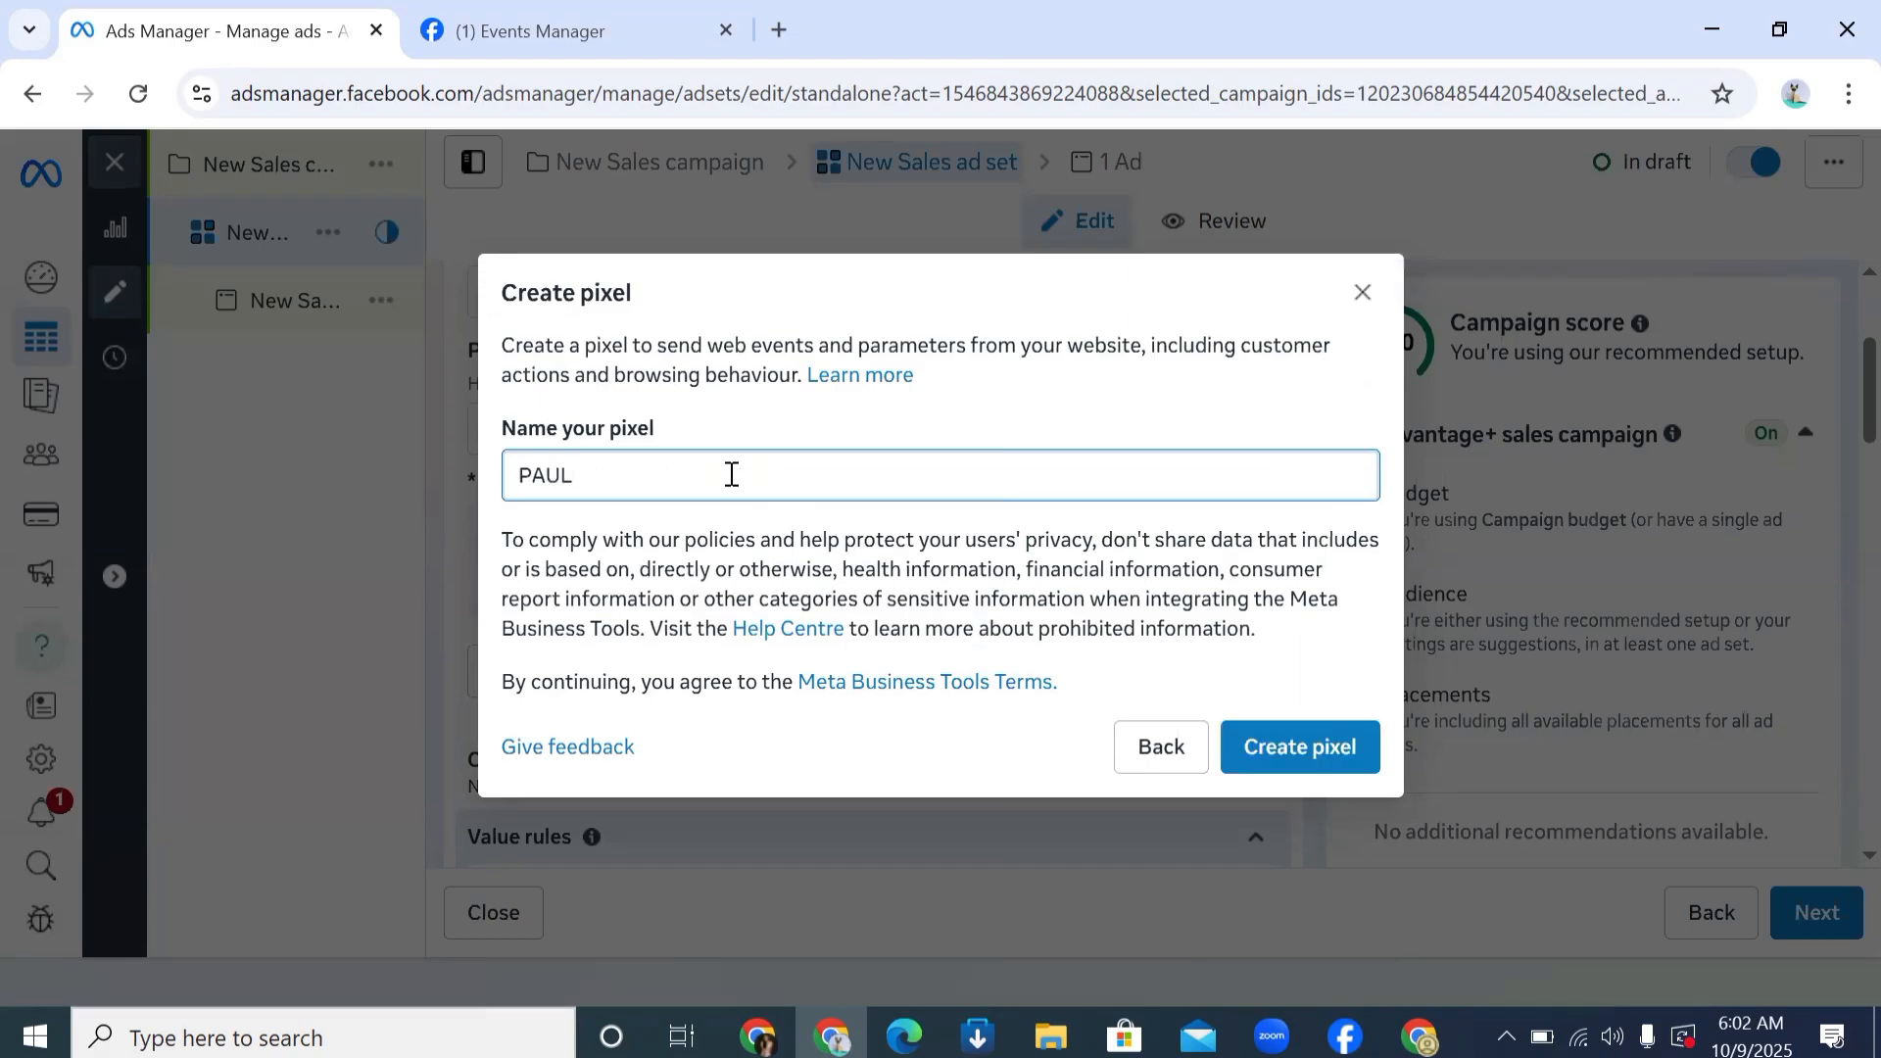
{"action": "left_click", "coordinate": [1329, 750]}
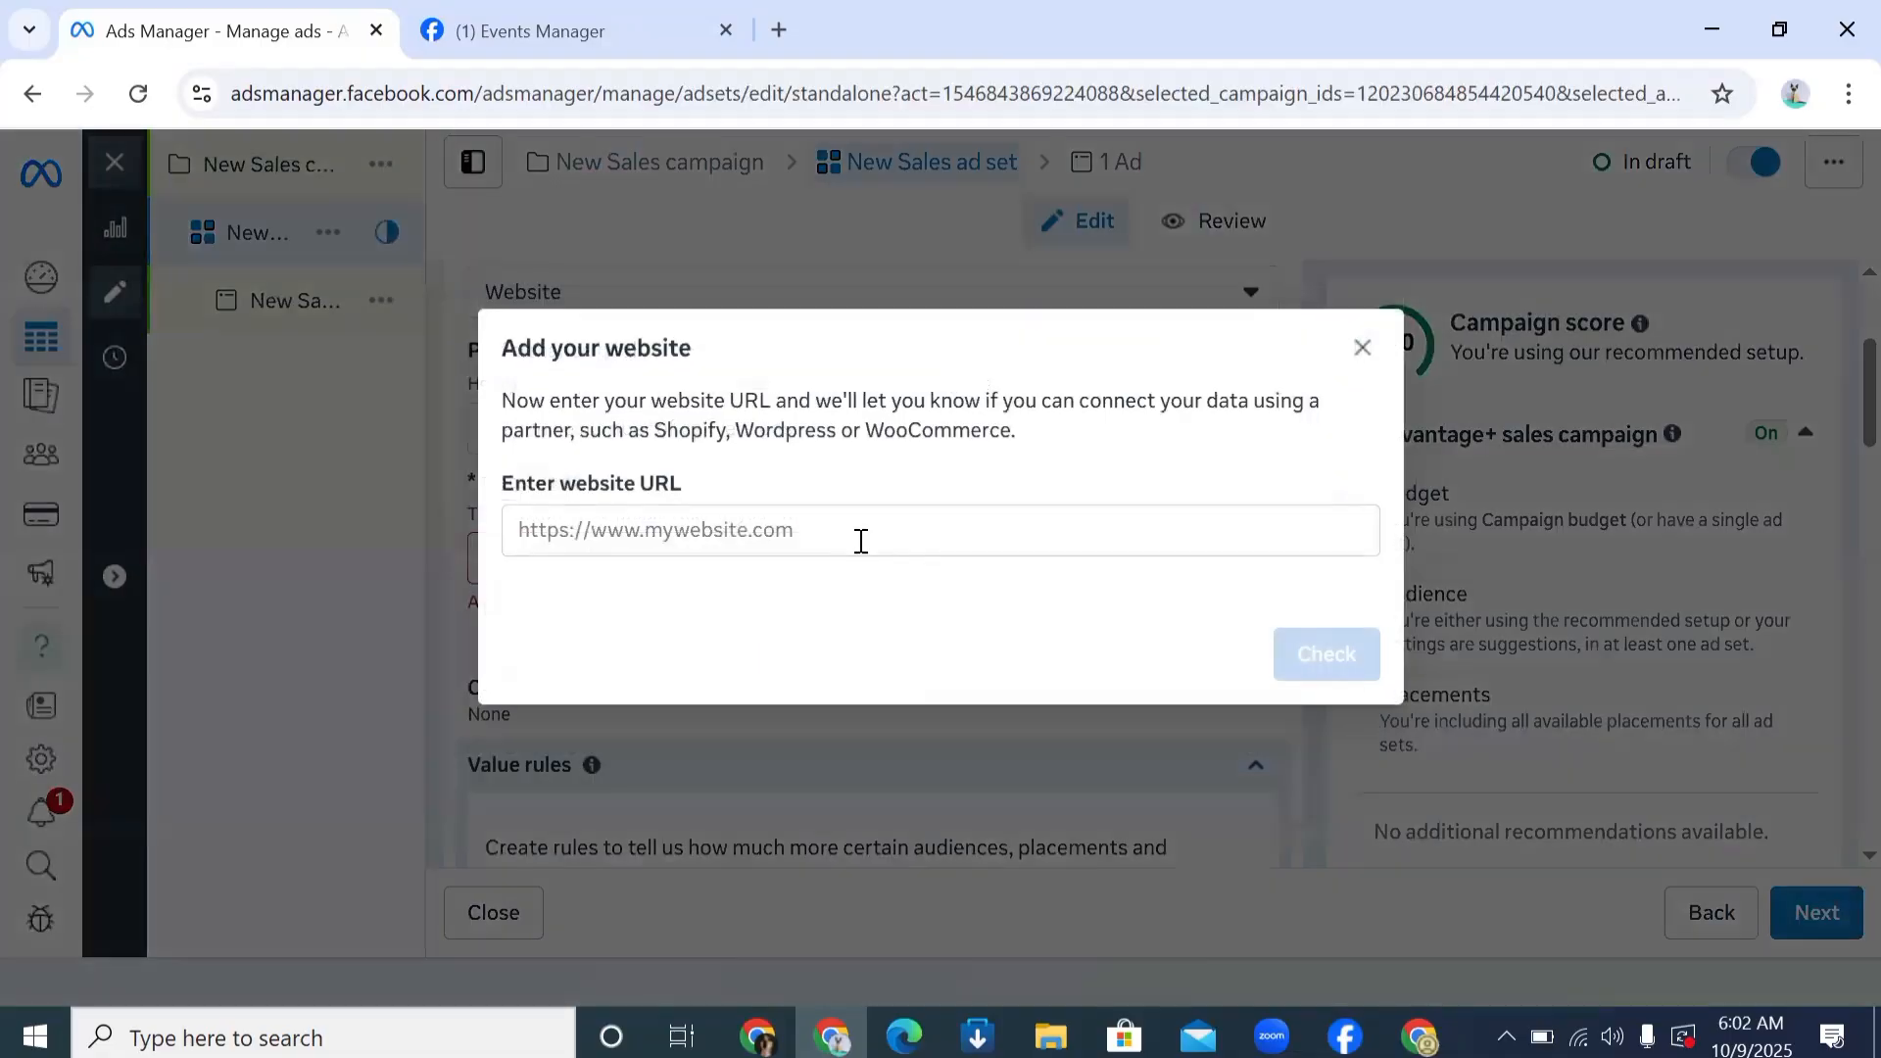
Step: Open saleshack.com.ng in the other browser window and copy its web address
{"action": "left_click", "coordinate": [861, 542]}
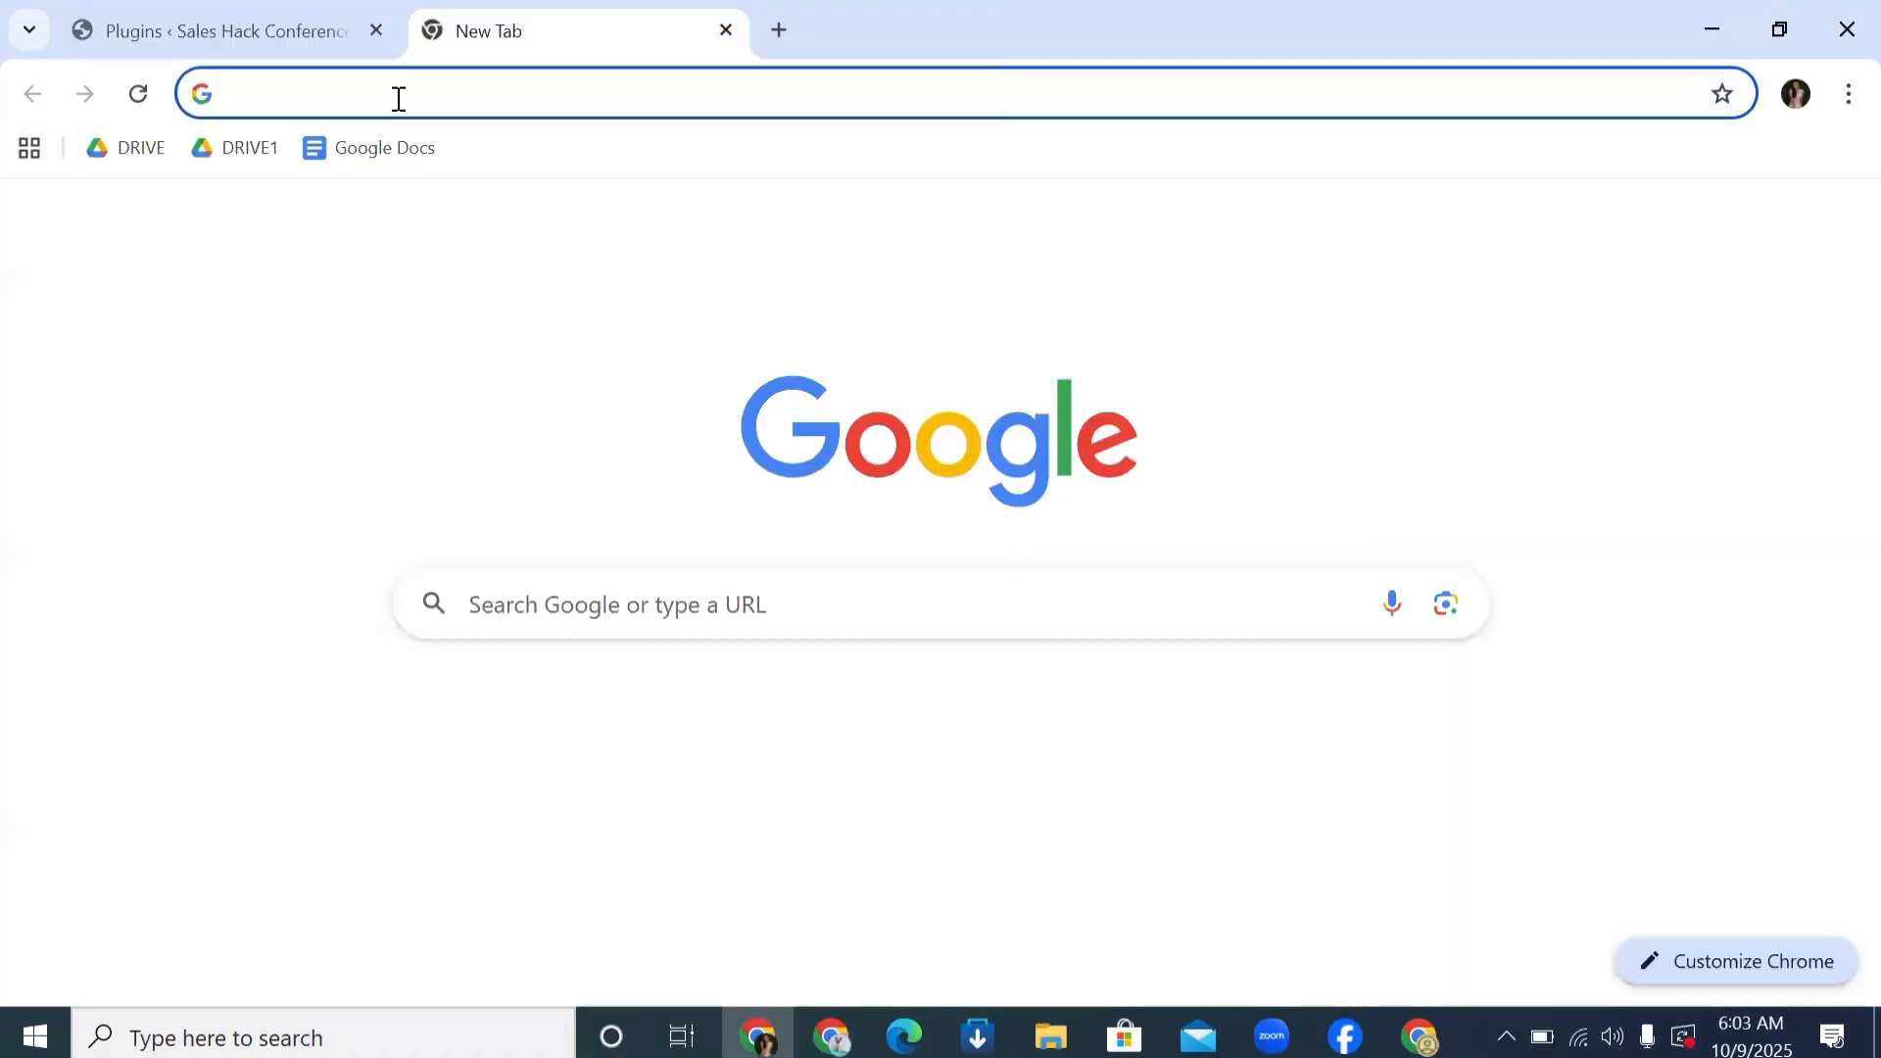
{"action": "left_click", "coordinate": [399, 96]}
{"action": "type", "text": "SA"}
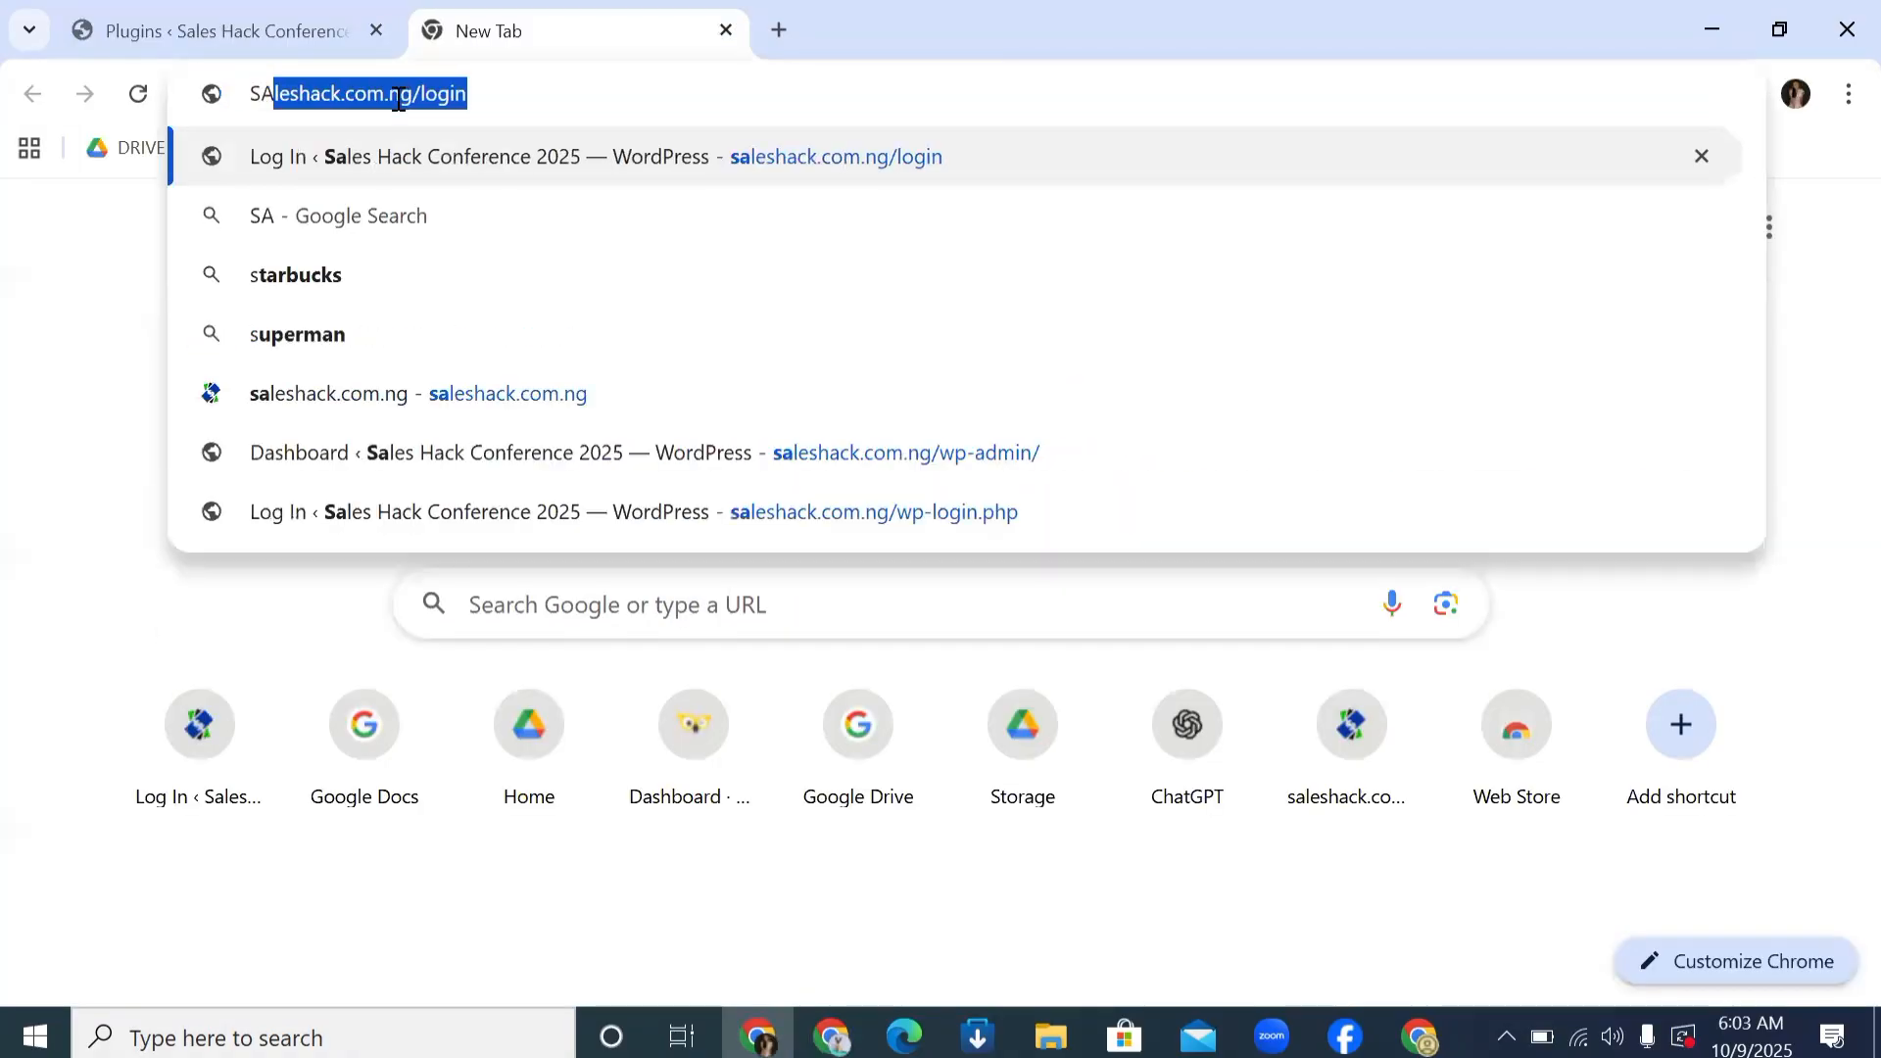
{"action": "left_click", "coordinate": [461, 453]}
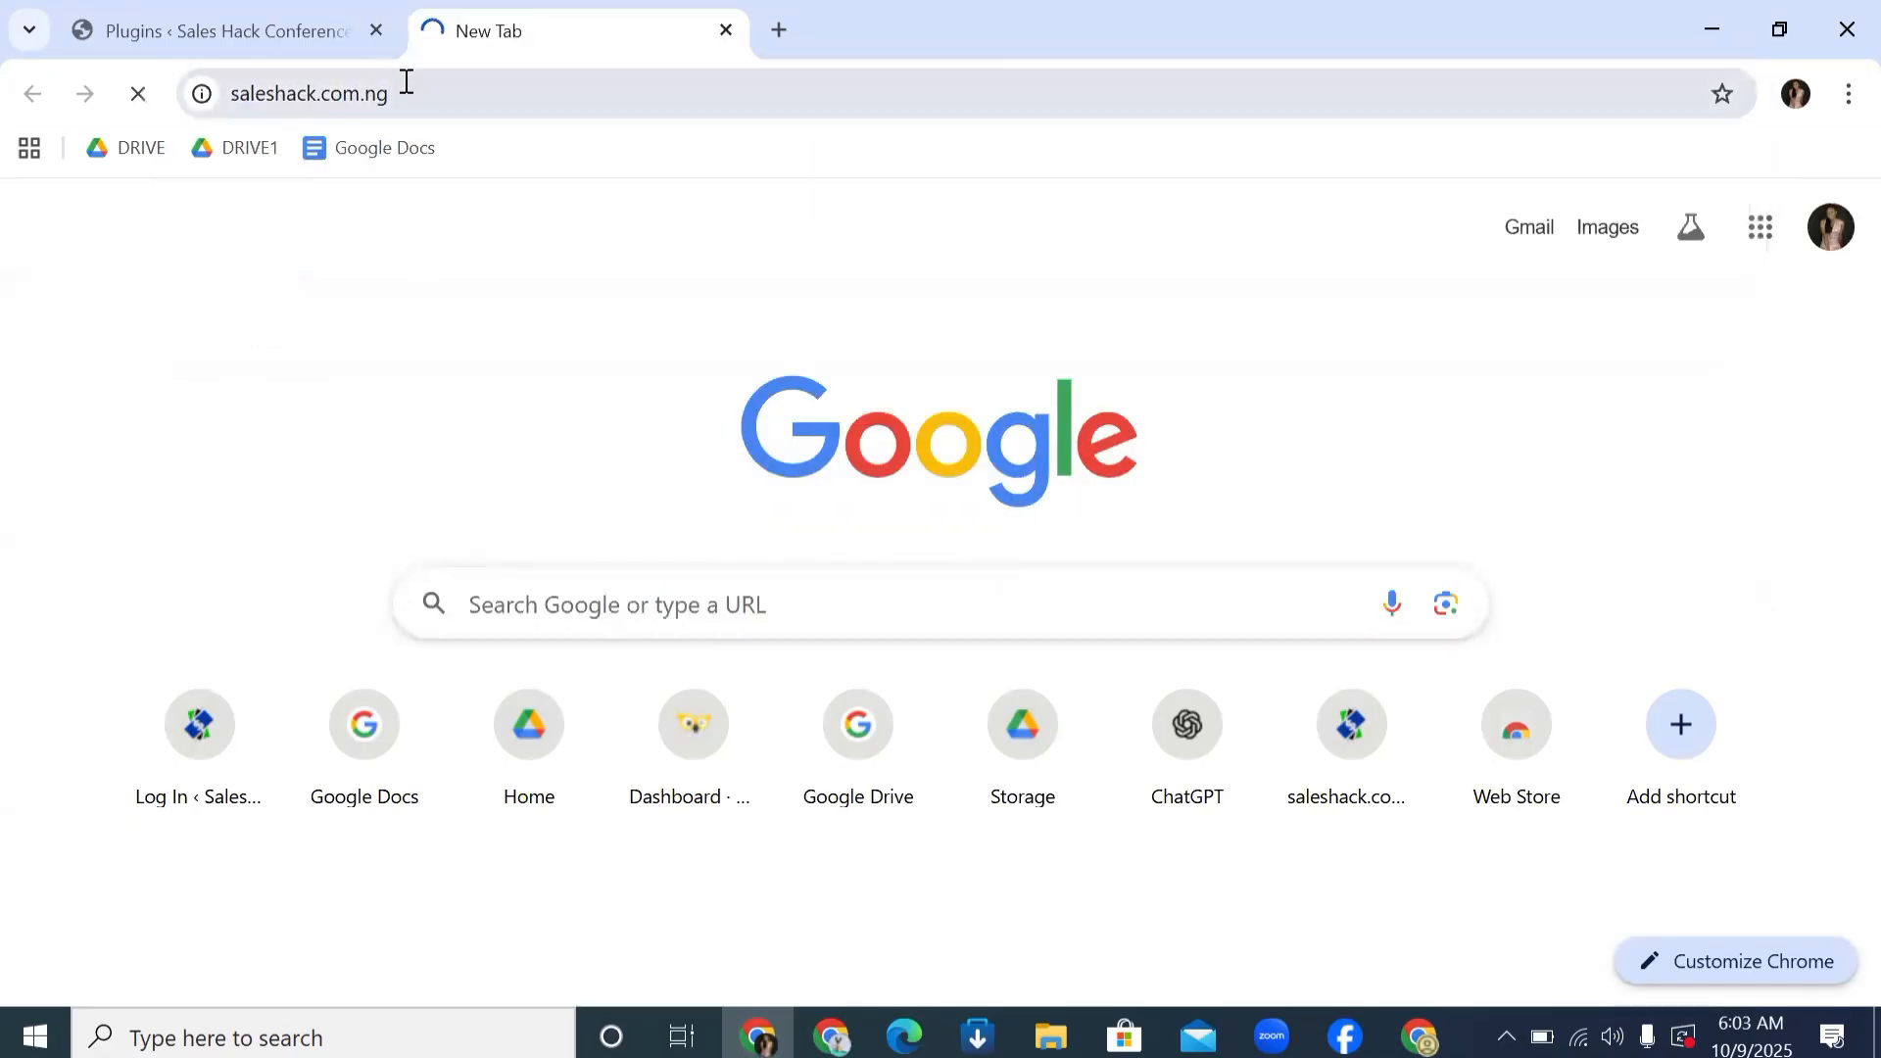
{"action": "left_click", "coordinate": [407, 94]}
{"action": "right_click", "coordinate": [407, 94]}
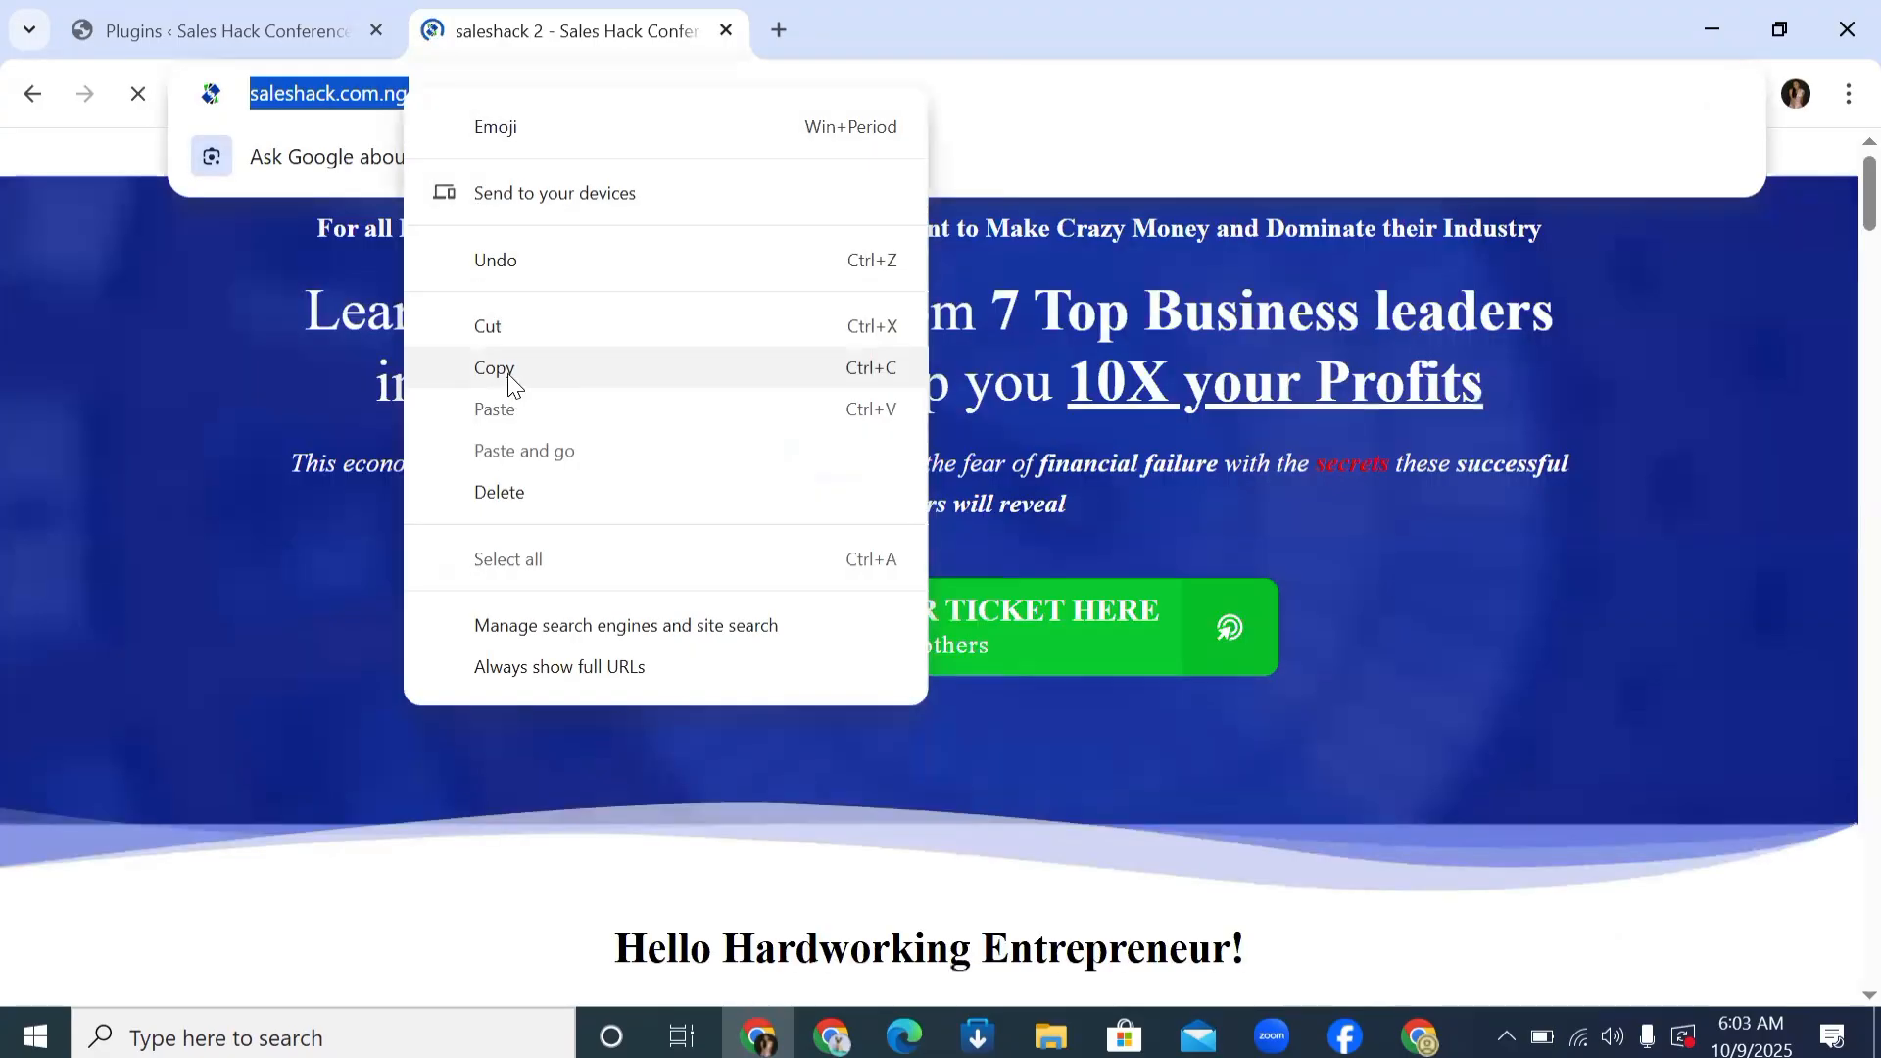
{"action": "left_click", "coordinate": [502, 366]}
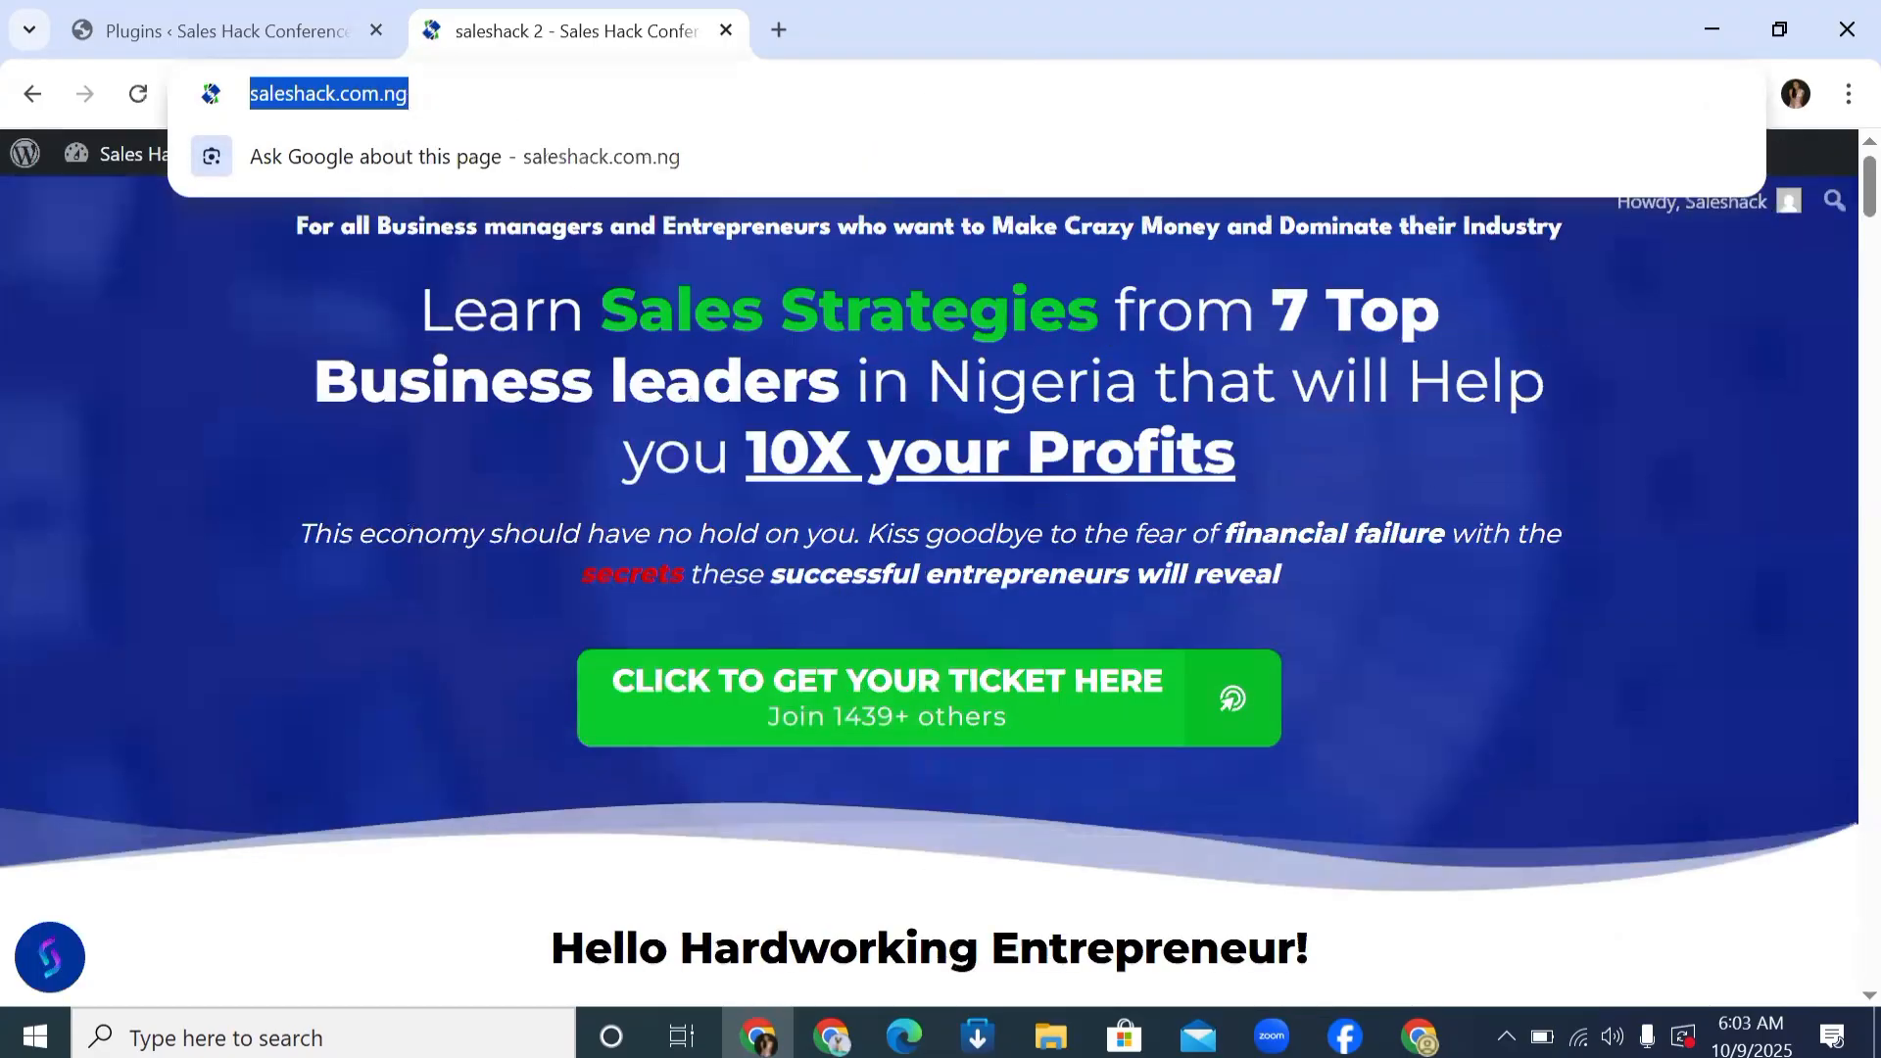
{"action": "key", "text": "alt+Tab"}
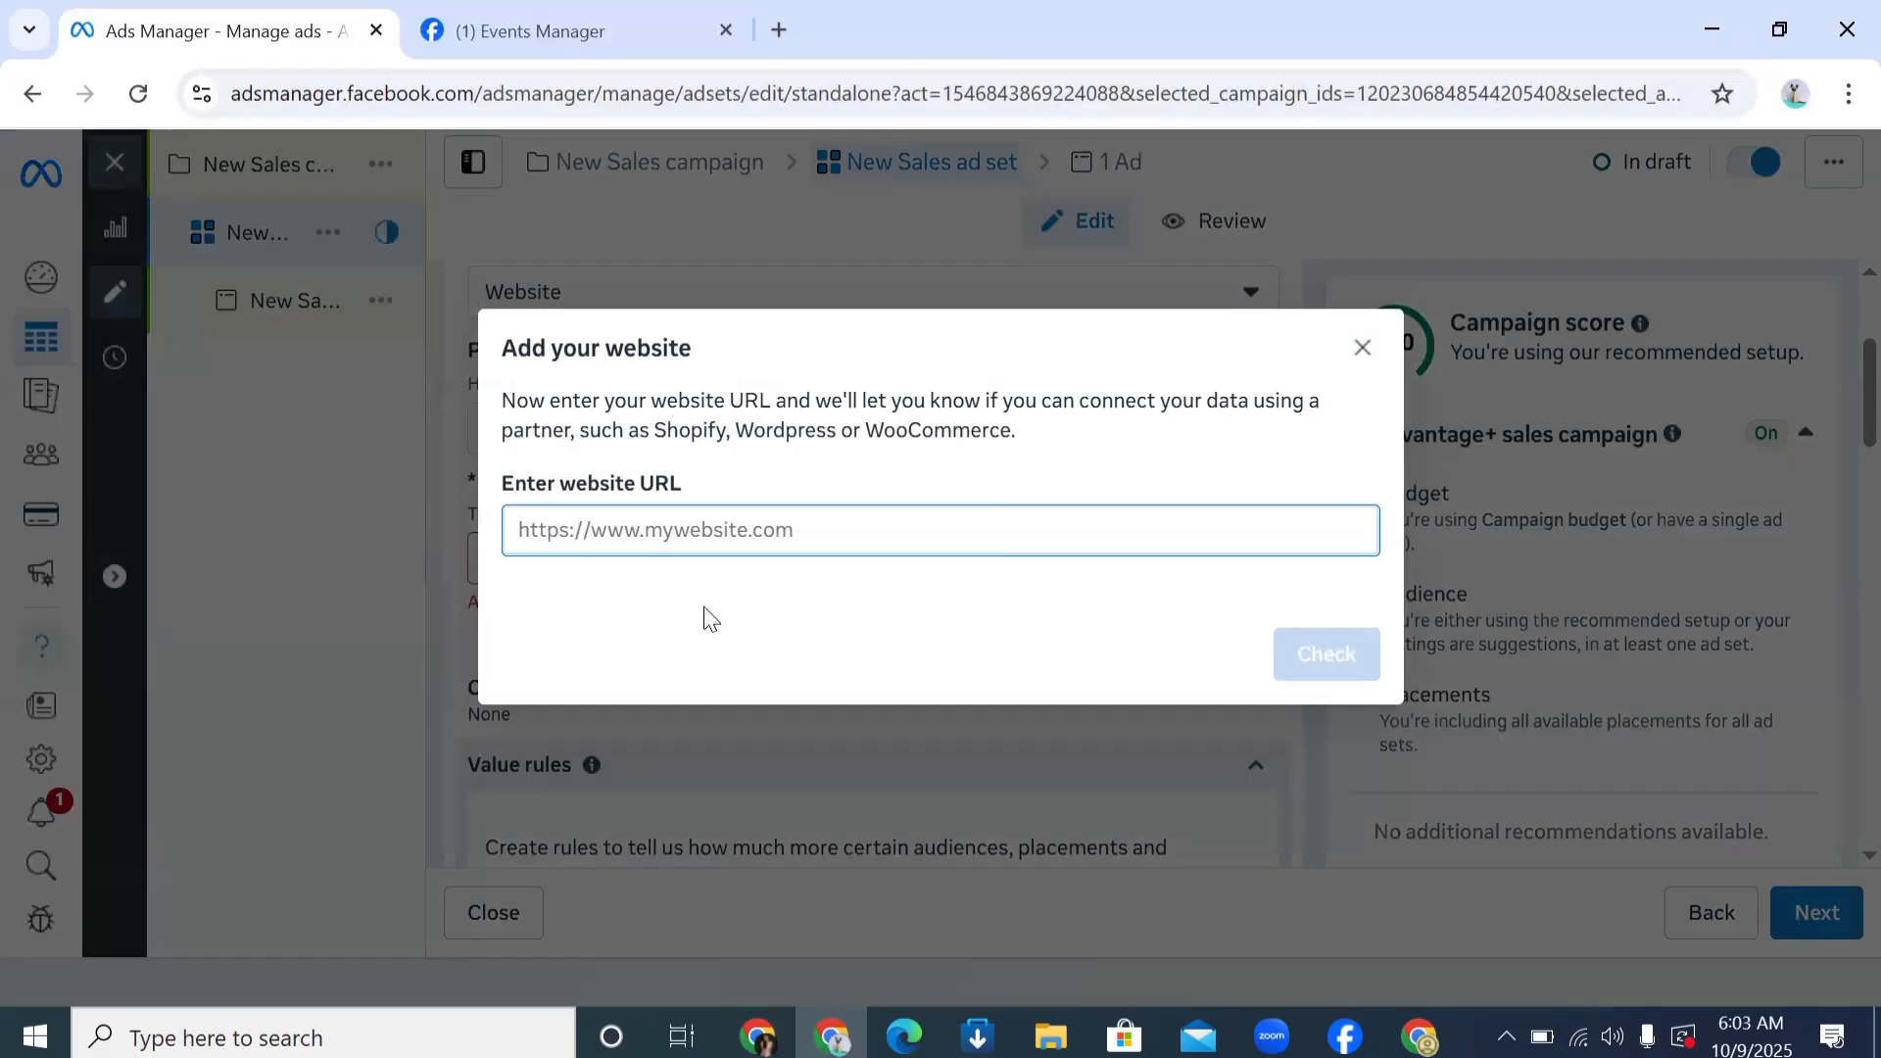
{"action": "left_click", "coordinate": [714, 529]}
{"action": "key", "text": "ctrl+v"}
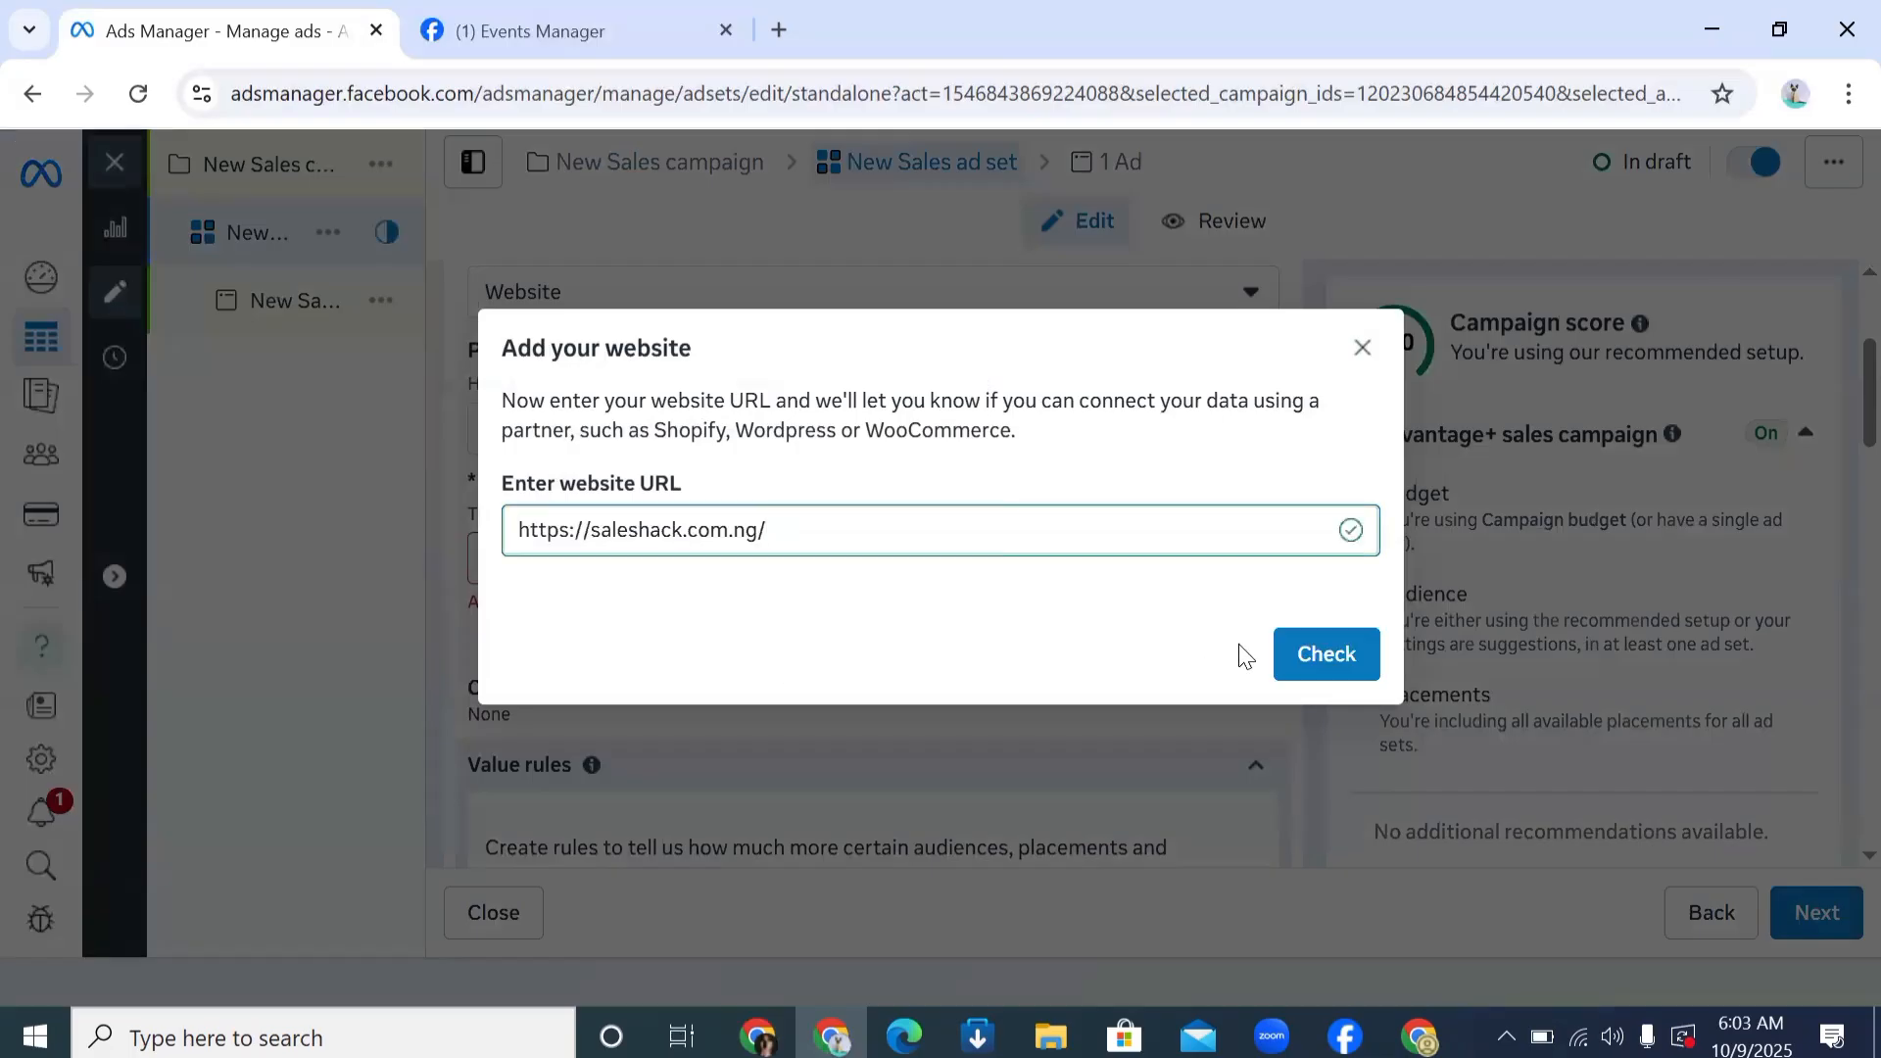
{"action": "left_click", "coordinate": [1296, 655]}
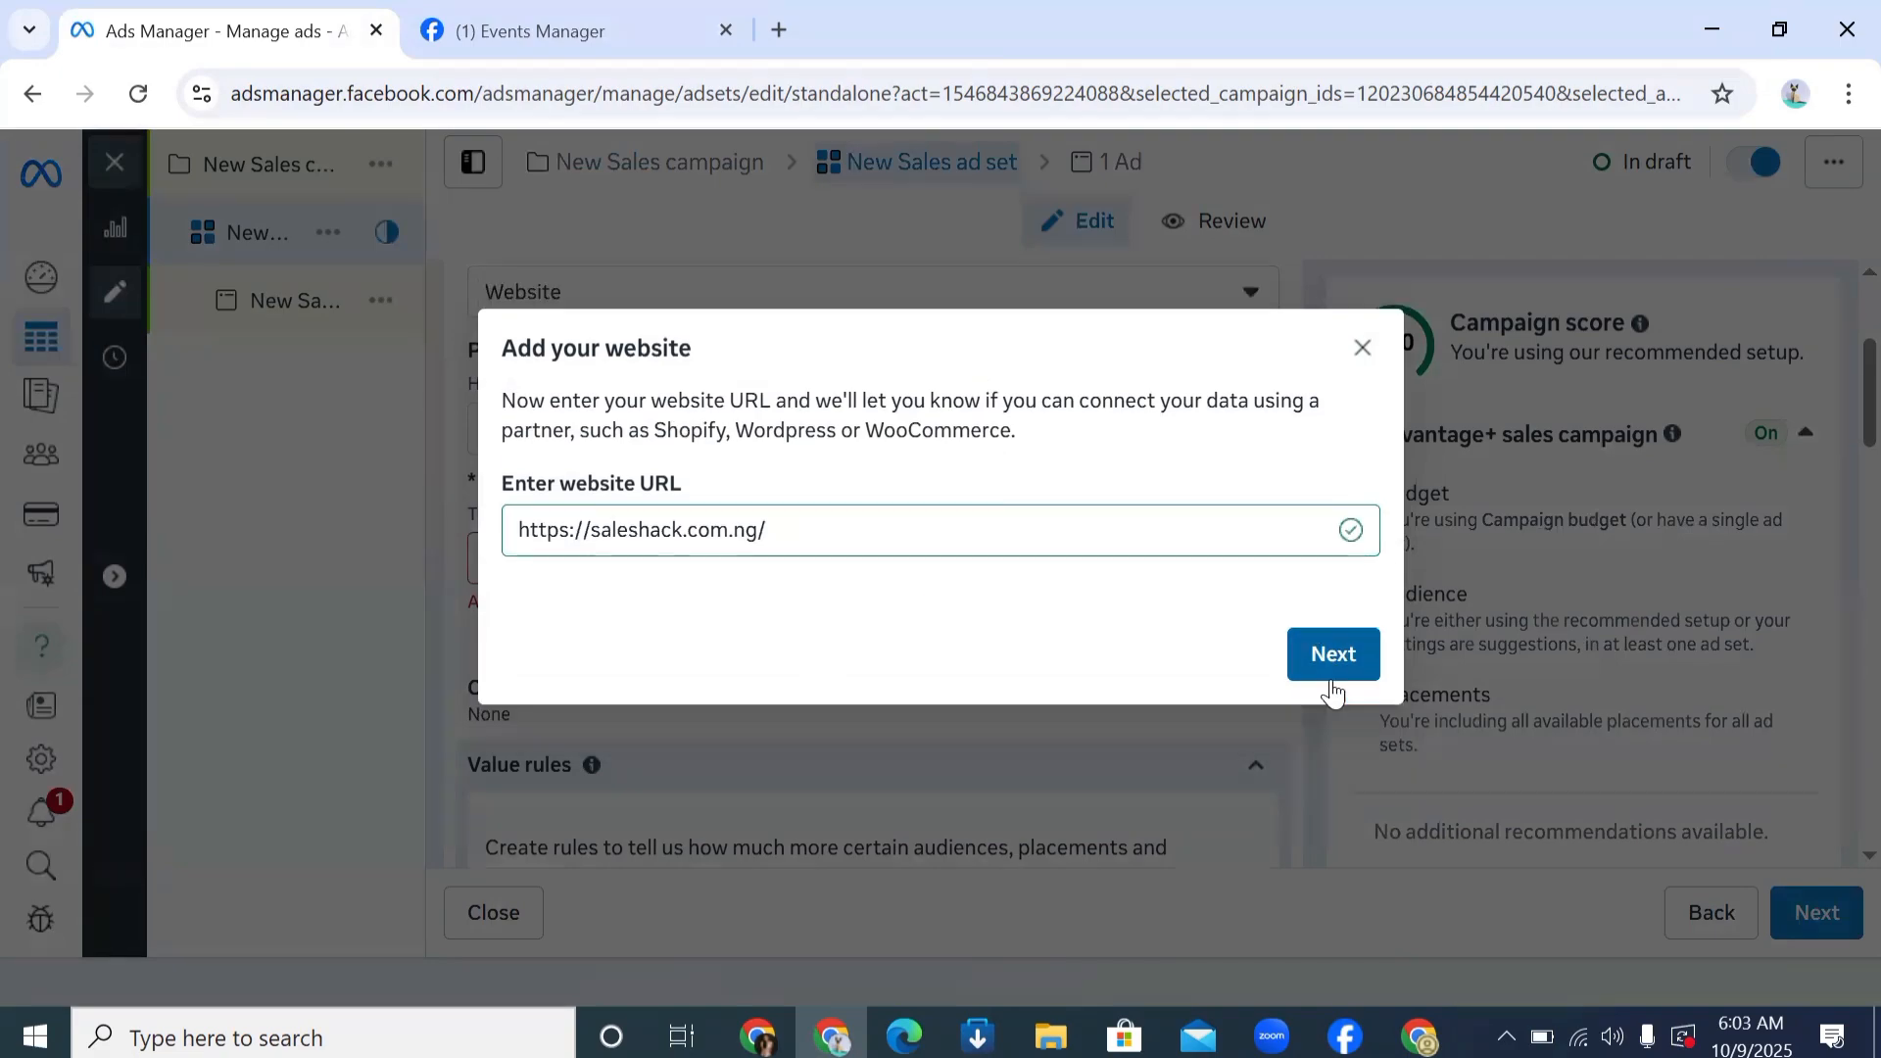
{"action": "left_click", "coordinate": [1331, 672]}
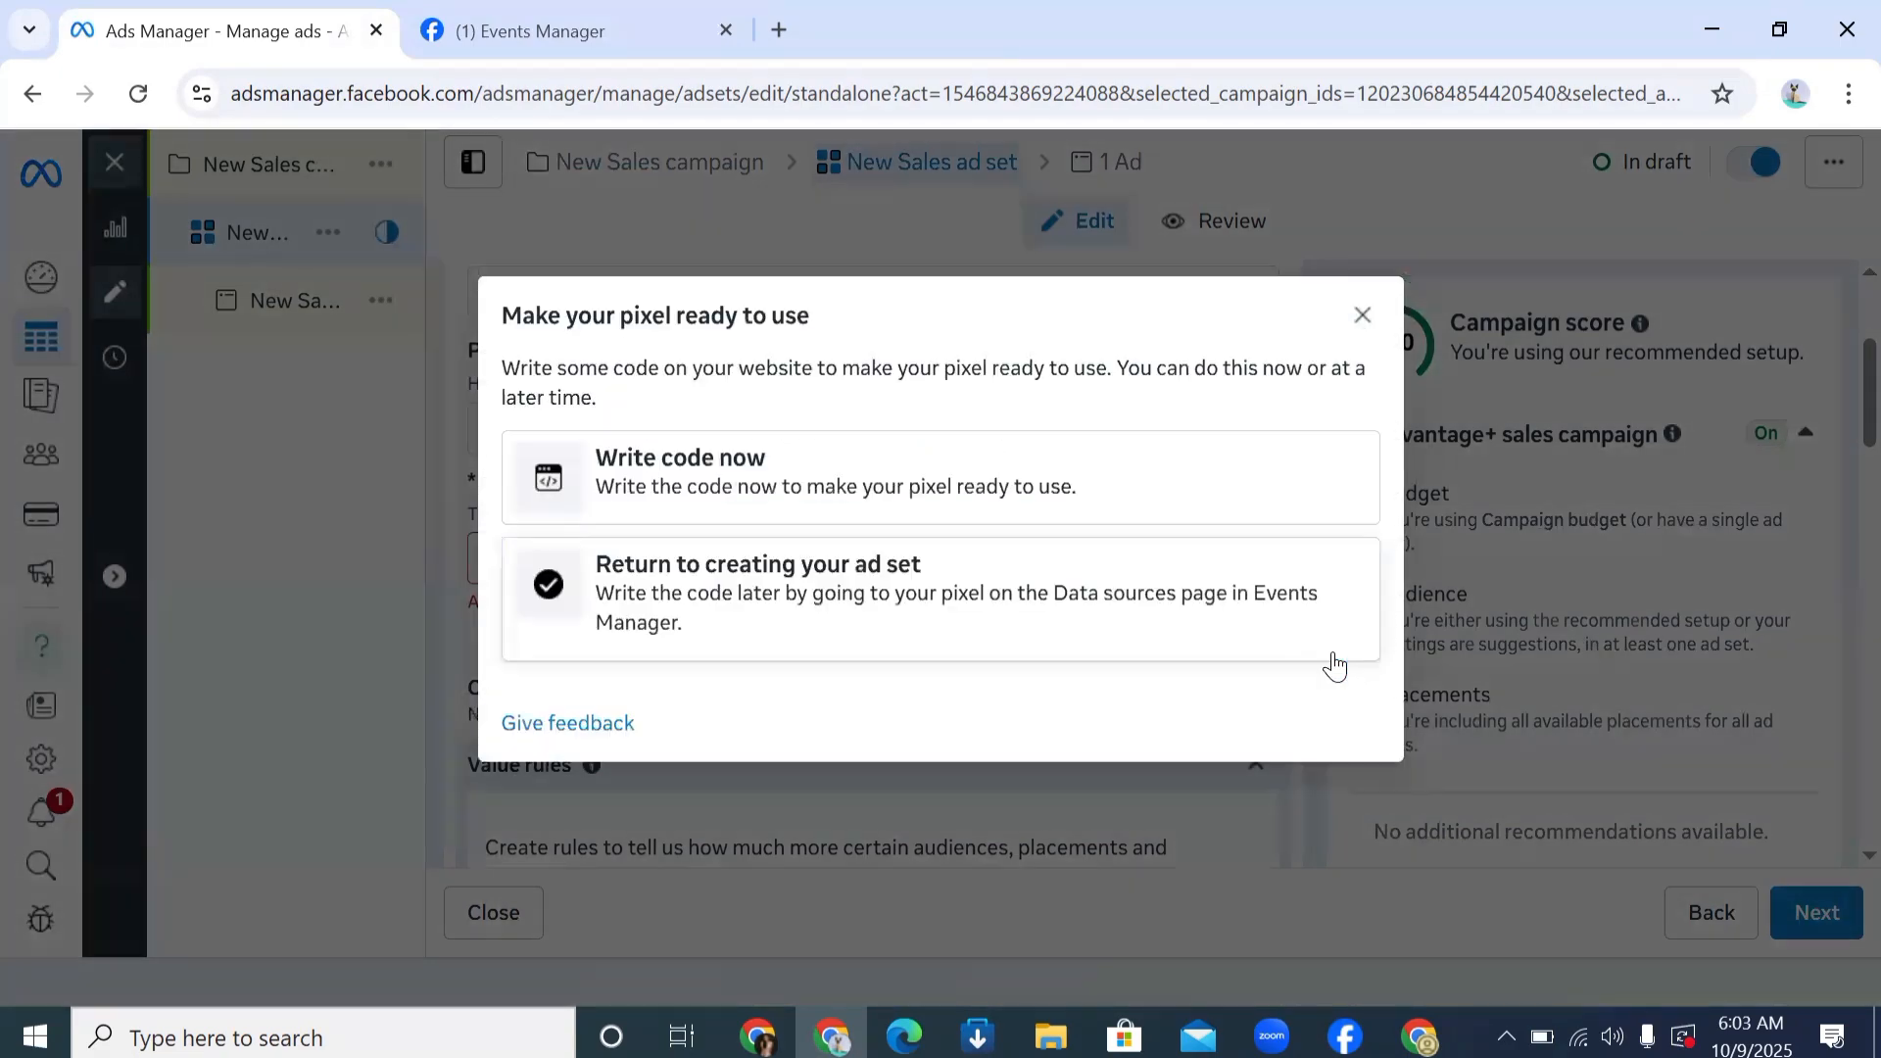
Step: Choose to write the code now, connect the website with Meta pixel only, and start the manual code installation
{"action": "left_click", "coordinate": [942, 480]}
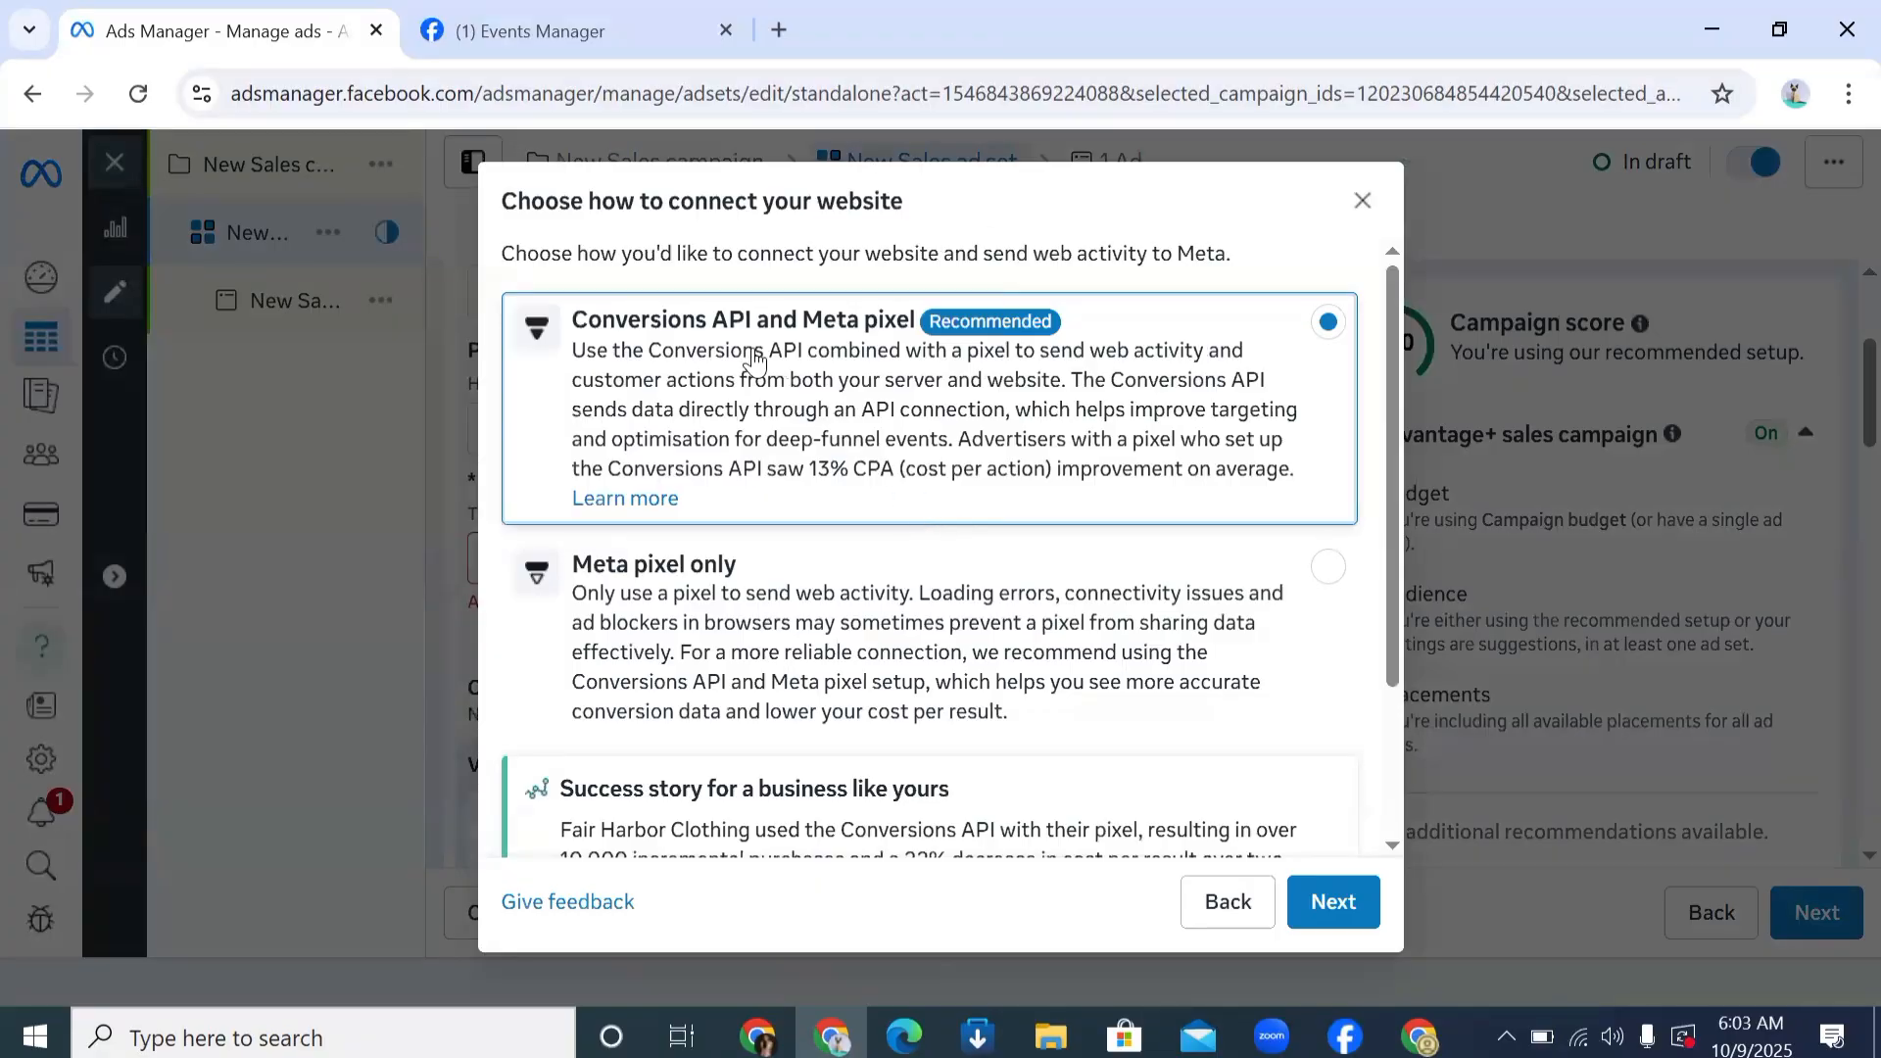
{"action": "left_click", "coordinate": [692, 644]}
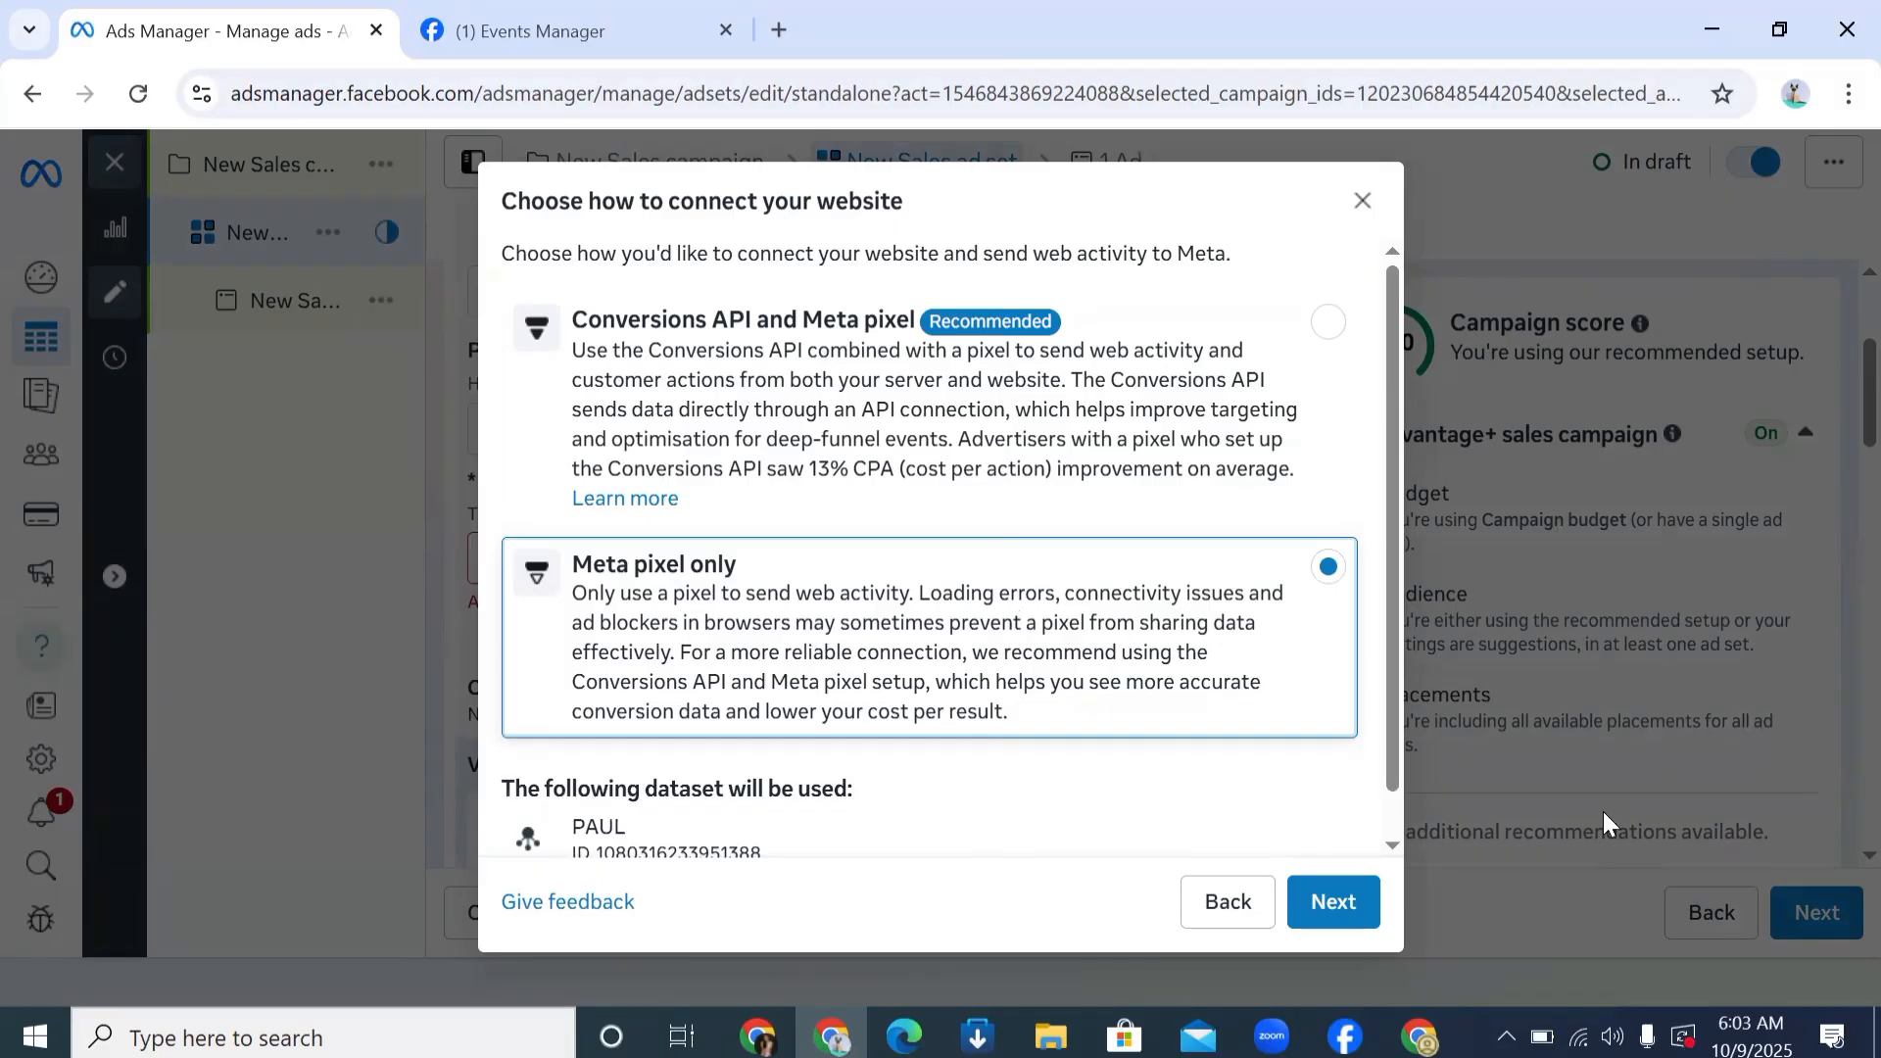
{"action": "left_click", "coordinate": [1365, 912]}
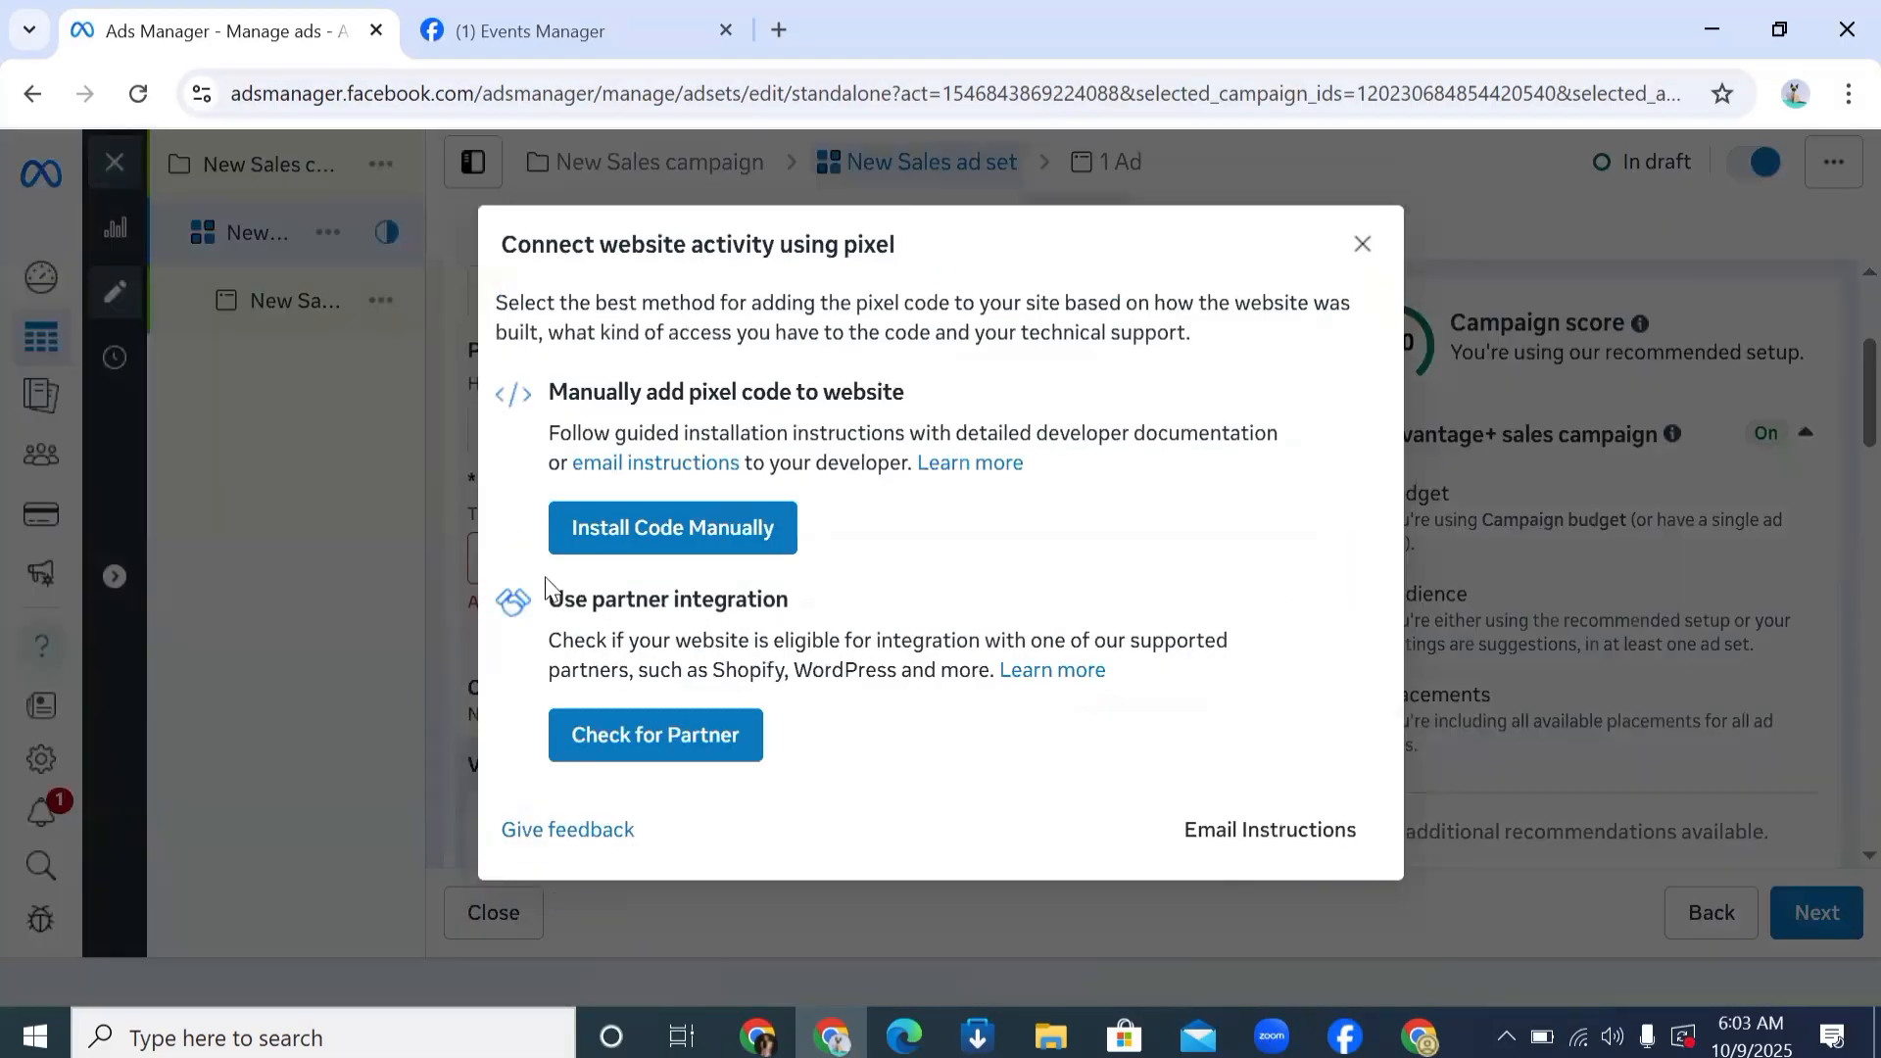
{"action": "left_click", "coordinate": [628, 529]}
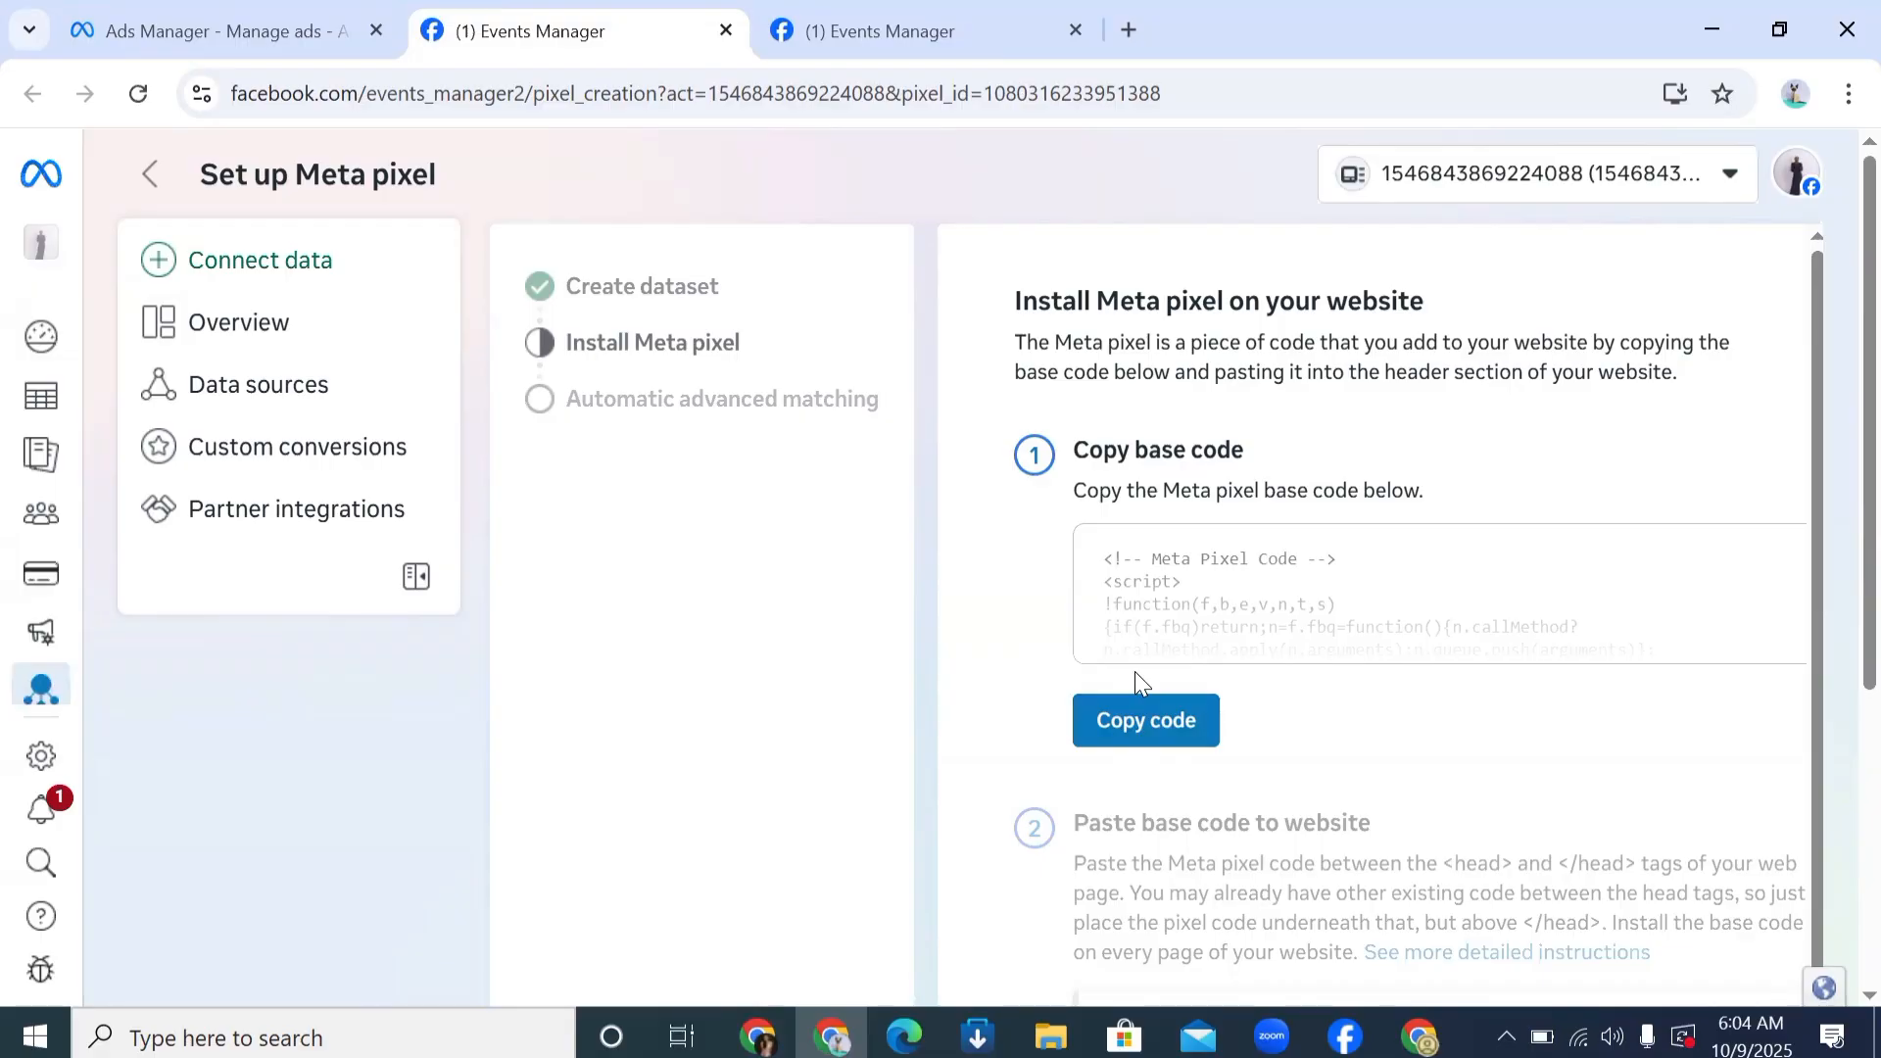
Step: Copy the Meta pixel base code and open the plugin installation page in the saleshack.com.ng WordPress admin window
{"action": "left_click", "coordinate": [1152, 741]}
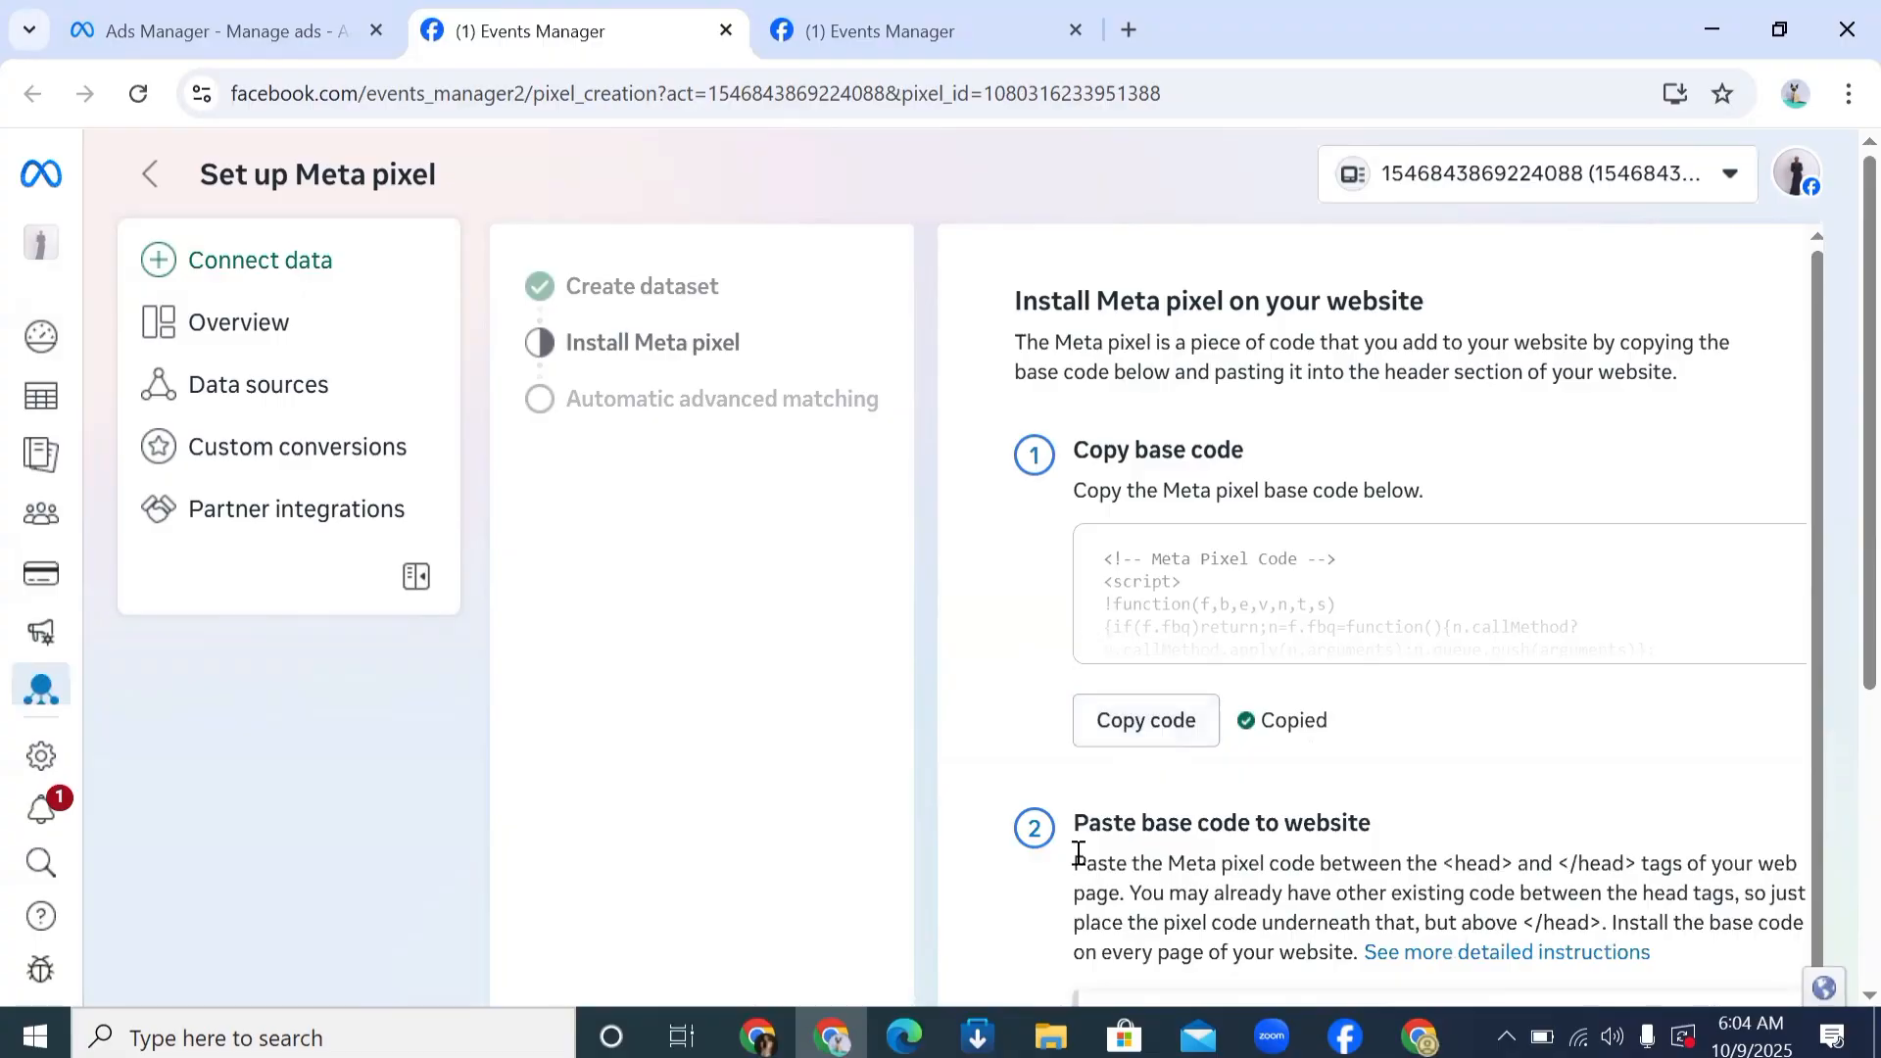
{"action": "key", "text": "alt+Tab"}
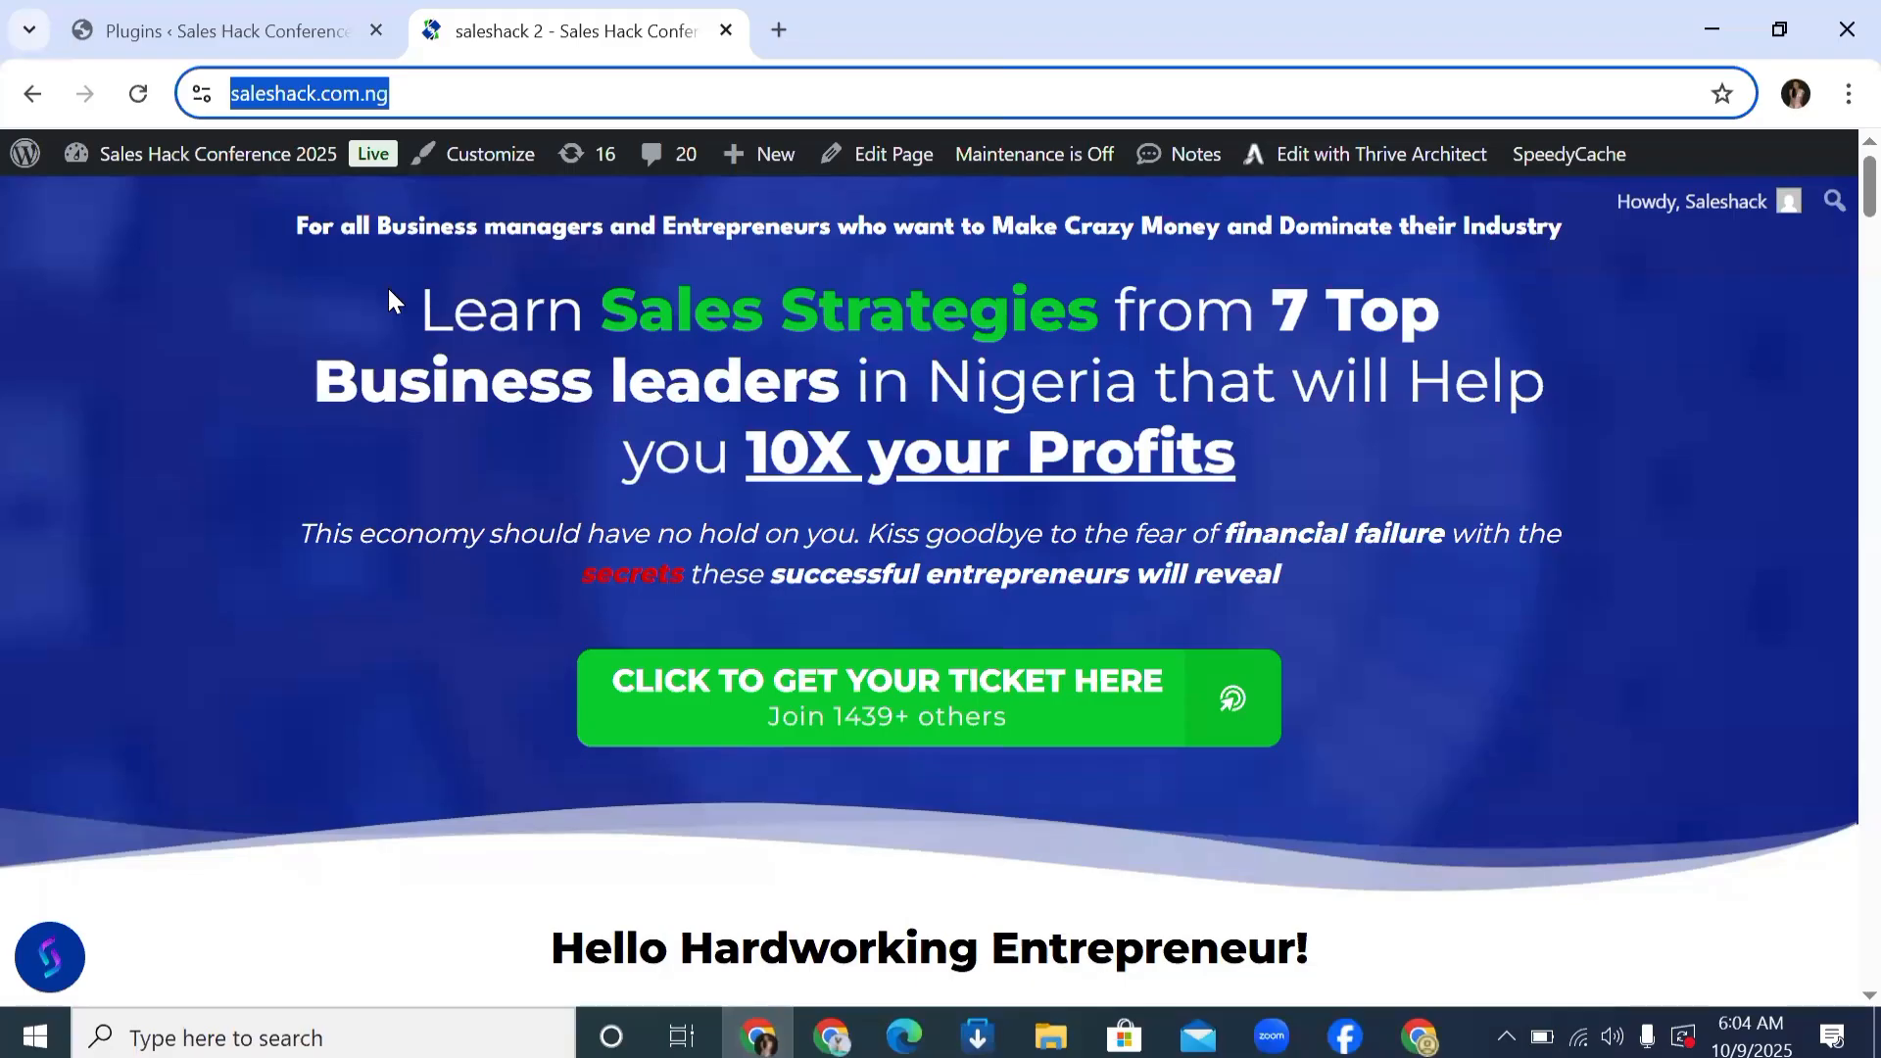
{"action": "left_click", "coordinate": [245, 31]}
{"action": "scroll", "coordinate": [163, 554], "scroll_direction": "up", "scroll_amount": 3}
{"action": "mouse_move", "coordinate": [157, 529]}
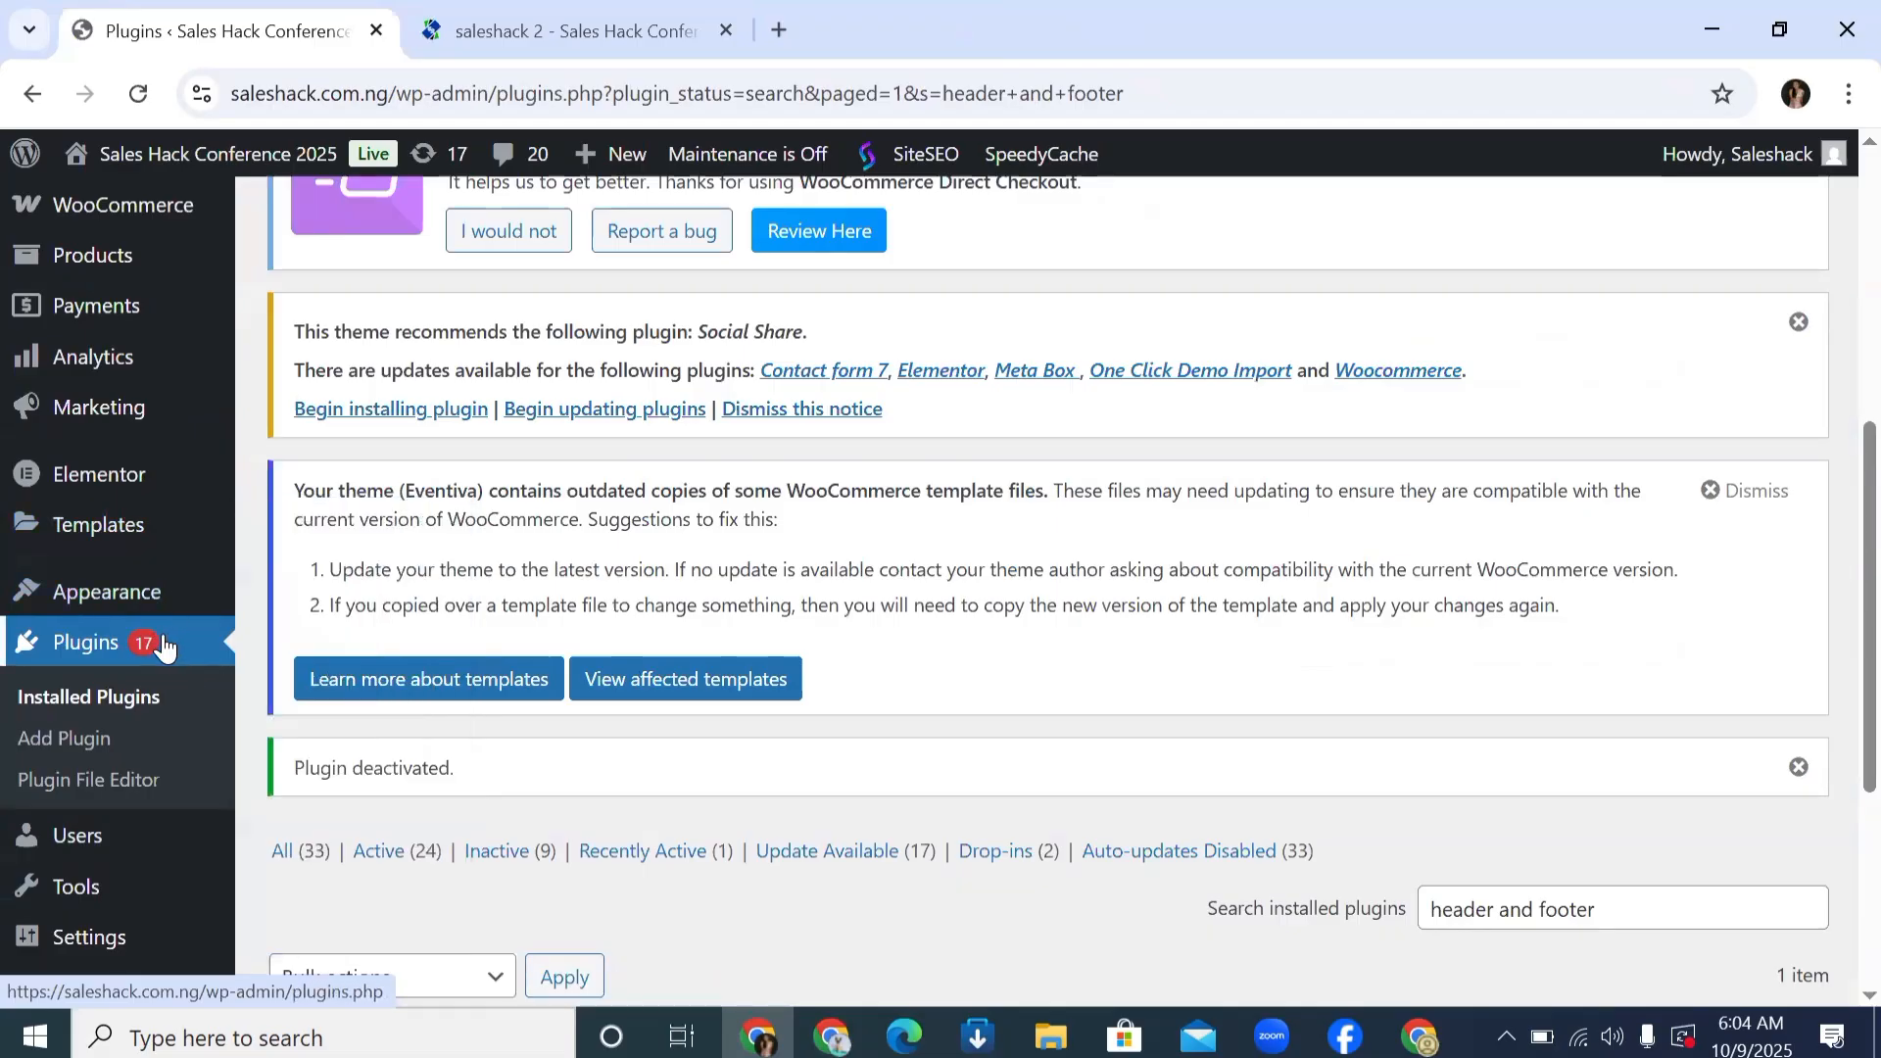
{"action": "scroll", "coordinate": [59, 593], "scroll_direction": "down", "scroll_amount": 3}
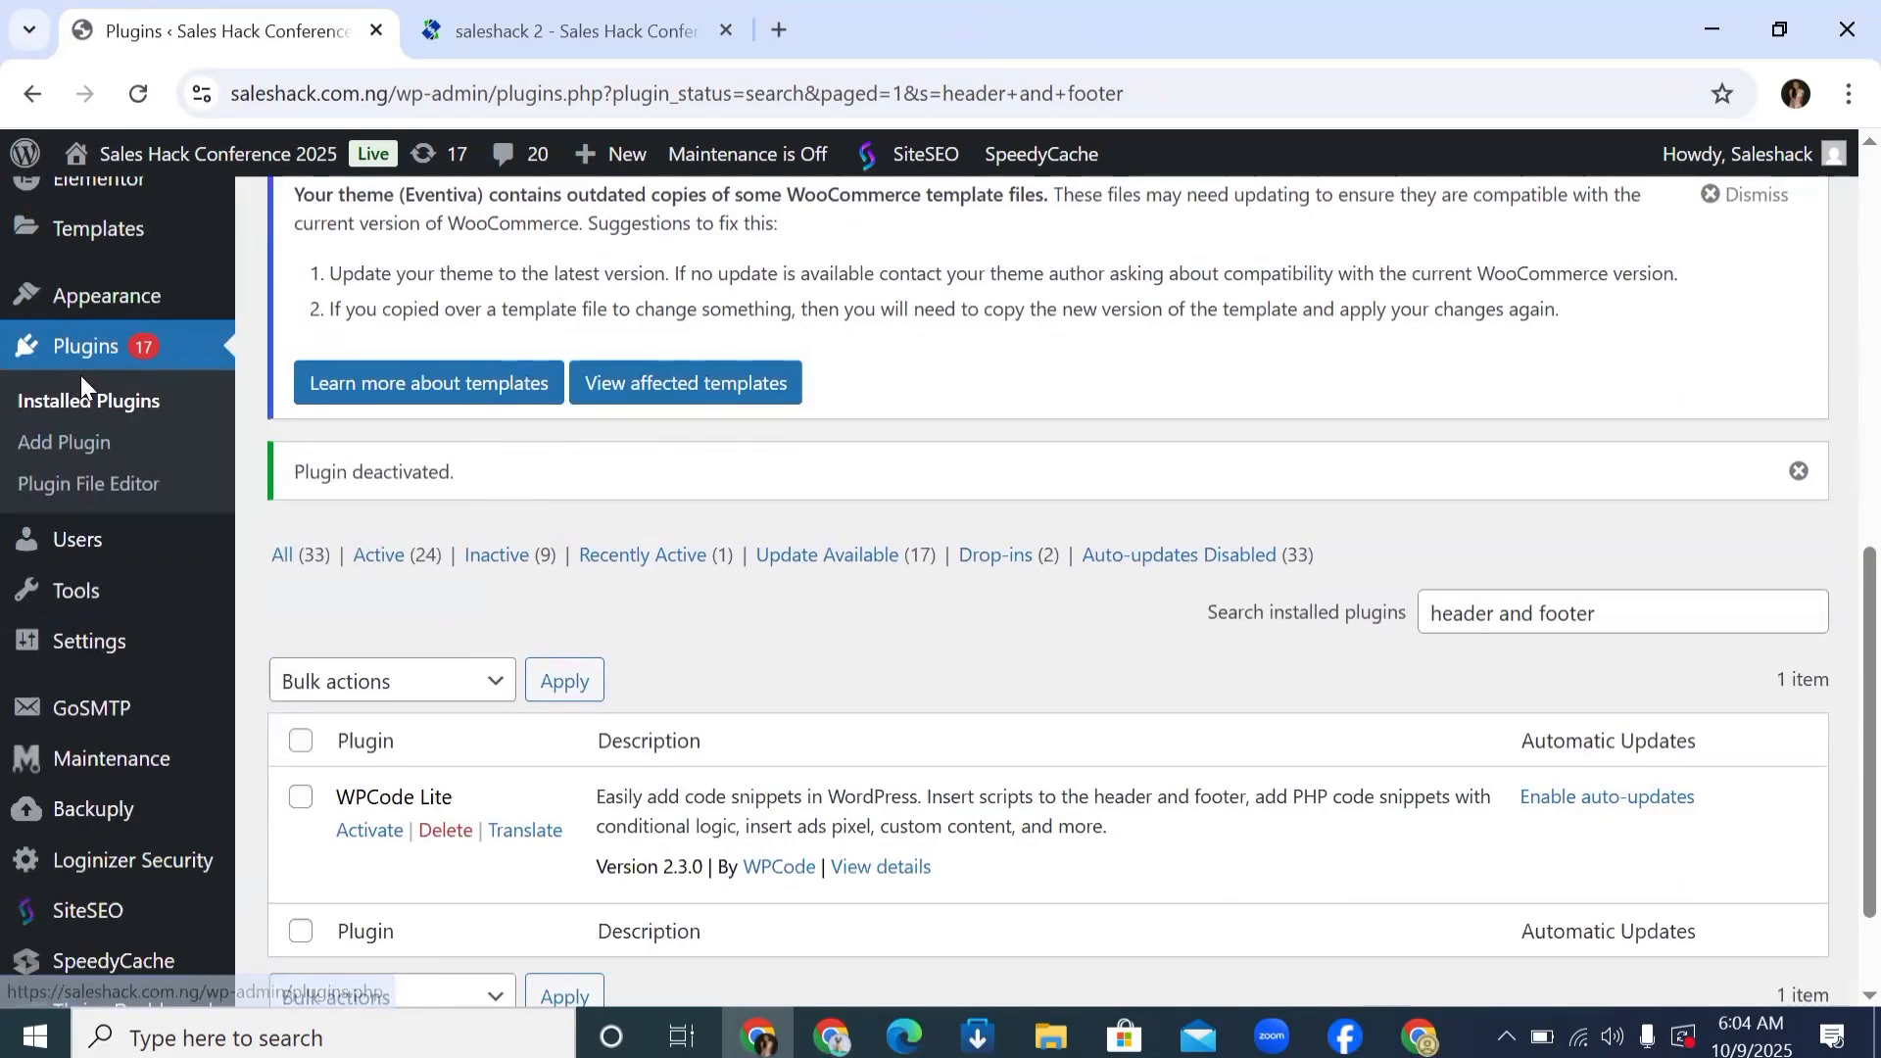
{"action": "left_click", "coordinate": [74, 444]}
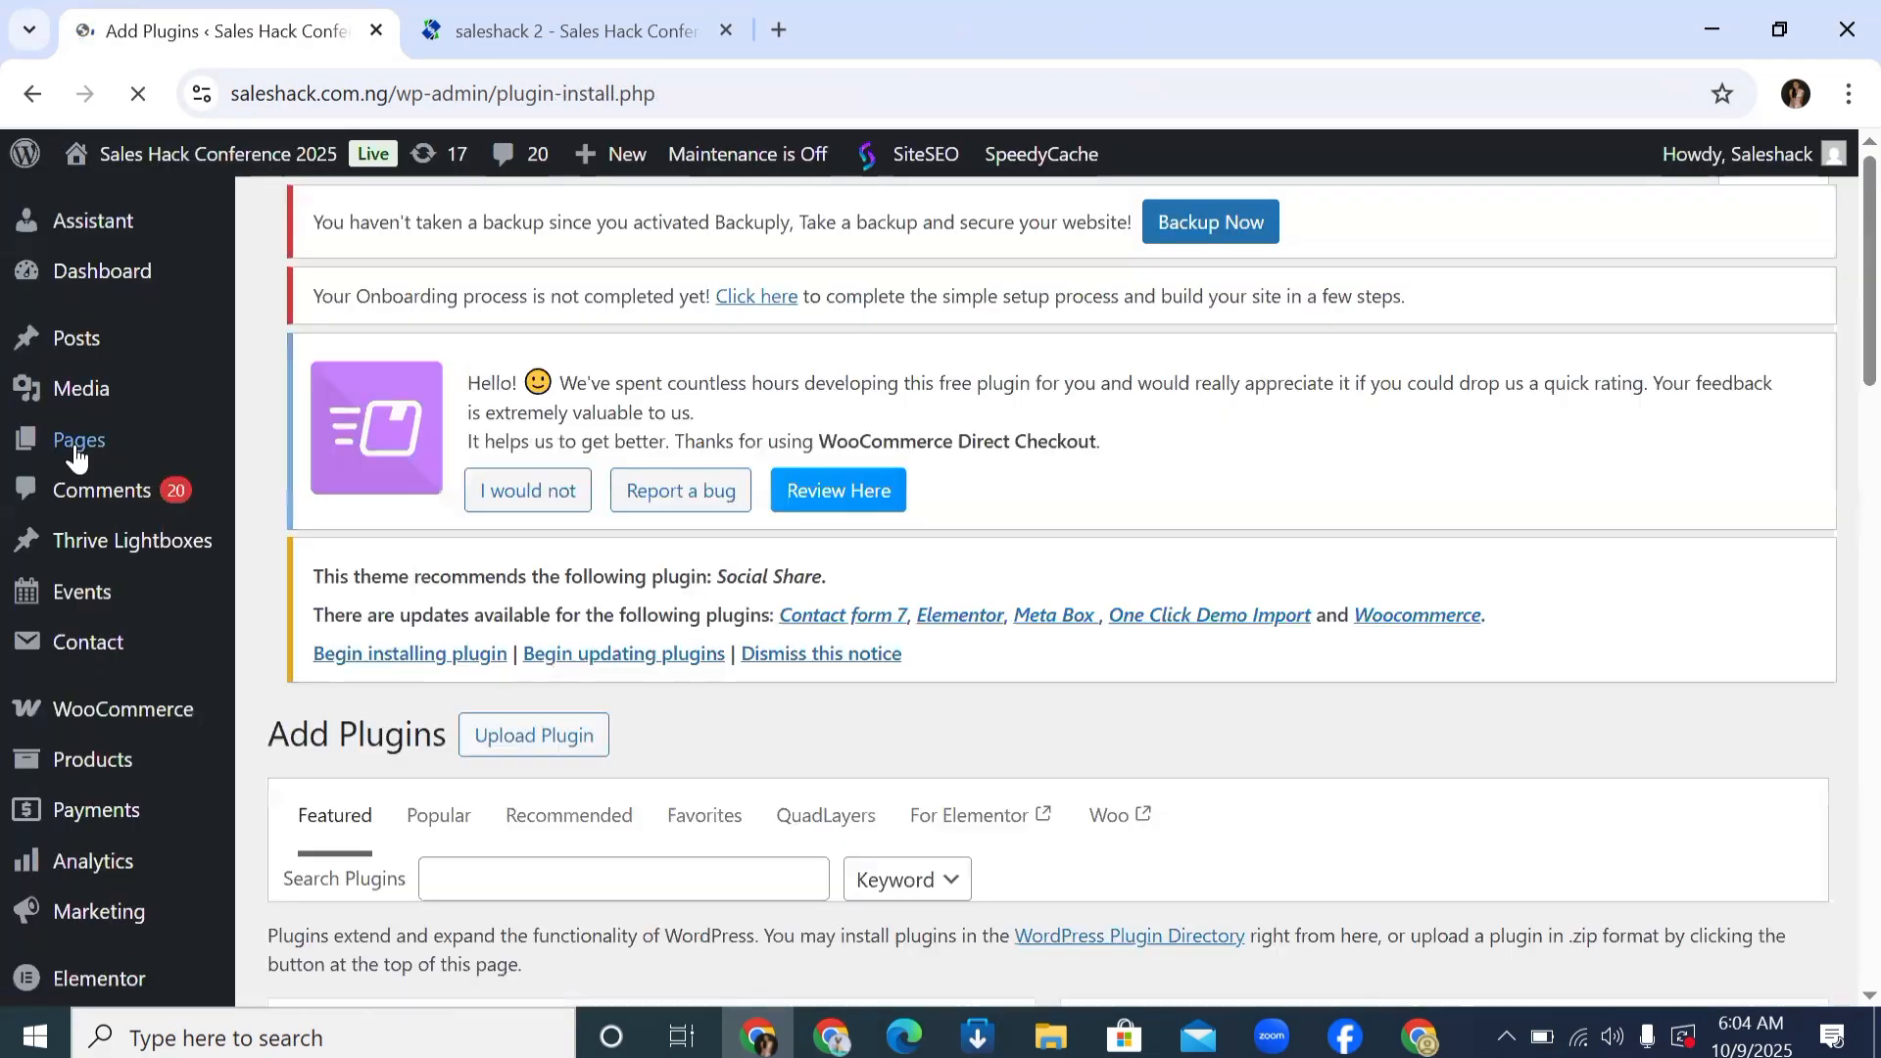
Step: Search the plugin directory for "header and footer"
{"action": "scroll", "coordinate": [777, 575], "scroll_direction": "down", "scroll_amount": 6}
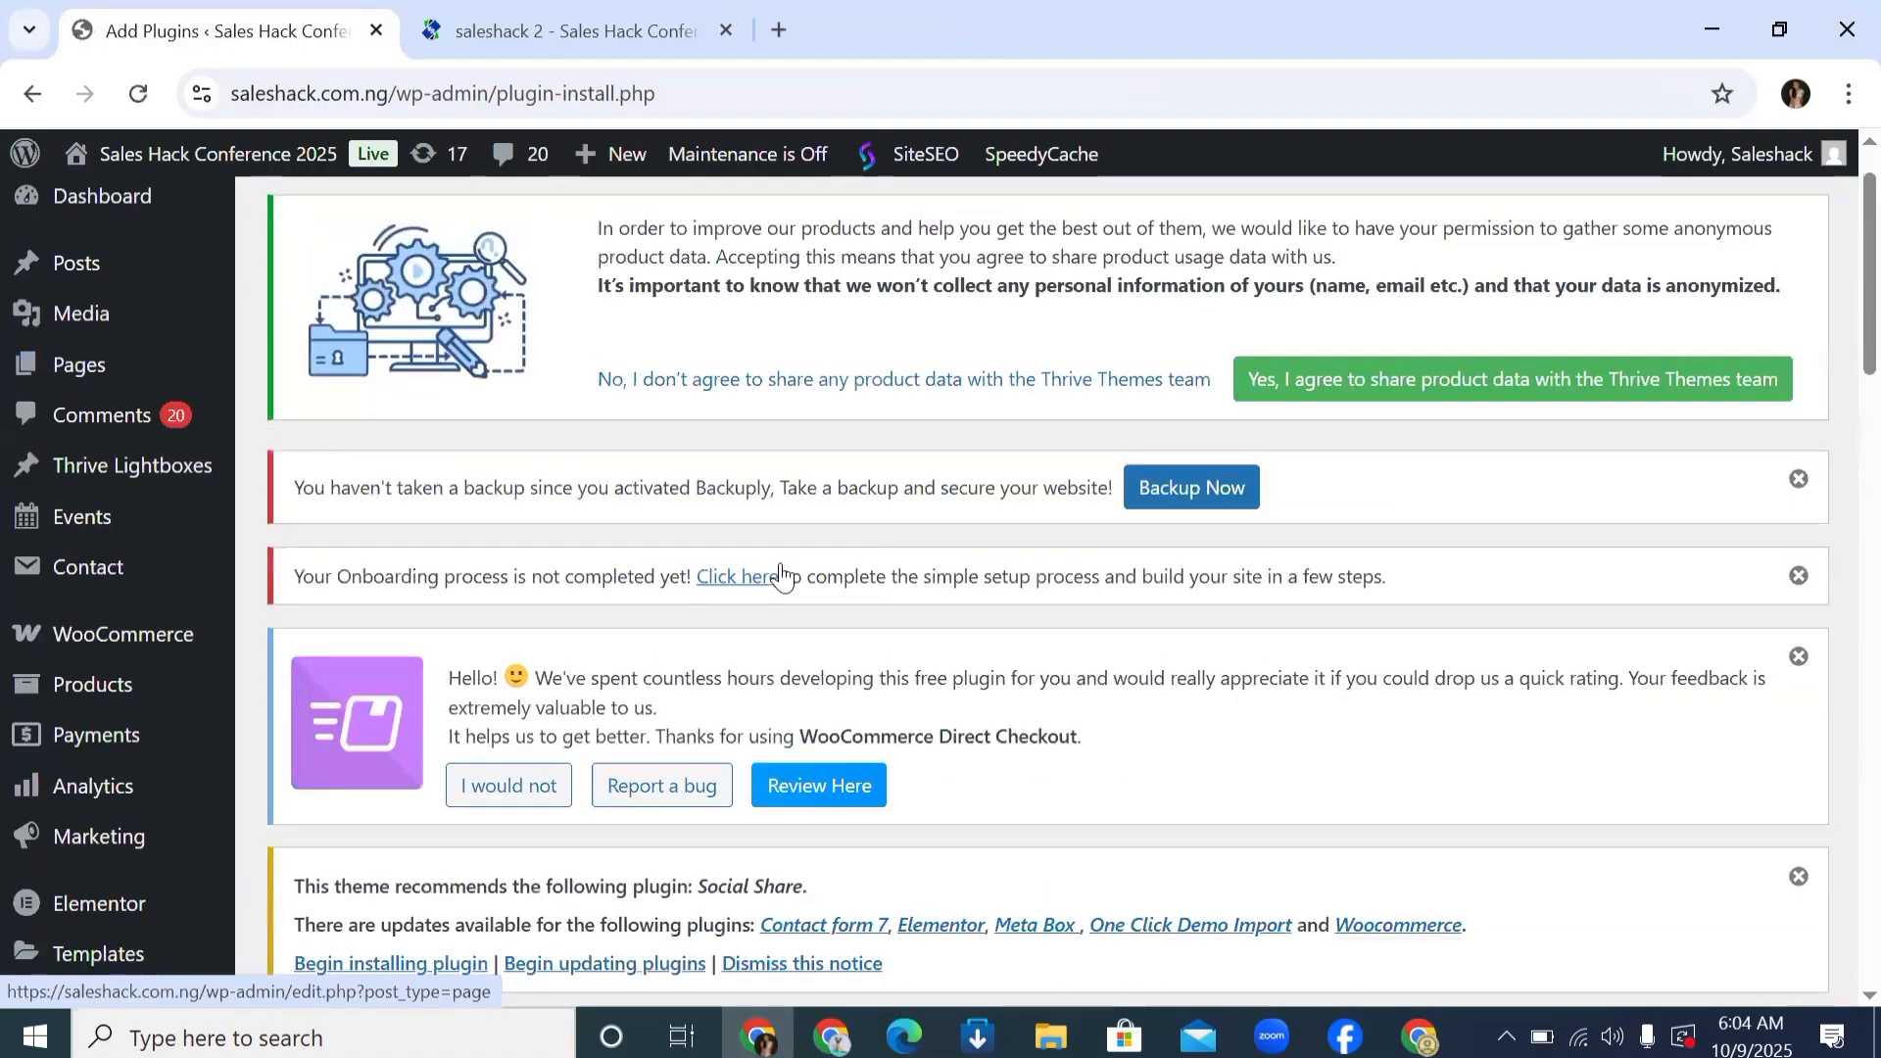
{"action": "scroll", "coordinate": [1097, 486], "scroll_direction": "down", "scroll_amount": 2}
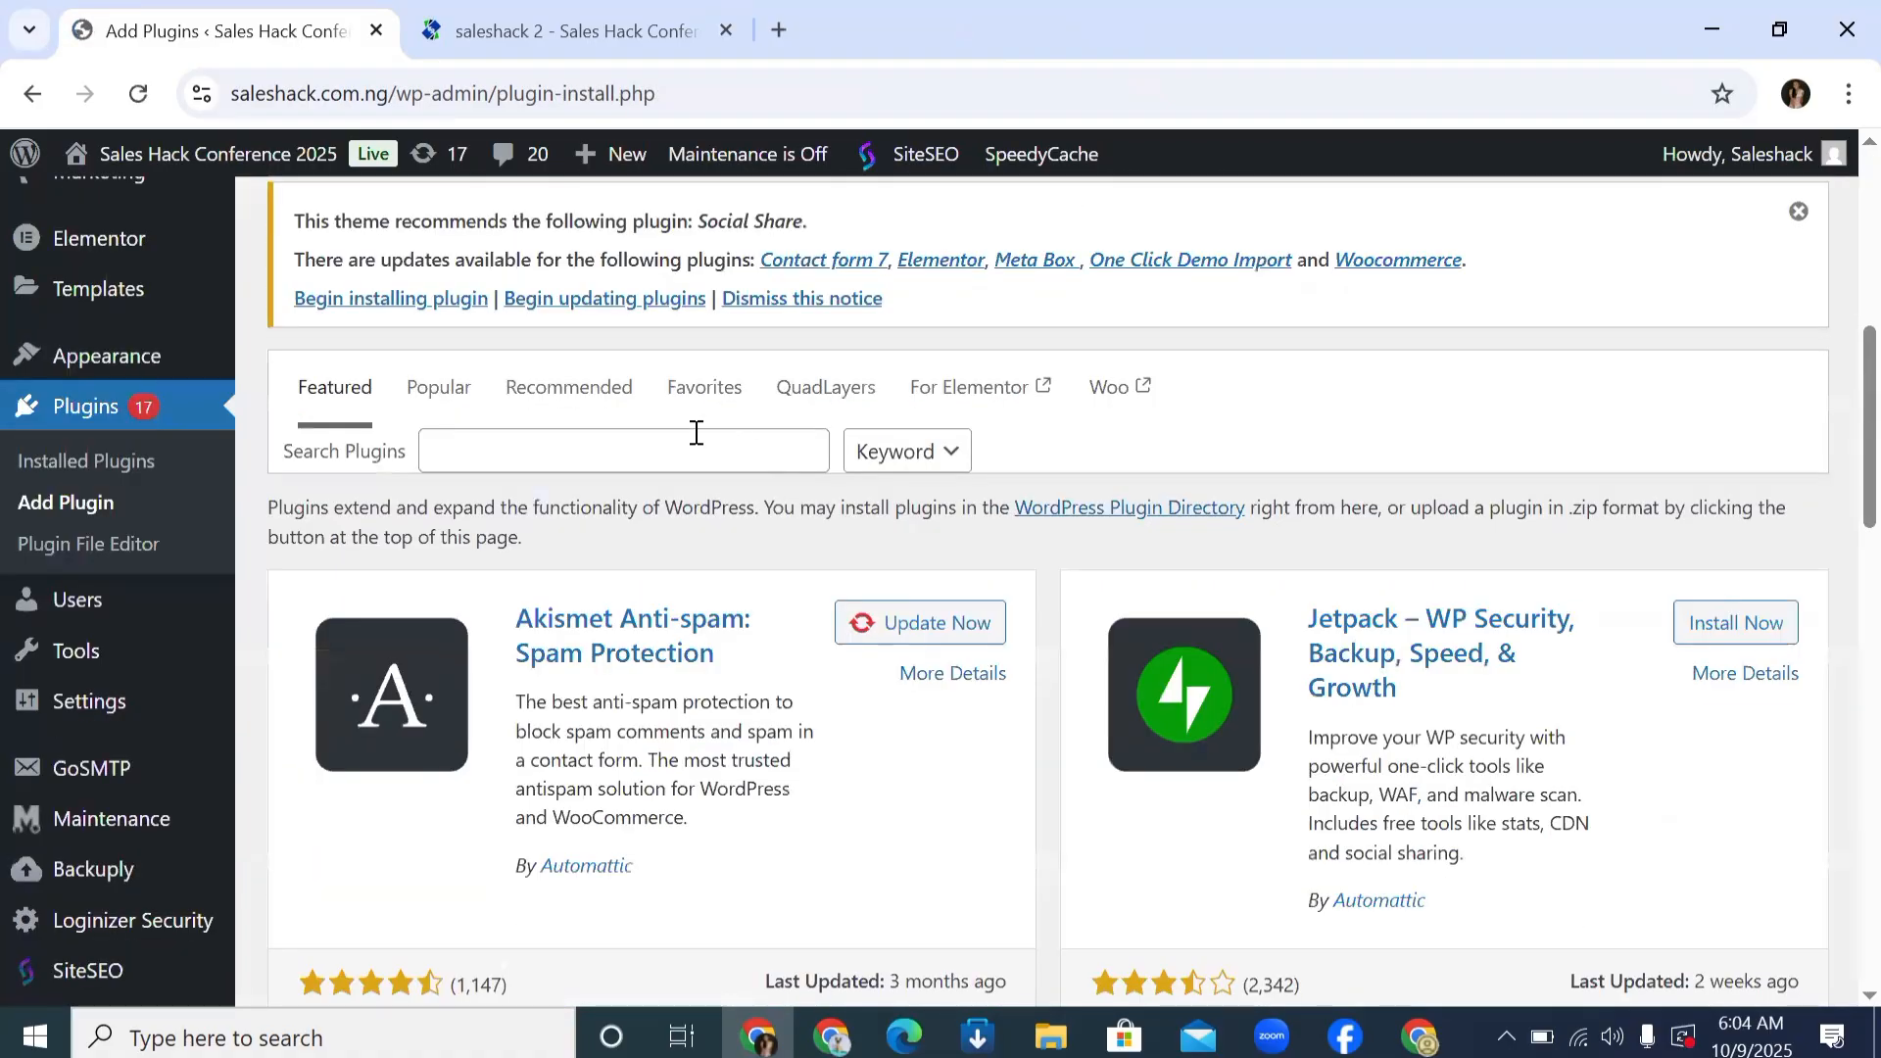
{"action": "left_click", "coordinate": [619, 446]}
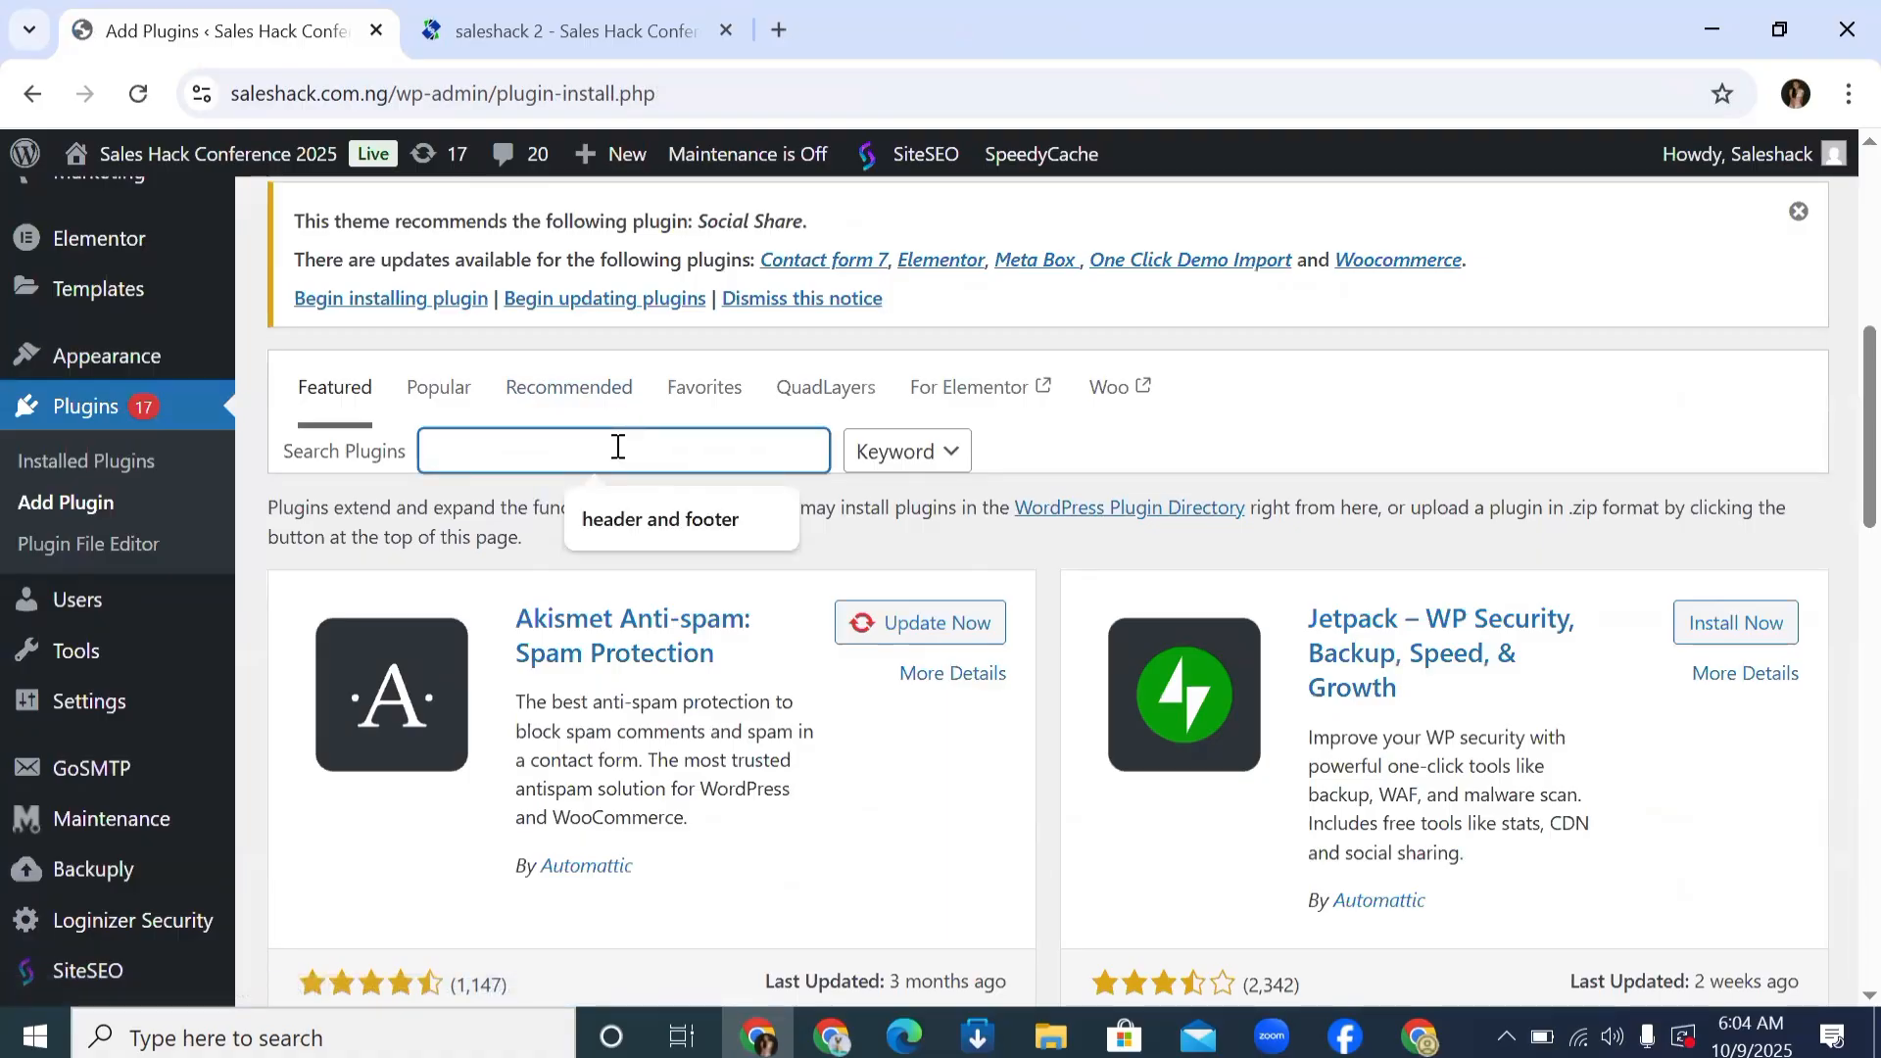
{"action": "left_click", "coordinate": [633, 506]}
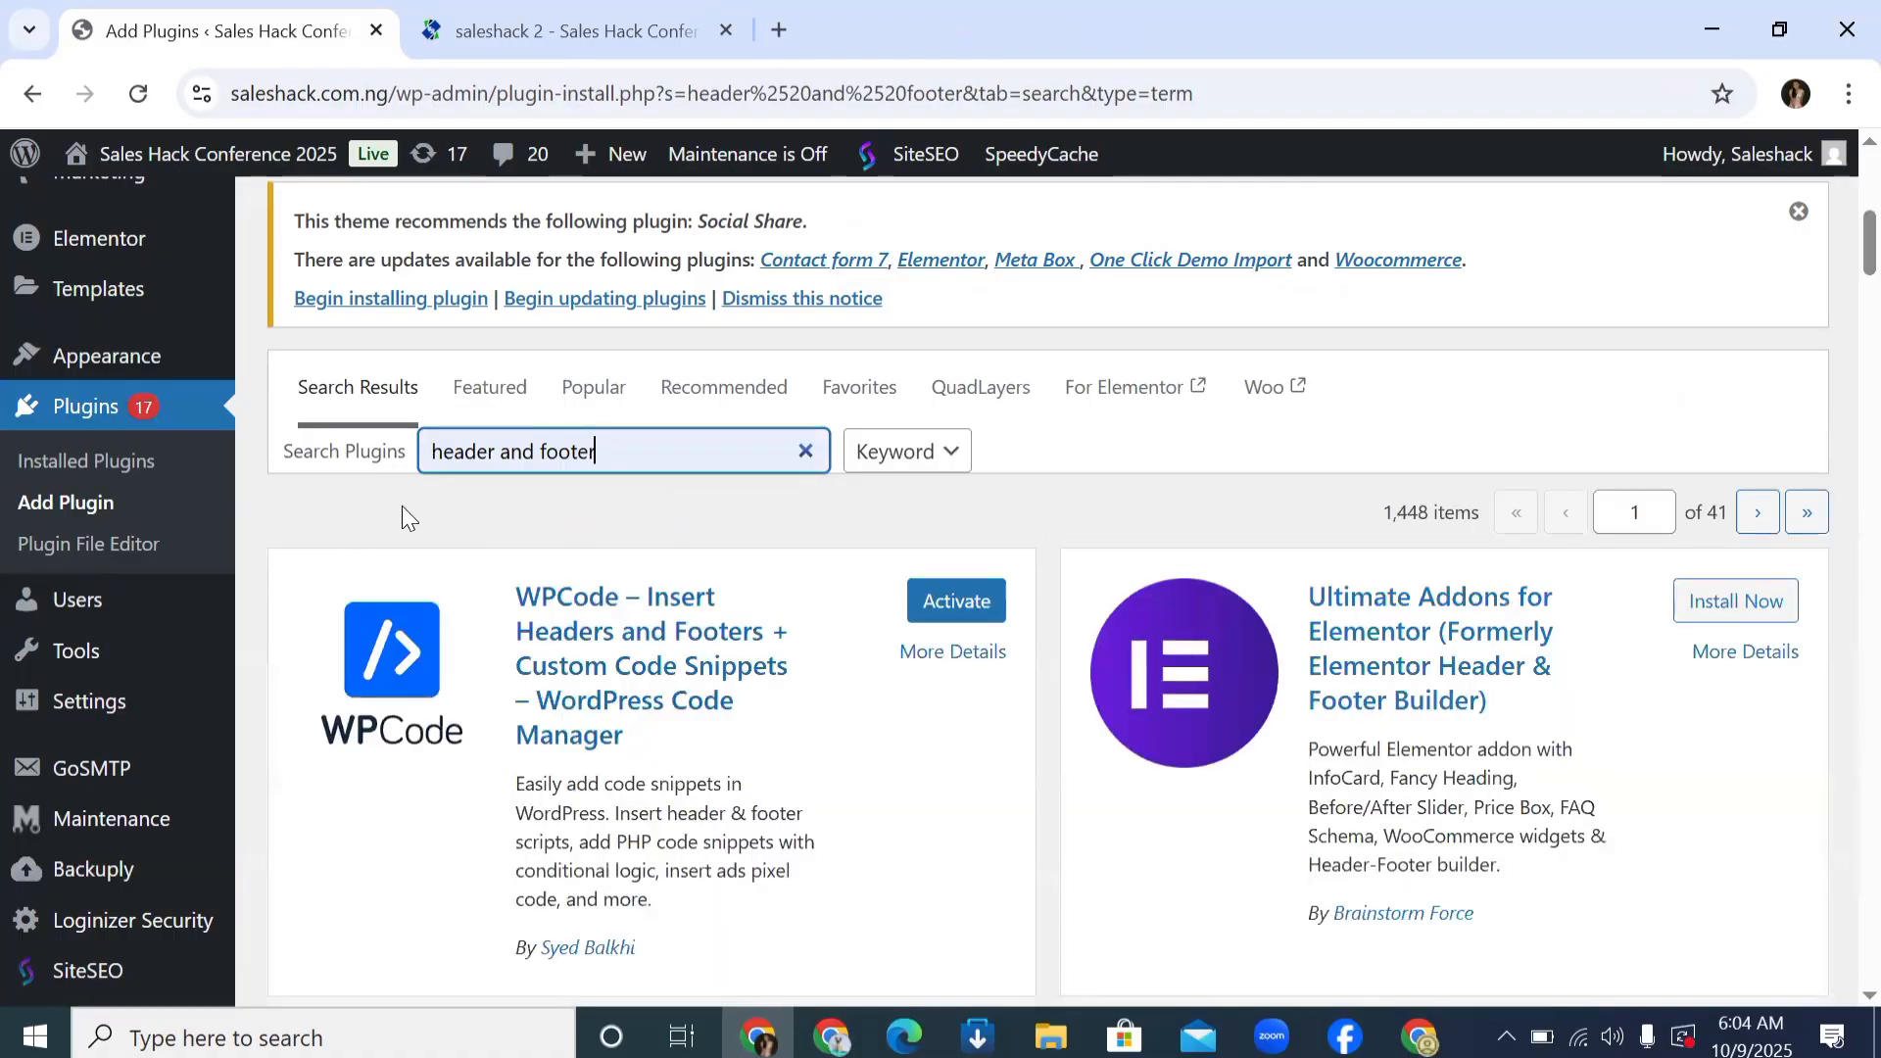
{"action": "scroll", "coordinate": [600, 705], "scroll_direction": "down", "scroll_amount": 1}
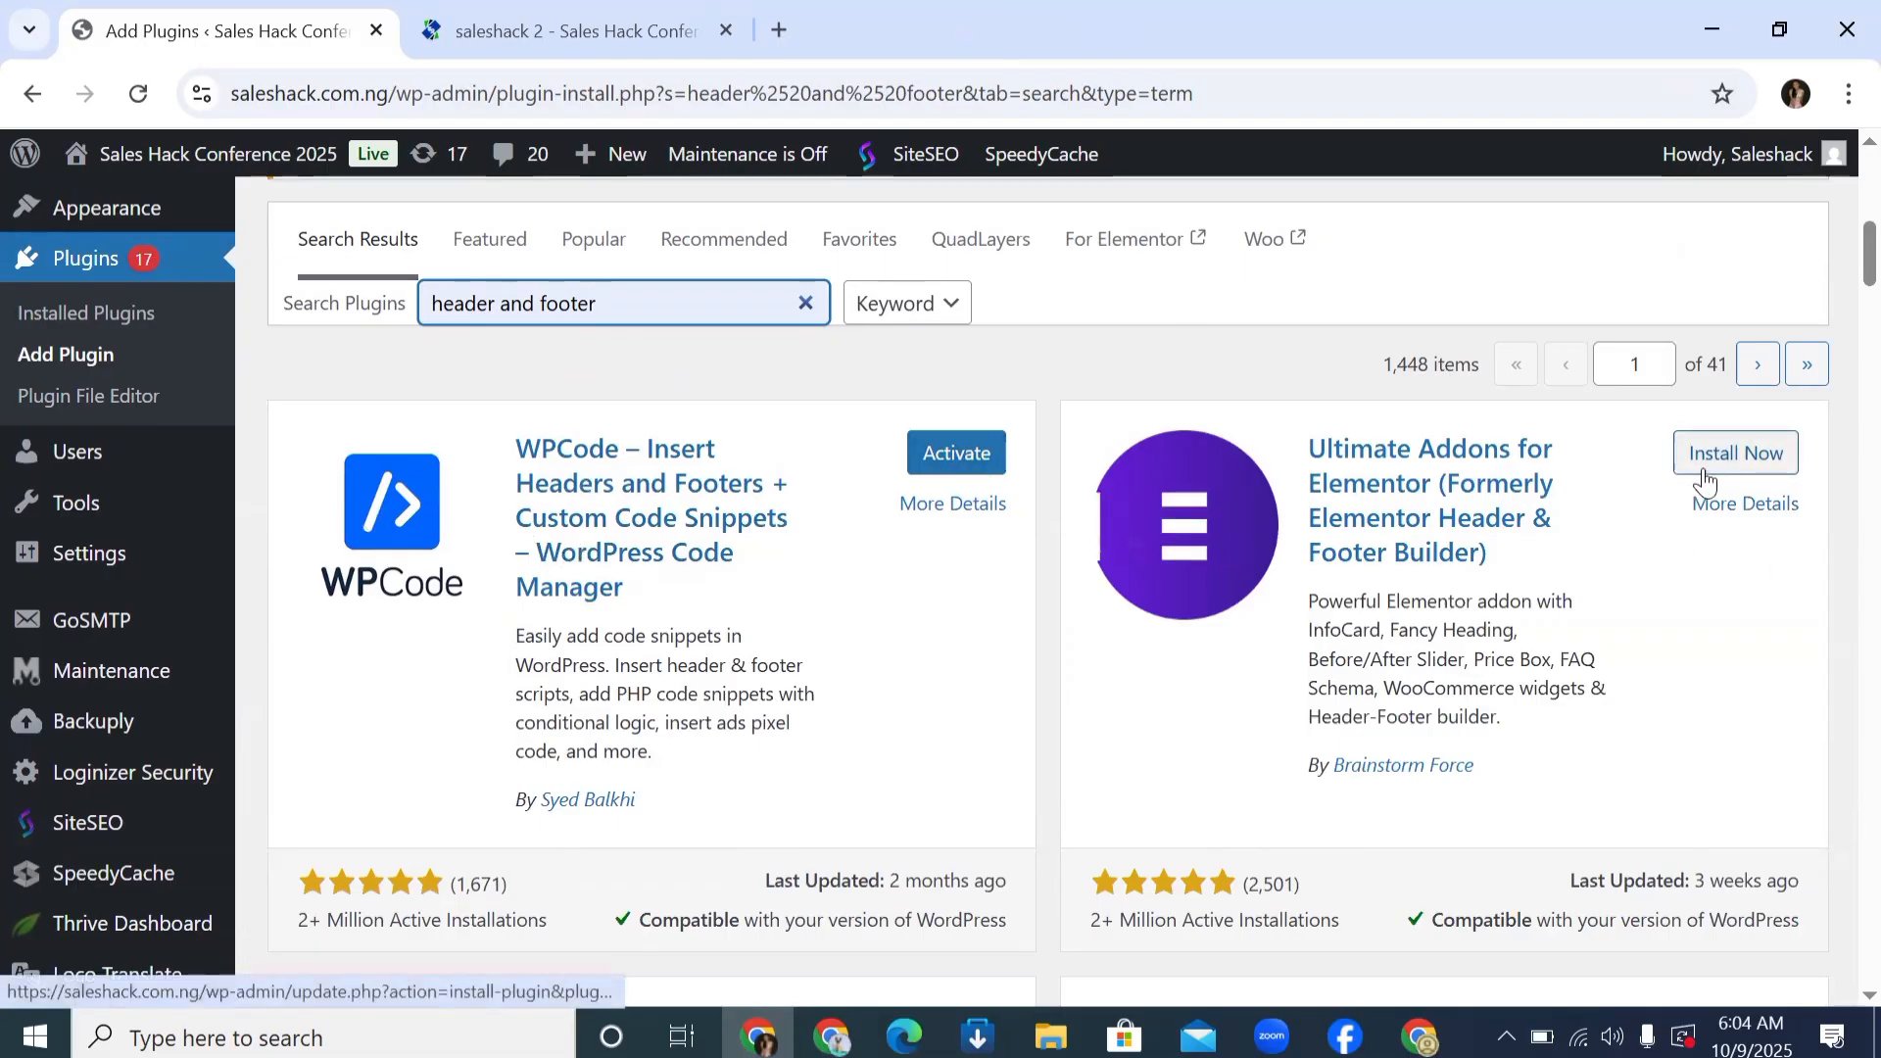
Step: Install Ultimate Addons for Elementor and activate the WPCode – Insert Headers and Footers plugin
{"action": "left_click", "coordinate": [1756, 456]}
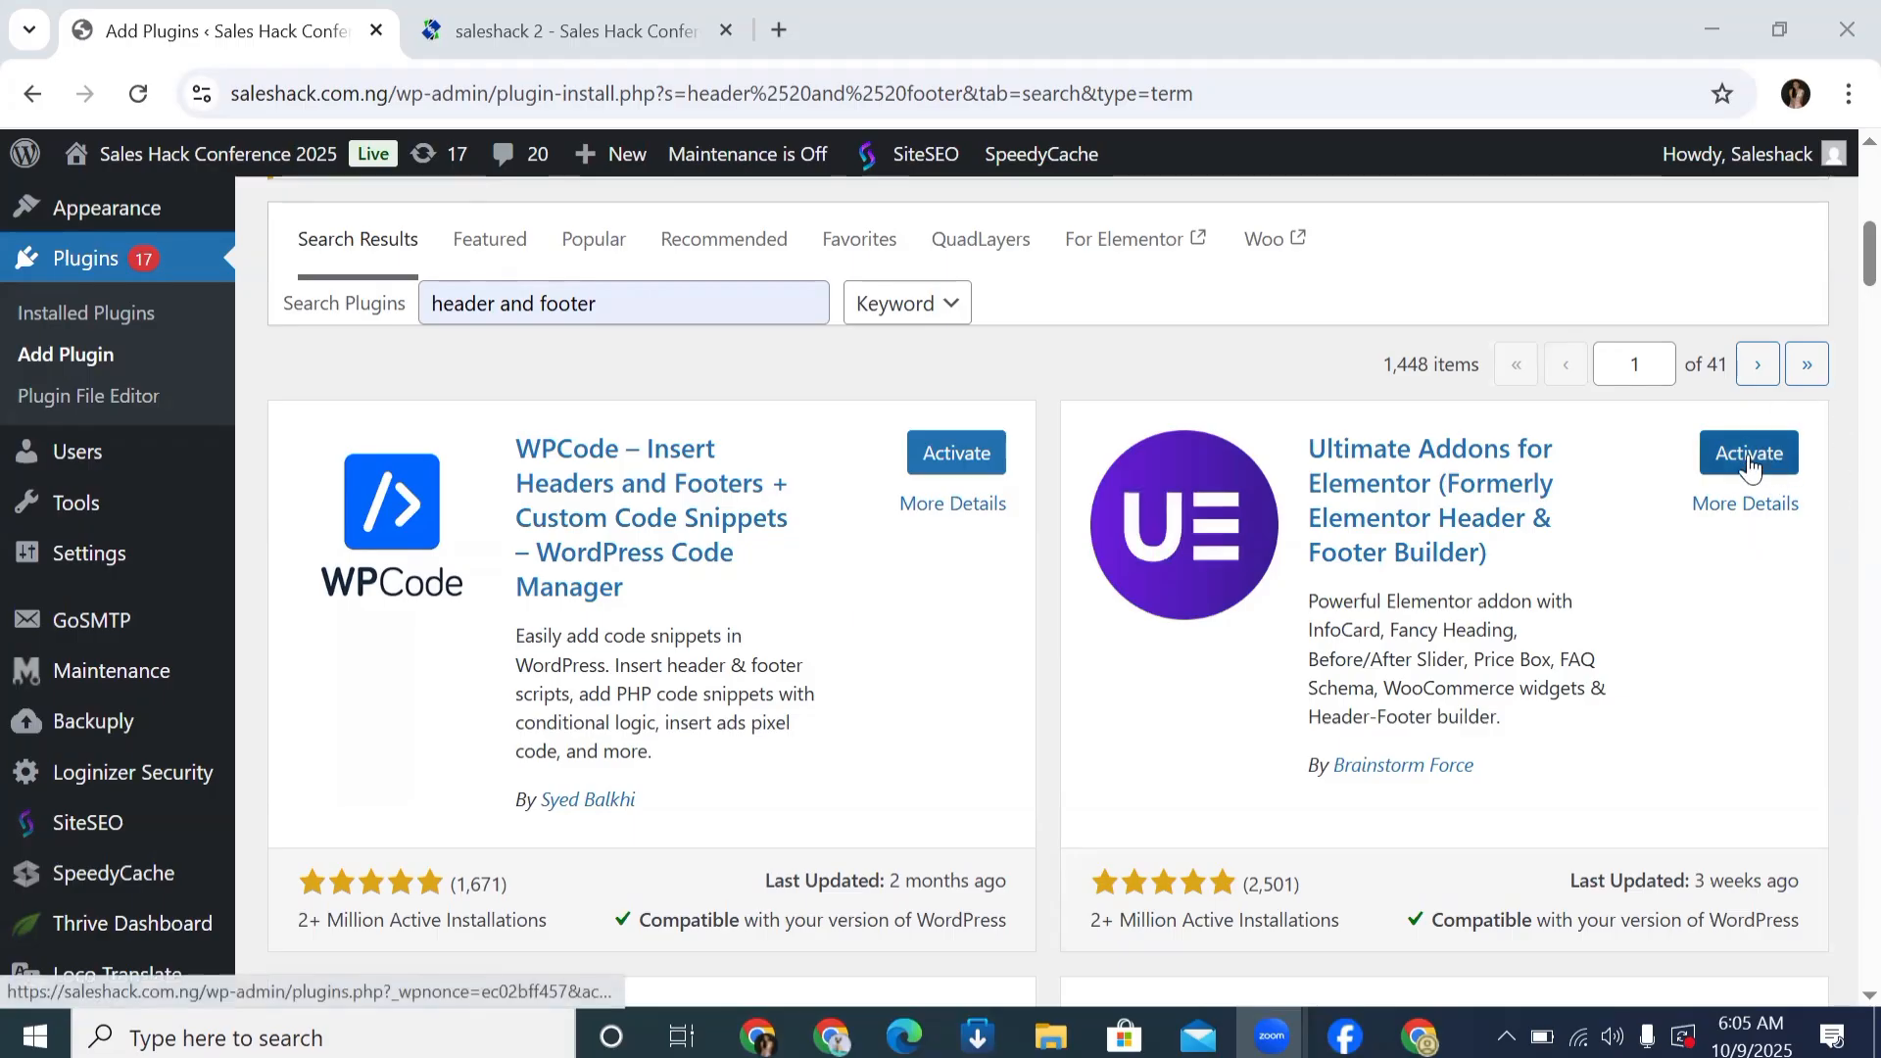
{"action": "left_click", "coordinate": [956, 478]}
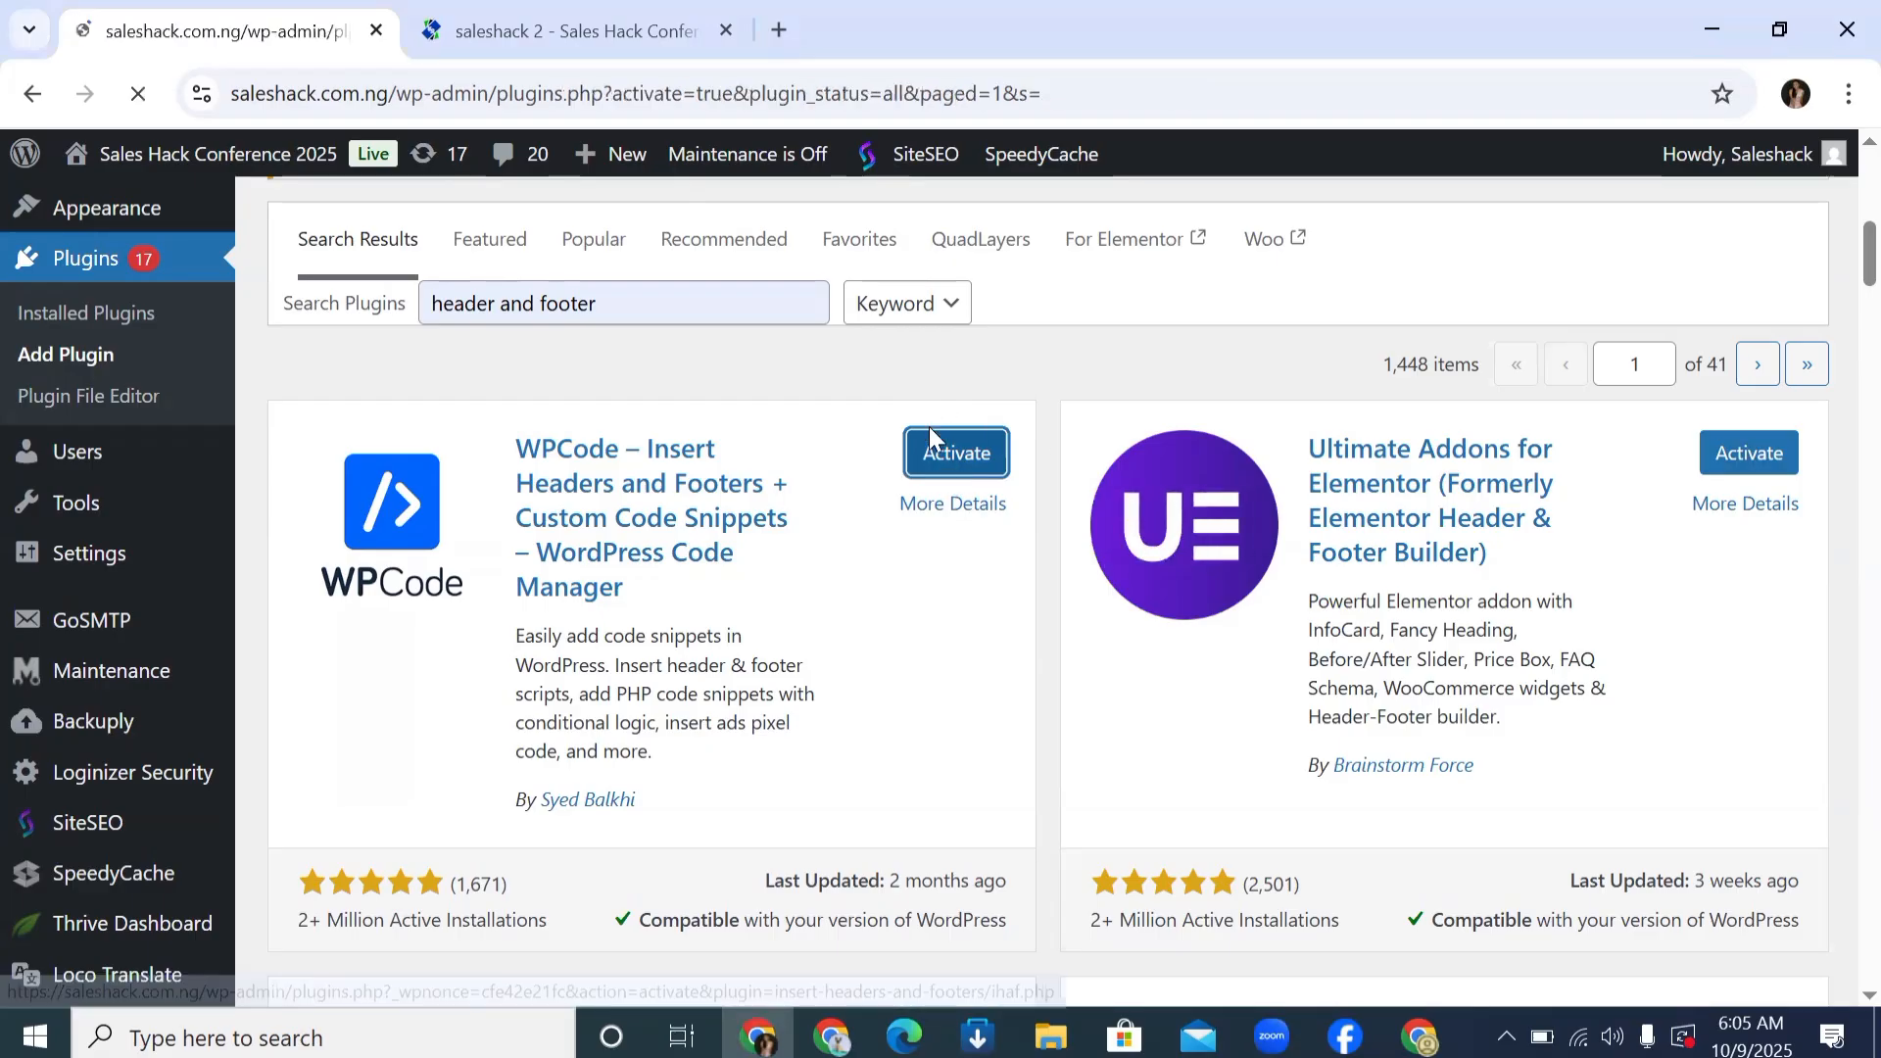
Step: Open the Header & Footer page of WPCode's code snippets
{"action": "scroll", "coordinate": [588, 686], "scroll_direction": "down", "scroll_amount": 5}
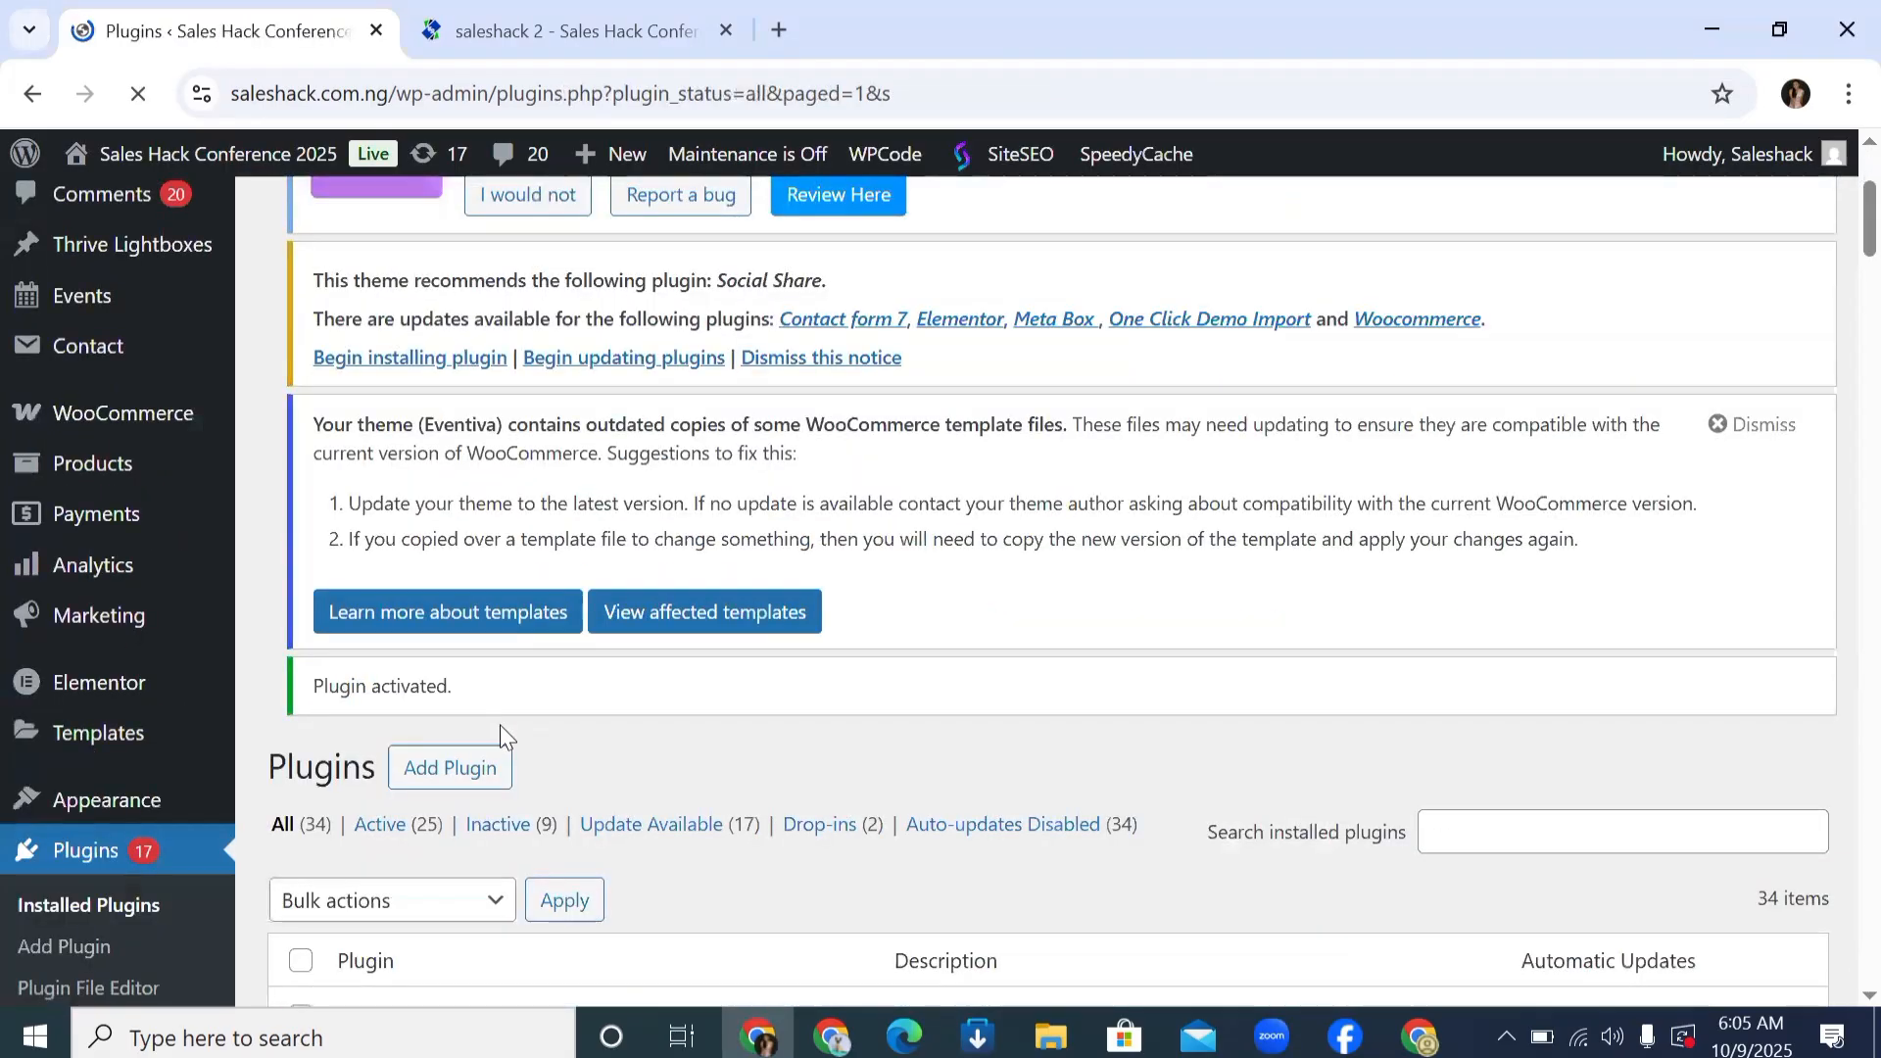
{"action": "scroll", "coordinate": [524, 608], "scroll_direction": "down", "scroll_amount": 4}
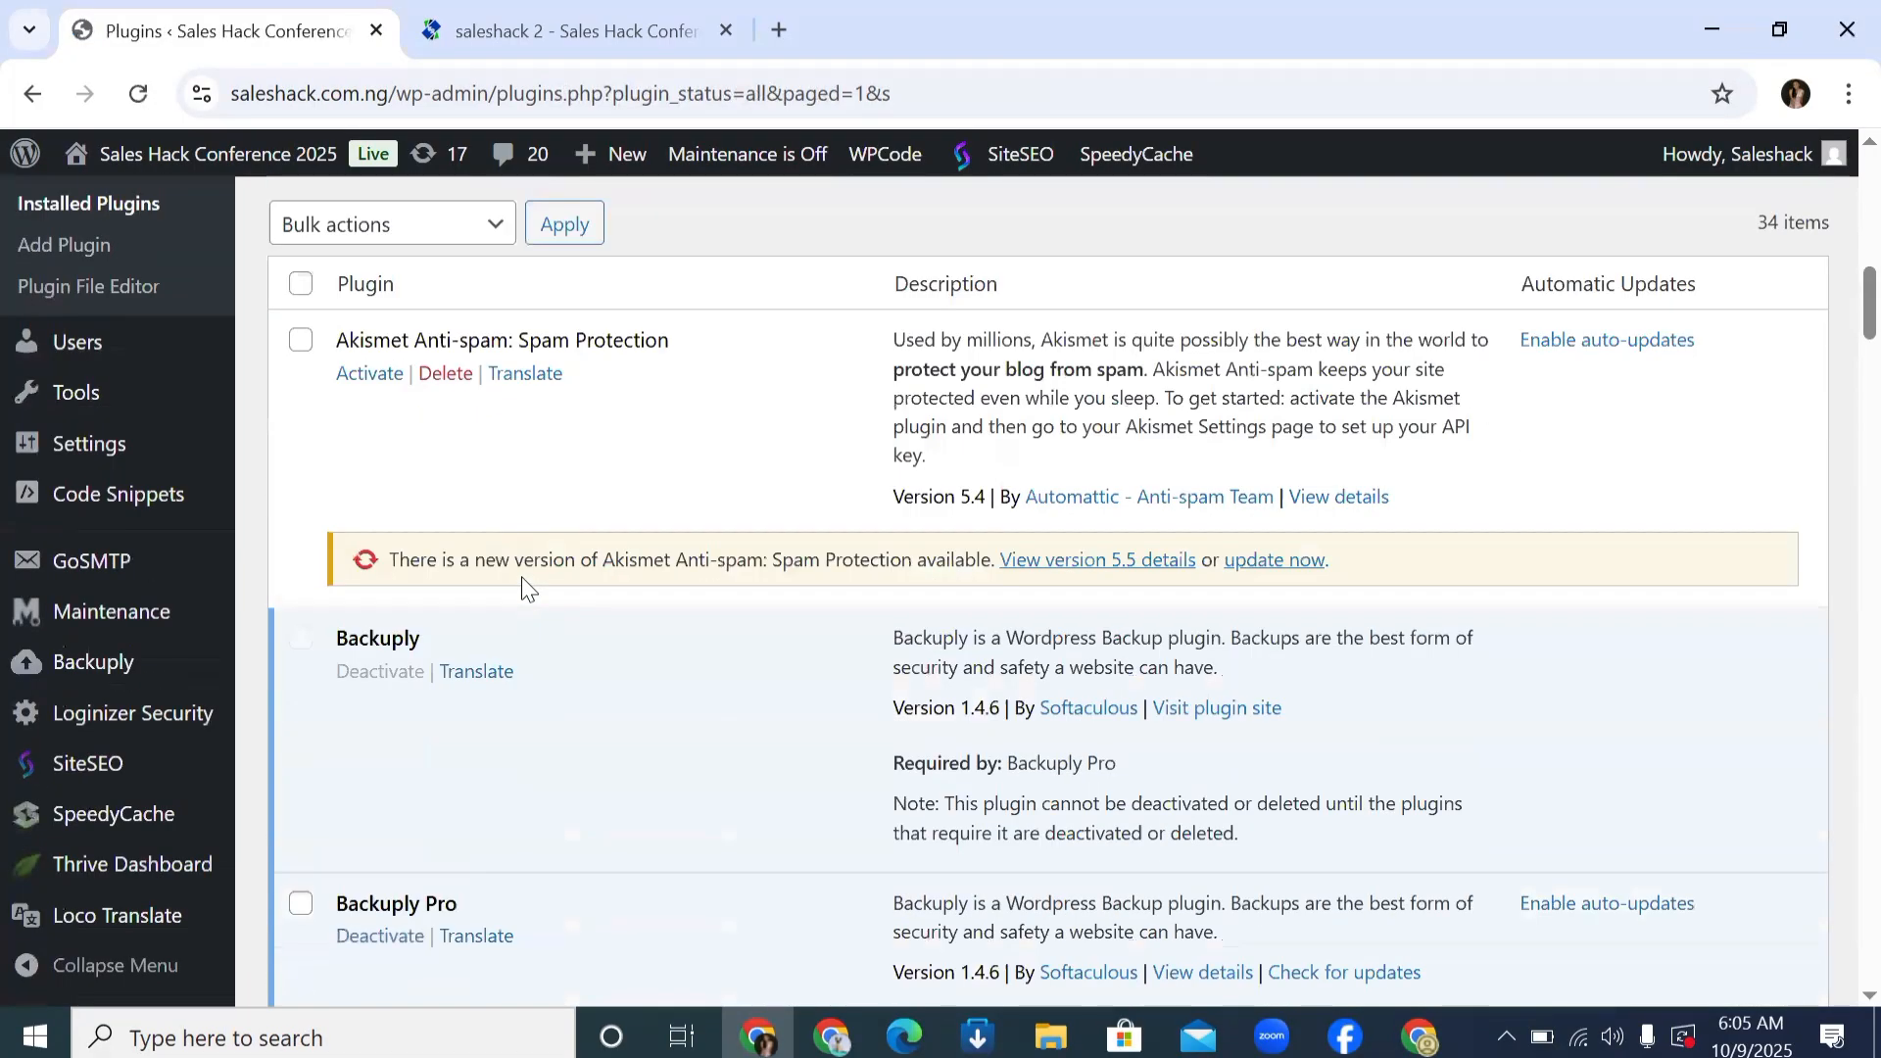
{"action": "mouse_move", "coordinate": [195, 513]}
{"action": "scroll", "coordinate": [191, 529], "scroll_direction": "down", "scroll_amount": 3}
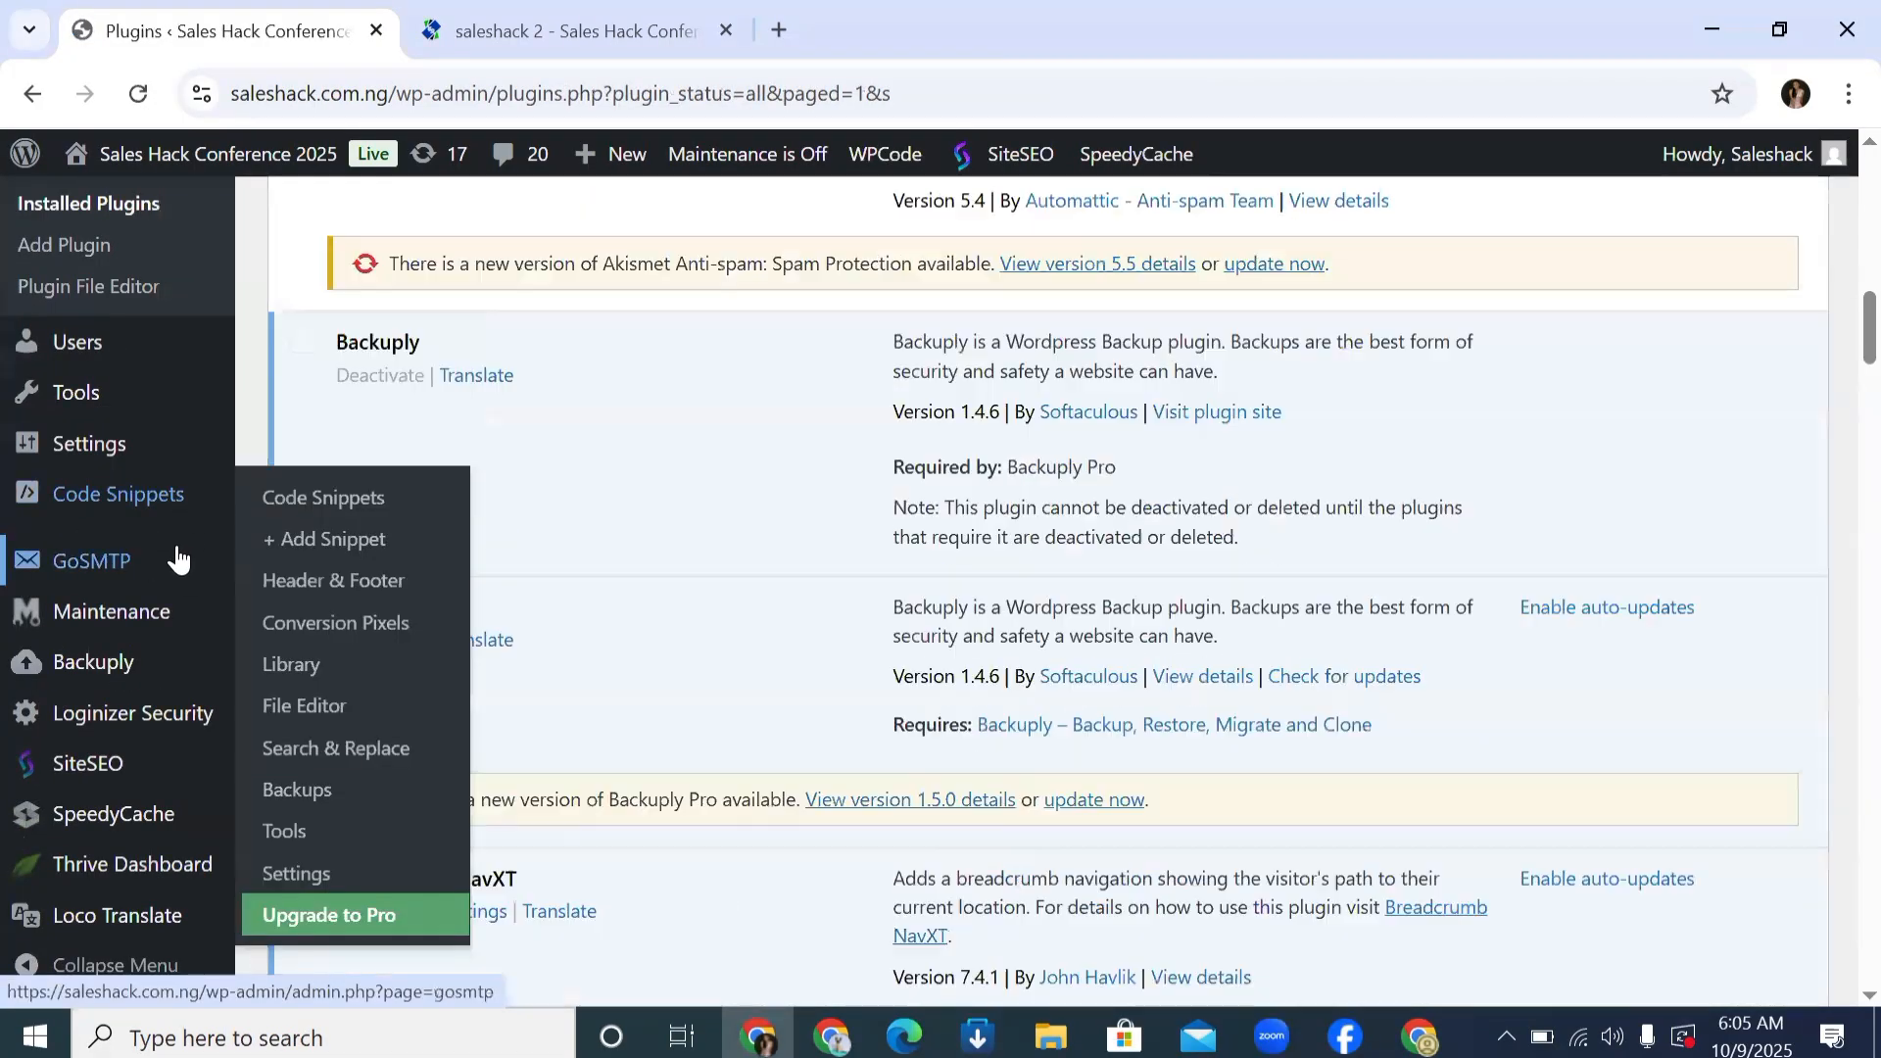
{"action": "mouse_move", "coordinate": [177, 563]}
{"action": "scroll", "coordinate": [177, 588], "scroll_direction": "down", "scroll_amount": 3}
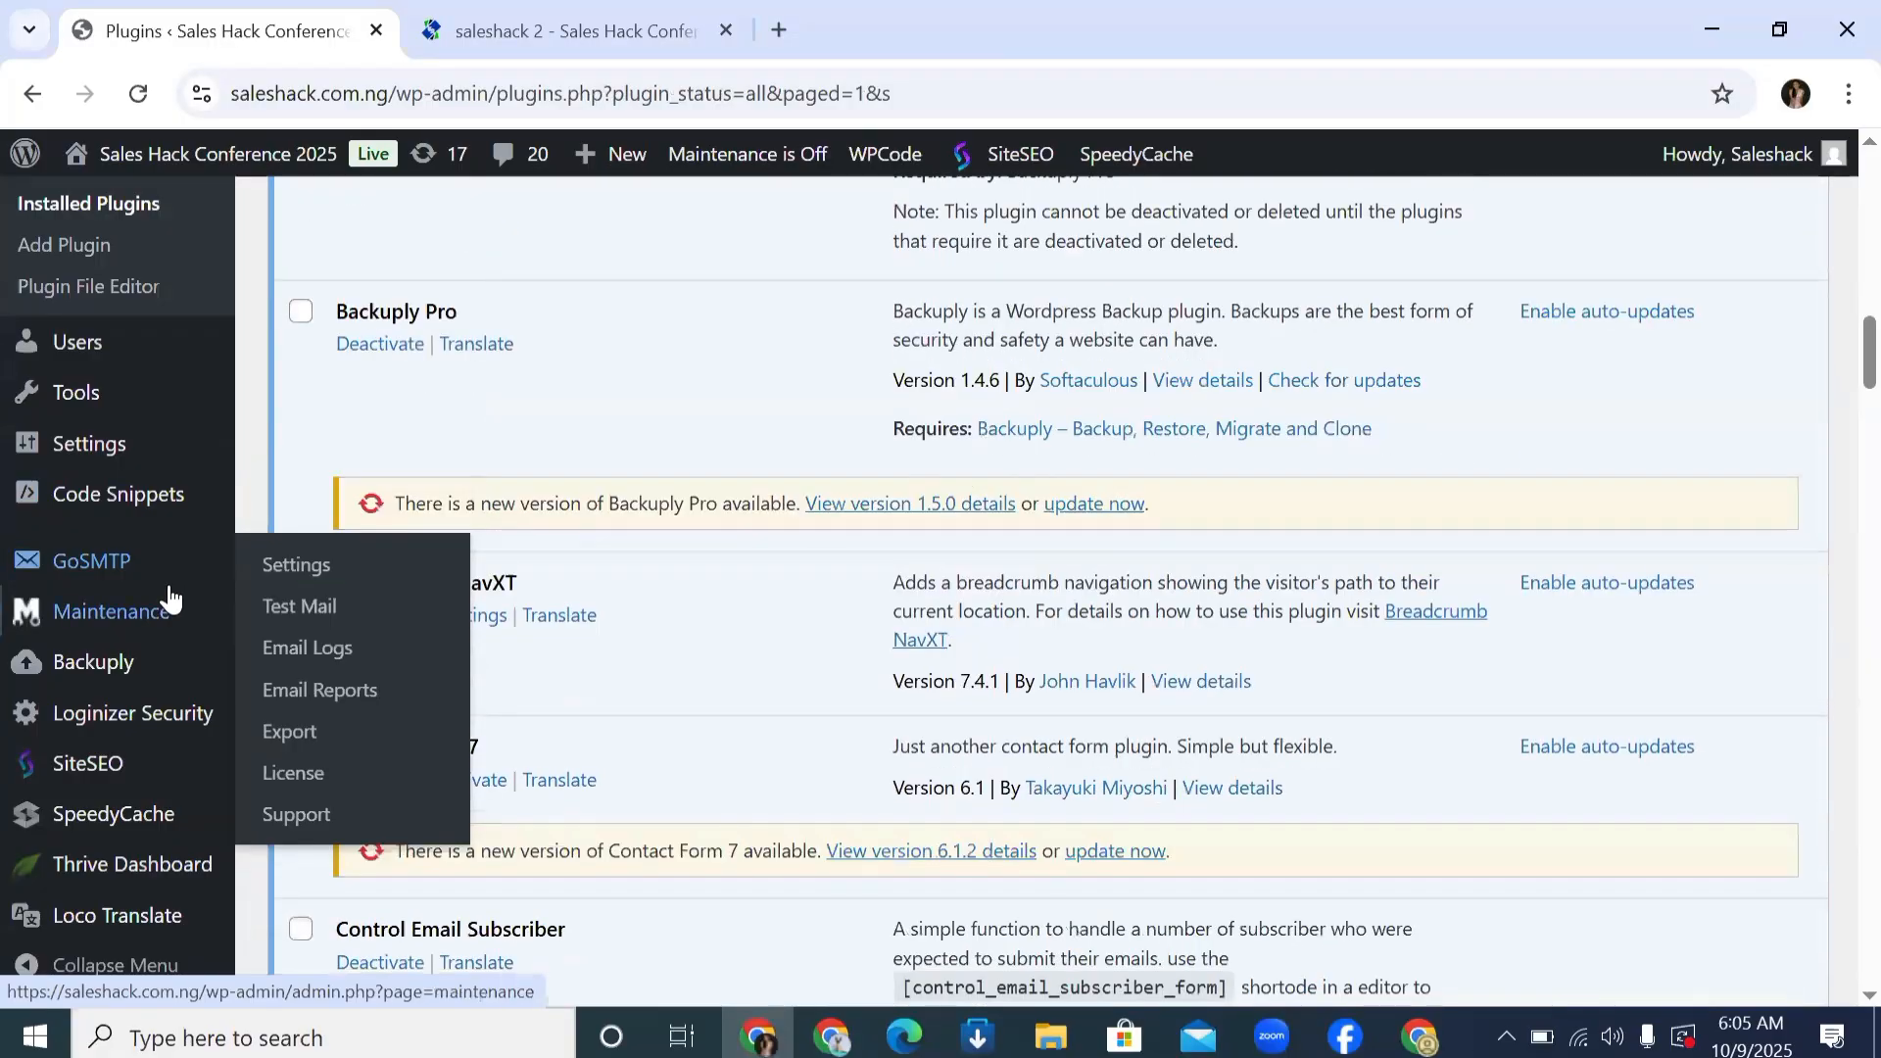
{"action": "scroll", "coordinate": [170, 588], "scroll_direction": "up", "scroll_amount": 4}
{"action": "scroll", "coordinate": [169, 584], "scroll_direction": "down", "scroll_amount": 7}
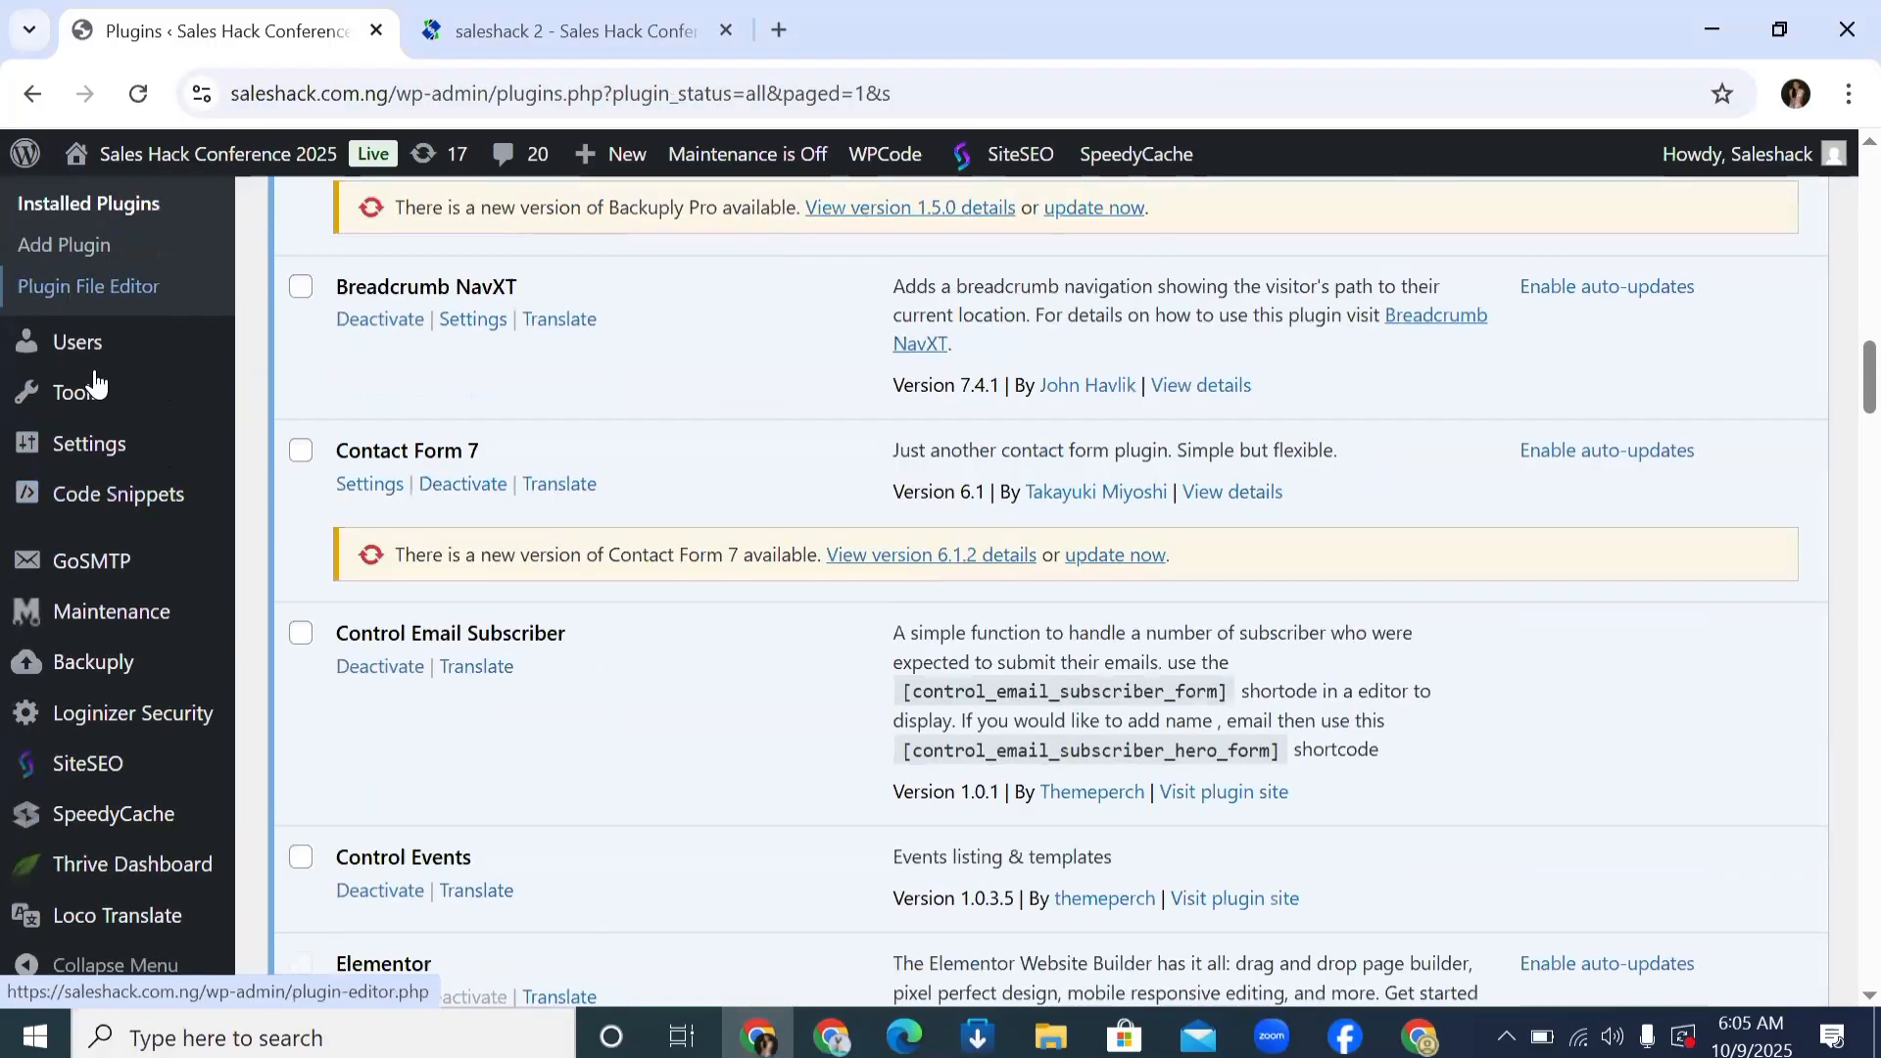
{"action": "mouse_move", "coordinate": [122, 496]}
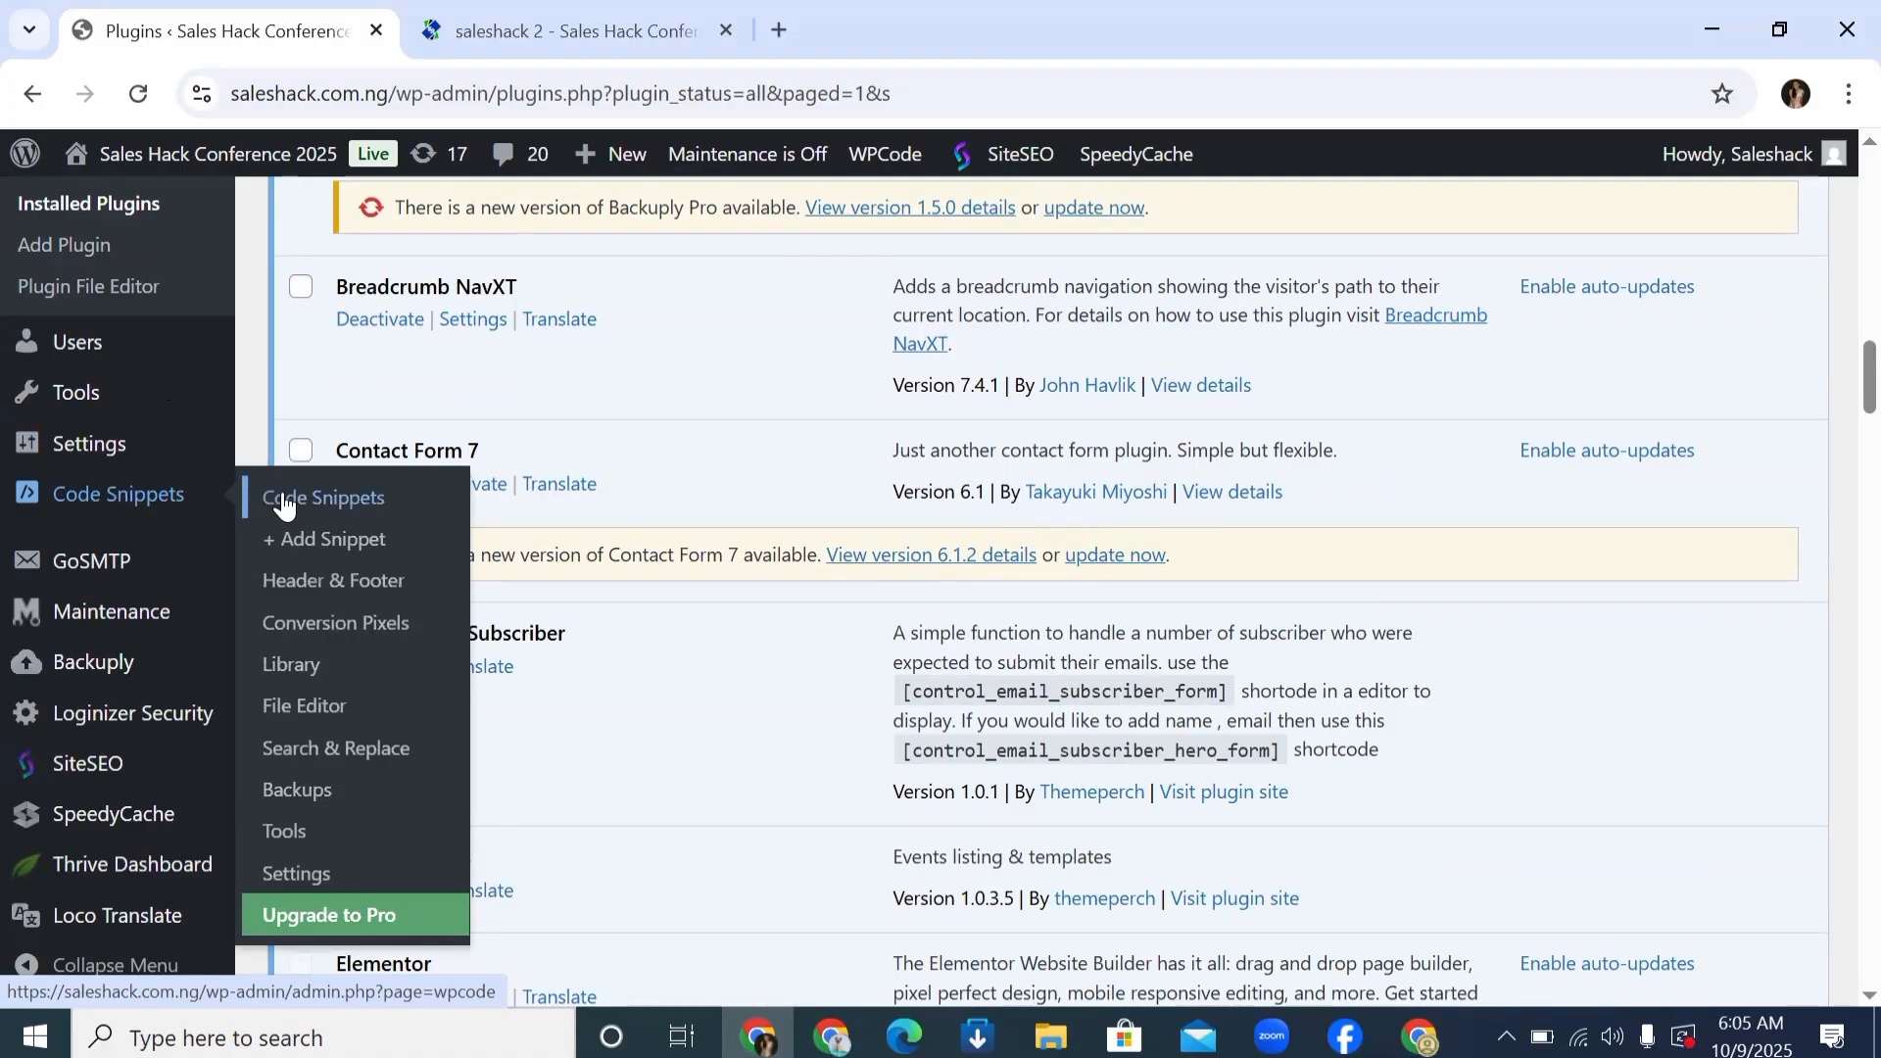
{"action": "left_click", "coordinate": [333, 586]}
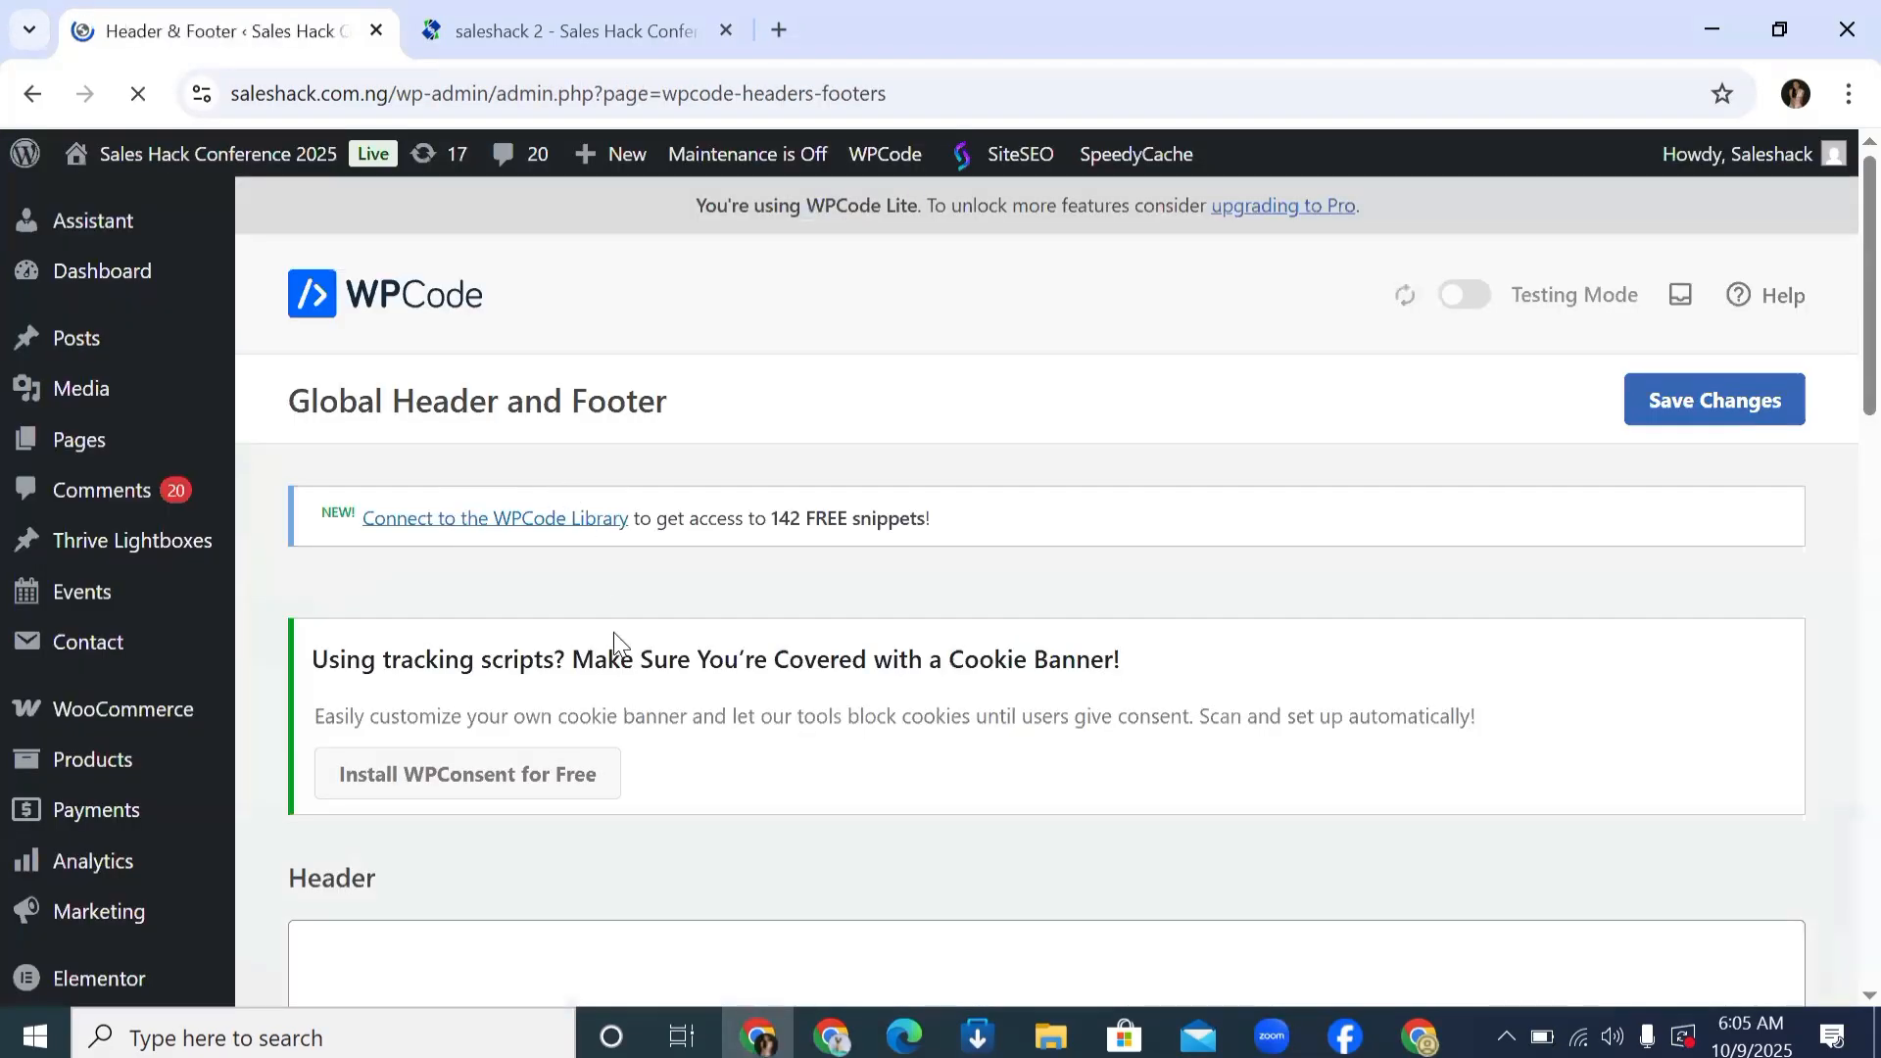
Step: Paste the copied Meta pixel base code into the Header script box, leaving the body and footer boxes empty
{"action": "scroll", "coordinate": [513, 554], "scroll_direction": "down", "scroll_amount": 4}
{"action": "right_click", "coordinate": [517, 539]}
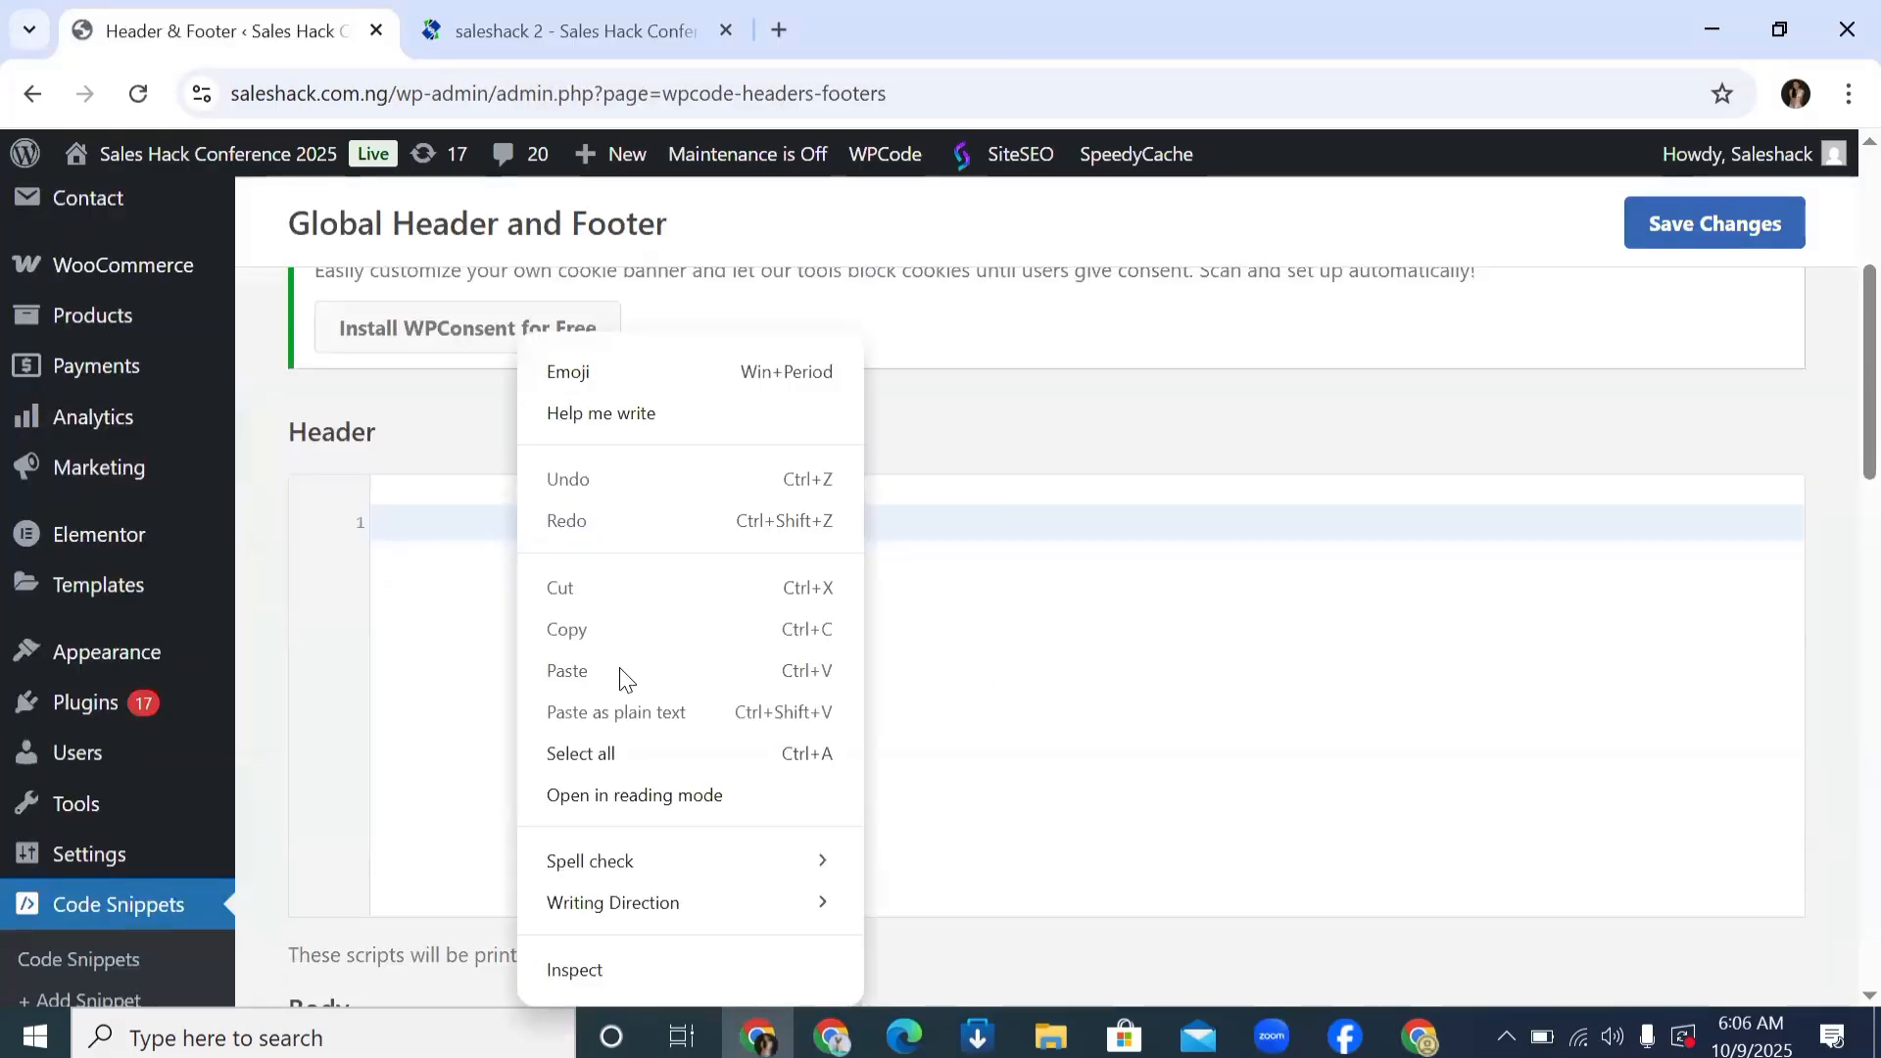
{"action": "right_click", "coordinate": [468, 523]}
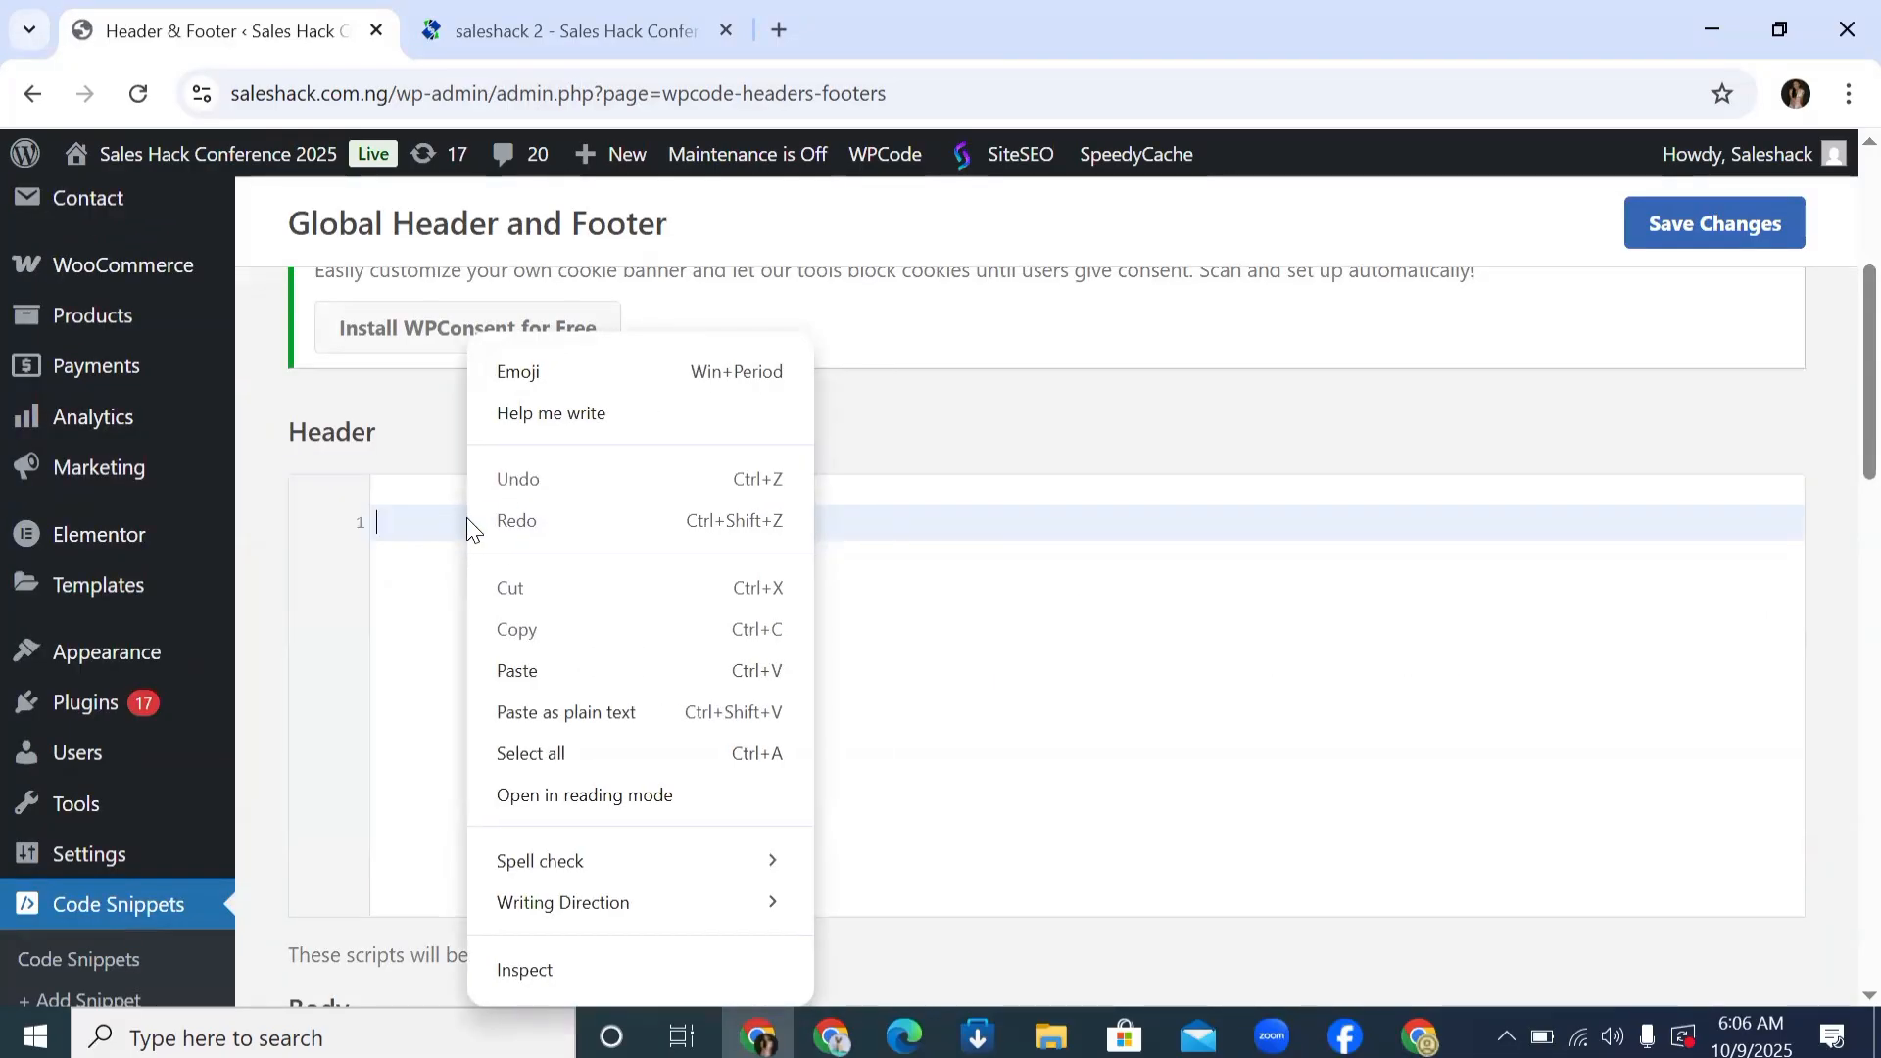
{"action": "left_click", "coordinate": [533, 700]}
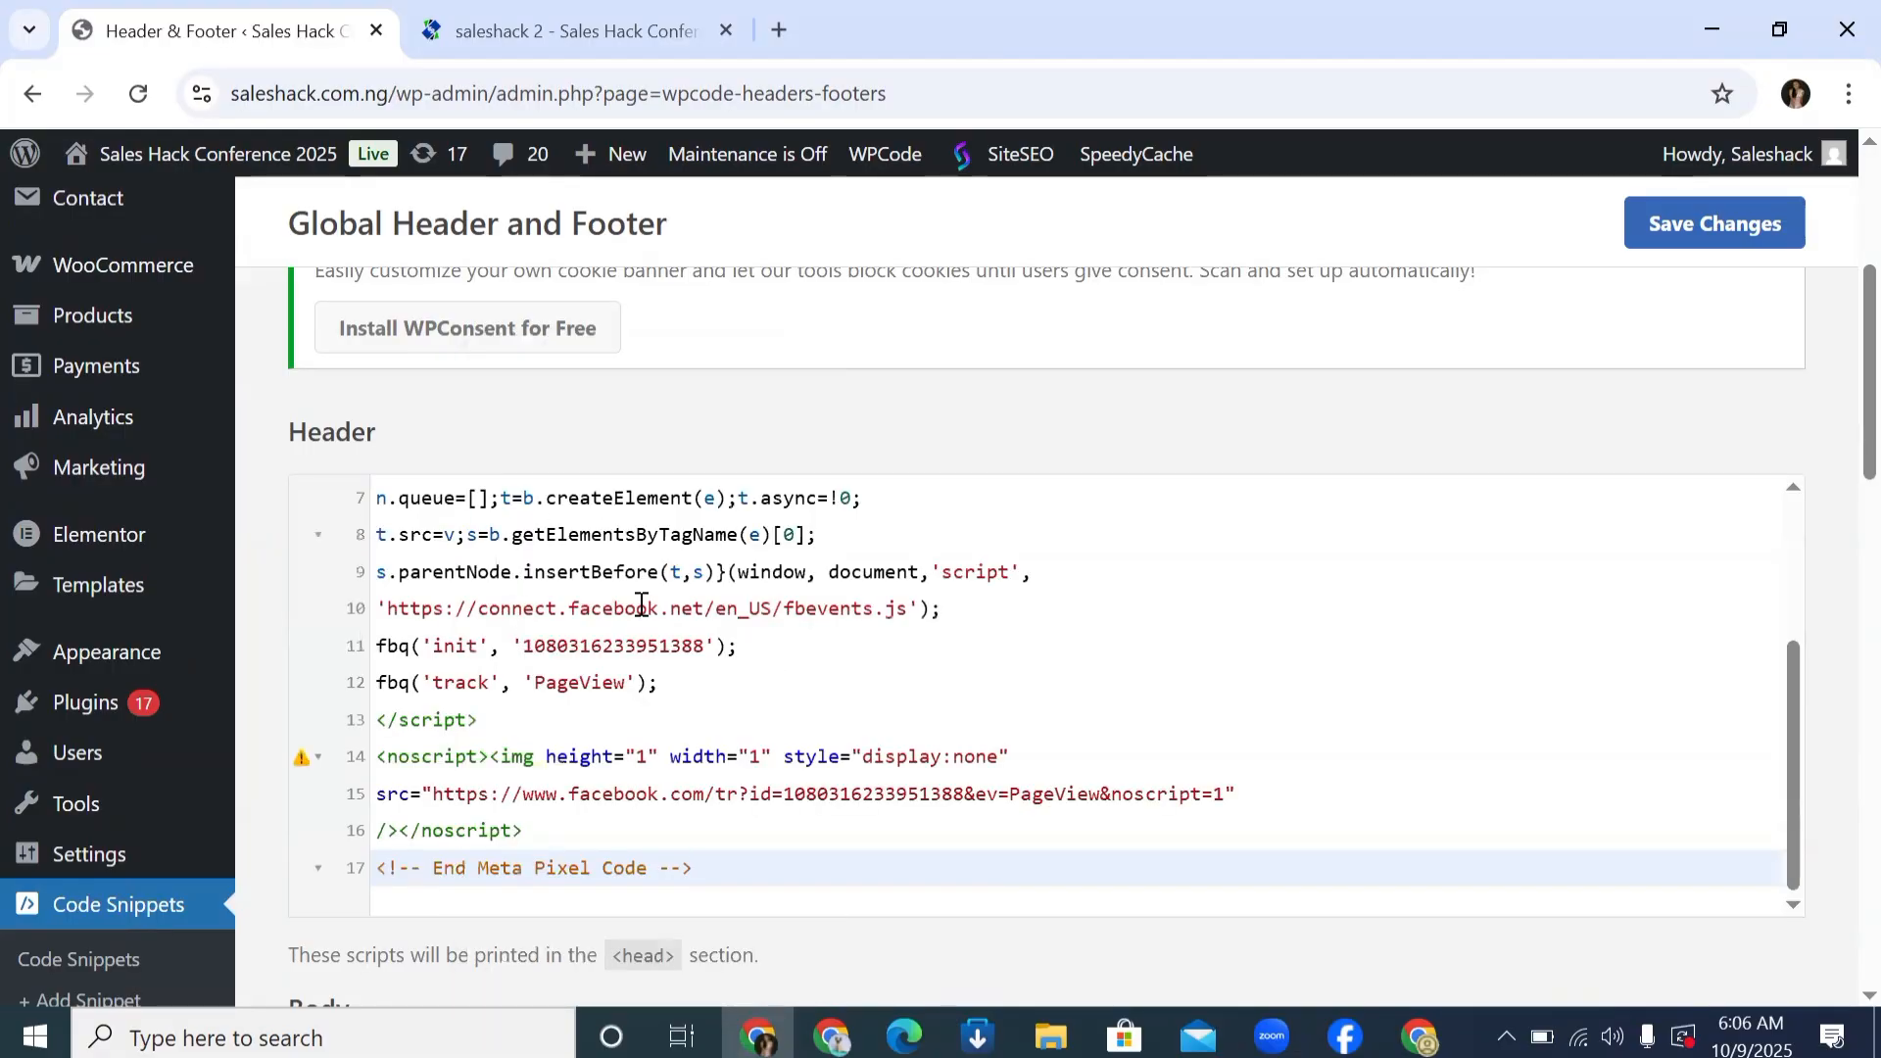
{"action": "scroll", "coordinate": [639, 608], "scroll_direction": "down", "scroll_amount": 3}
{"action": "scroll", "coordinate": [639, 608], "scroll_direction": "down", "scroll_amount": 4}
{"action": "scroll", "coordinate": [608, 471], "scroll_direction": "up", "scroll_amount": 10}
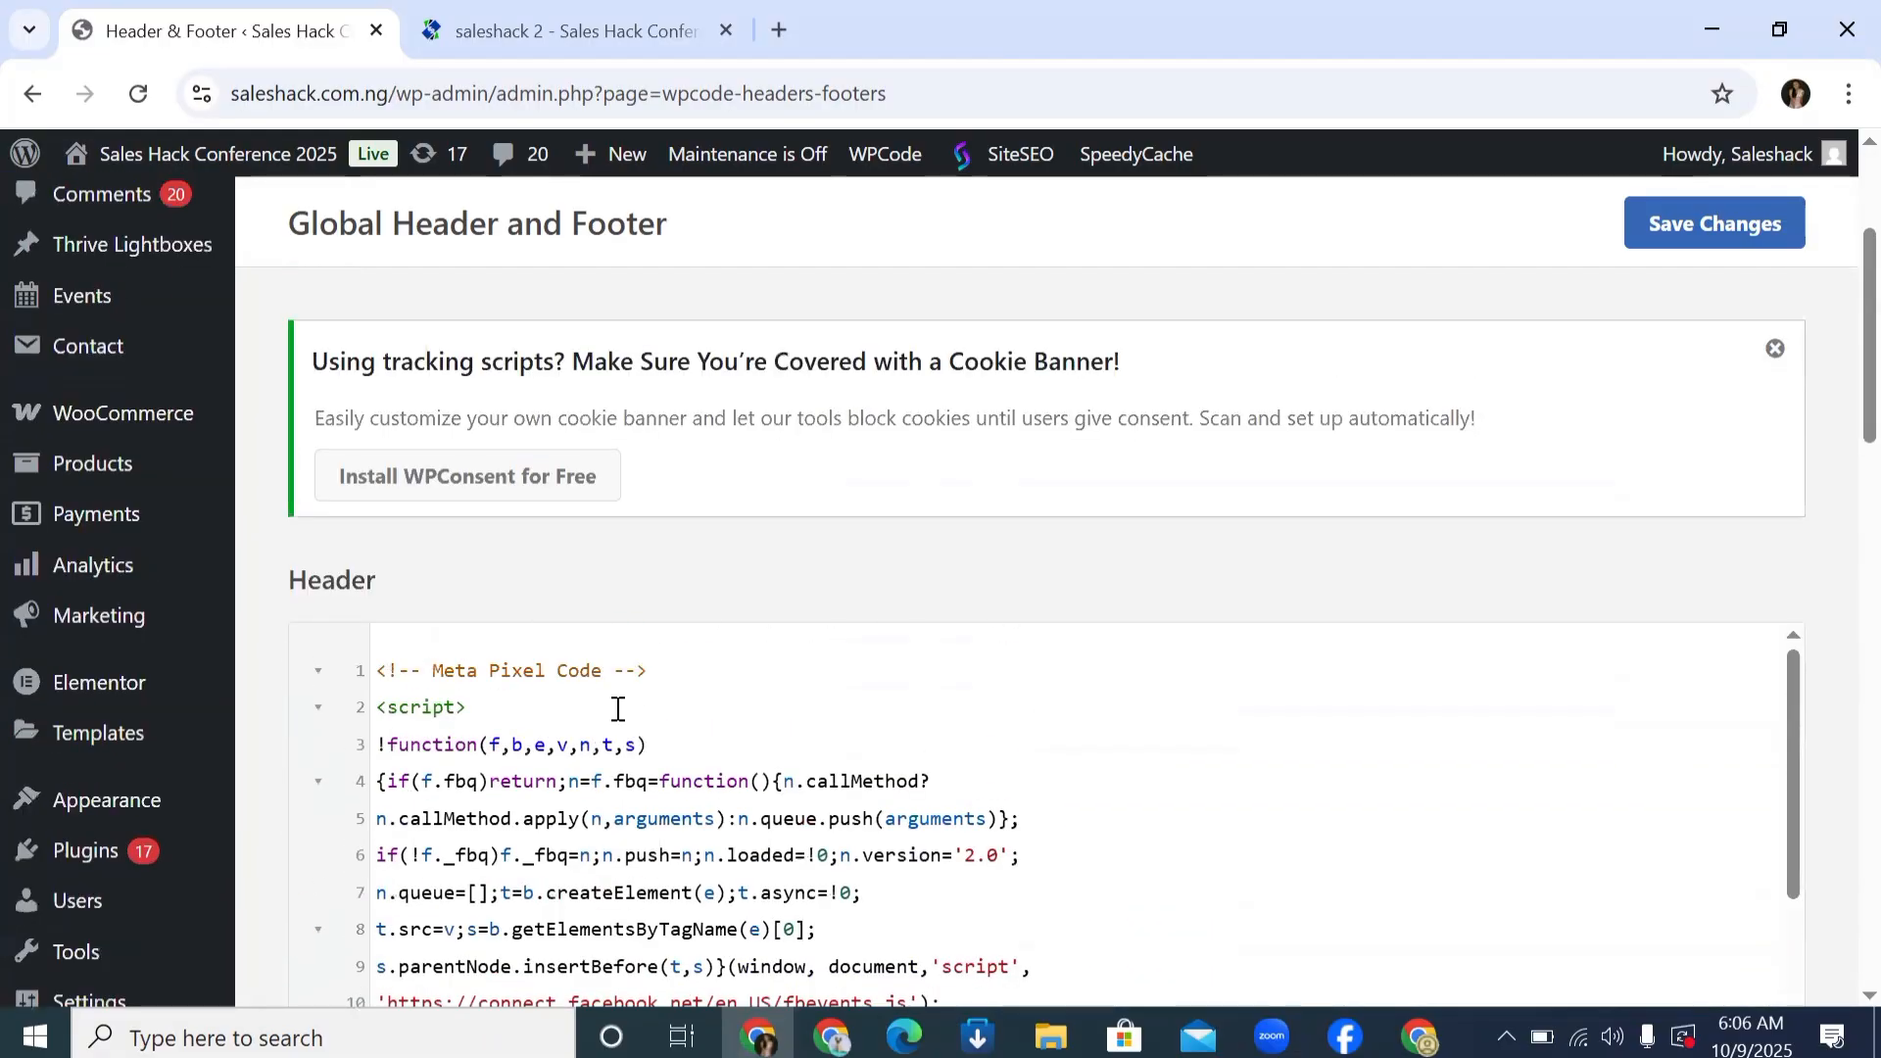
{"action": "scroll", "coordinate": [619, 713], "scroll_direction": "down", "scroll_amount": 8}
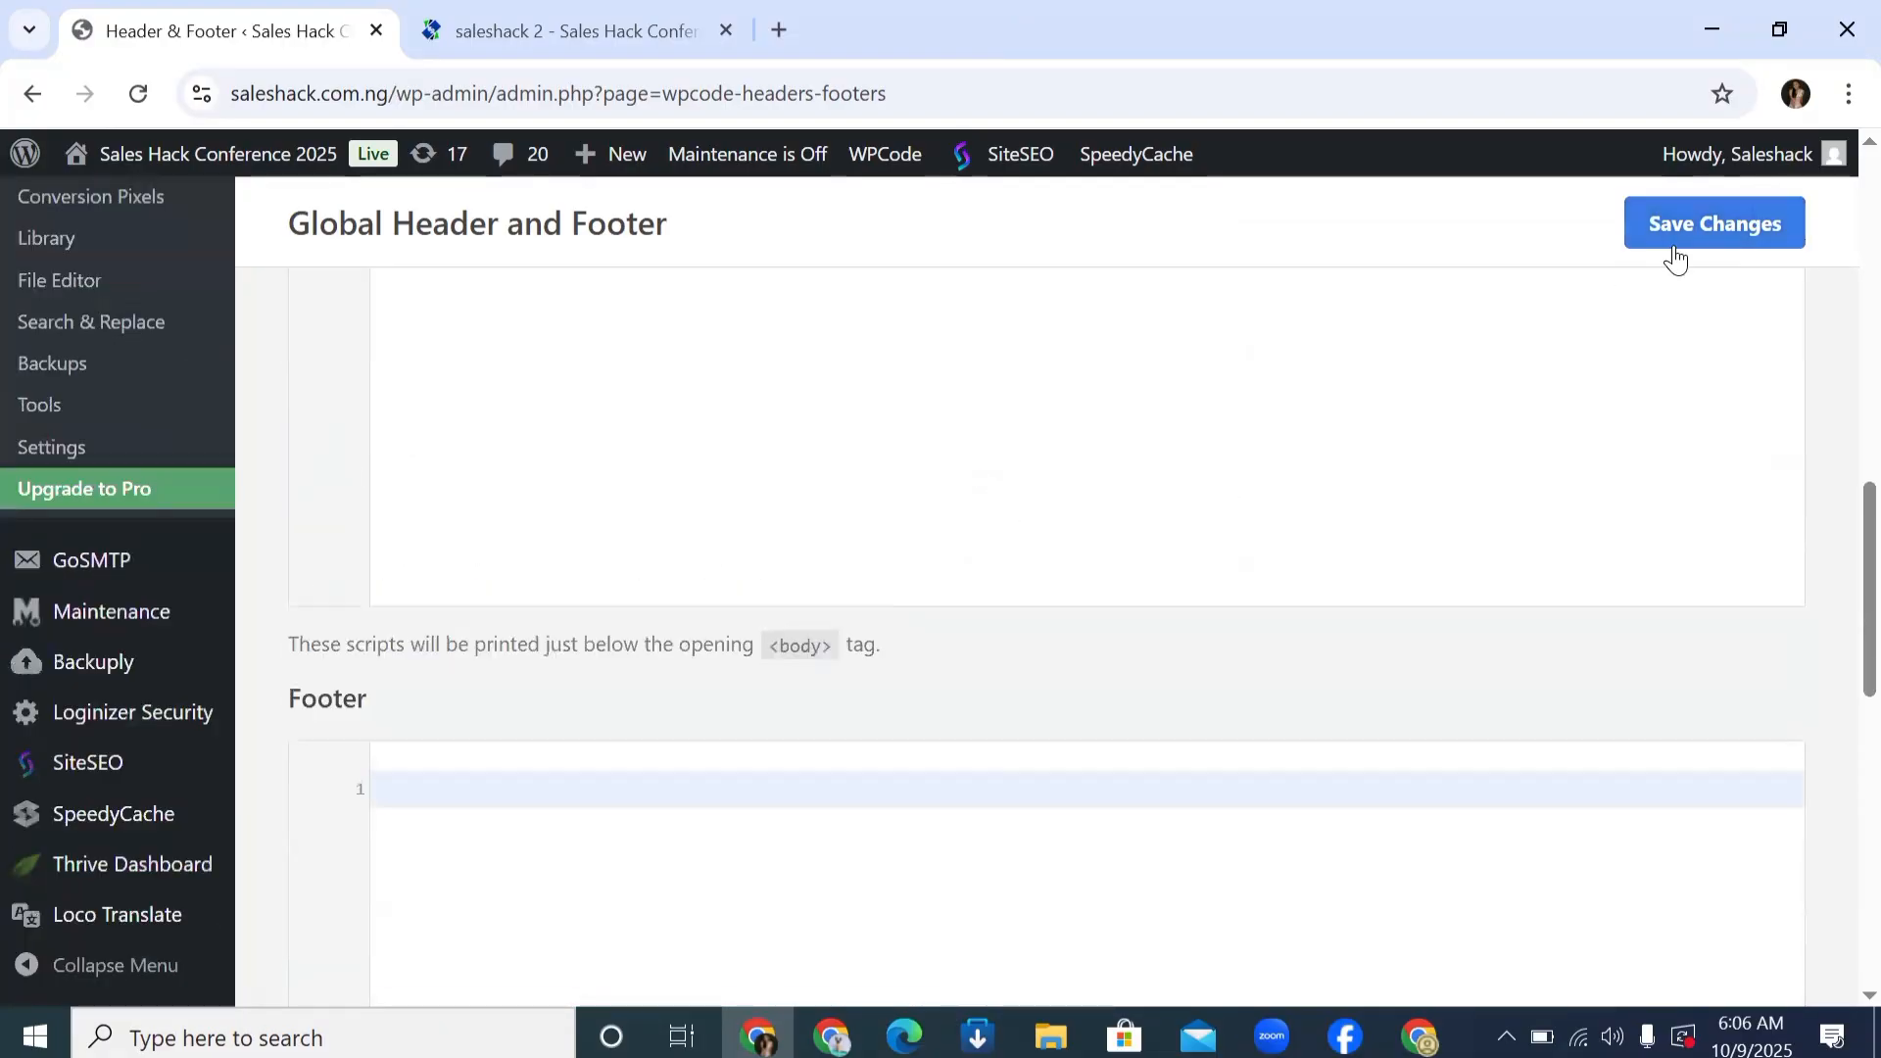
Step: Save the changes to the global header and footer and check the notice about the saved settings
{"action": "left_click", "coordinate": [1752, 231]}
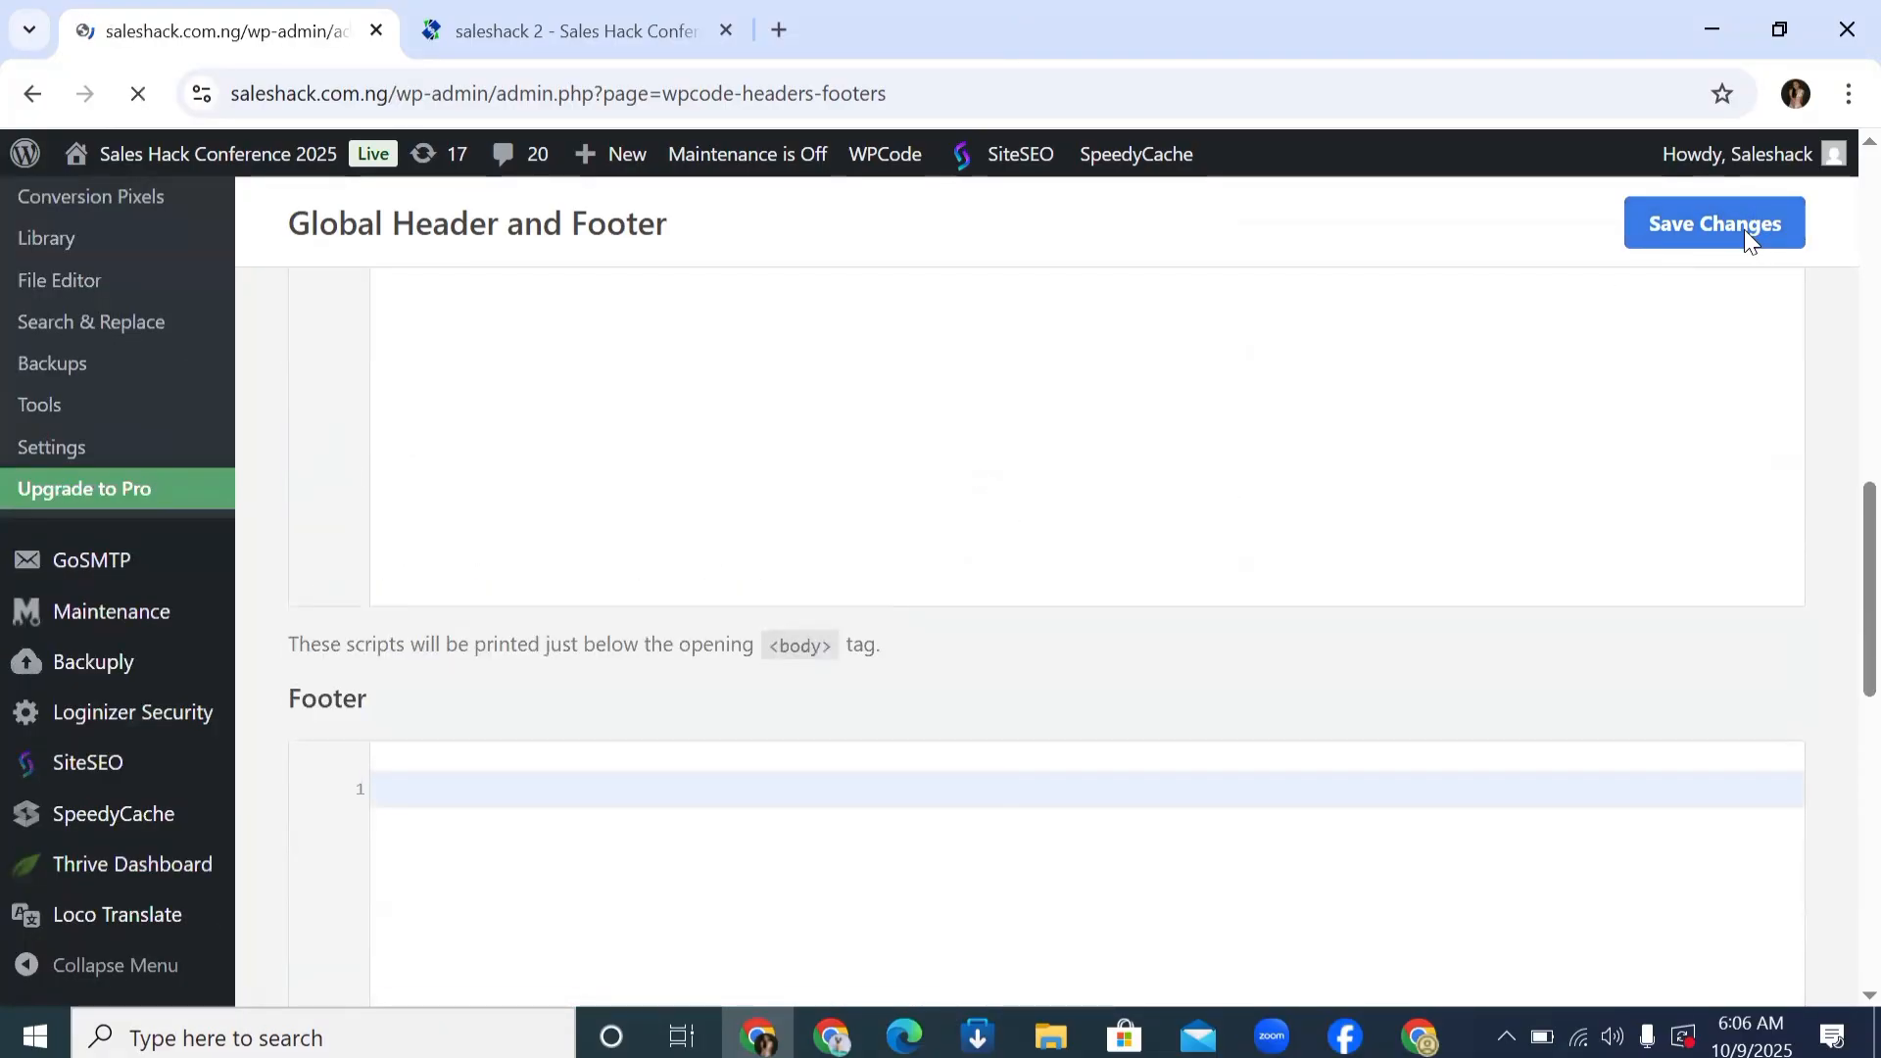
{"action": "scroll", "coordinate": [802, 627], "scroll_direction": "down", "scroll_amount": 5}
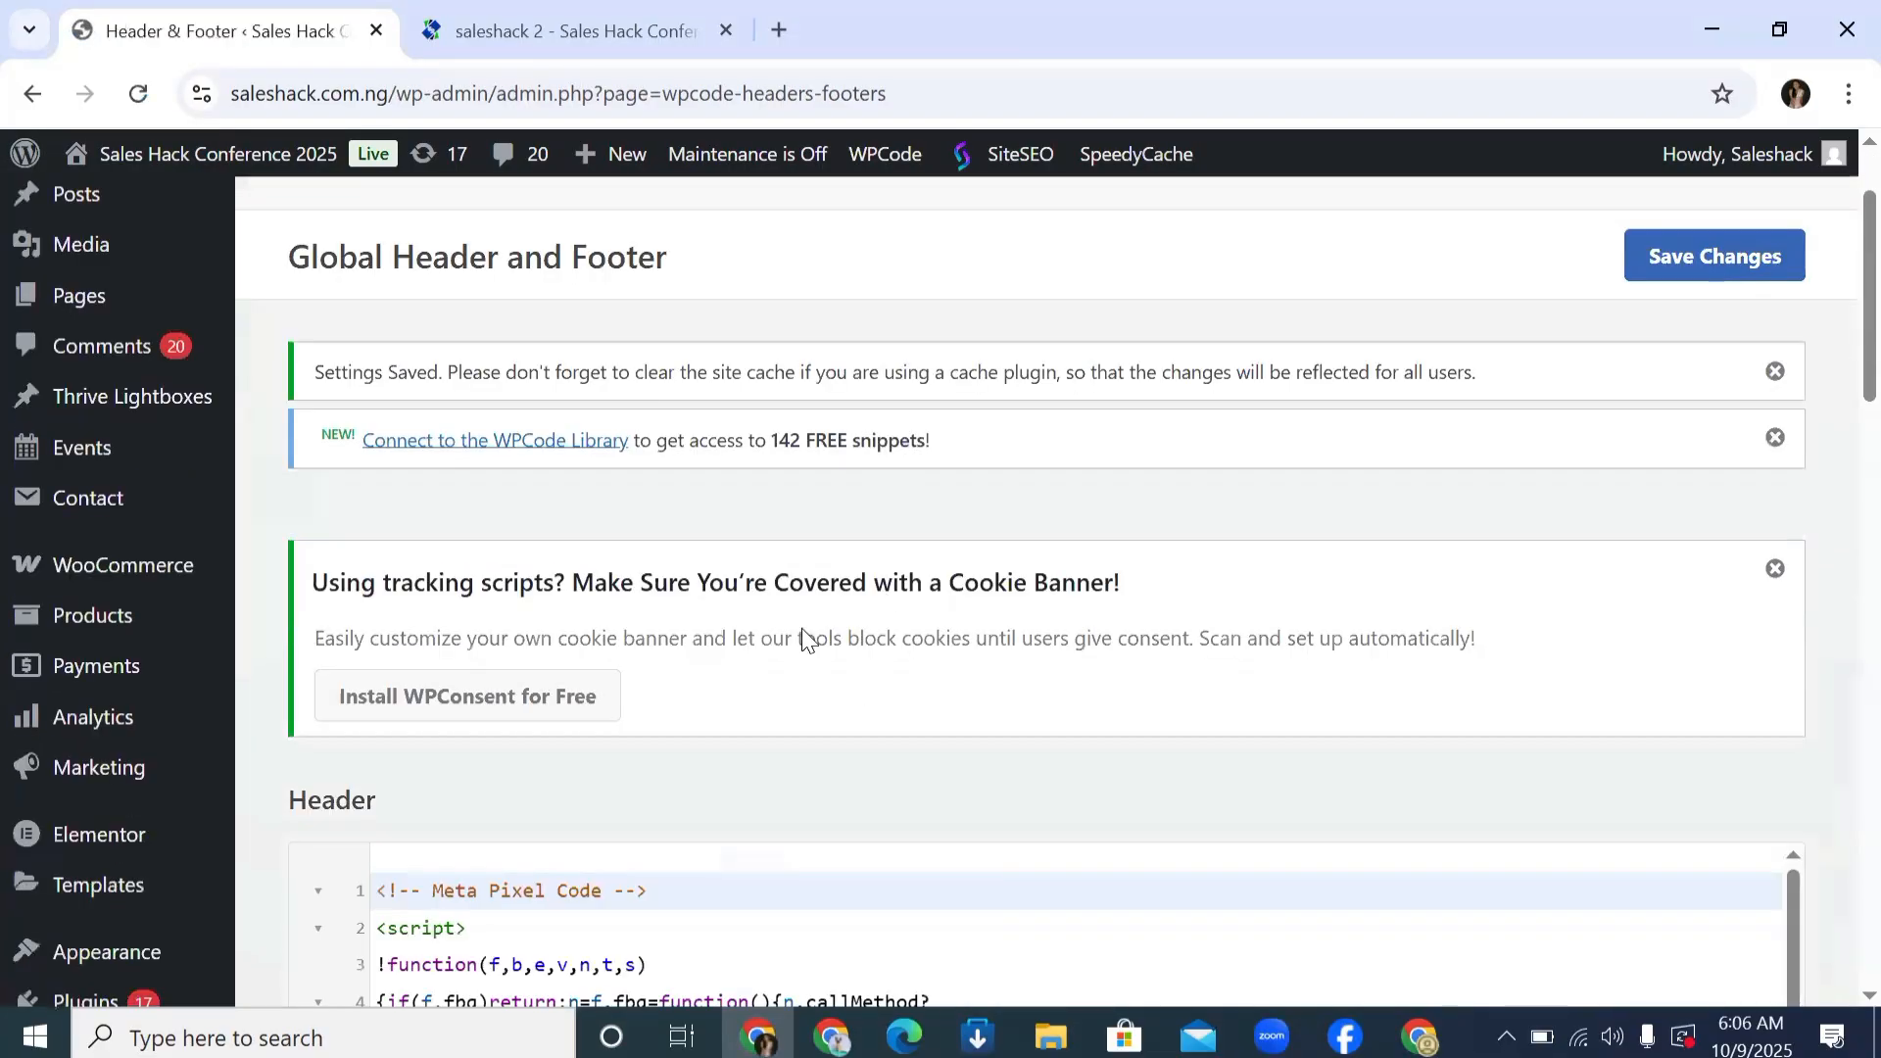
{"action": "scroll", "coordinate": [372, 355], "scroll_direction": "up", "scroll_amount": 6}
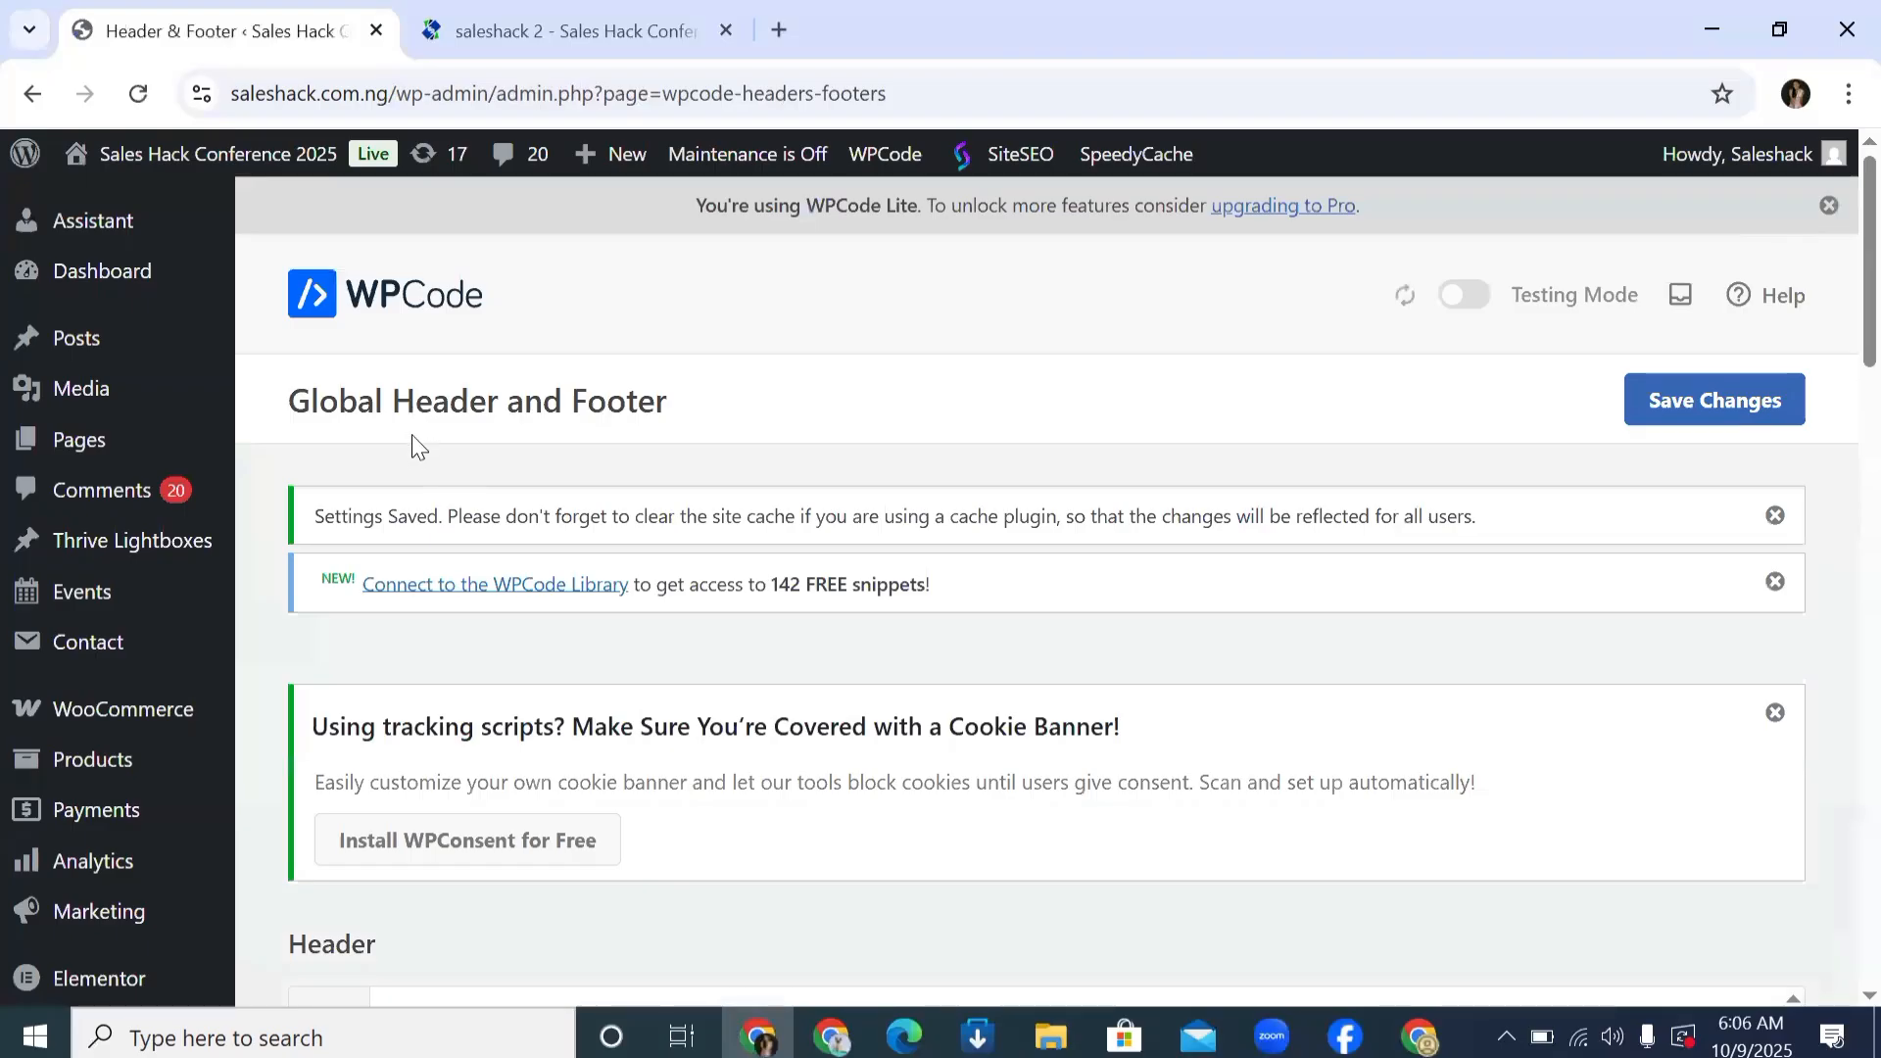
{"action": "triple_click", "coordinate": [405, 517]}
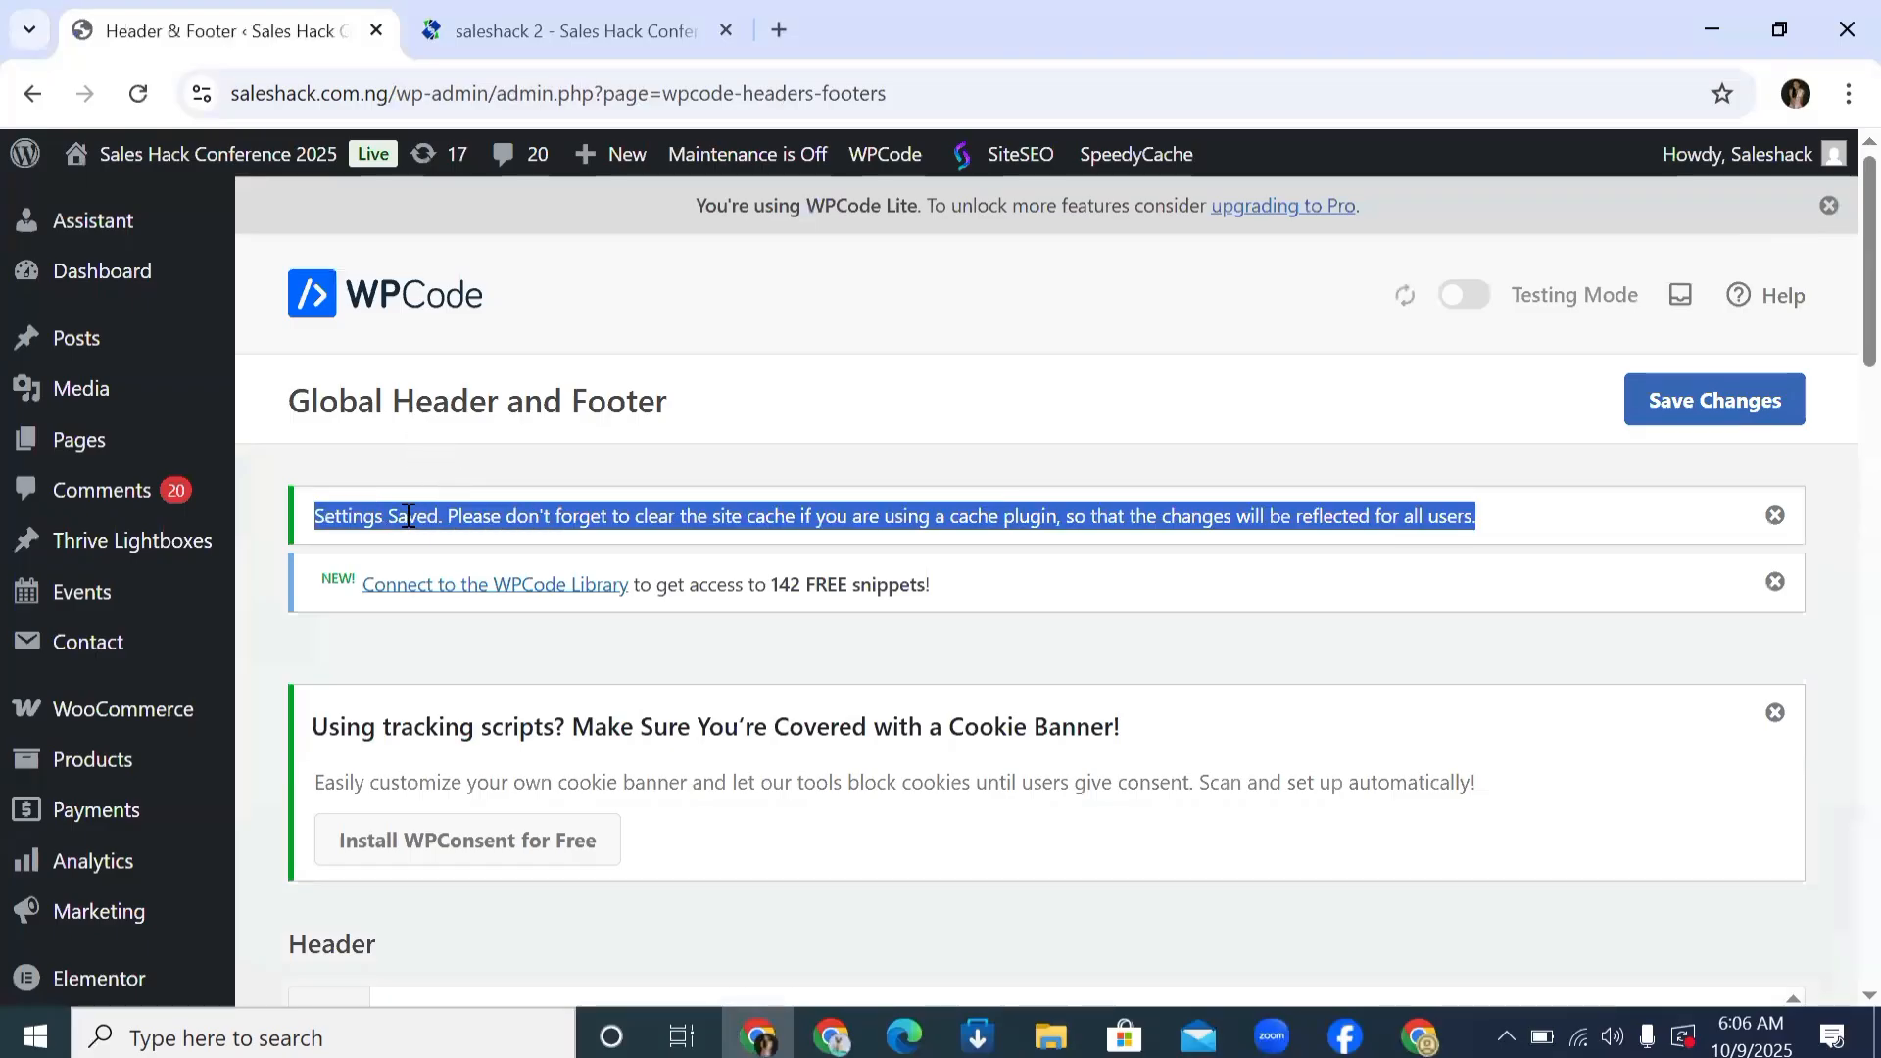
{"action": "double_click", "coordinate": [406, 516]}
{"action": "triple_click", "coordinate": [406, 516]}
Step: Return to the Events Manager window and review the remaining Meta pixel installation instructions
{"action": "key", "text": "alt+Tab"}
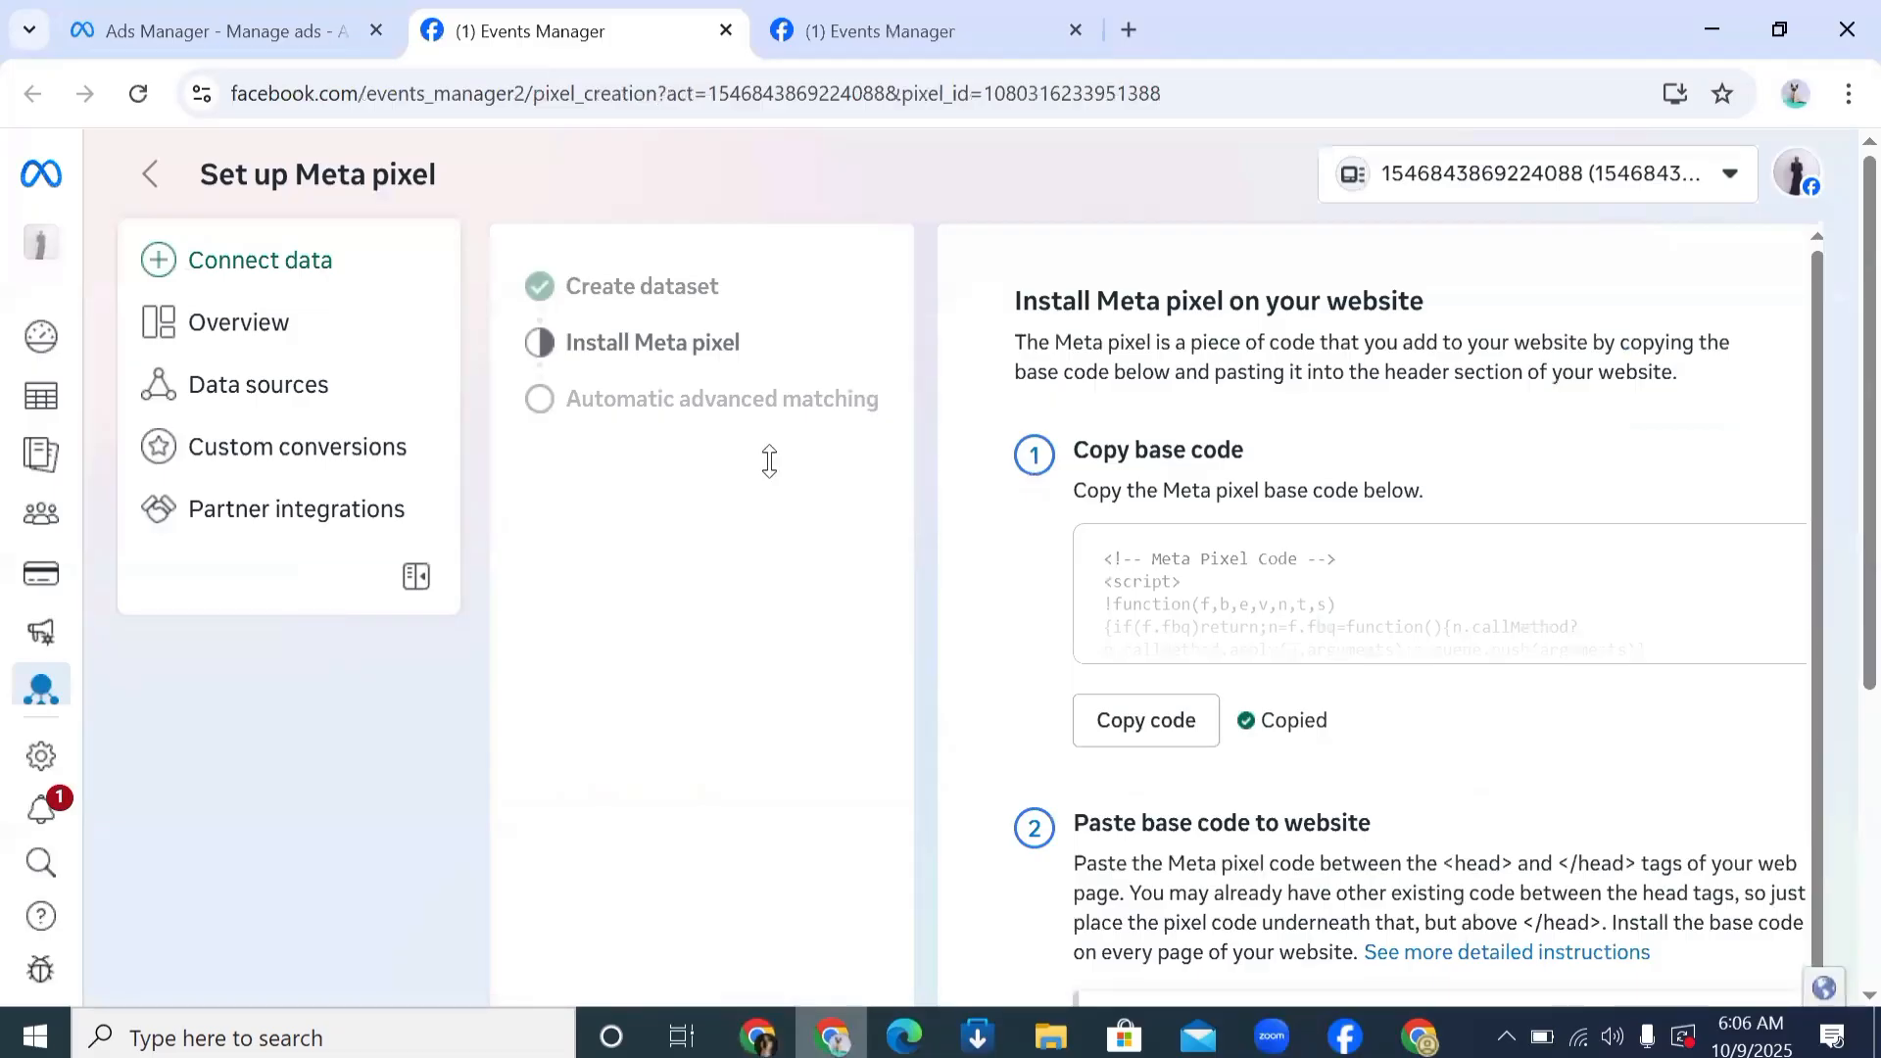
{"action": "scroll", "coordinate": [1108, 593], "scroll_direction": "down", "scroll_amount": 5}
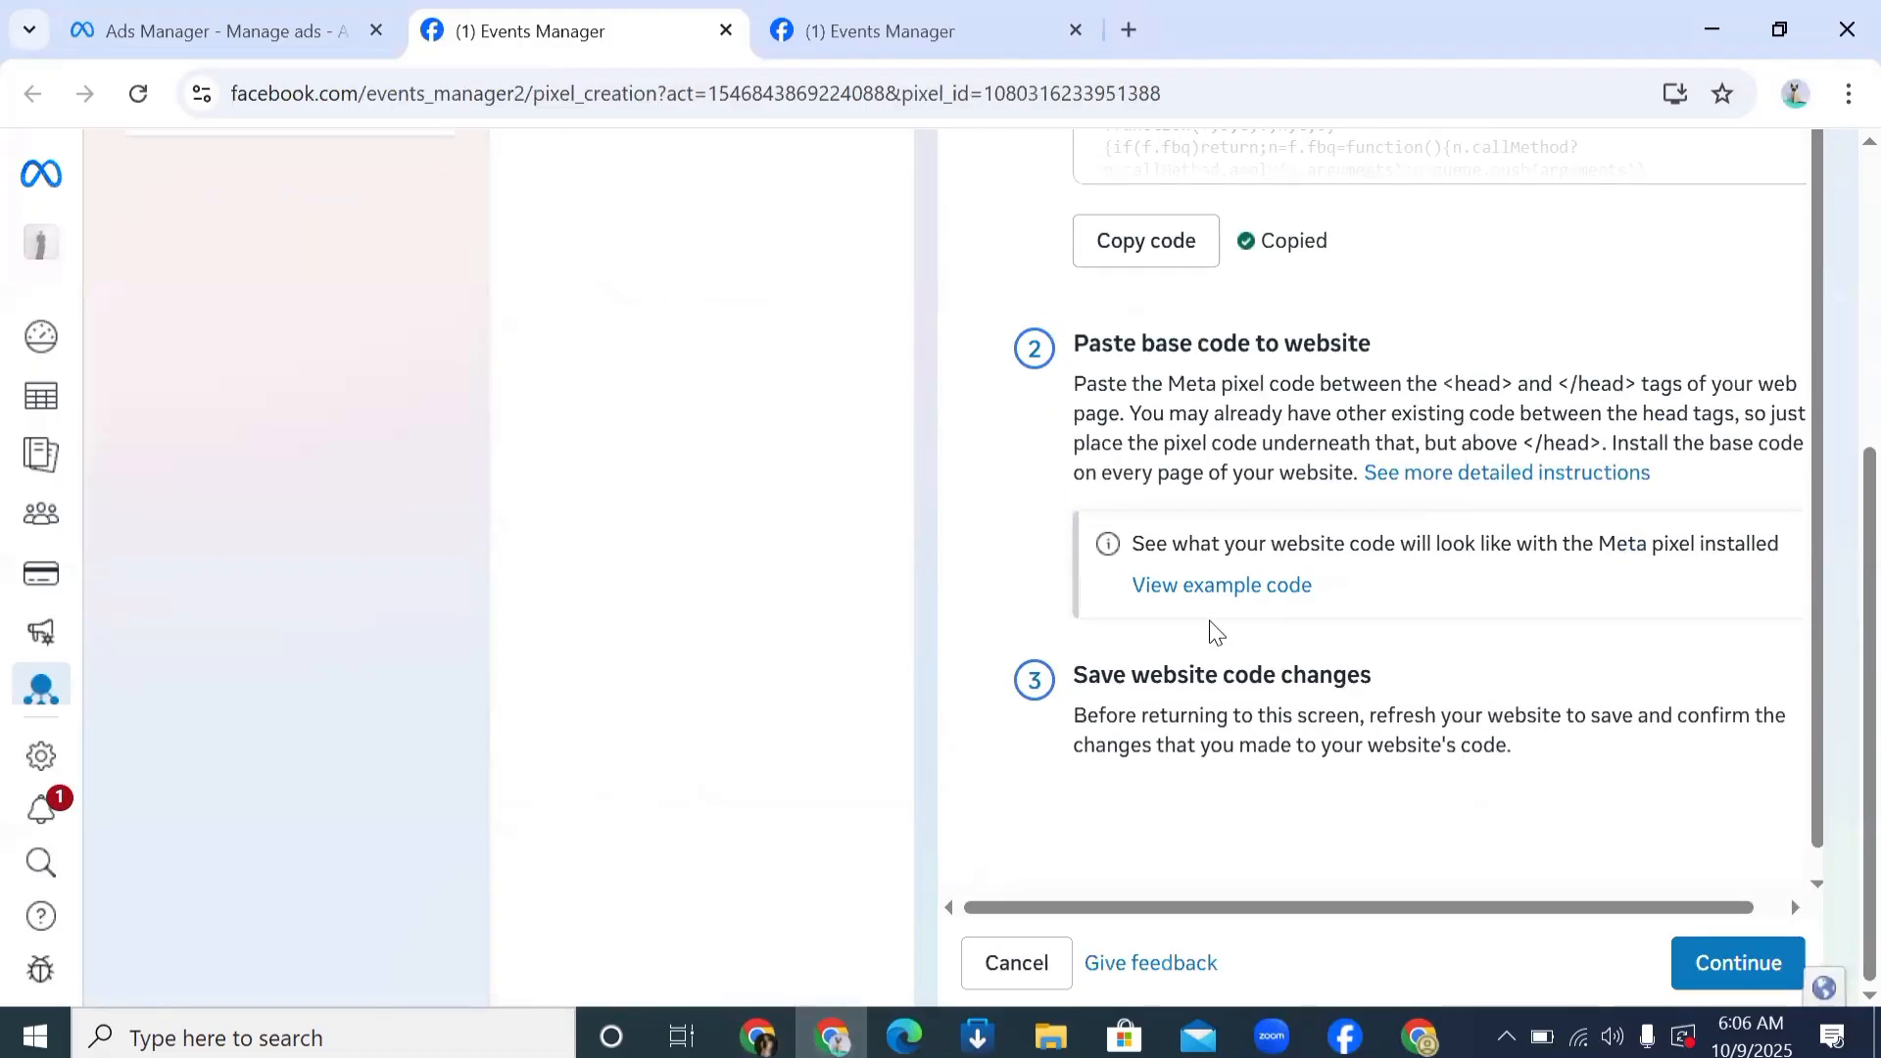
{"action": "scroll", "coordinate": [920, 412], "scroll_direction": "up", "scroll_amount": 5}
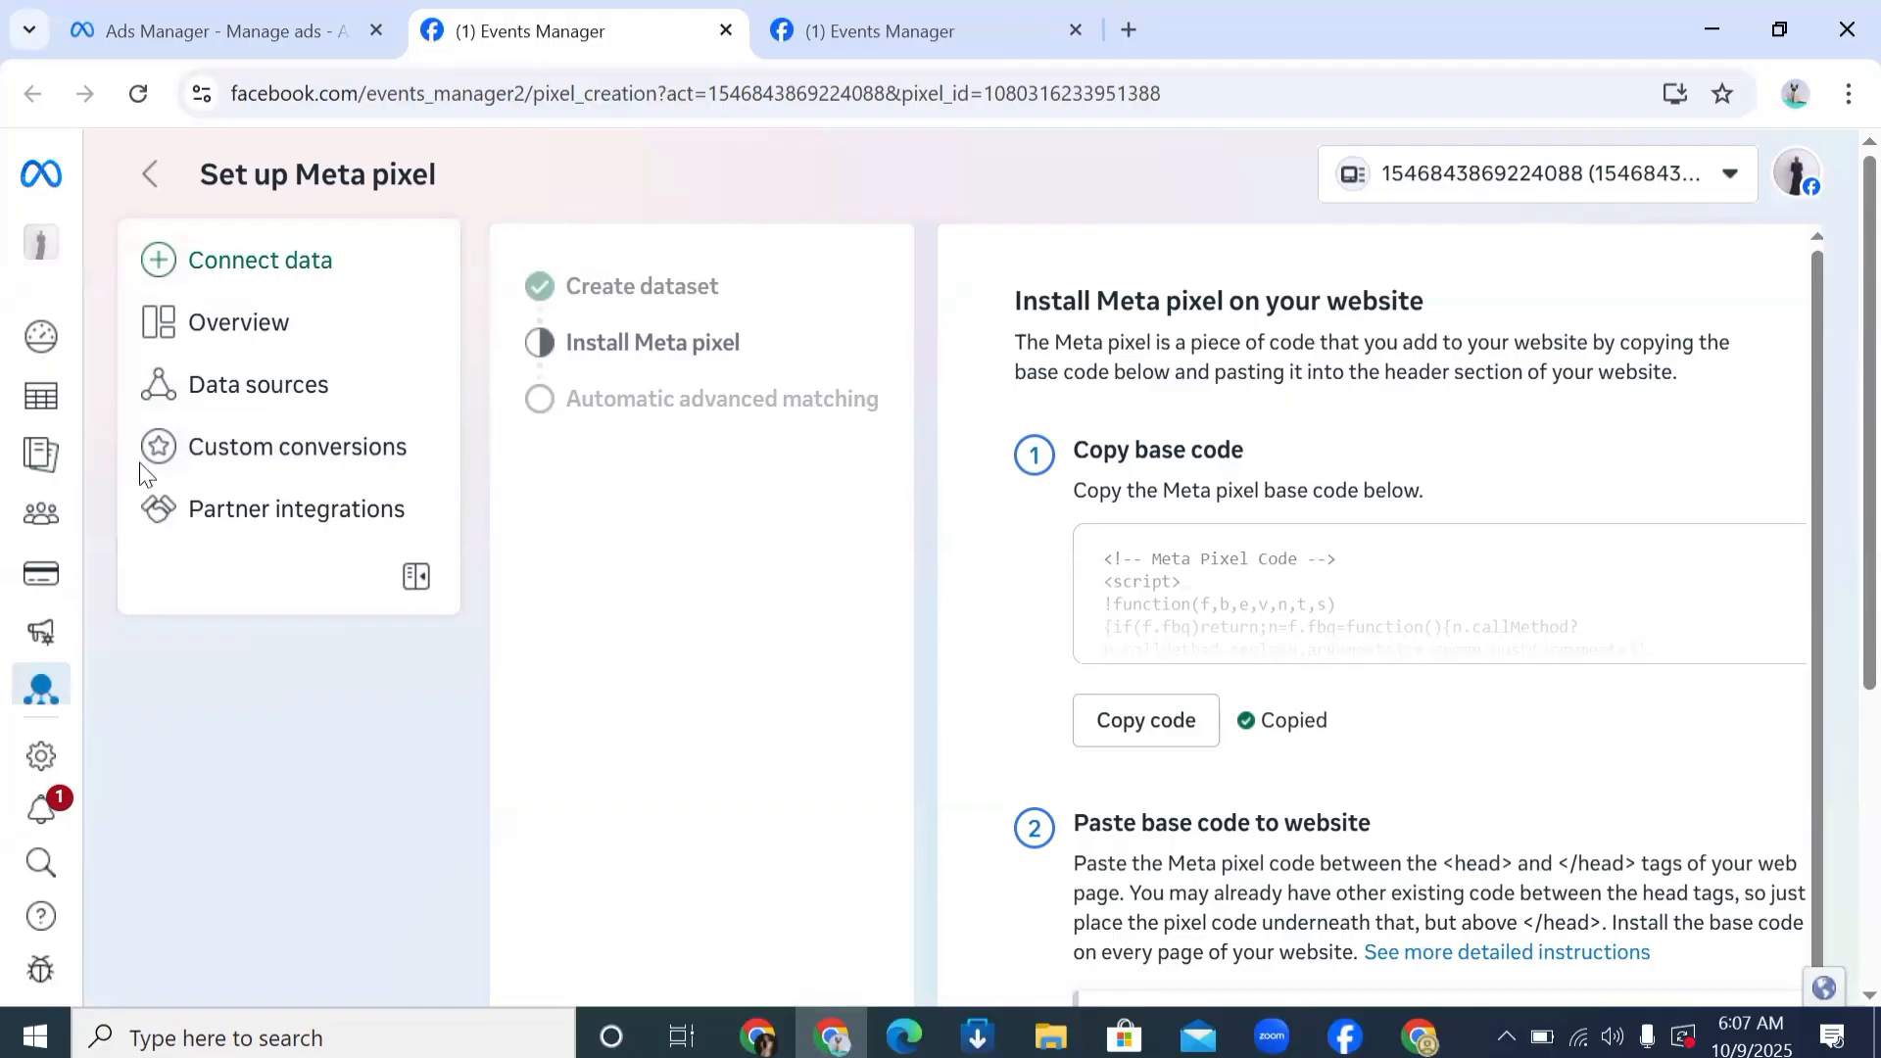
Step: Switch to the WordPress window, open the list of all pages and look through it for a page to track
{"action": "key", "text": "alt+Tab"}
{"action": "mouse_move", "coordinate": [114, 441]}
{"action": "left_click", "coordinate": [284, 444]}
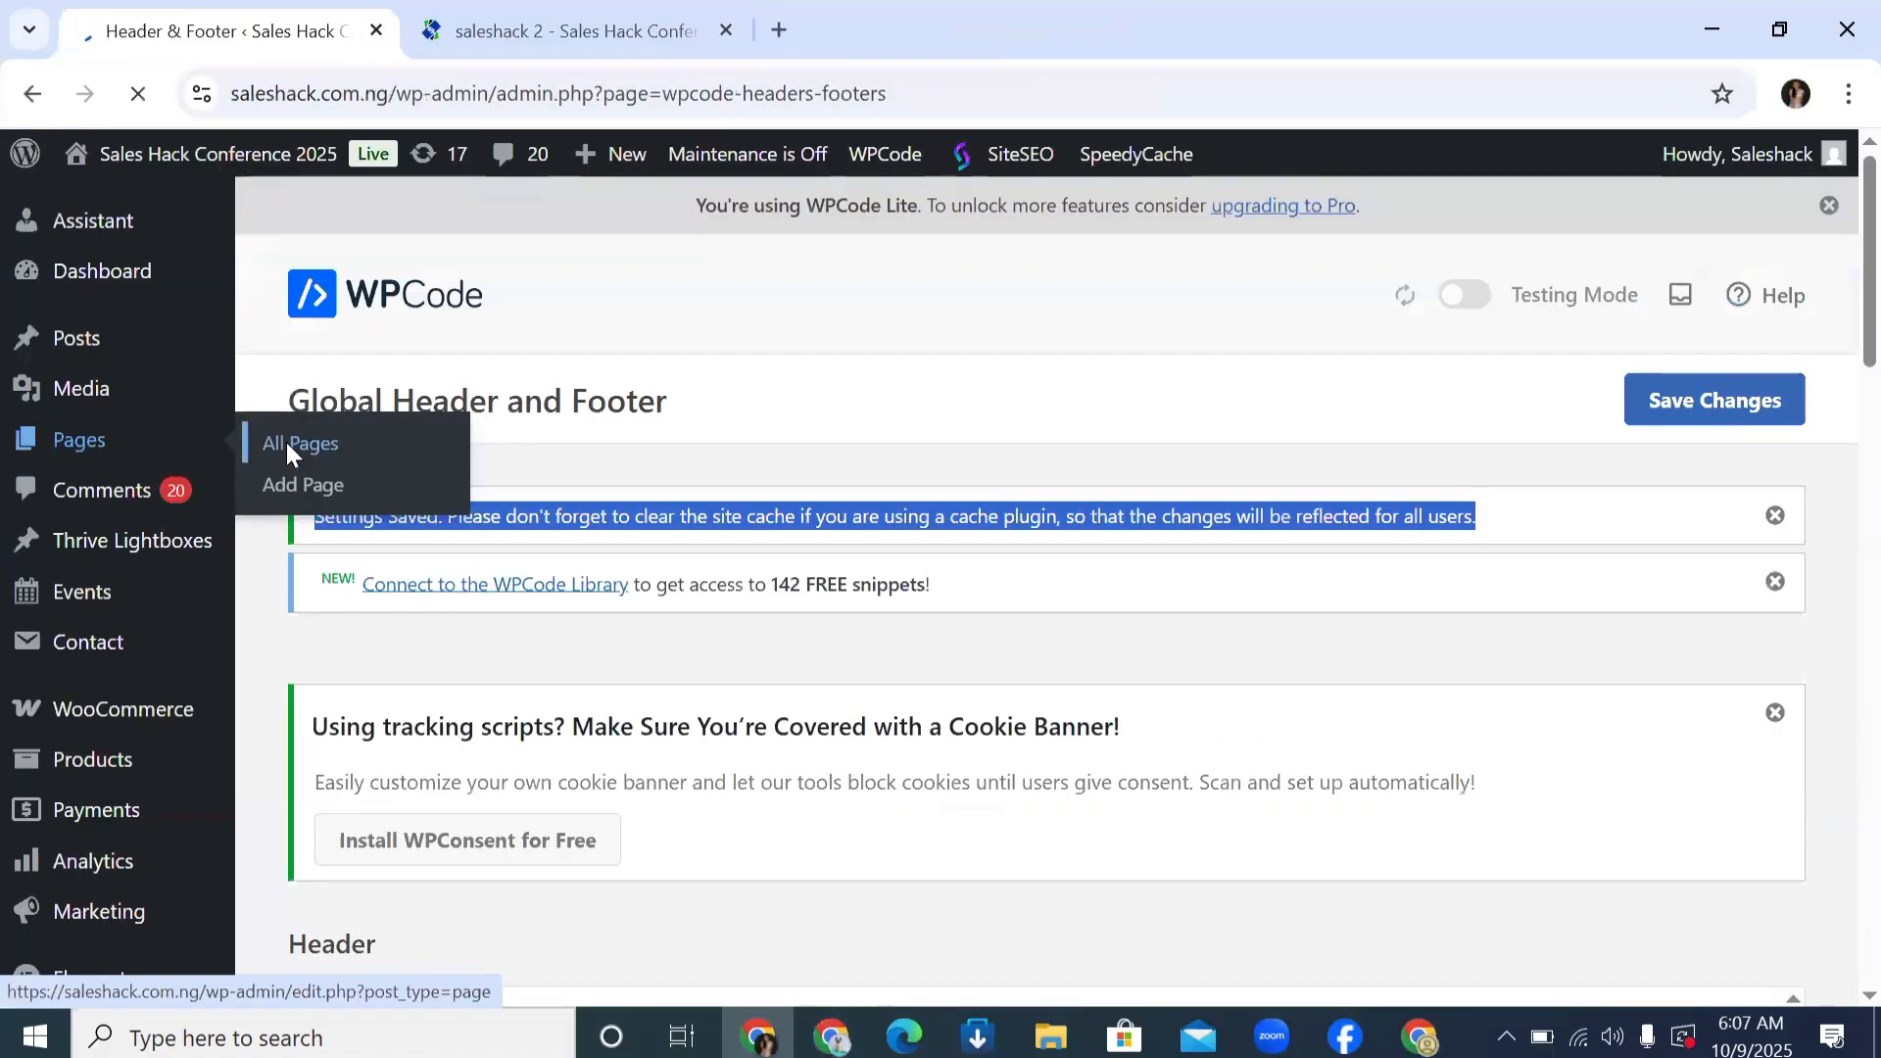
{"action": "scroll", "coordinate": [527, 674], "scroll_direction": "down", "scroll_amount": 5}
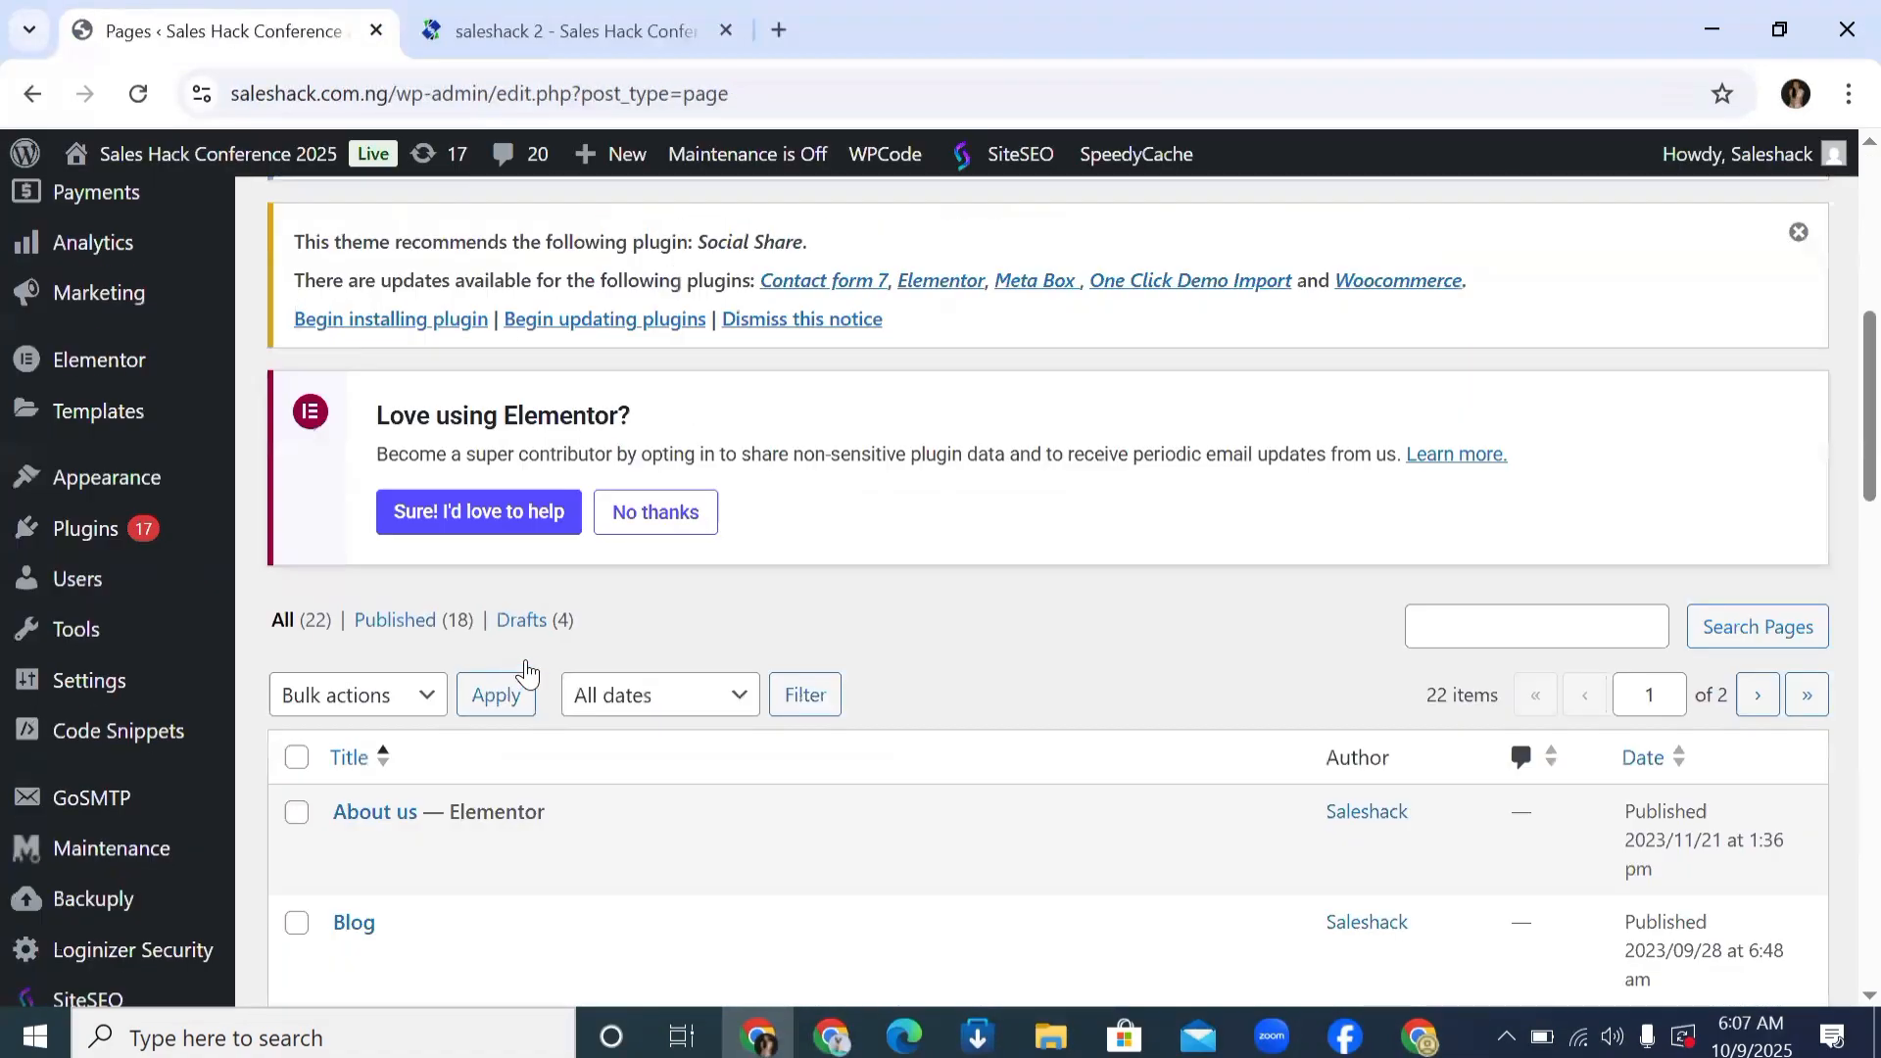
{"action": "scroll", "coordinate": [526, 674], "scroll_direction": "down", "scroll_amount": 10}
{"action": "scroll", "coordinate": [627, 618], "scroll_direction": "down", "scroll_amount": 5}
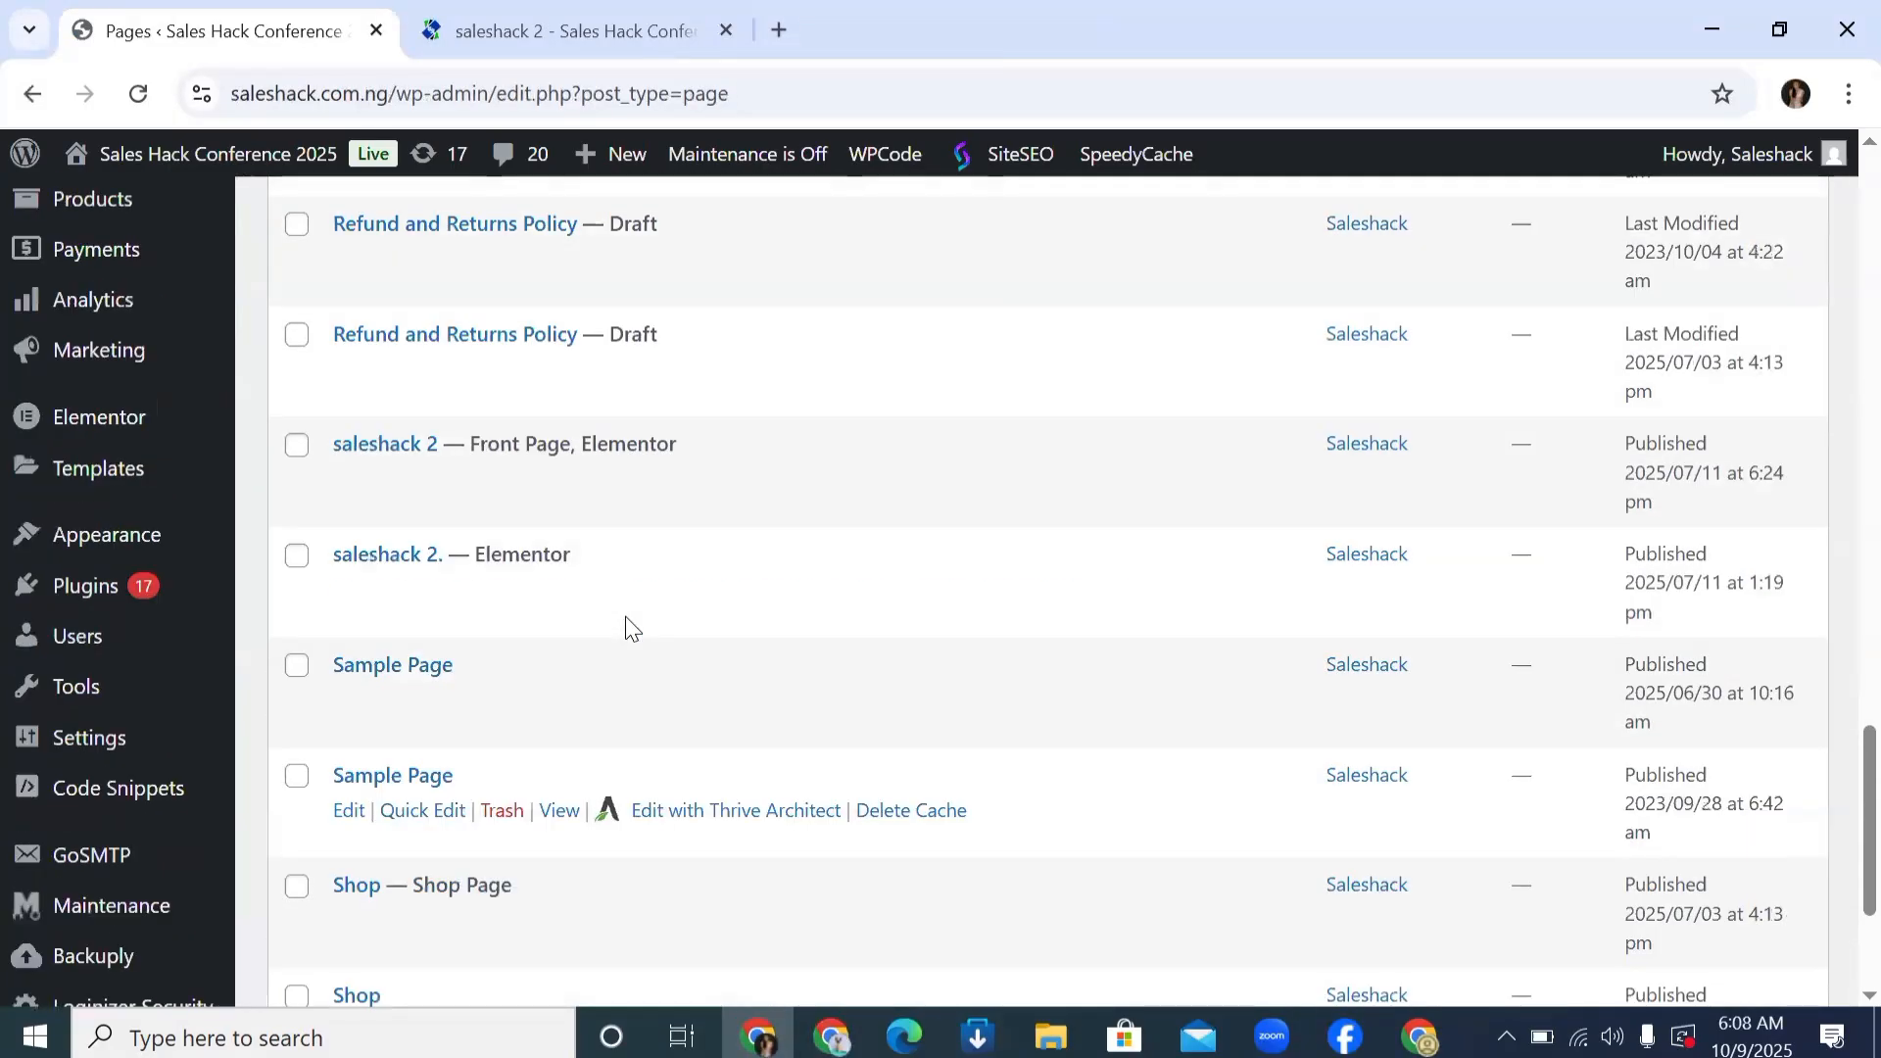
{"action": "scroll", "coordinate": [627, 619], "scroll_direction": "up", "scroll_amount": 6}
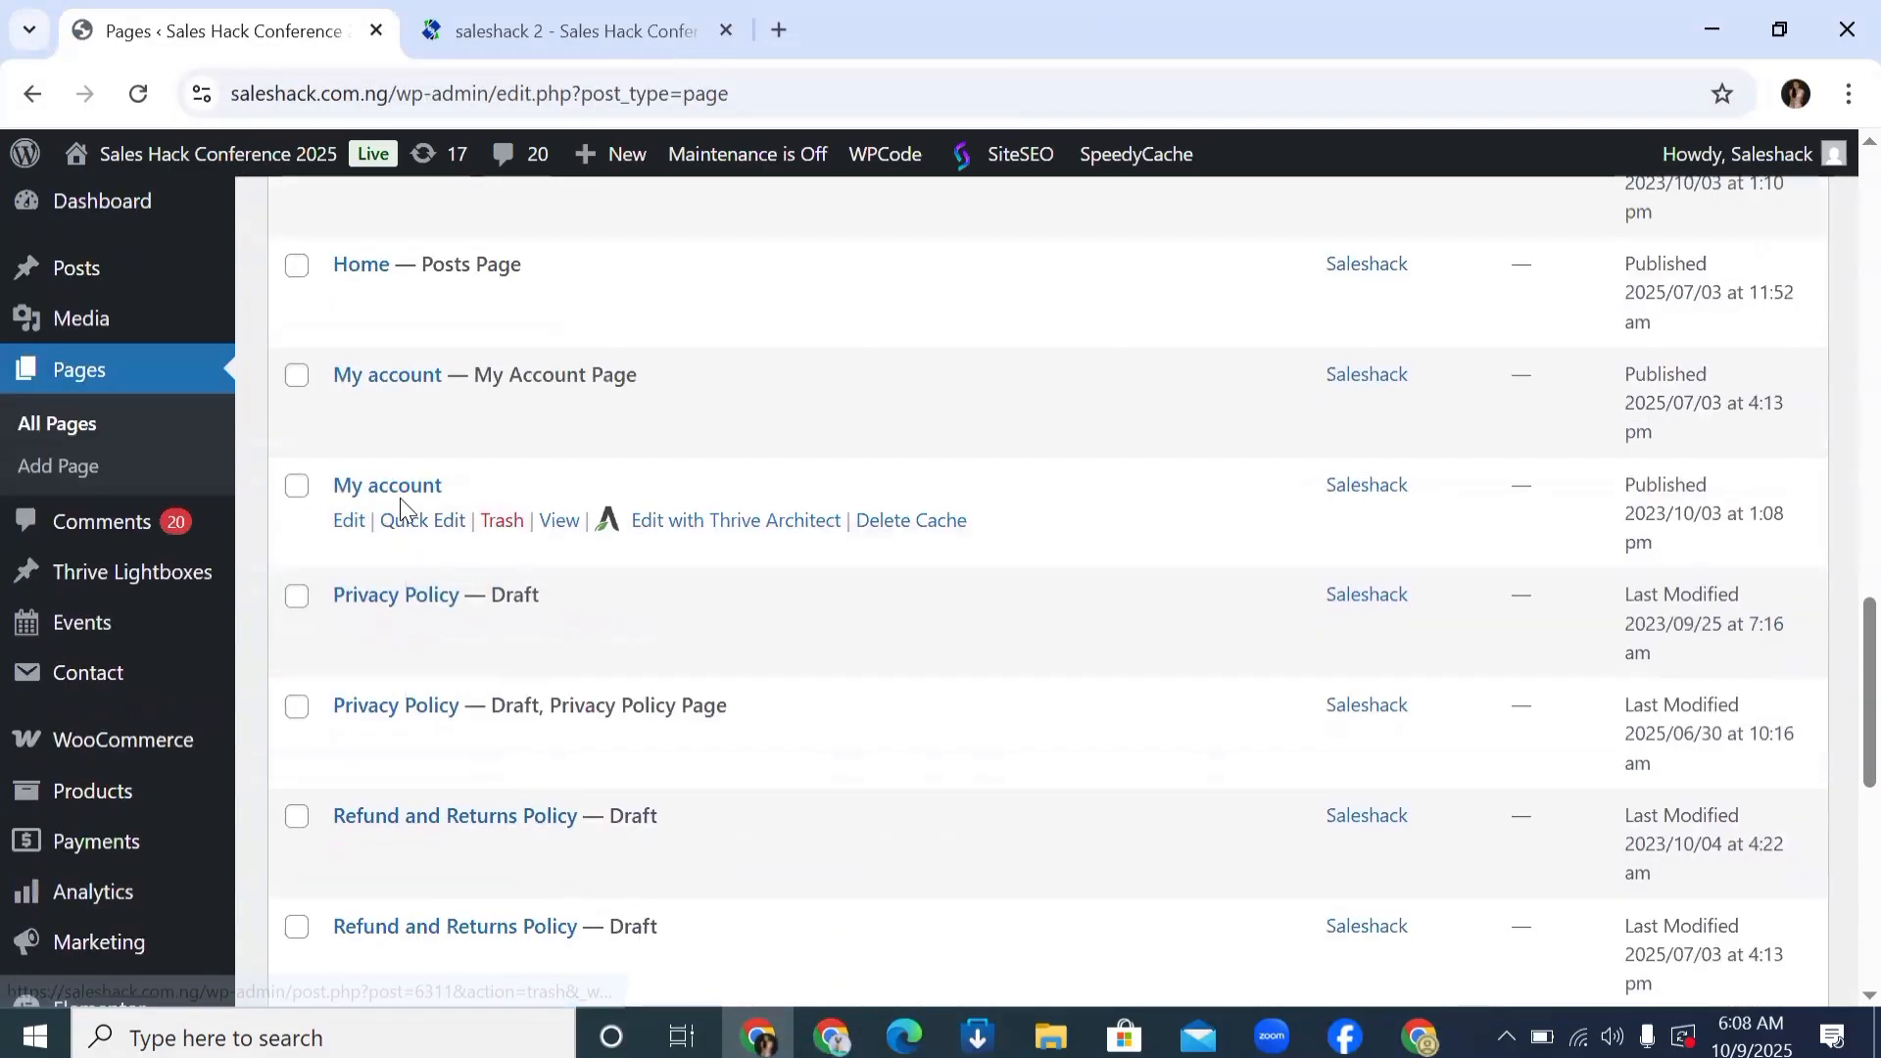
{"action": "scroll", "coordinate": [462, 726], "scroll_direction": "down", "scroll_amount": 3}
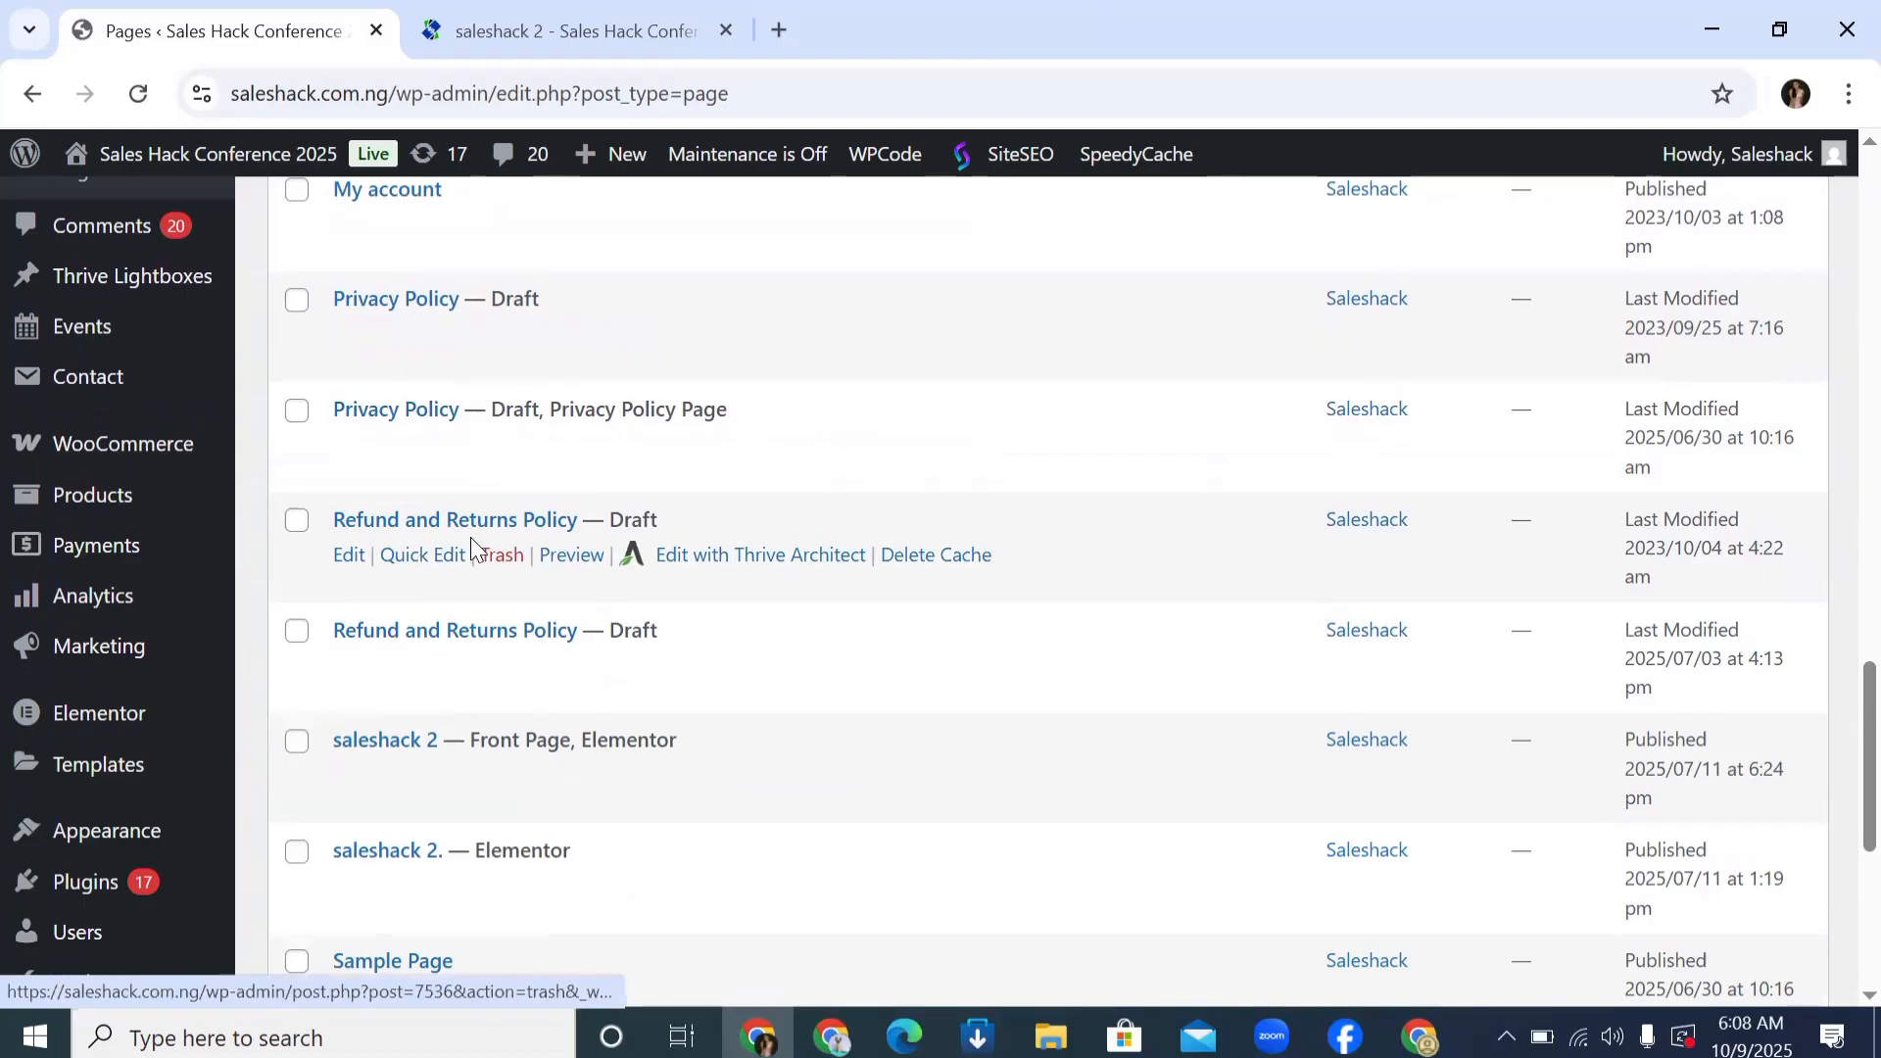
{"action": "right_click", "coordinate": [413, 555]}
{"action": "key", "text": "ctrl+p"}
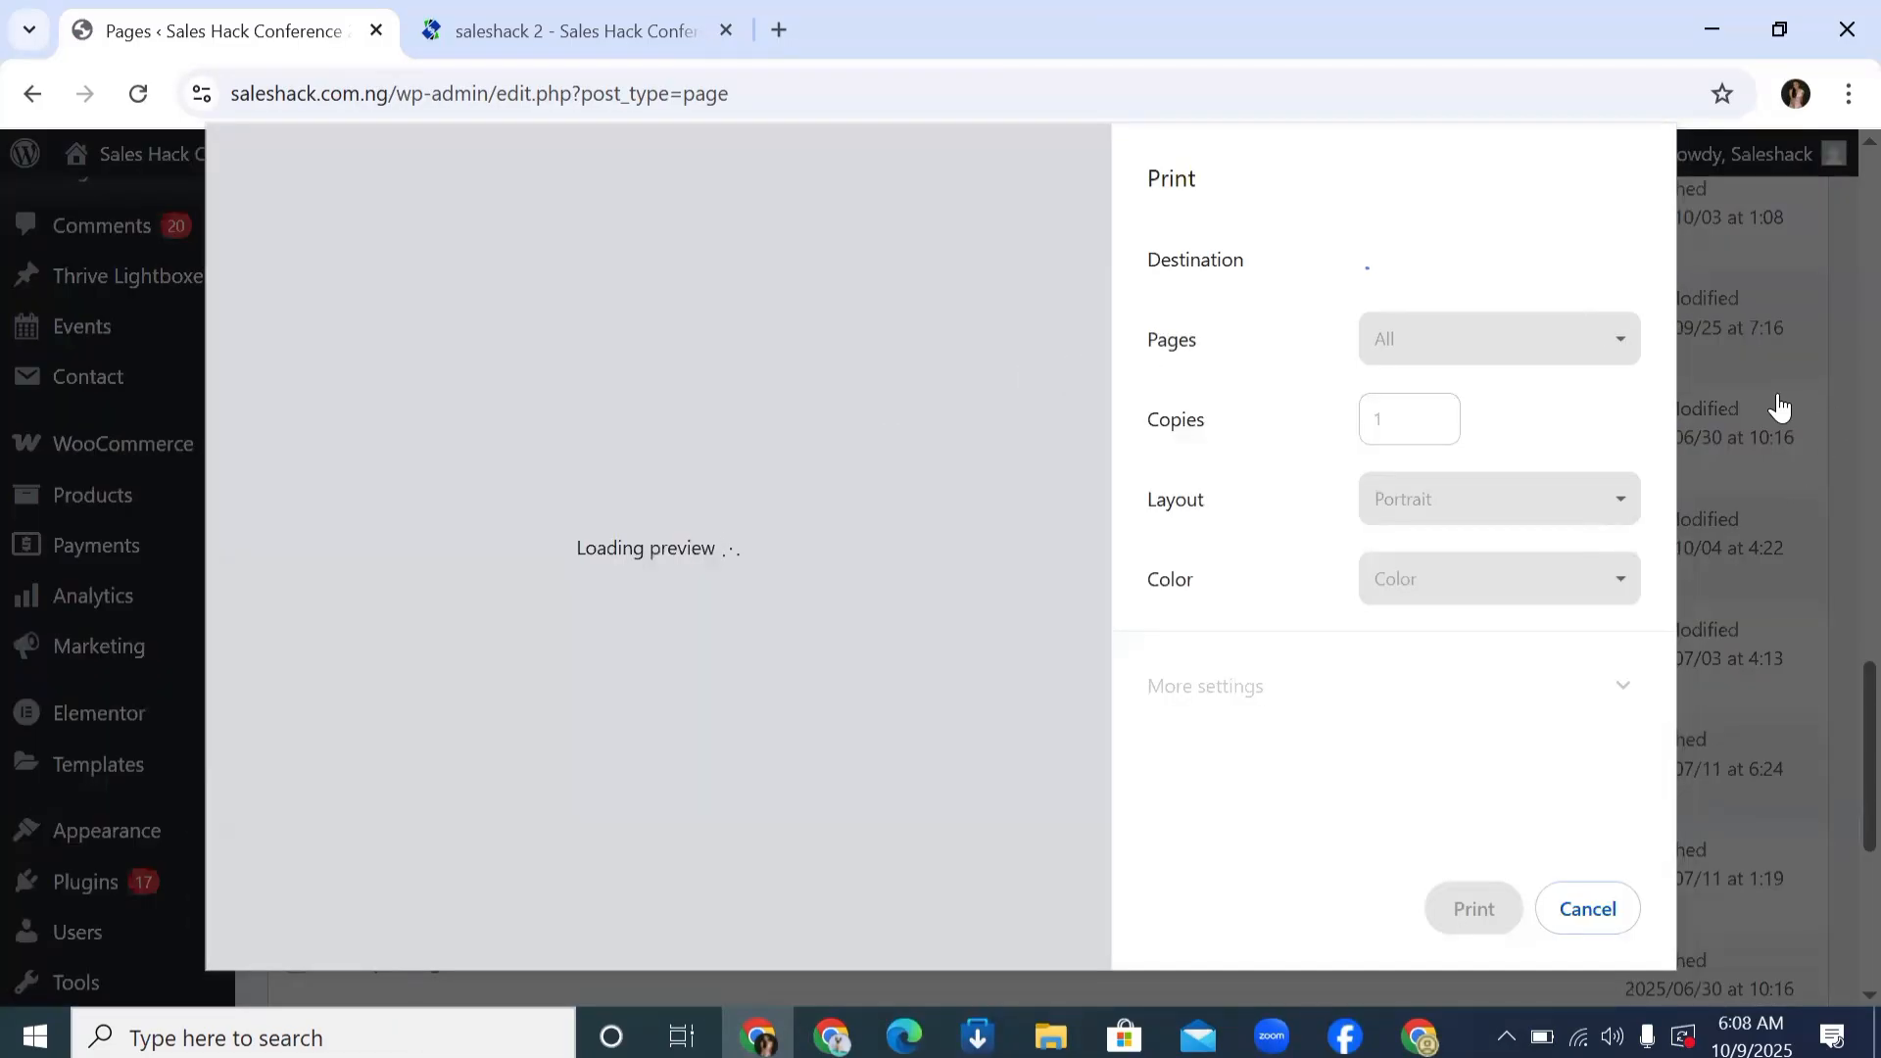
{"action": "left_click", "coordinate": [1580, 918]}
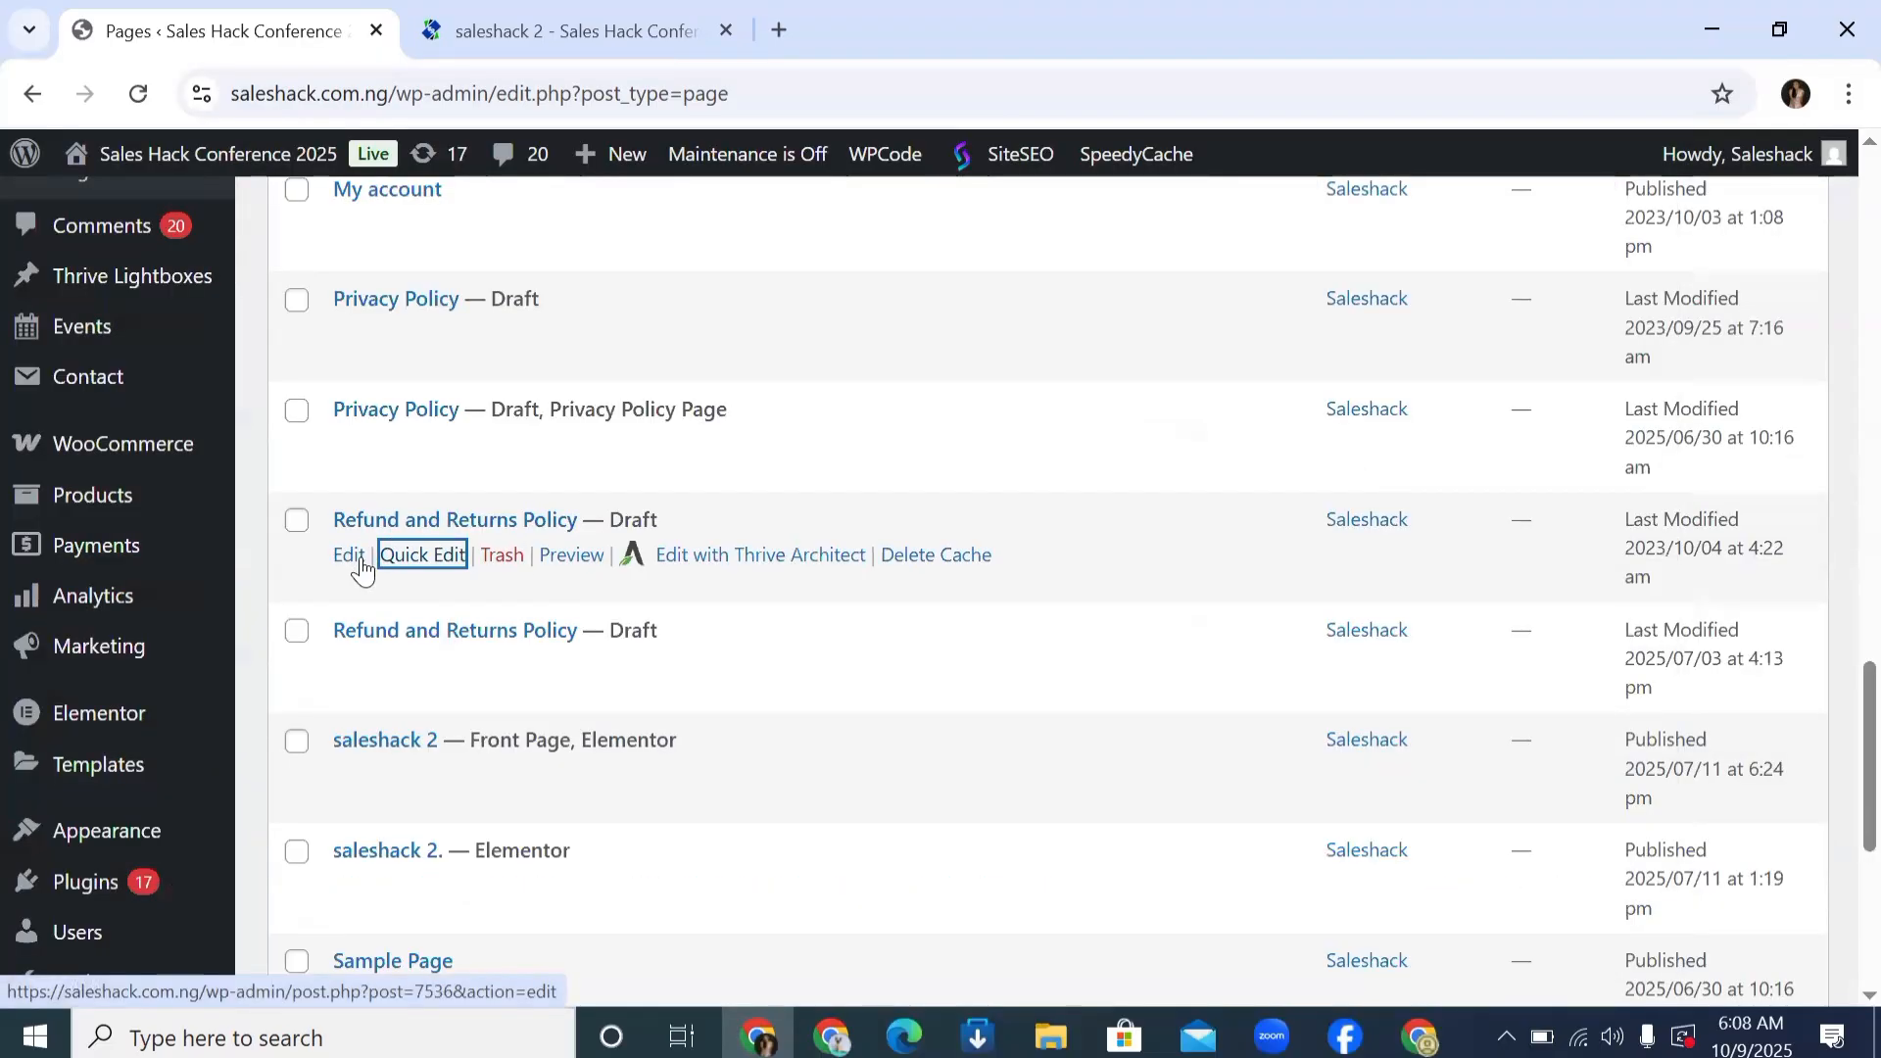
Step: Open the older Refund and Returns Policy draft in a new tab and copy its web address
{"action": "right_click", "coordinate": [409, 526]}
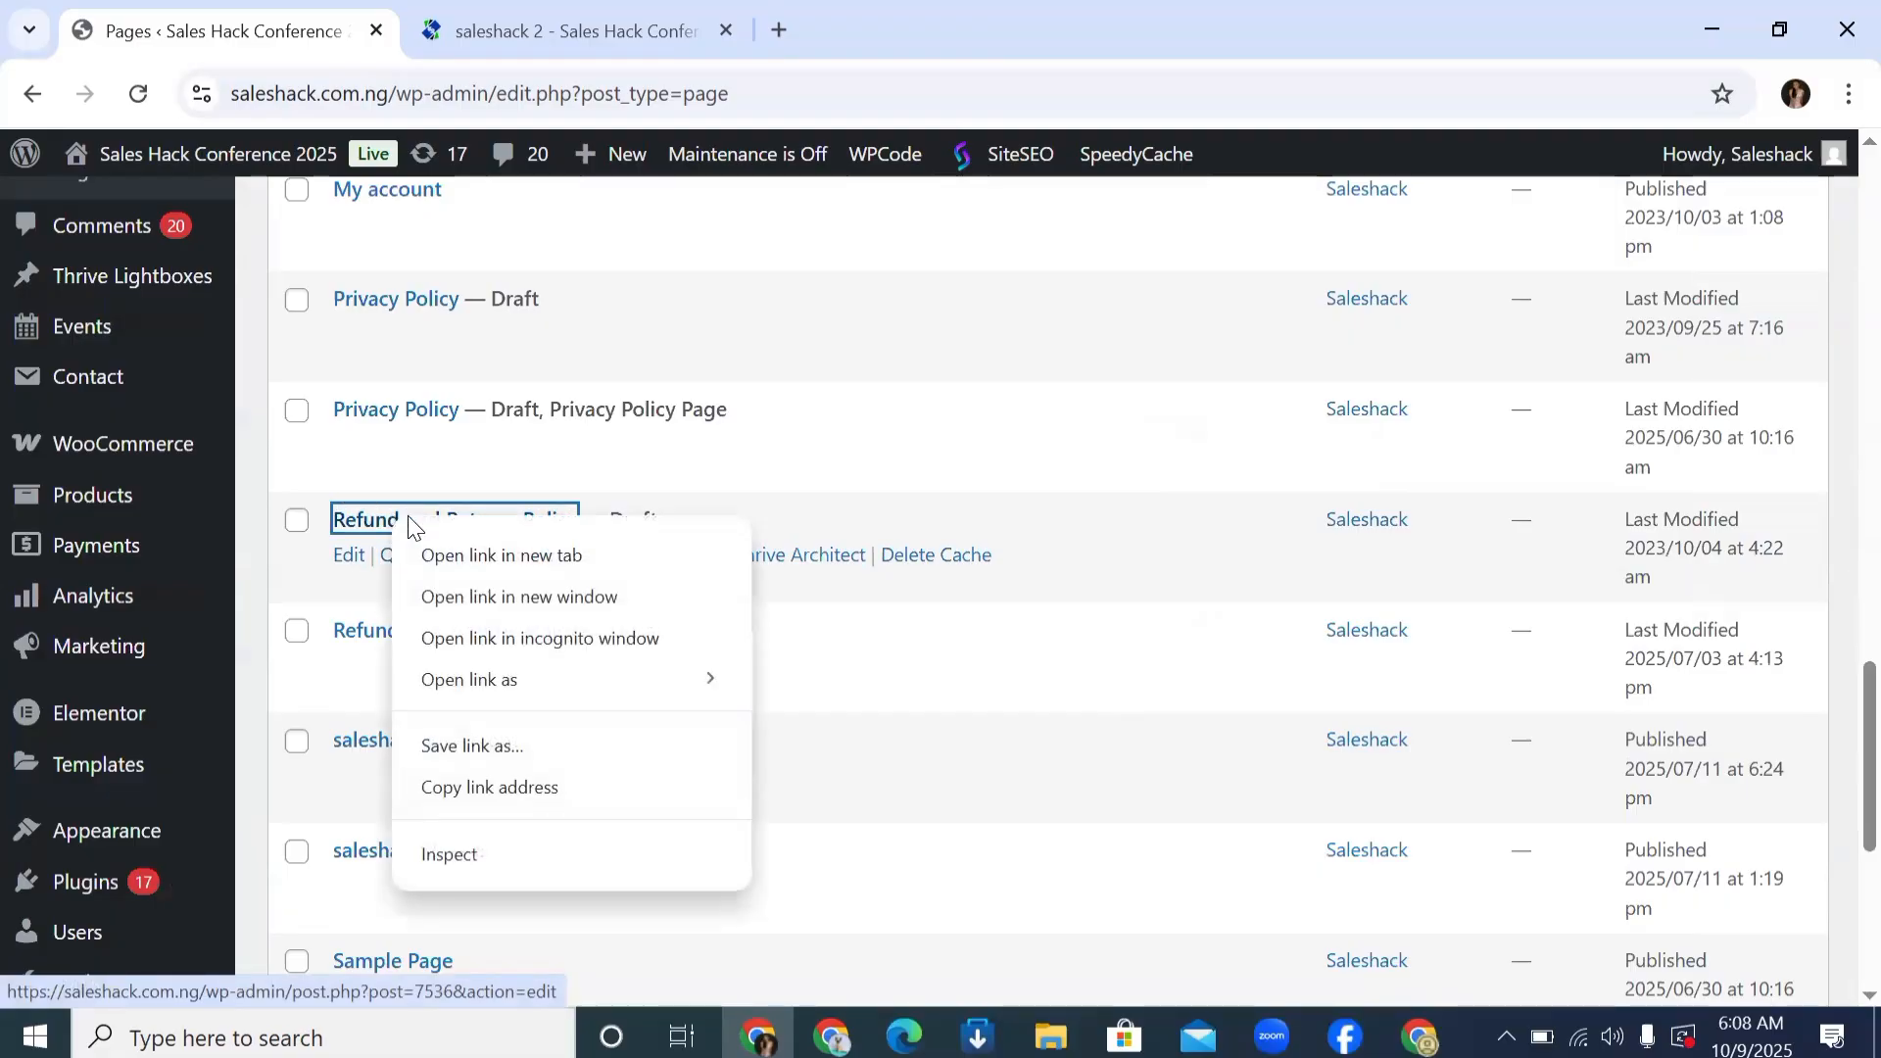
{"action": "left_click", "coordinate": [500, 555]}
{"action": "left_click", "coordinate": [594, 11]}
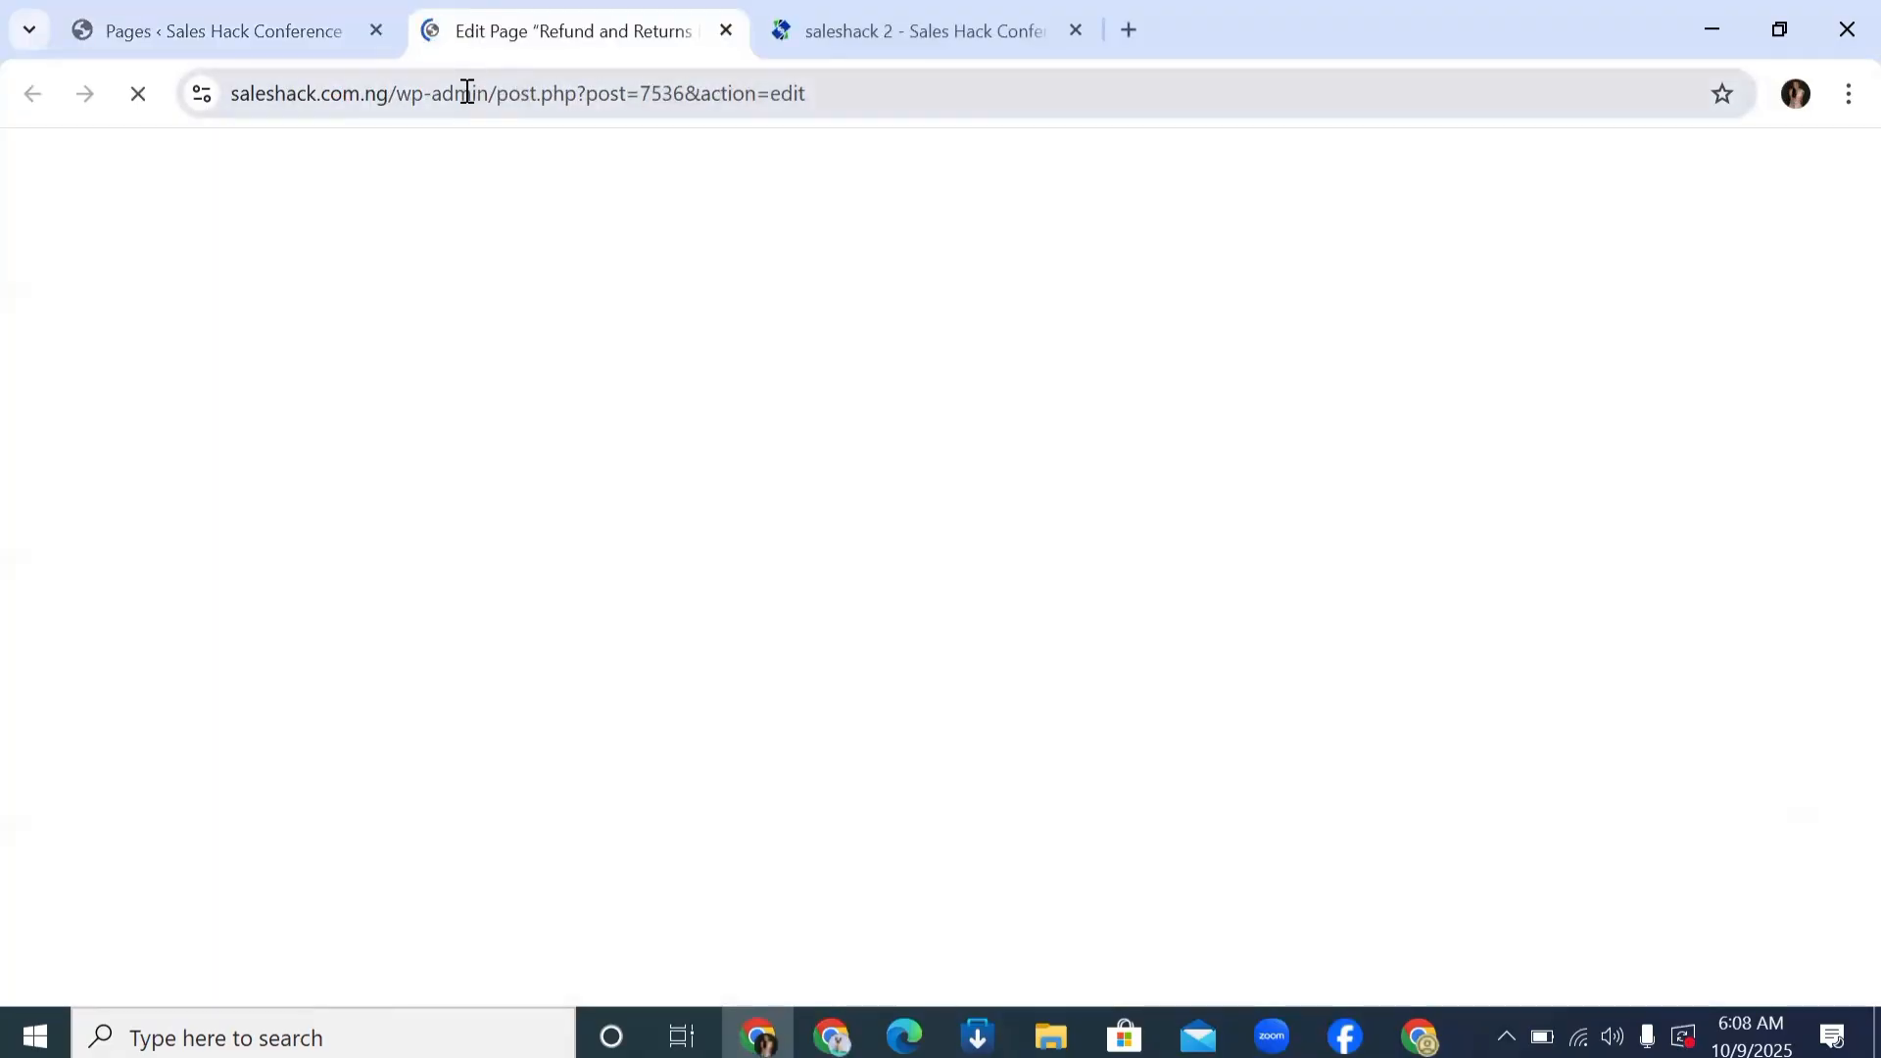
{"action": "left_click", "coordinate": [467, 93]}
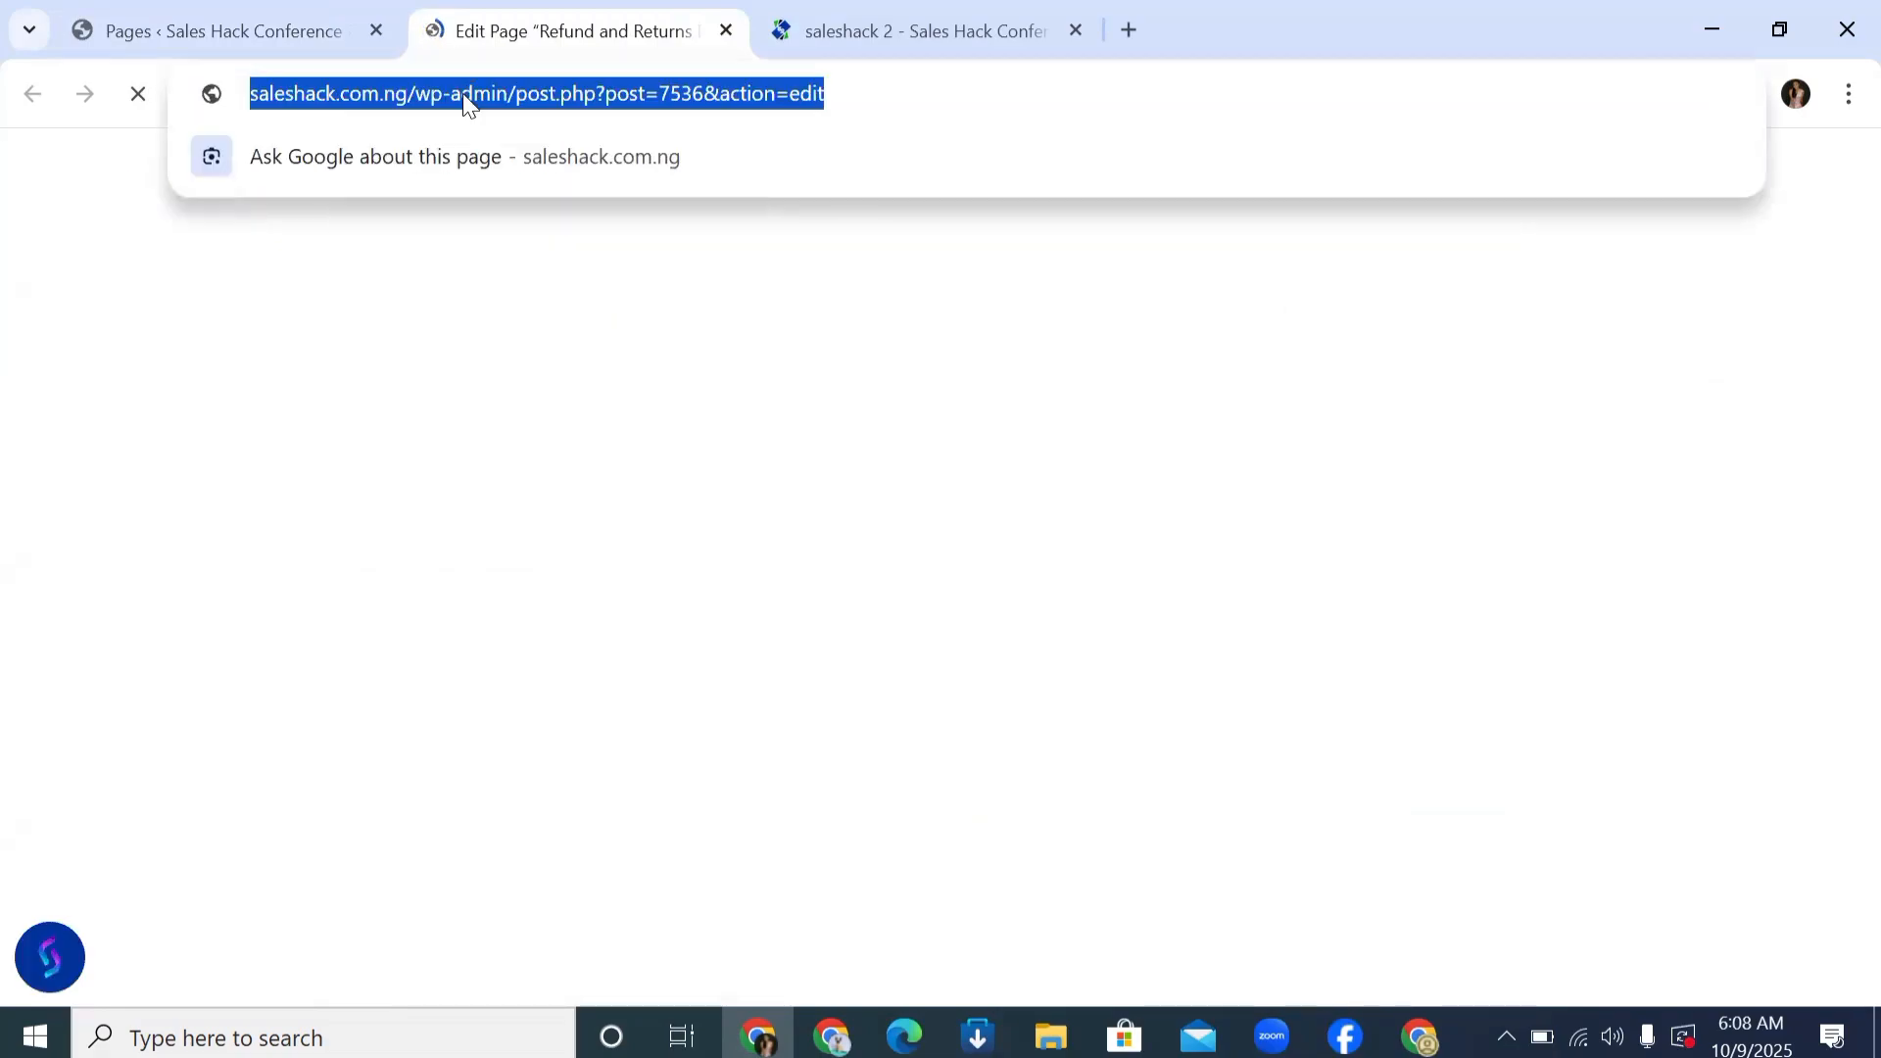
{"action": "right_click", "coordinate": [467, 93]}
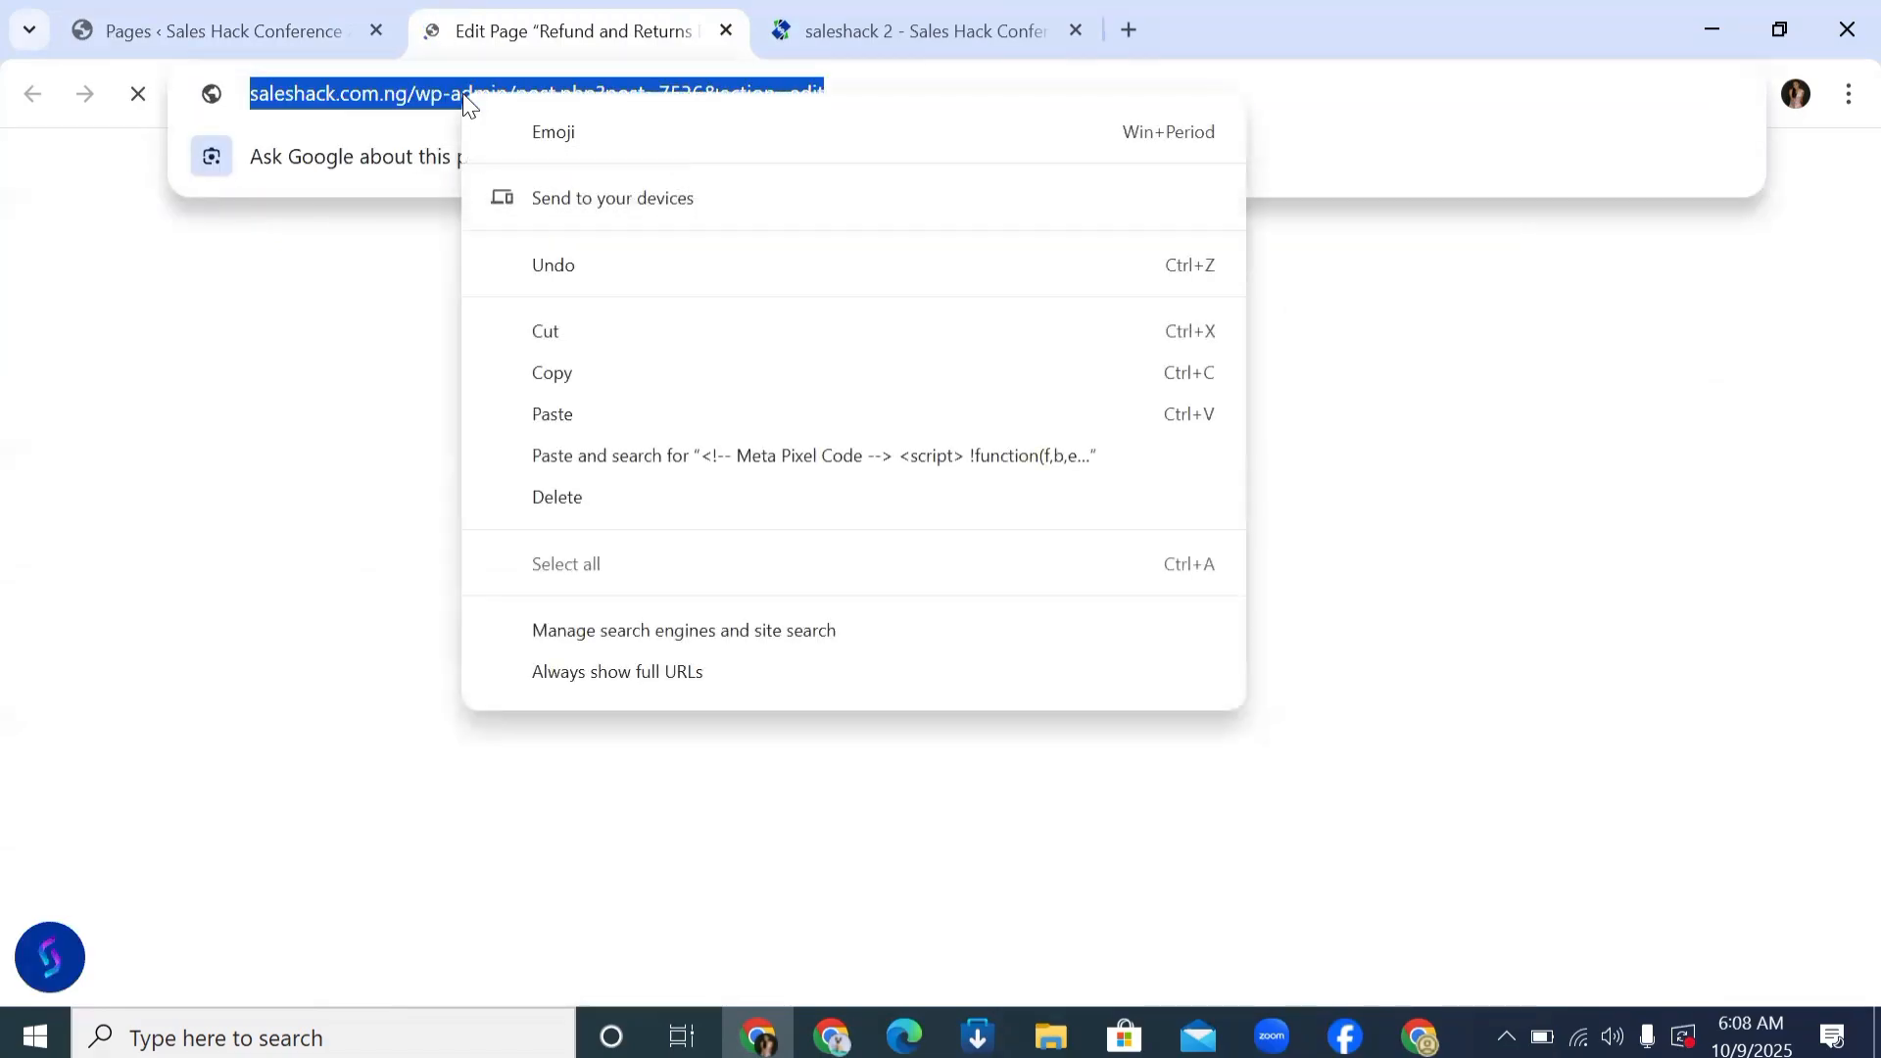
{"action": "left_click", "coordinate": [551, 378]}
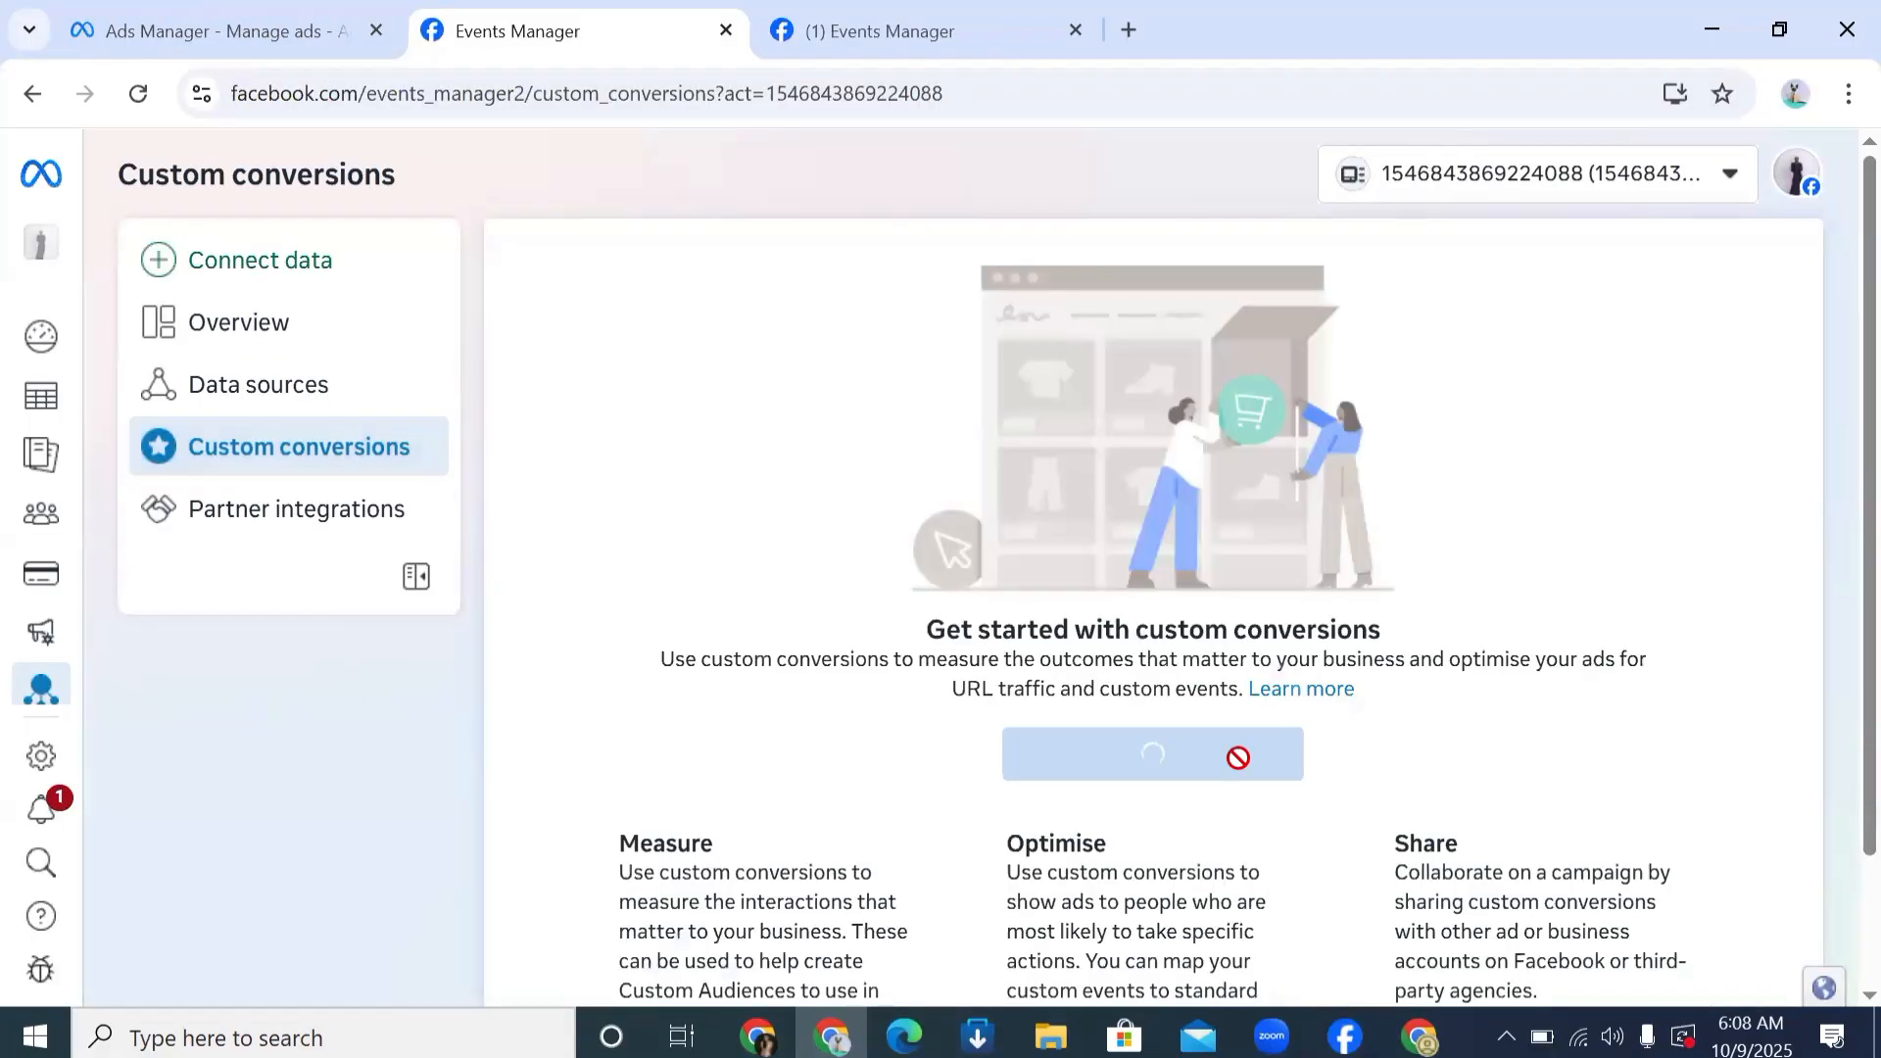
Step: In Events Manager, reload the Custom conversions page and open the form for creating a custom conversion
{"action": "left_click", "coordinate": [1162, 761]}
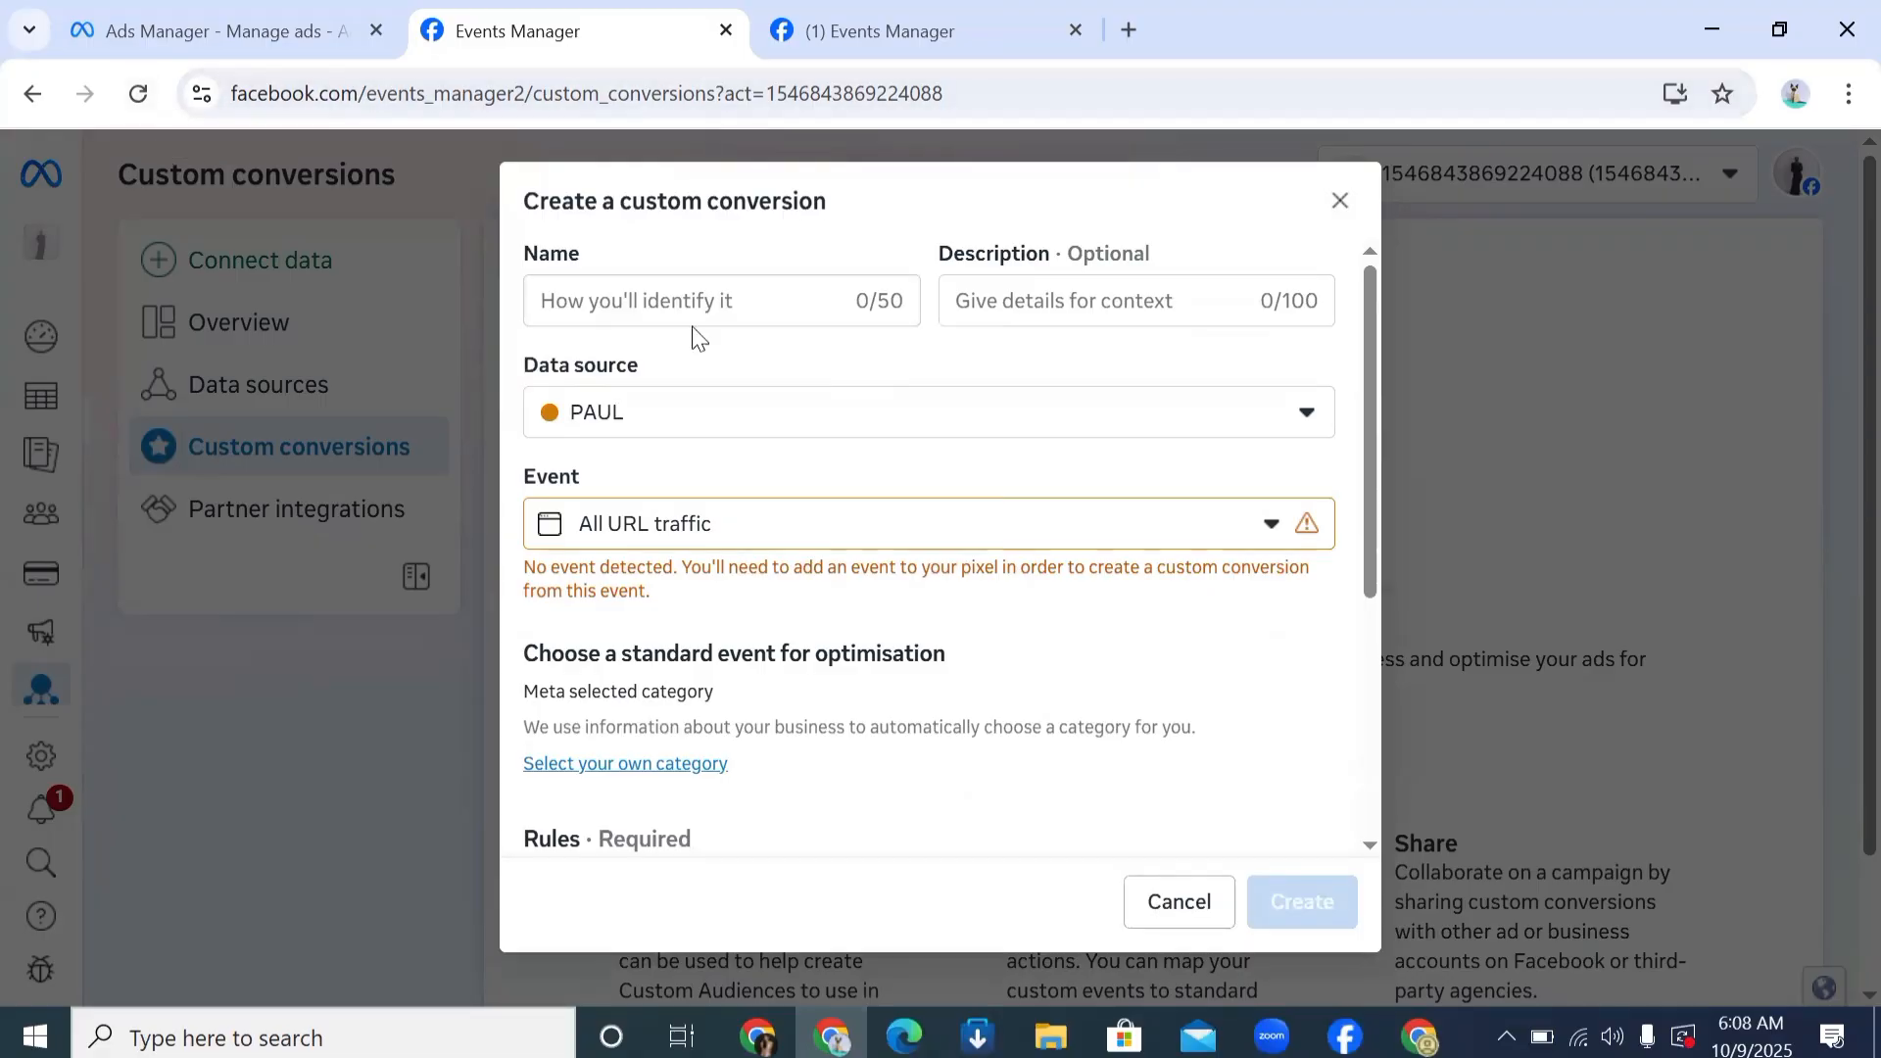
{"action": "left_click", "coordinate": [140, 94]}
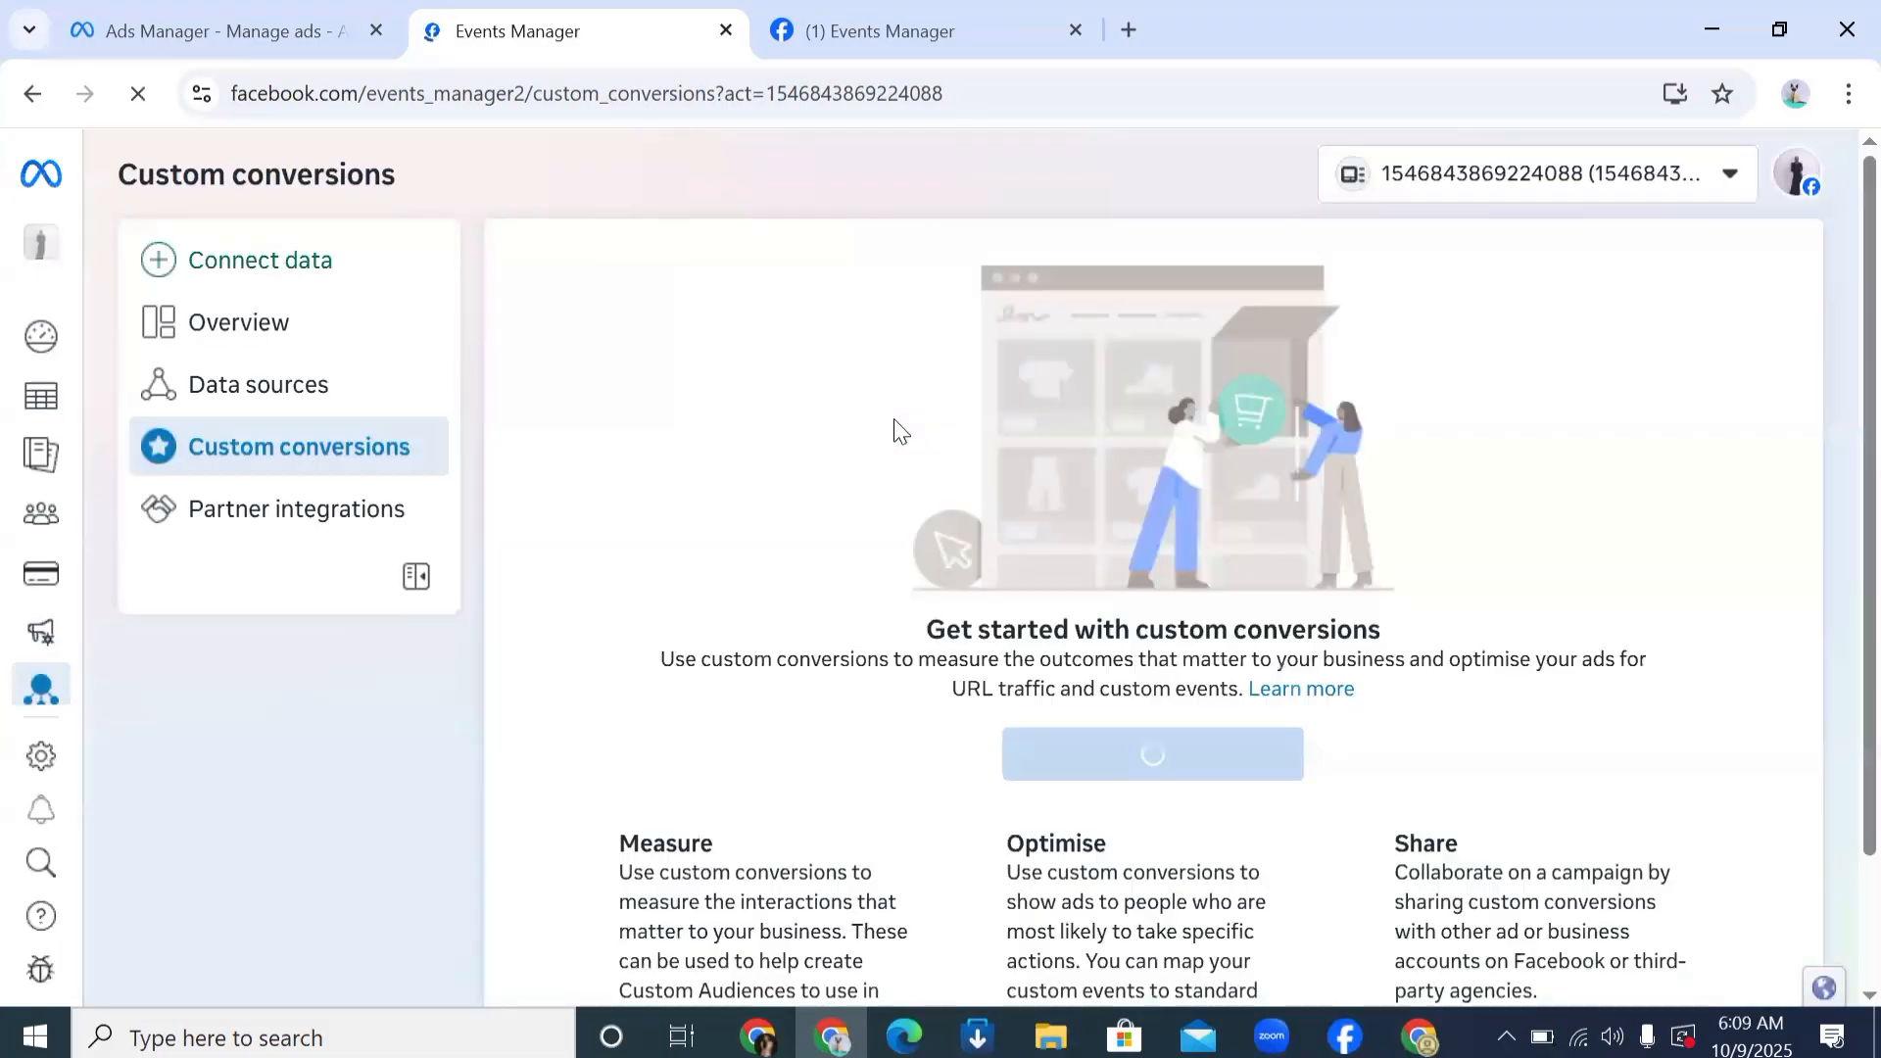
{"action": "left_click", "coordinate": [1113, 767]}
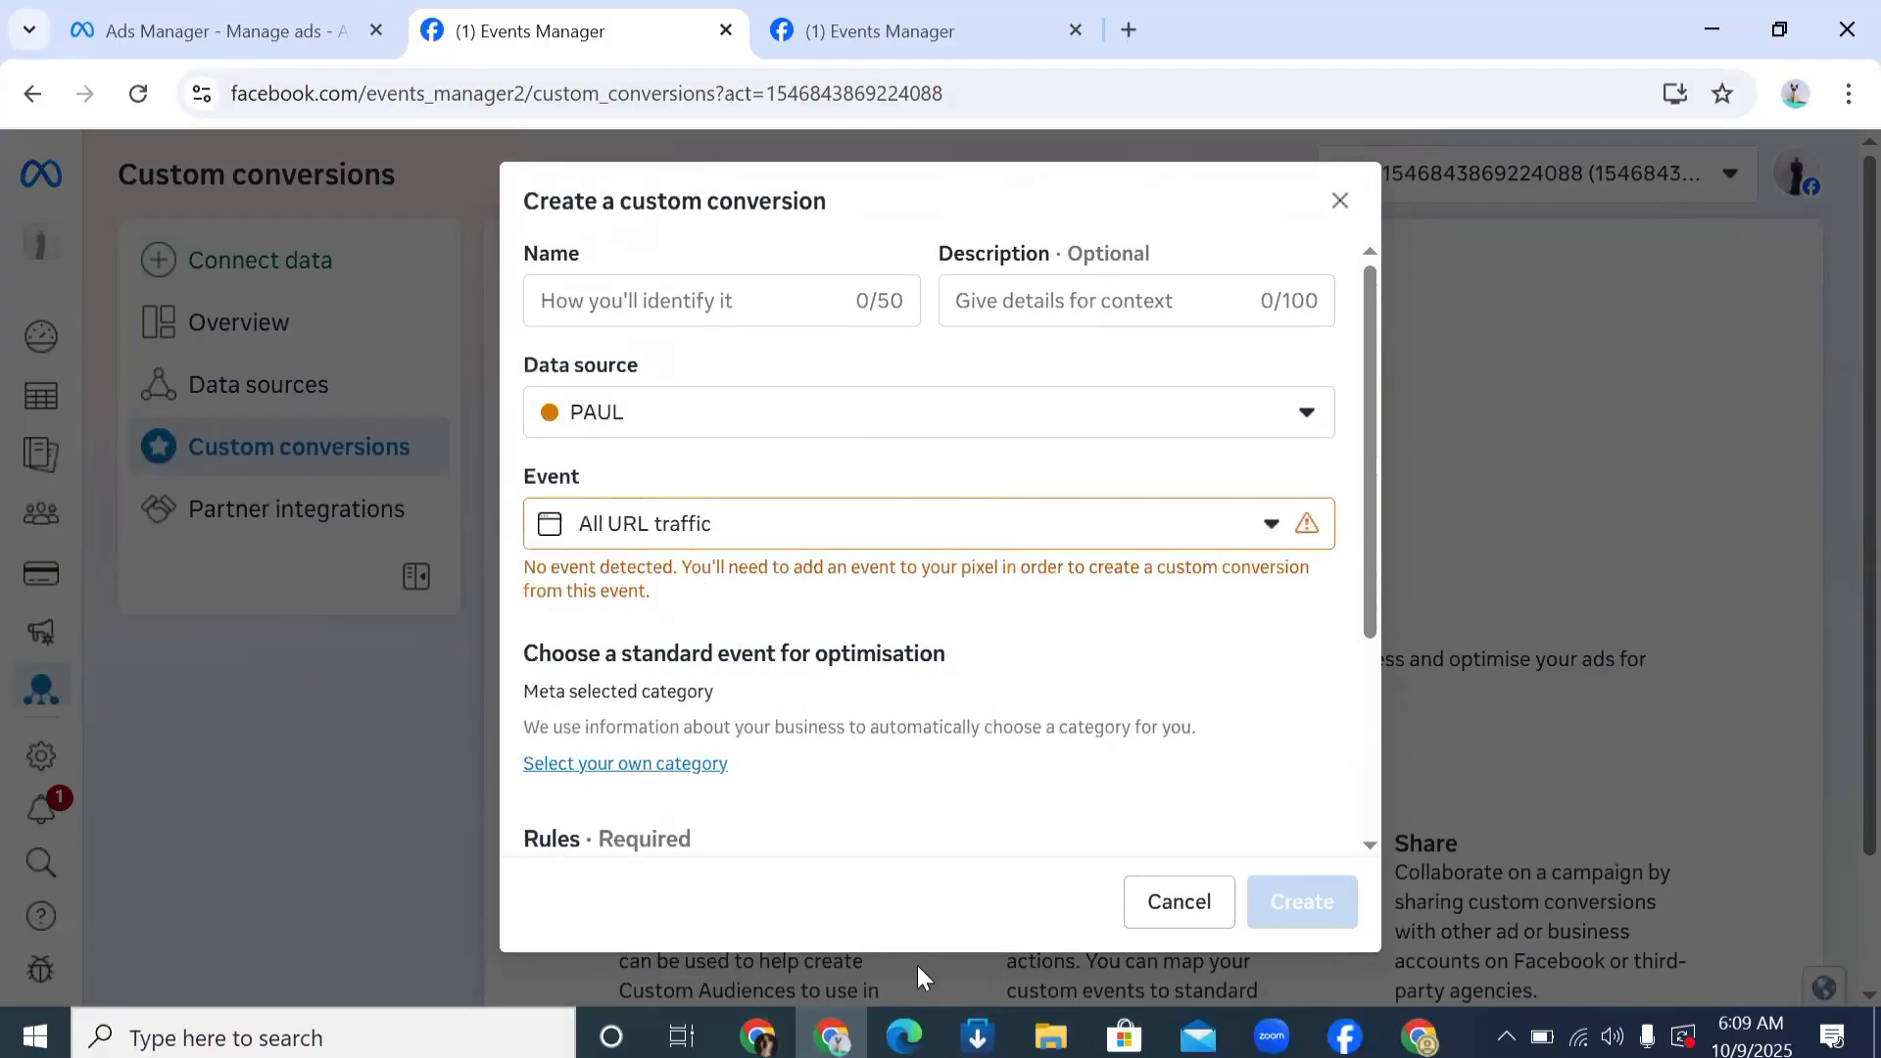
Step: Name the custom conversion LEAD, leave the description empty and keep the website pixel as its data source
{"action": "left_click", "coordinate": [642, 293]}
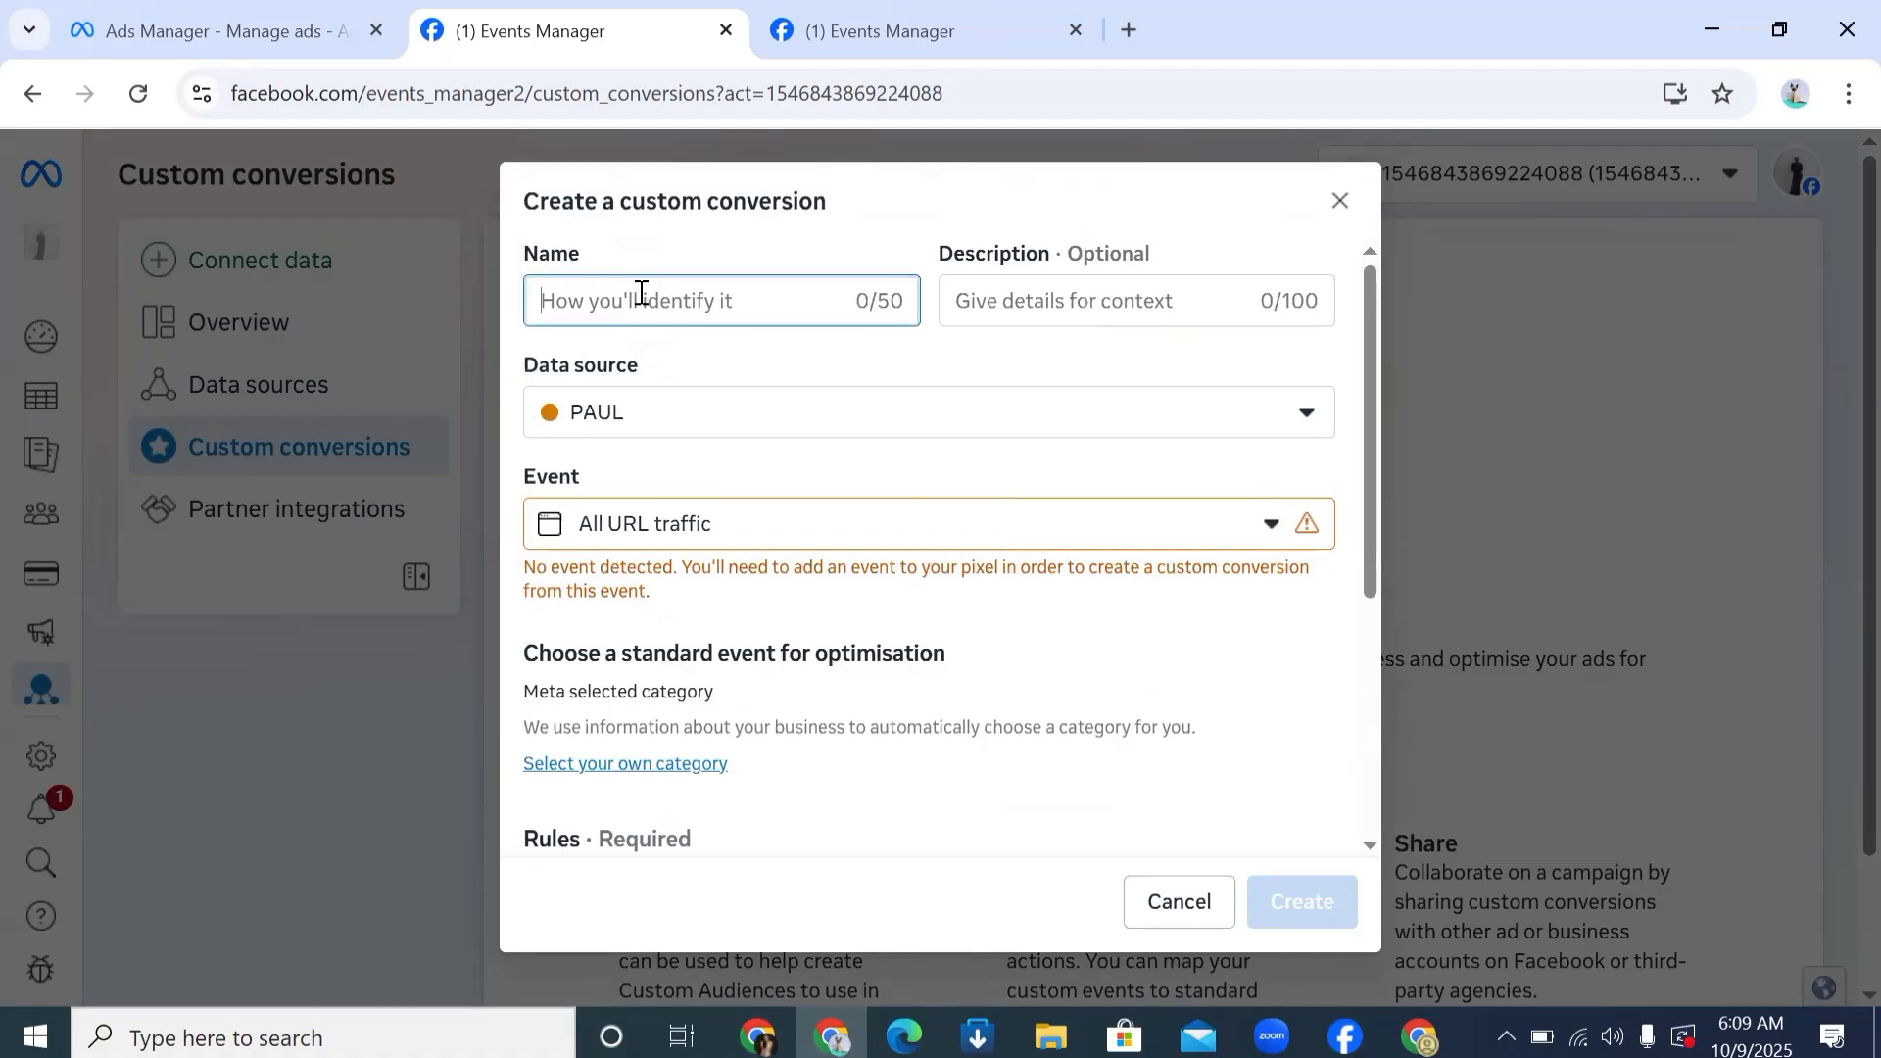
{"action": "type", "text": "LEAD"}
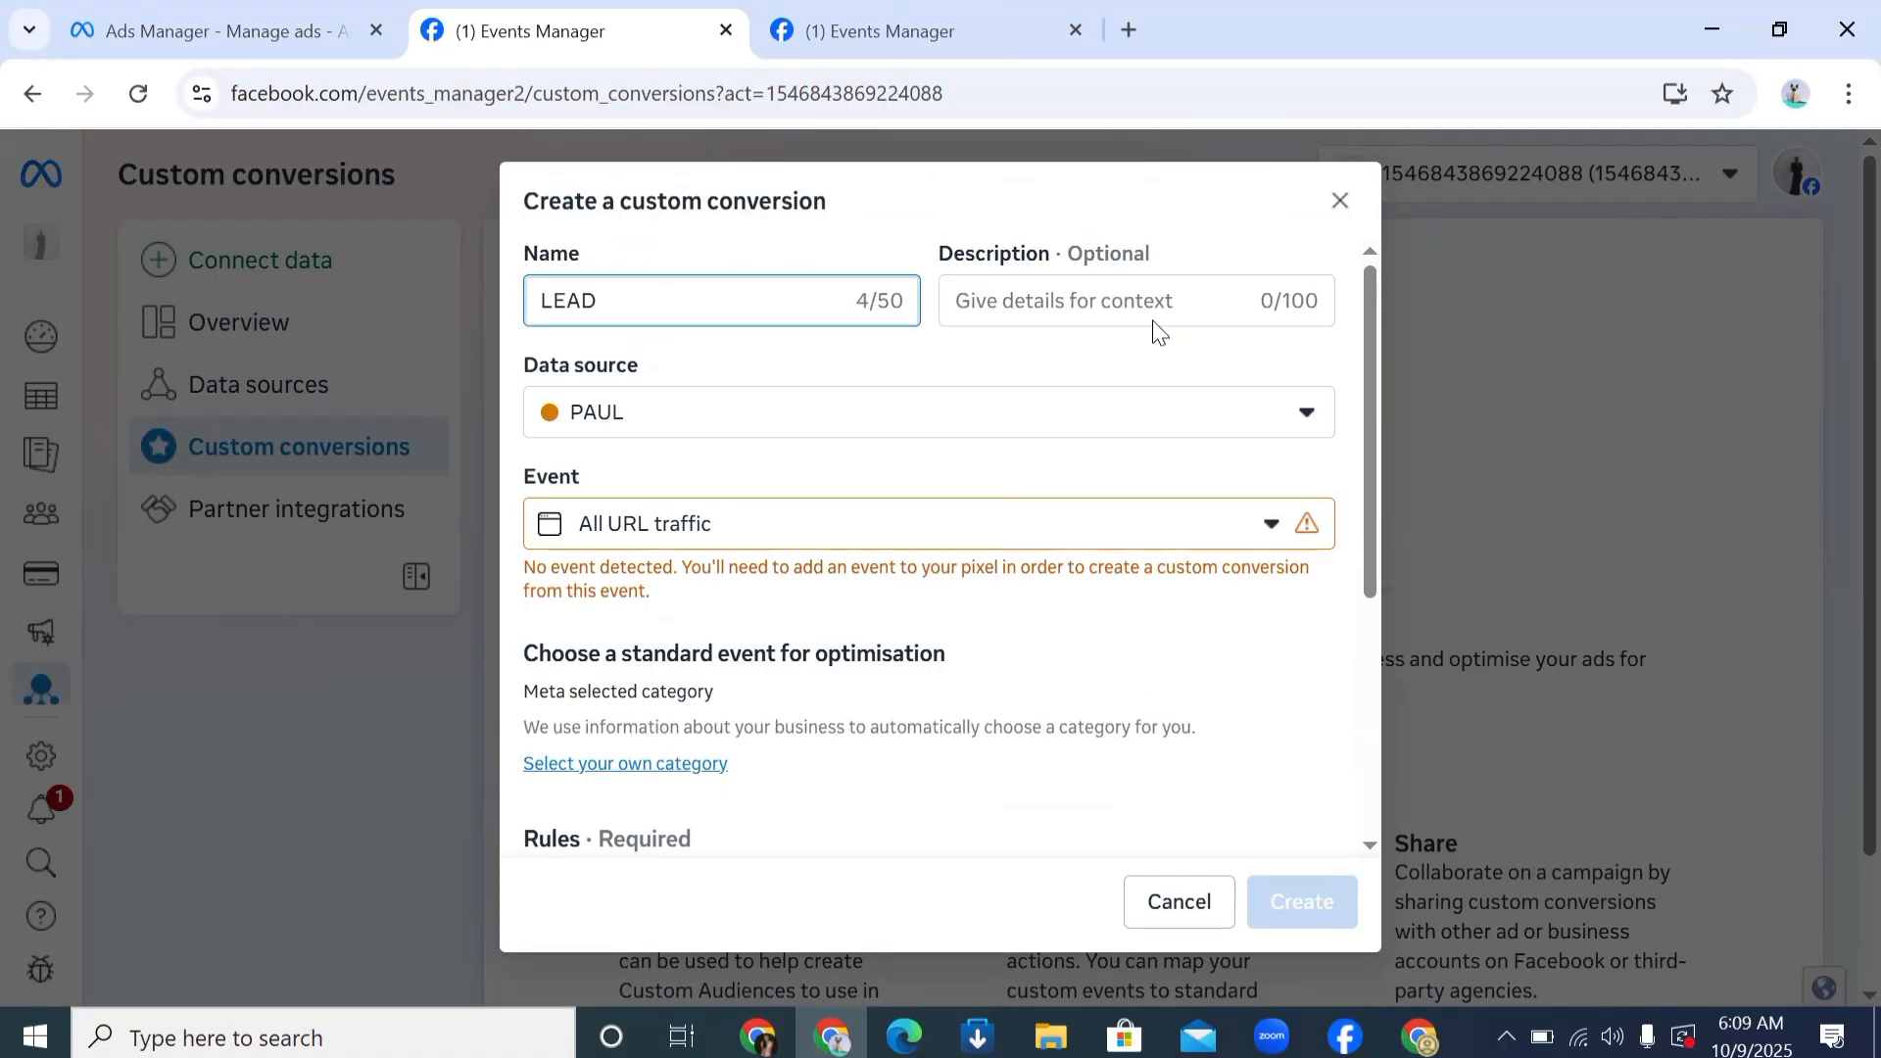
{"action": "left_click", "coordinate": [1094, 297]}
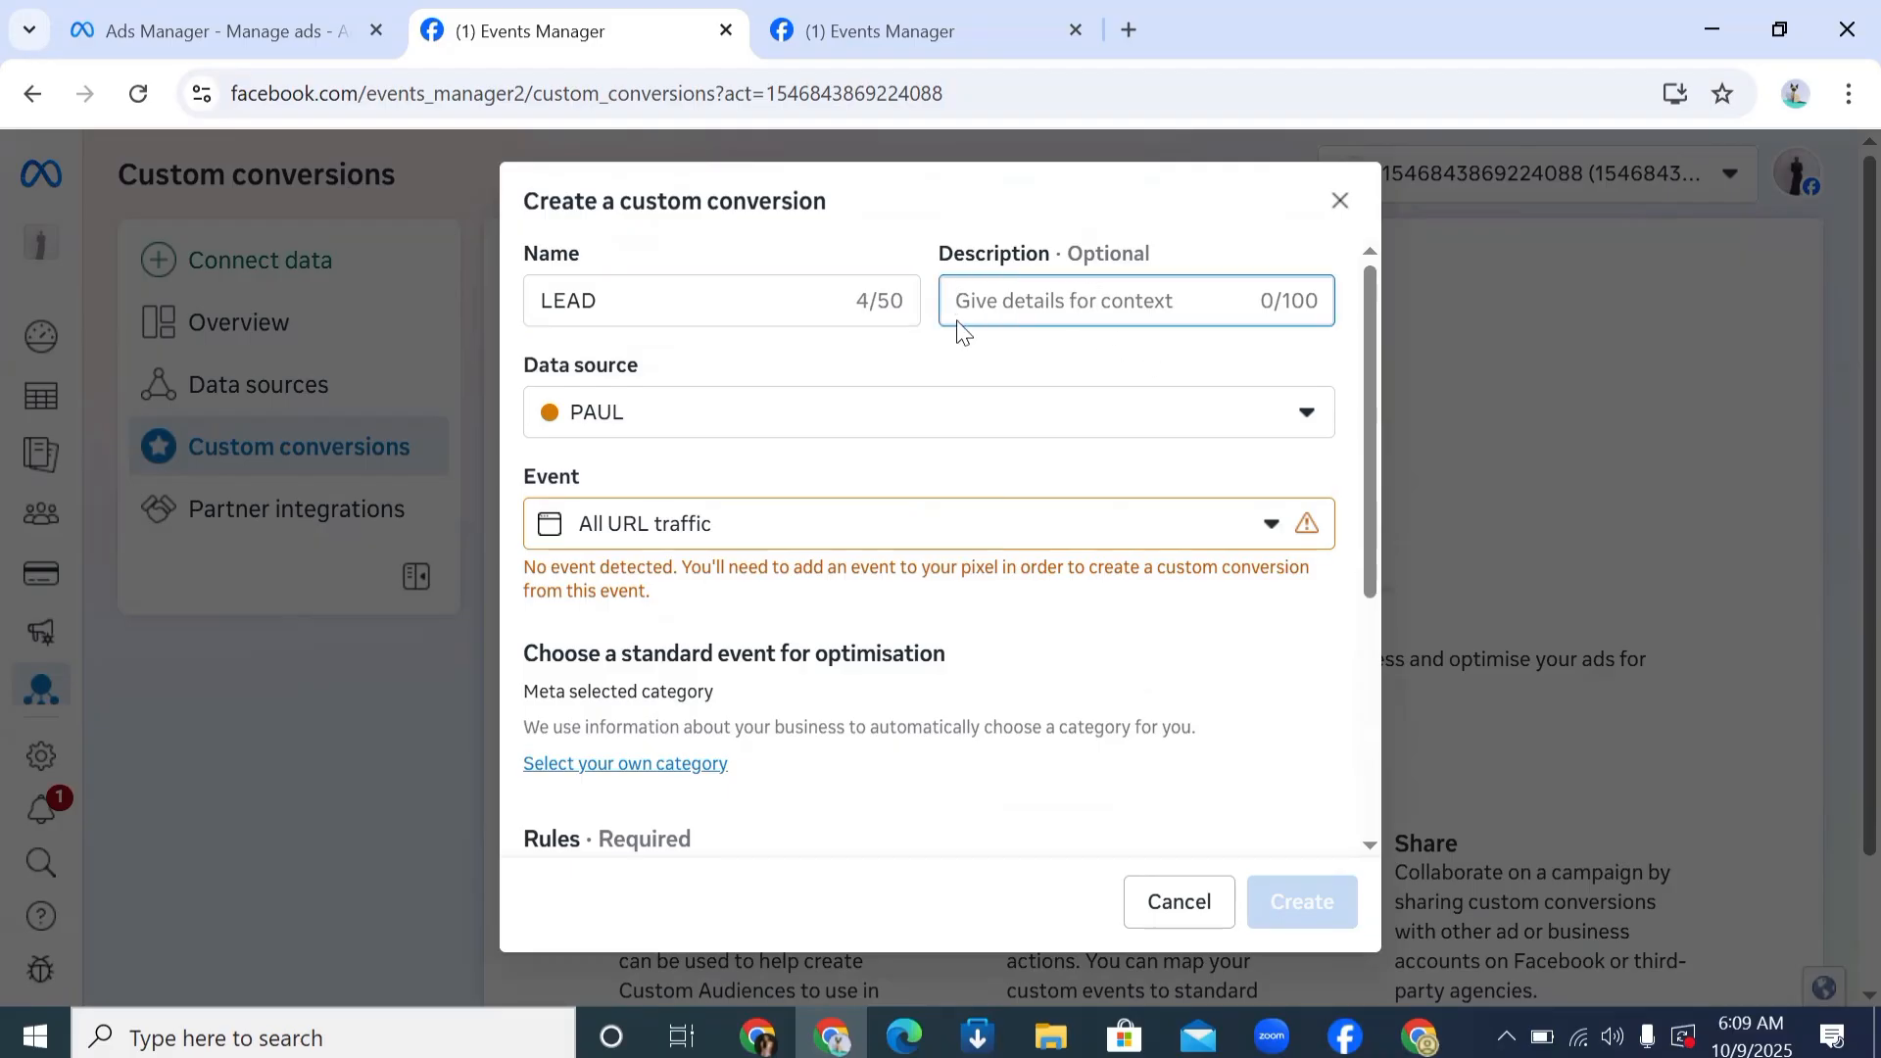
{"action": "left_click", "coordinate": [736, 423]}
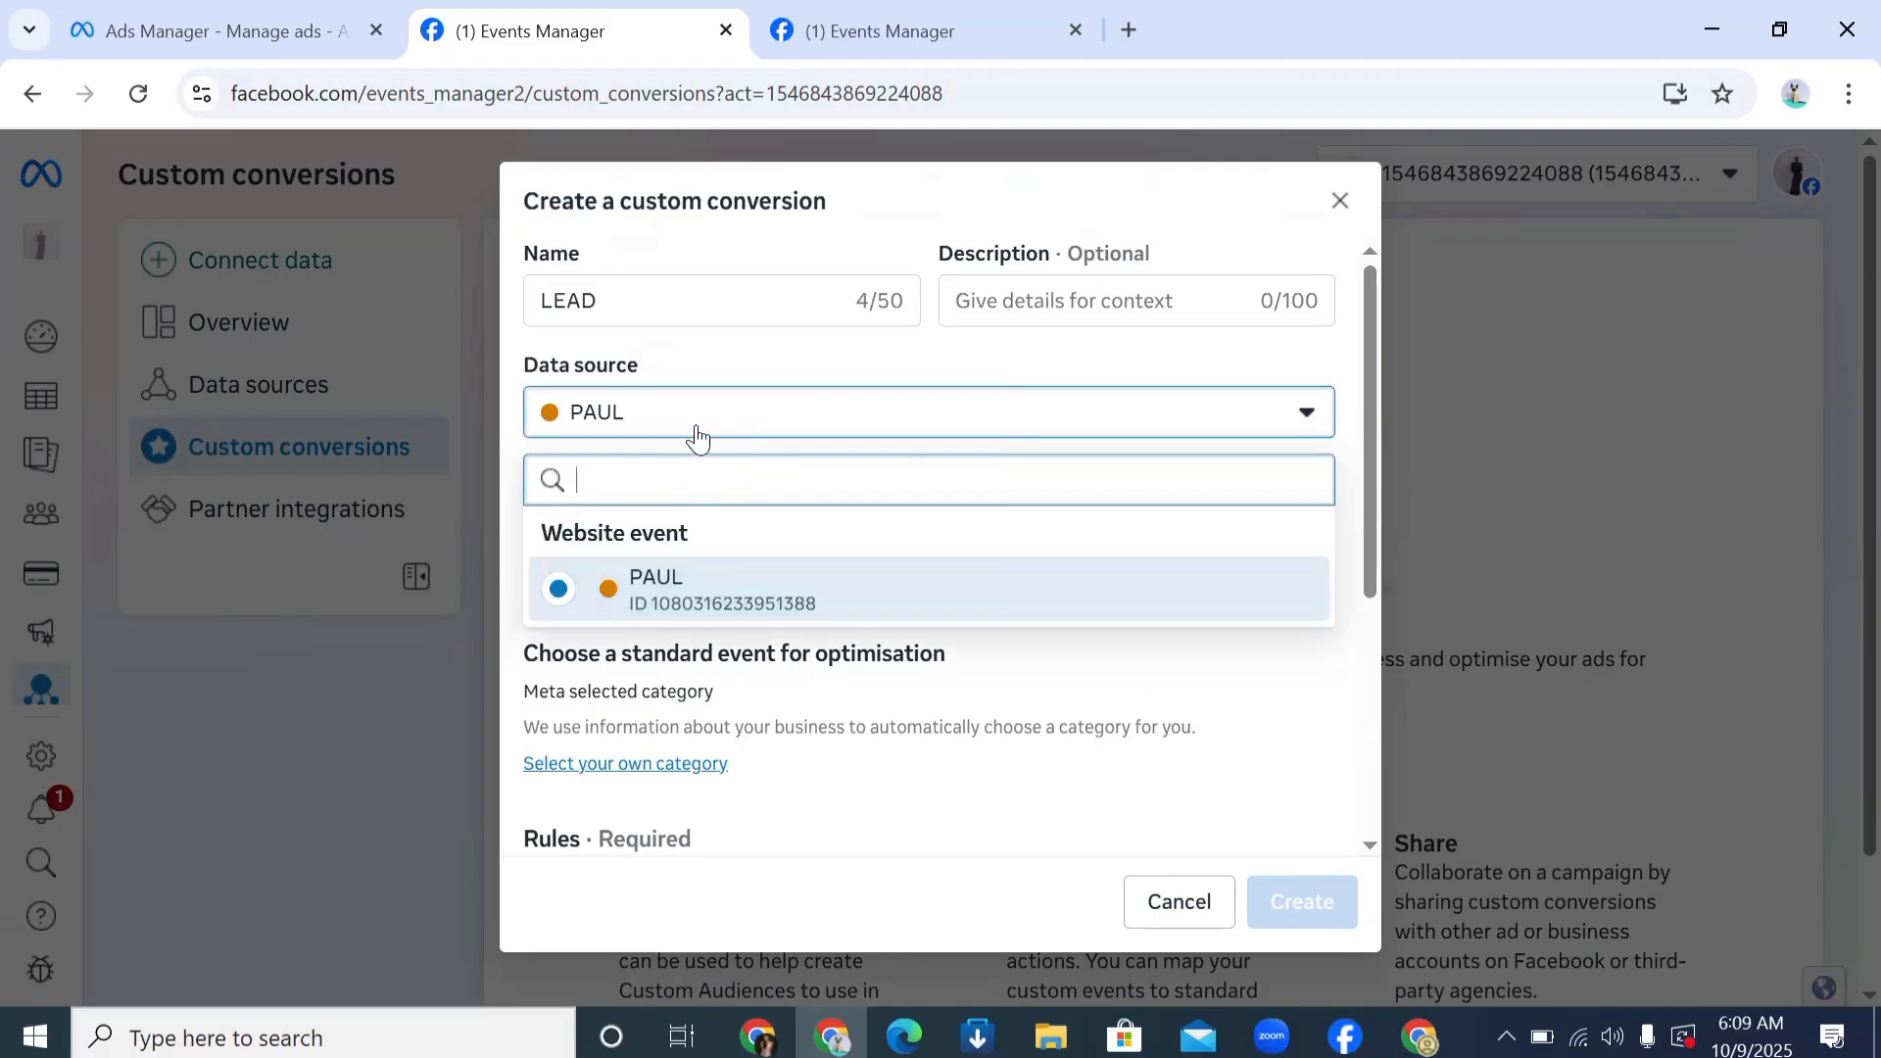
{"action": "left_click", "coordinate": [757, 615]}
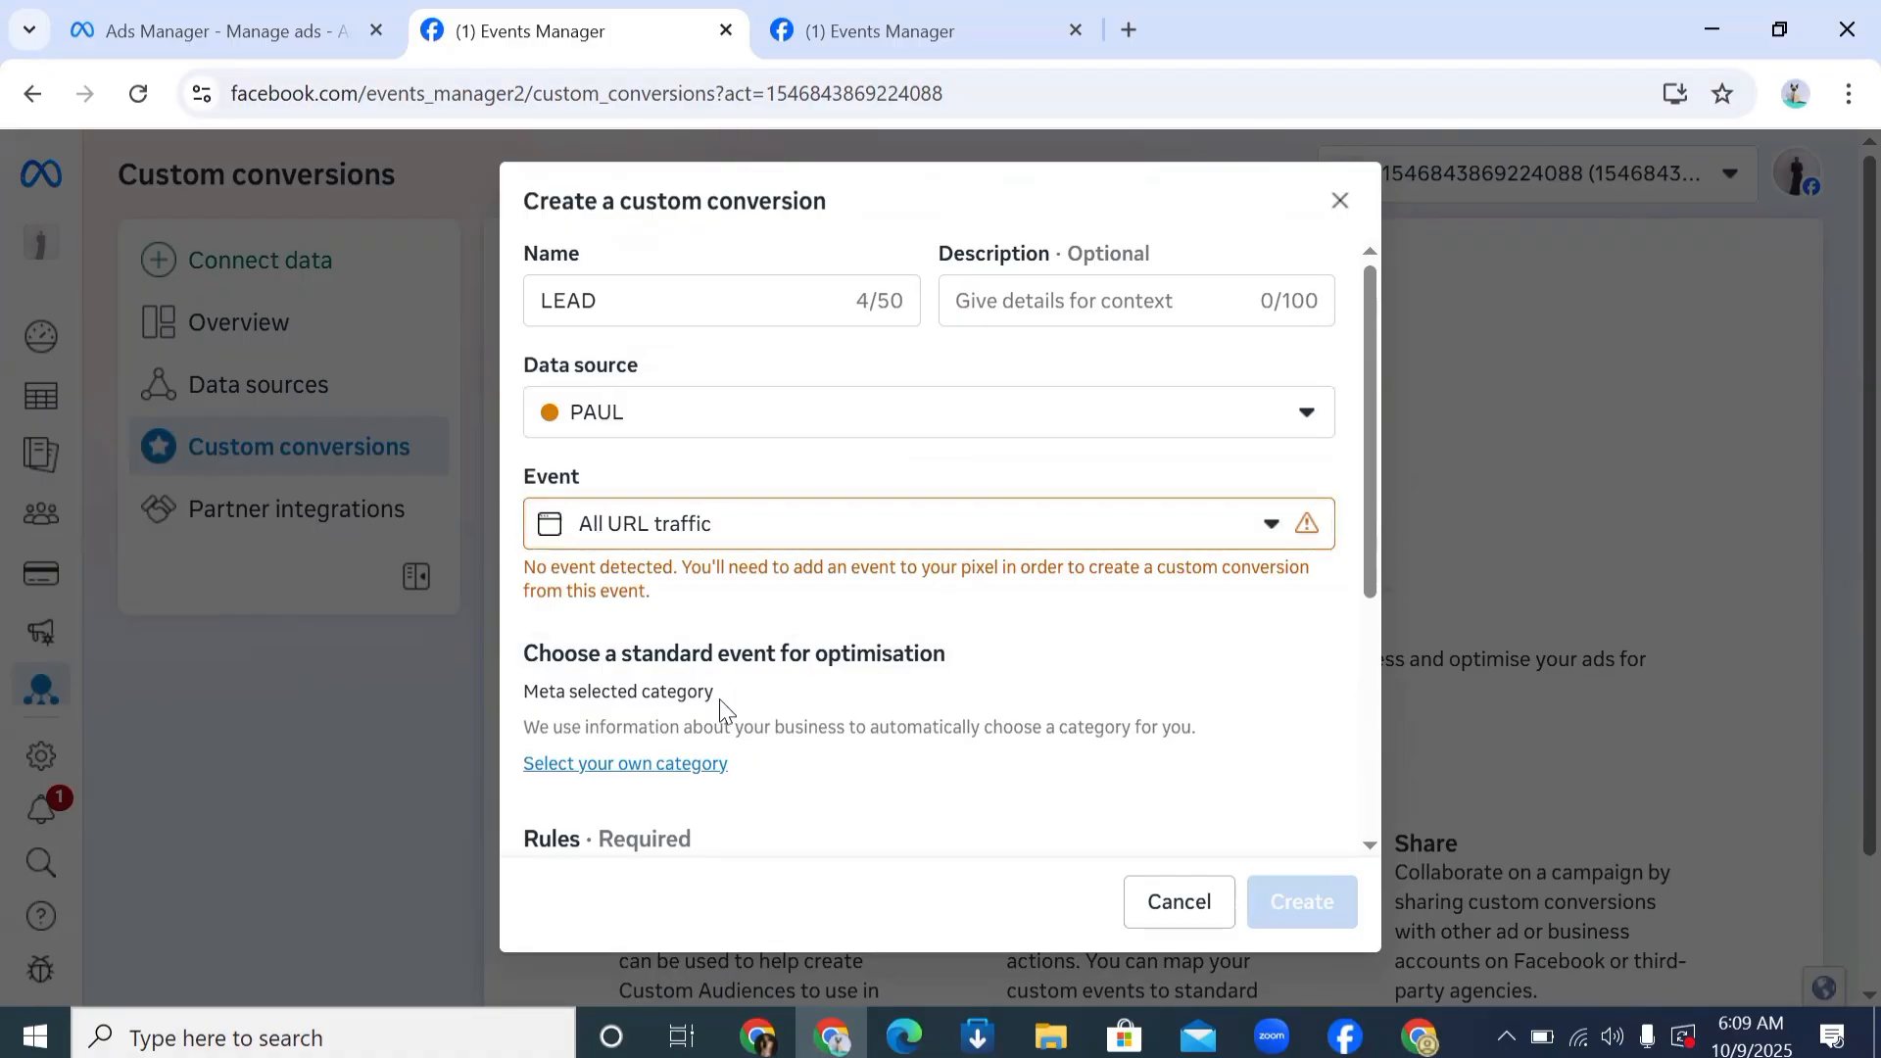
Step: Select an own category for the custom conversion and set Lead as the standard event for optimisation
{"action": "scroll", "coordinate": [600, 768], "scroll_direction": "down", "scroll_amount": 3}
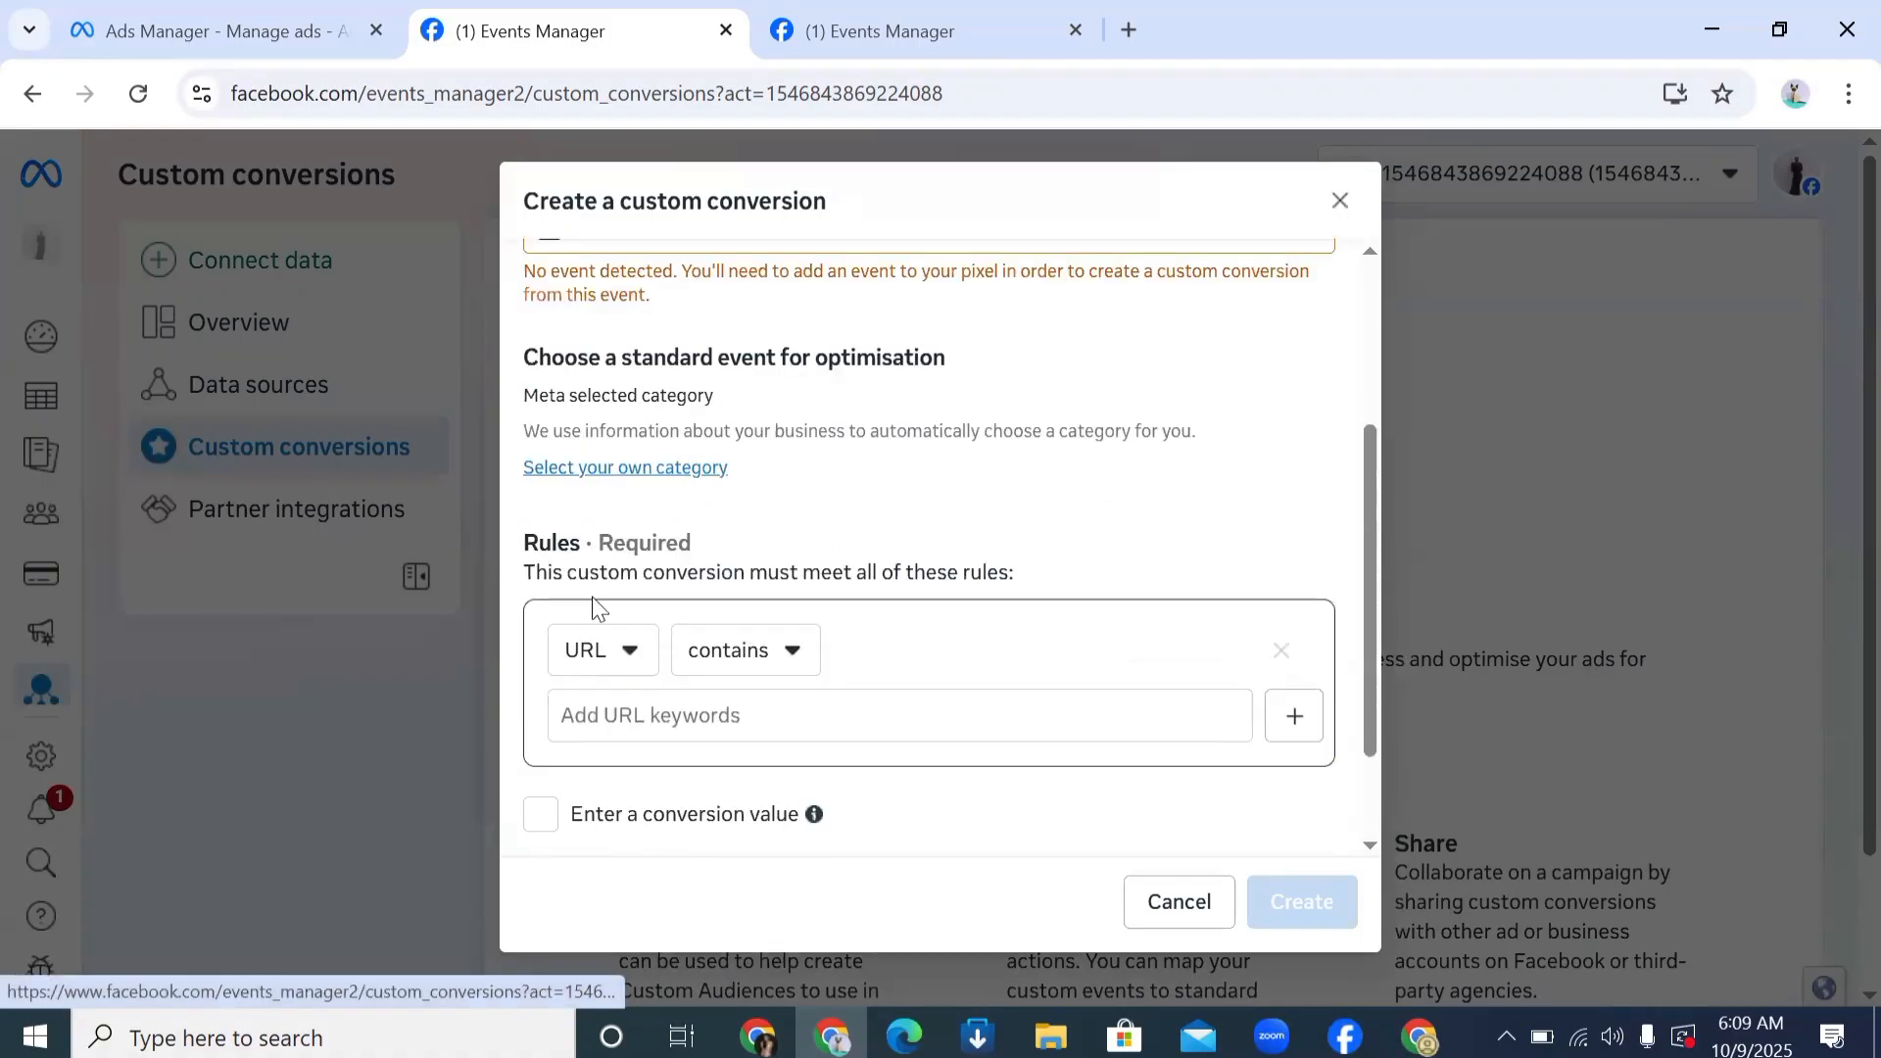
{"action": "left_click", "coordinate": [596, 470]}
{"action": "left_click", "coordinate": [697, 407]}
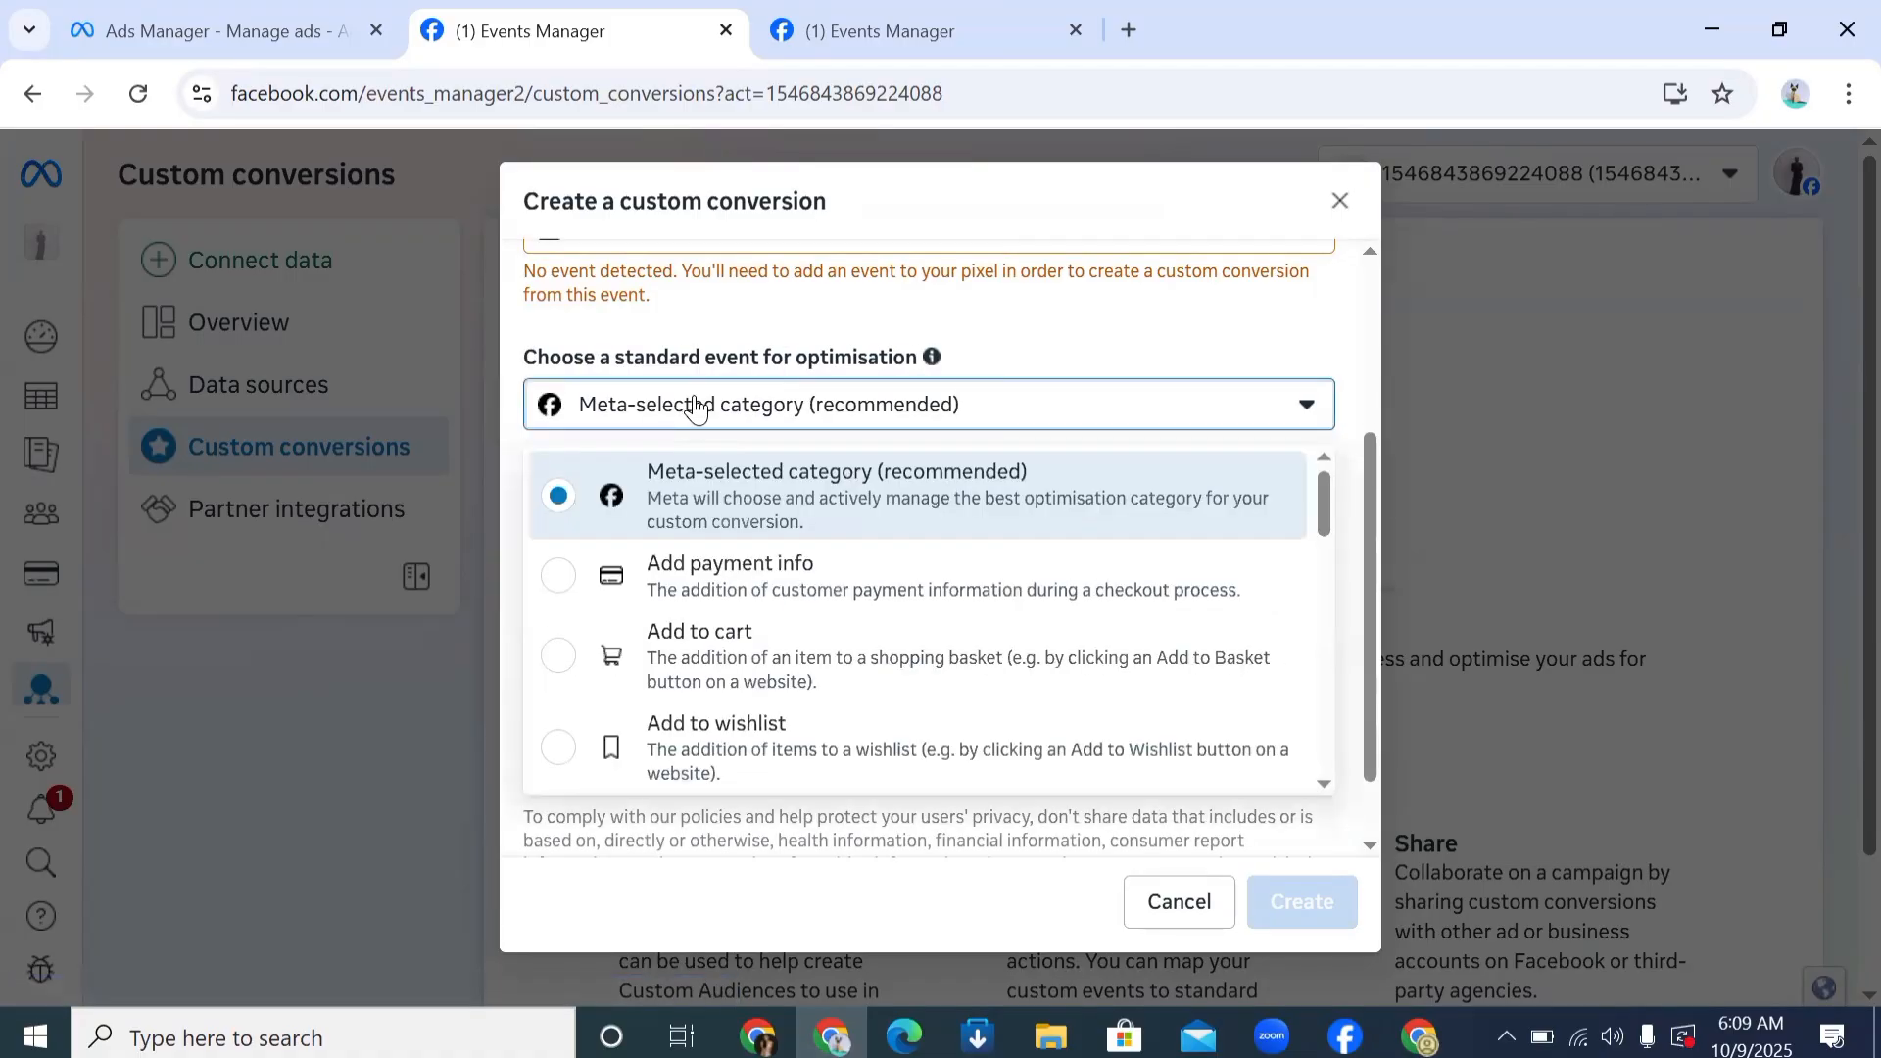
{"action": "scroll", "coordinate": [852, 603], "scroll_direction": "down", "scroll_amount": 5}
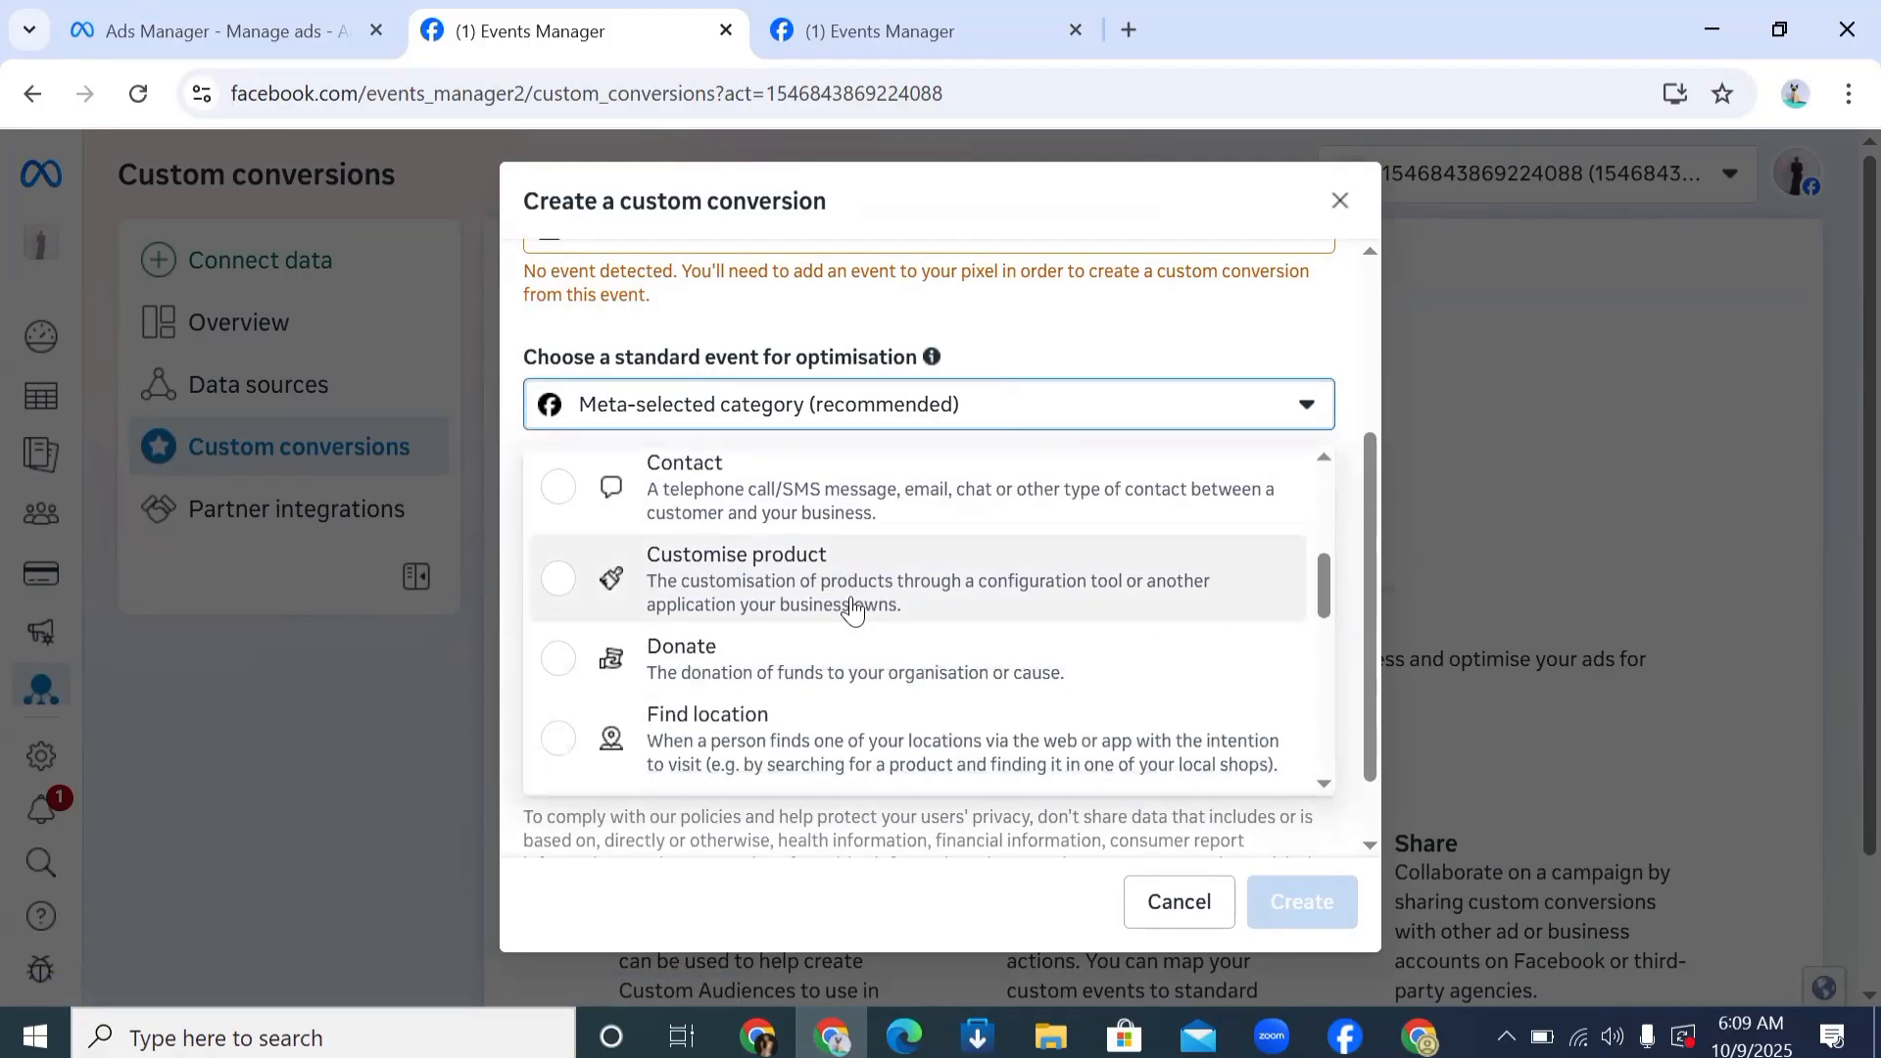
{"action": "scroll", "coordinate": [853, 610], "scroll_direction": "down", "scroll_amount": 4}
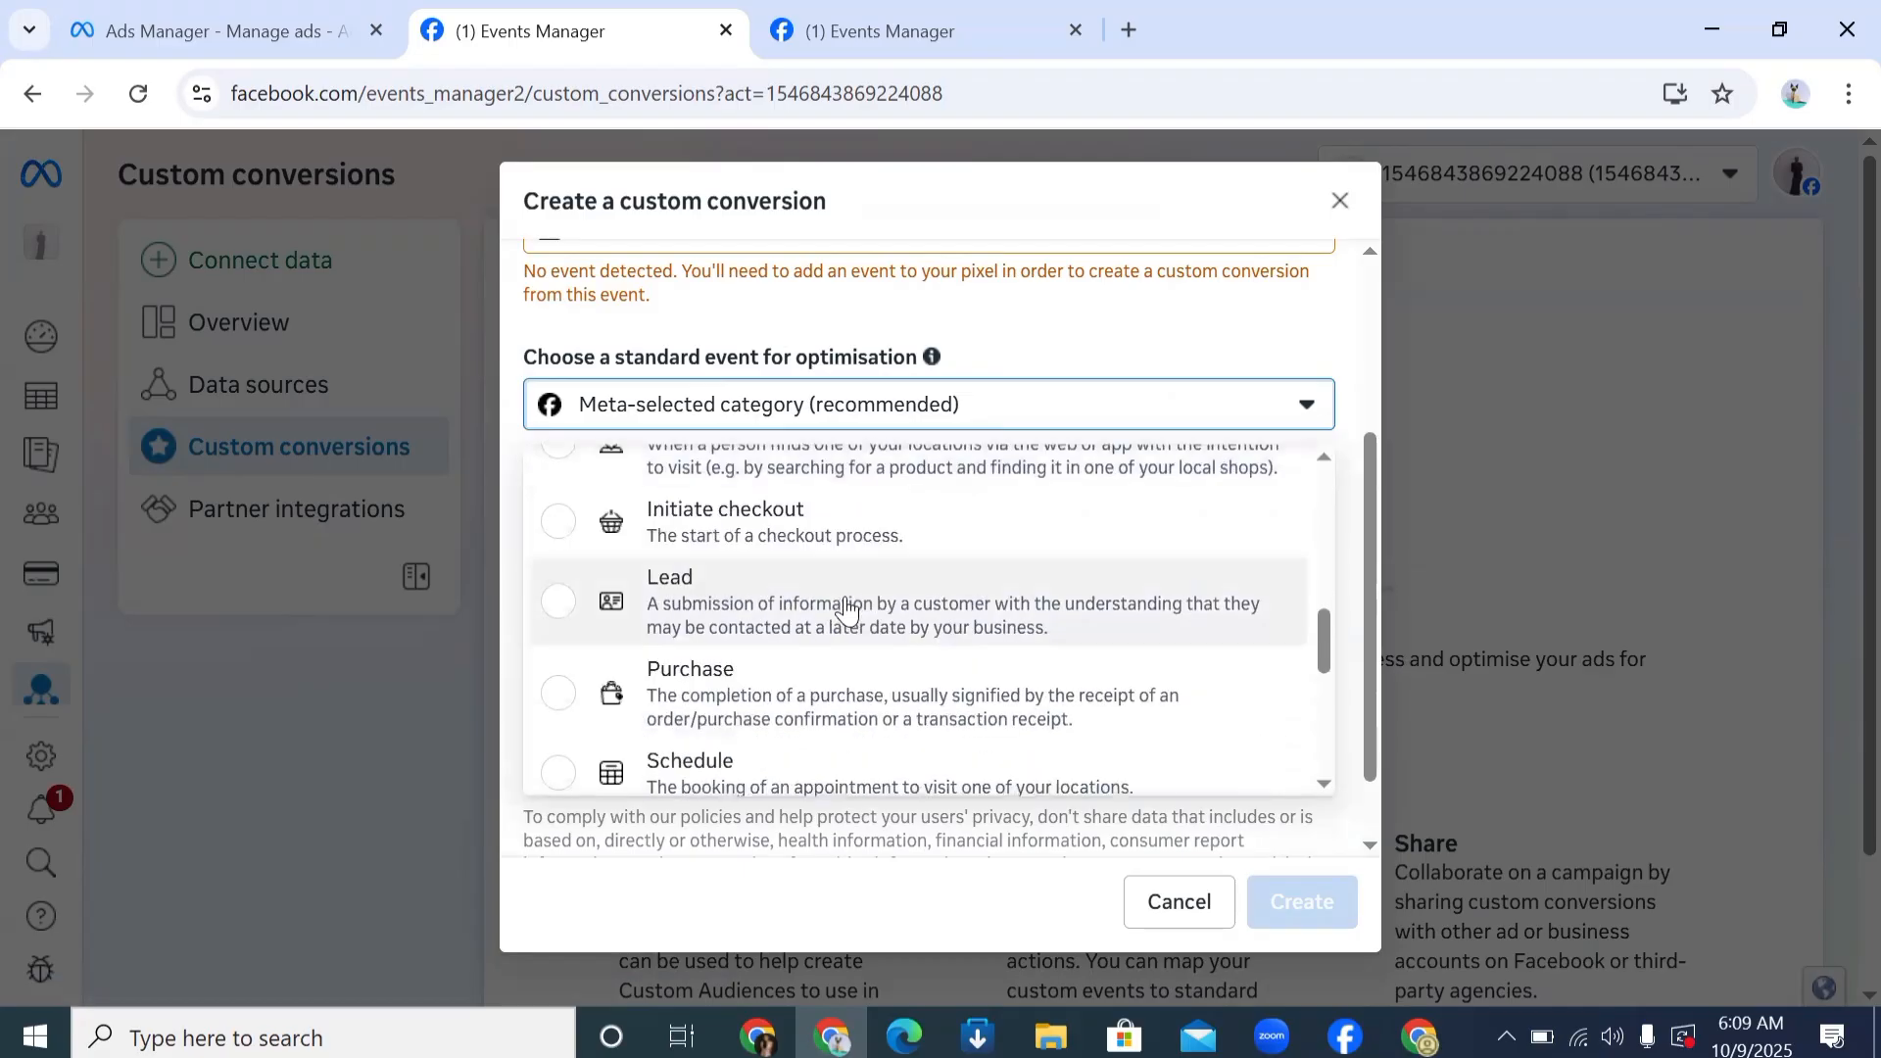
{"action": "left_click", "coordinate": [848, 610]}
{"action": "left_click", "coordinate": [847, 423]}
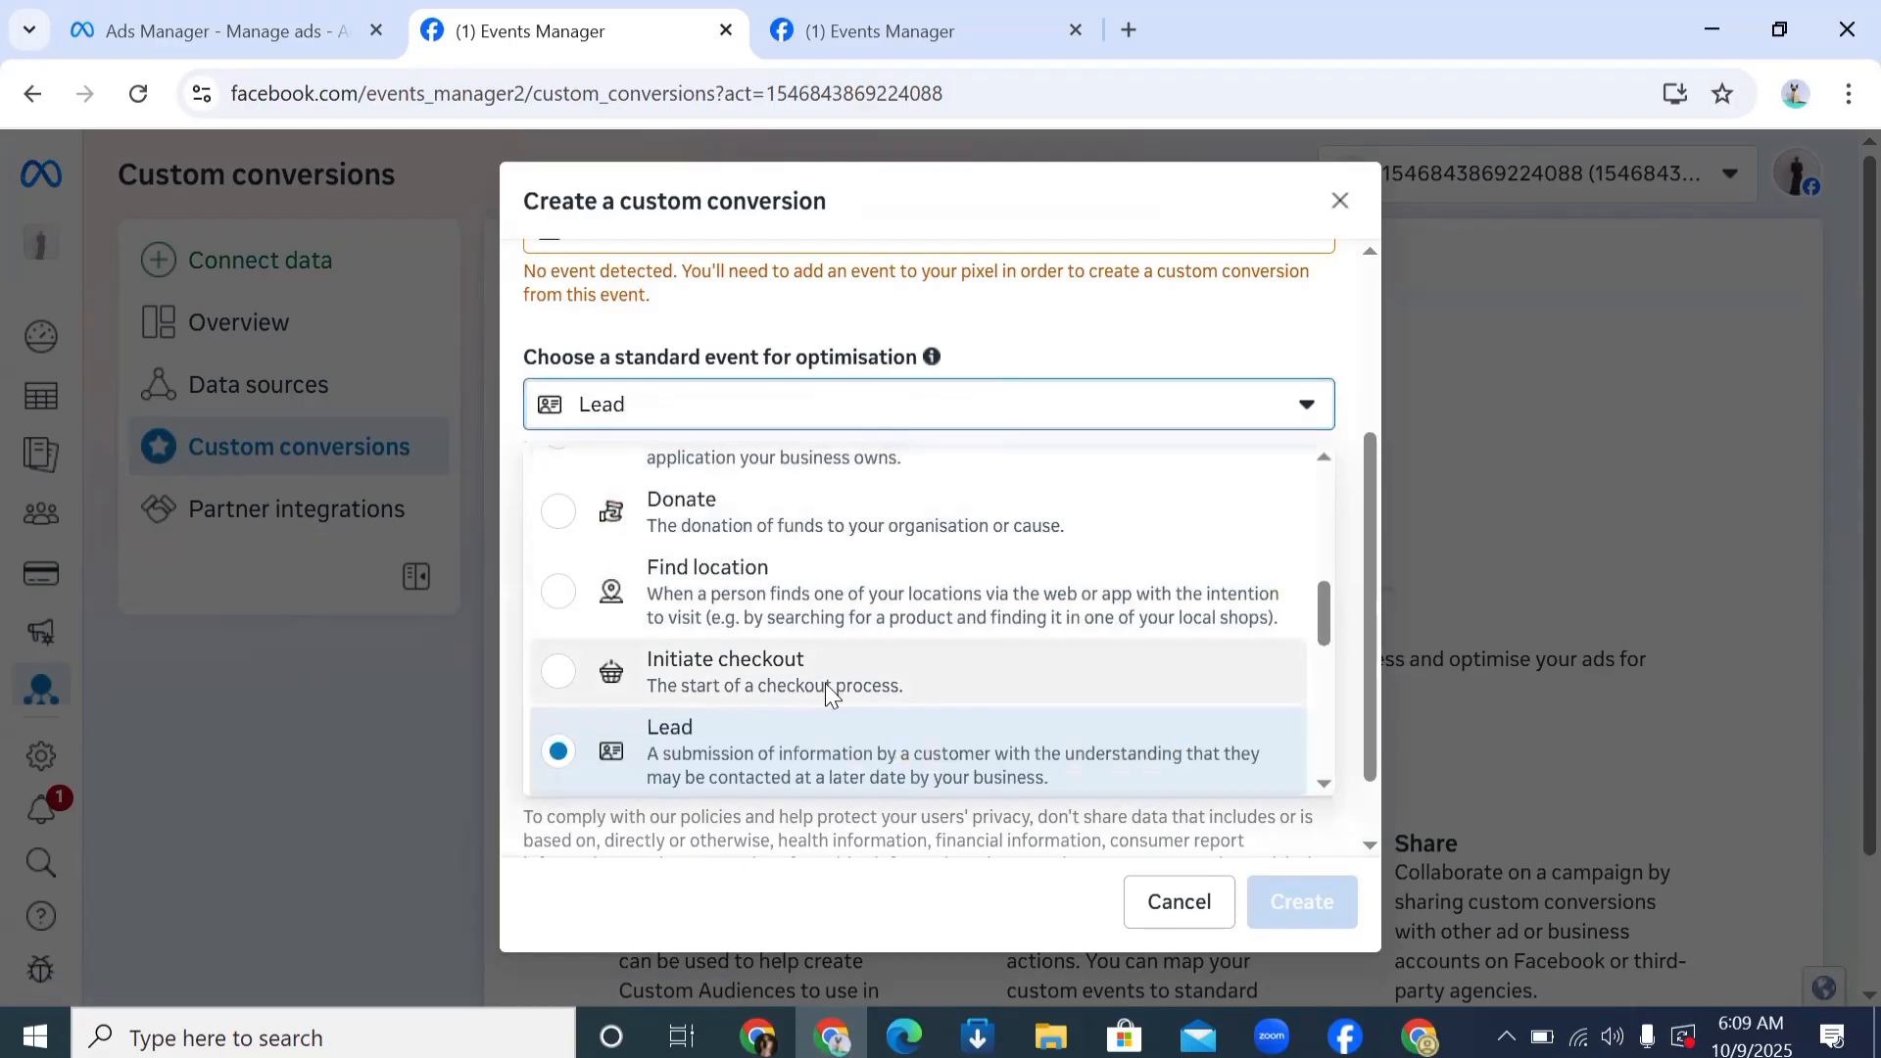
{"action": "scroll", "coordinate": [826, 686], "scroll_direction": "down", "scroll_amount": 3}
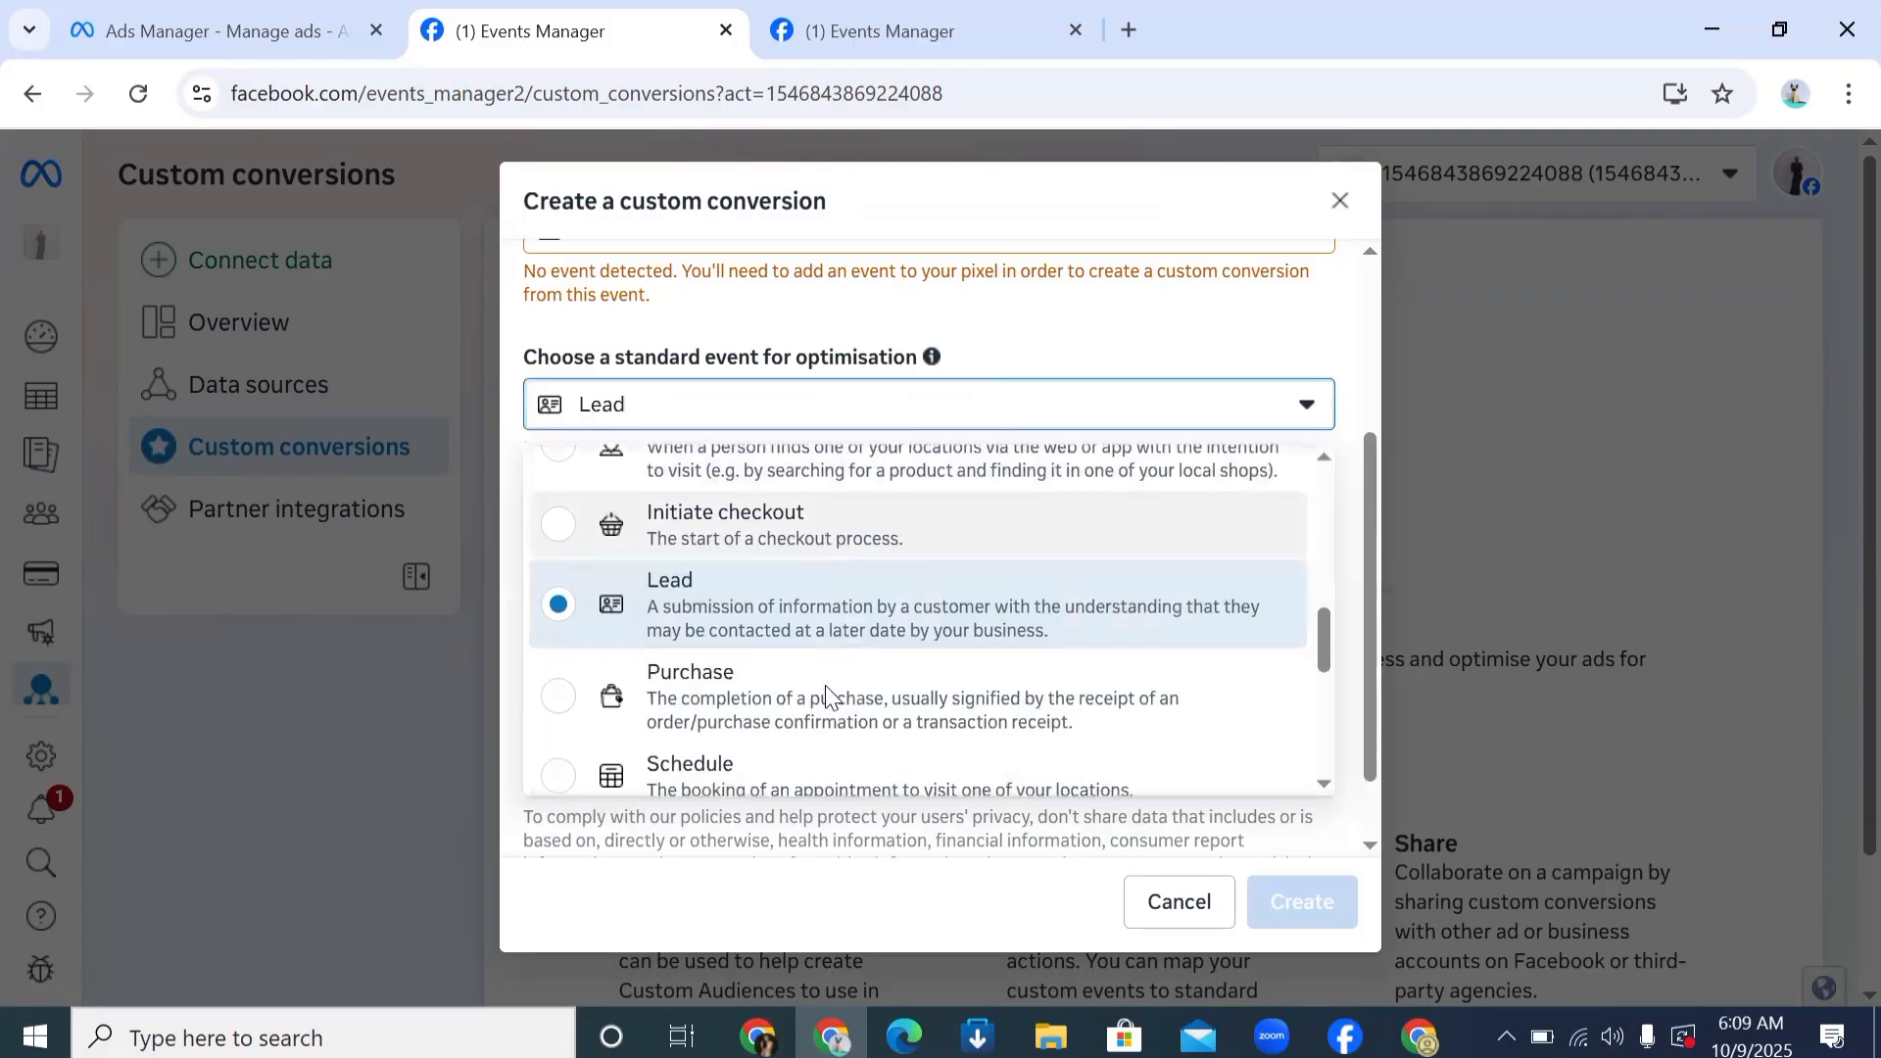
{"action": "left_click", "coordinate": [841, 423]}
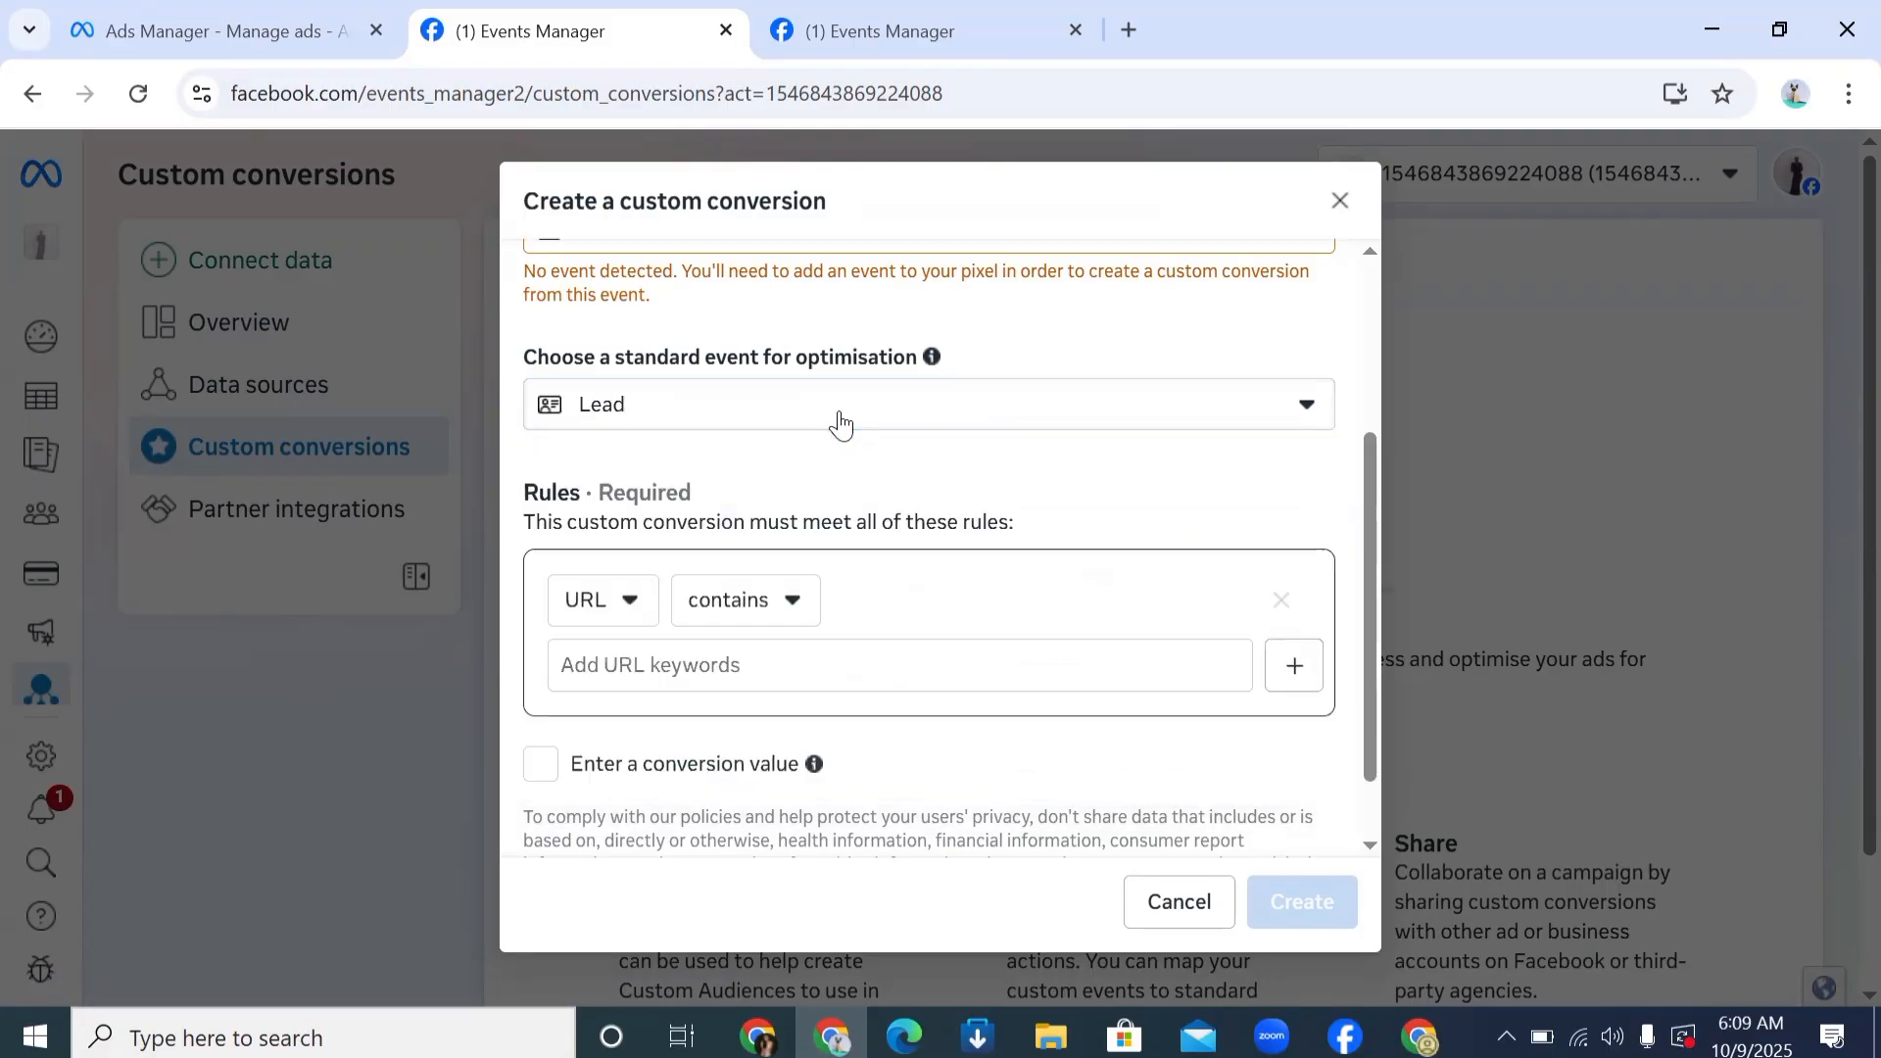
Step: Paste the copied page address as the keyword of the "URL contains" rule
{"action": "left_click", "coordinate": [699, 657]}
{"action": "right_click", "coordinate": [700, 656]}
{"action": "left_click", "coordinate": [737, 663]}
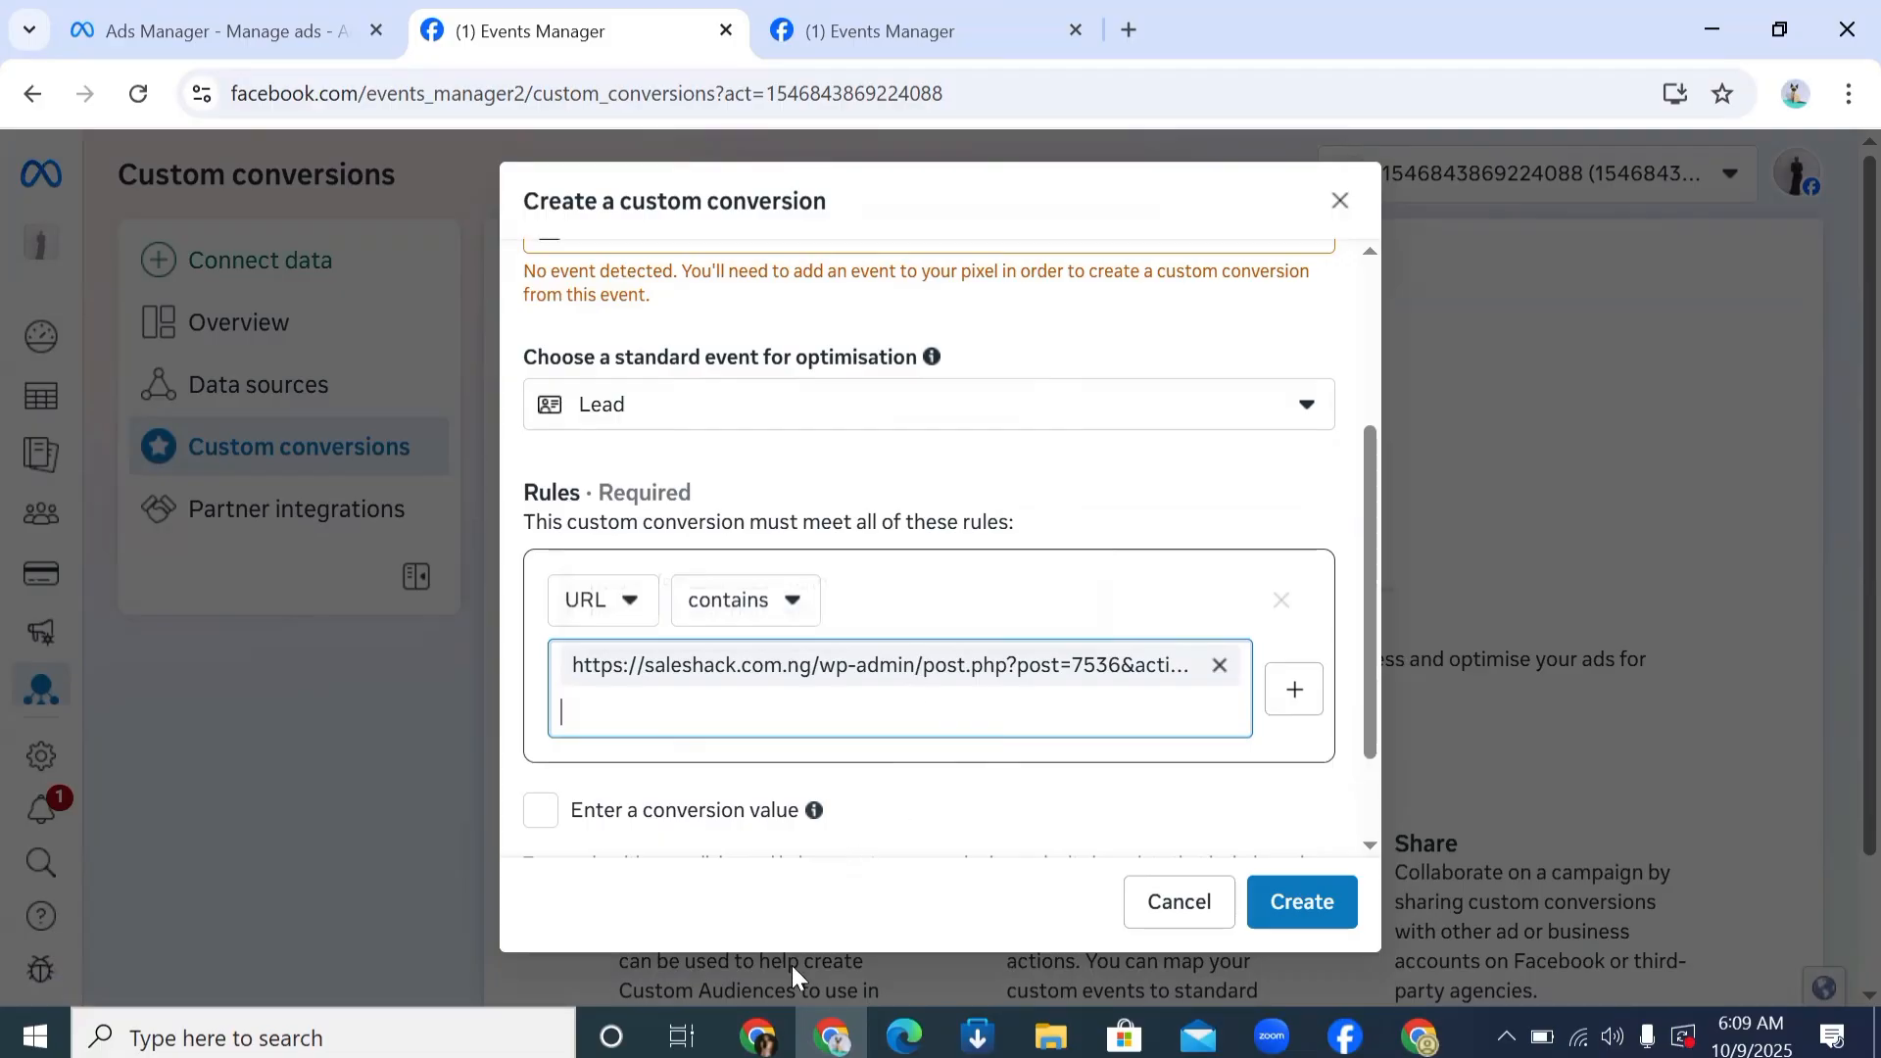
Step: Switch to the WordPress Pages list and open the editor of the "saleshack 2." page in a new tab
{"action": "key", "text": "alt+Tab"}
{"action": "left_click", "coordinate": [253, 24]}
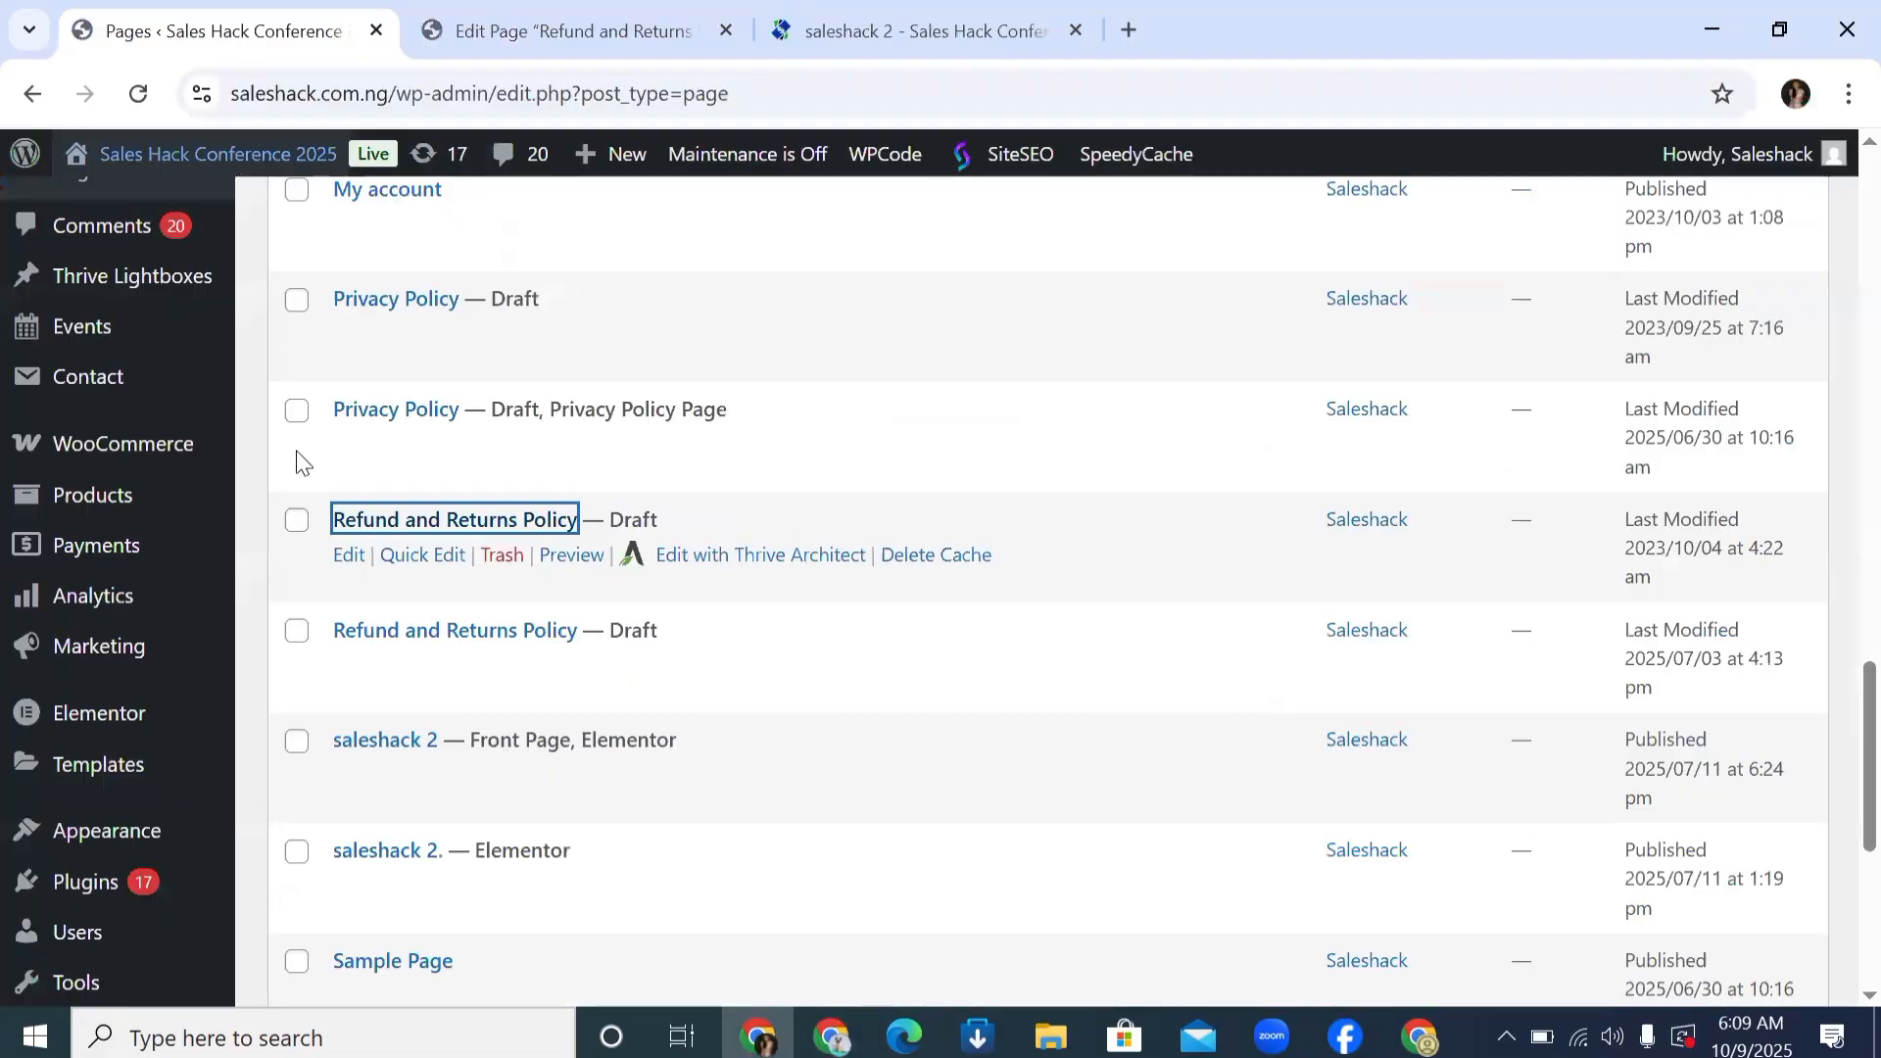
{"action": "scroll", "coordinate": [338, 470], "scroll_direction": "down", "scroll_amount": 1}
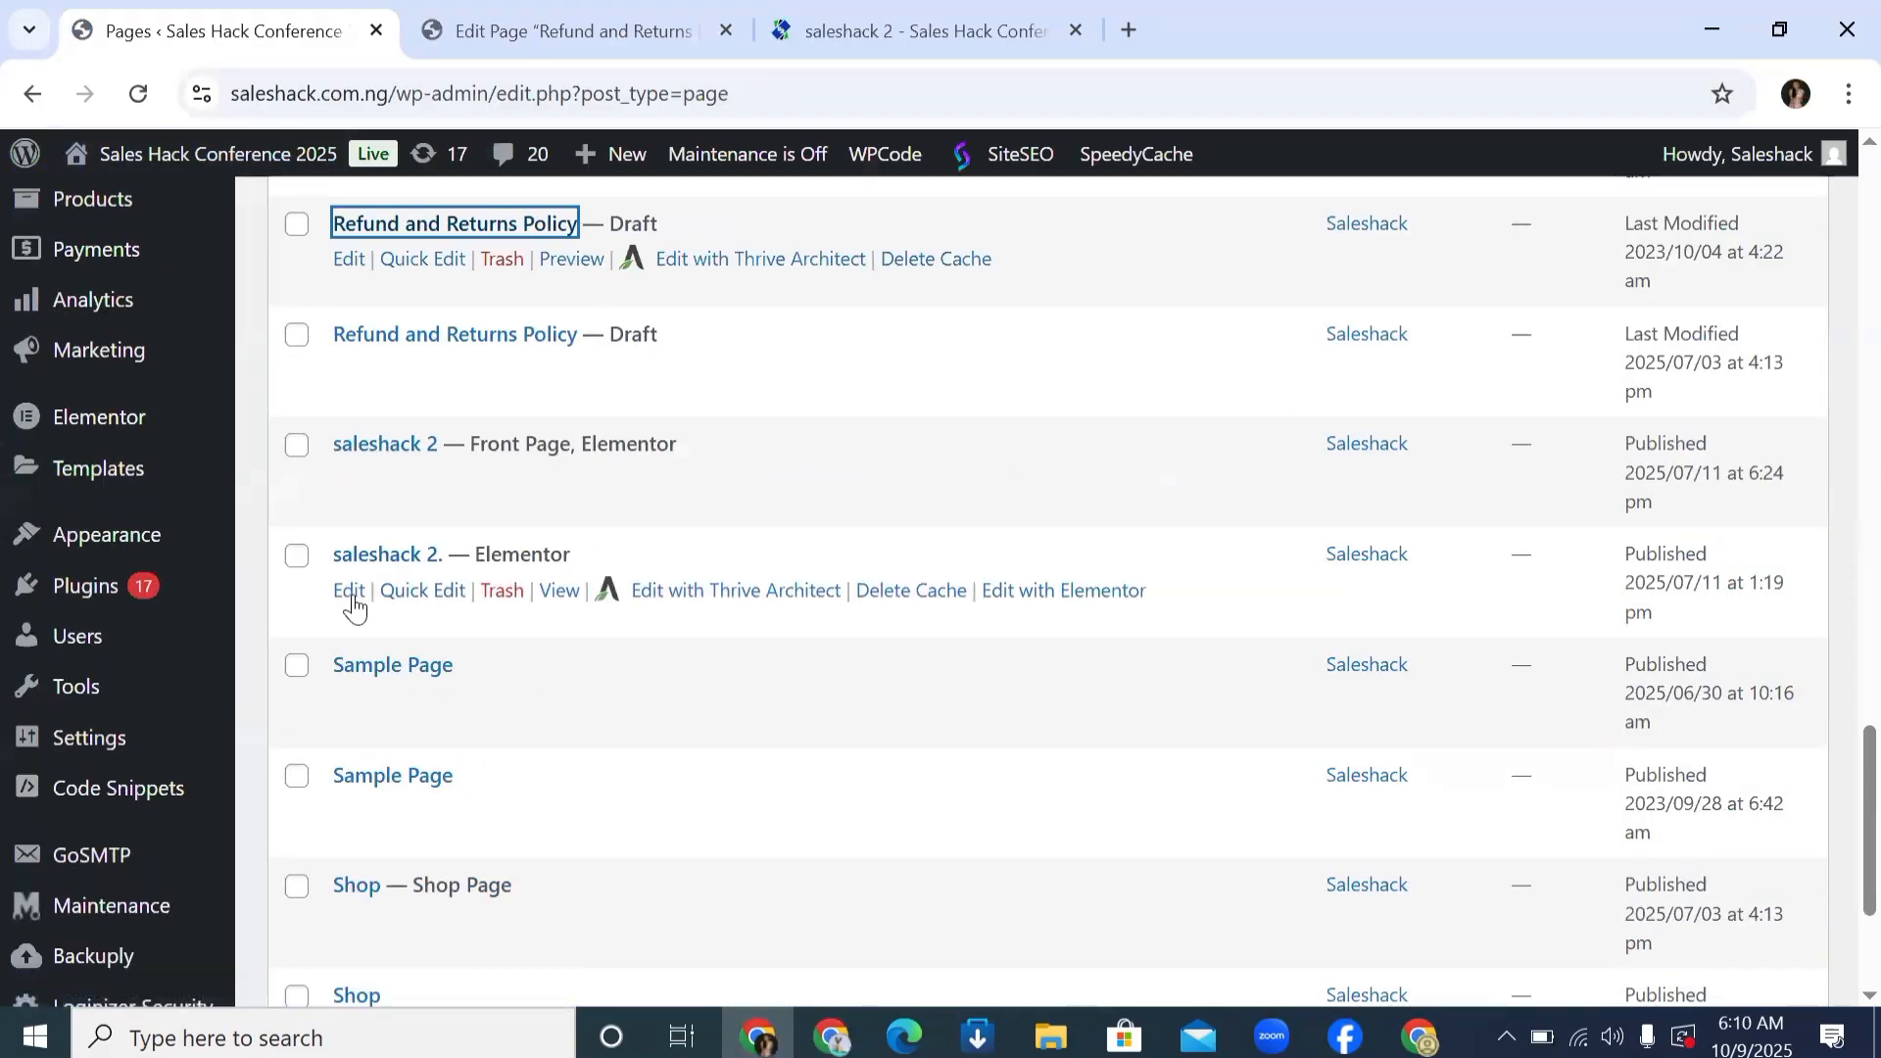
{"action": "left_click", "coordinate": [349, 590], "text": "ctrl"}
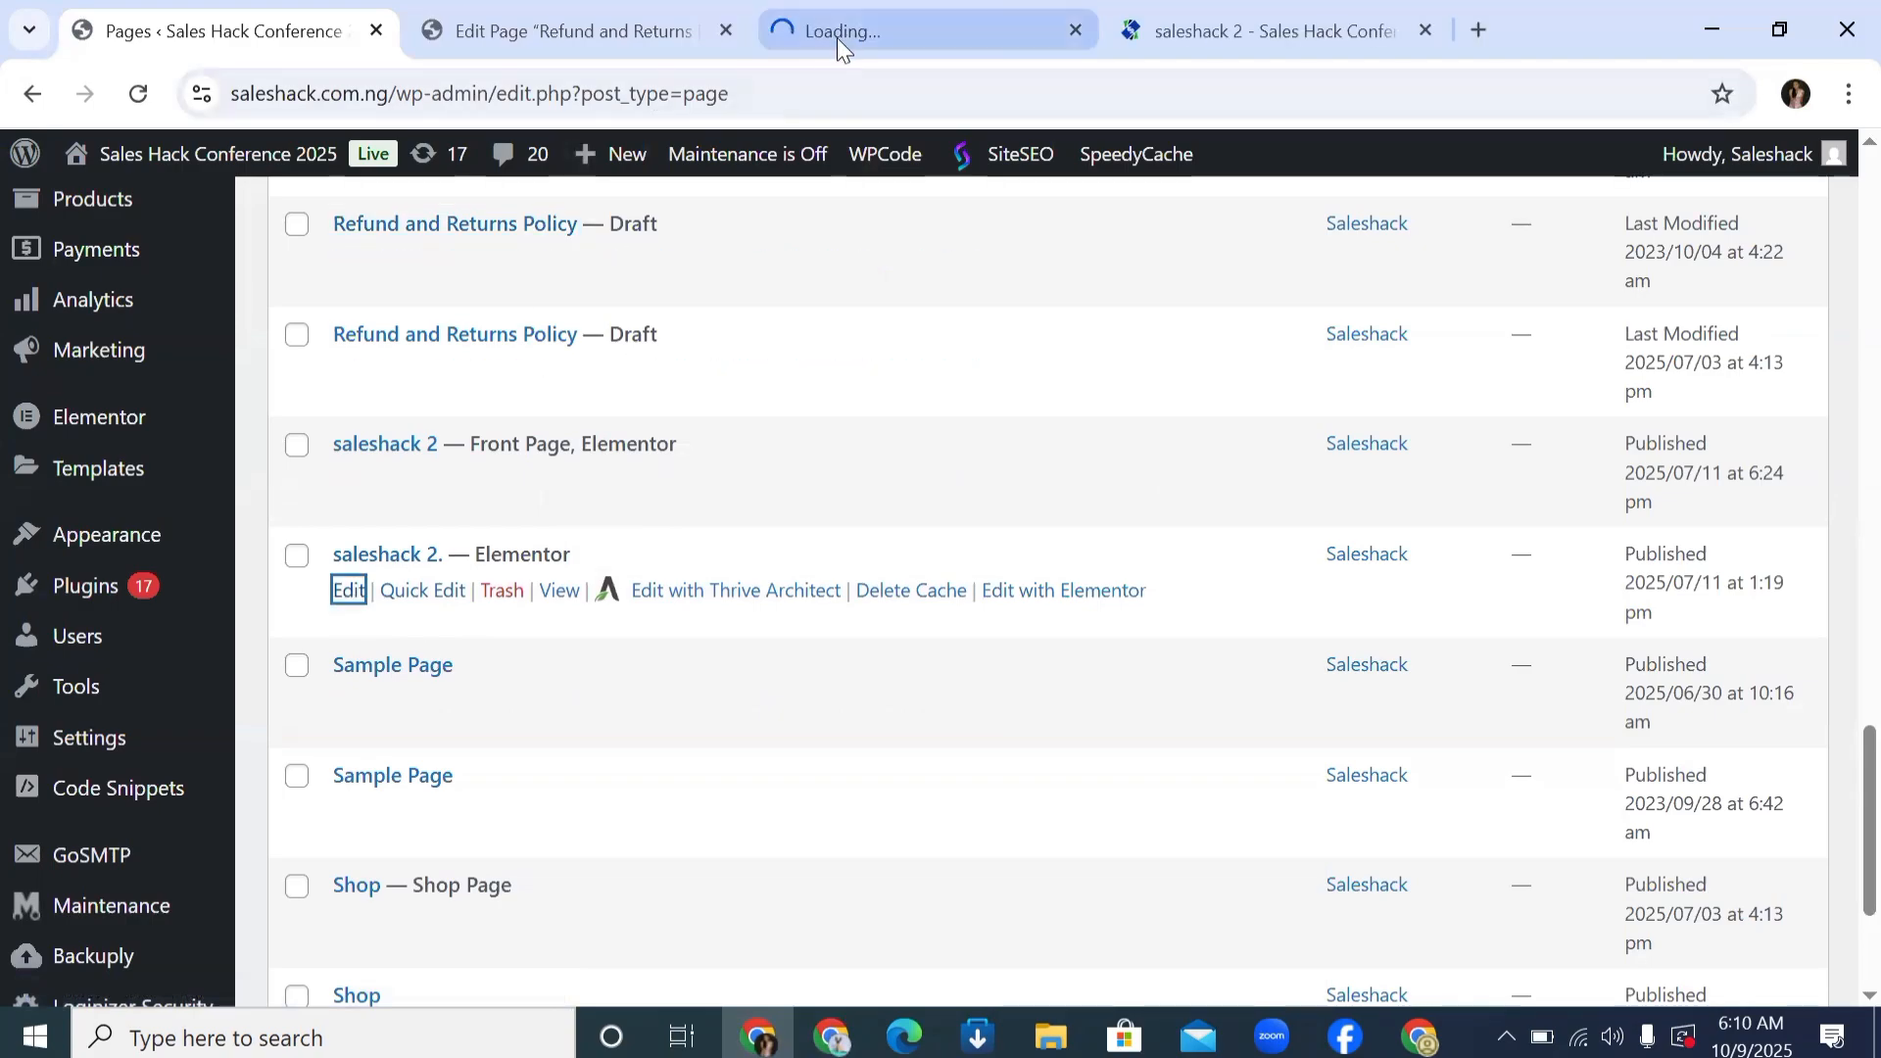
{"action": "left_click", "coordinate": [849, 26]}
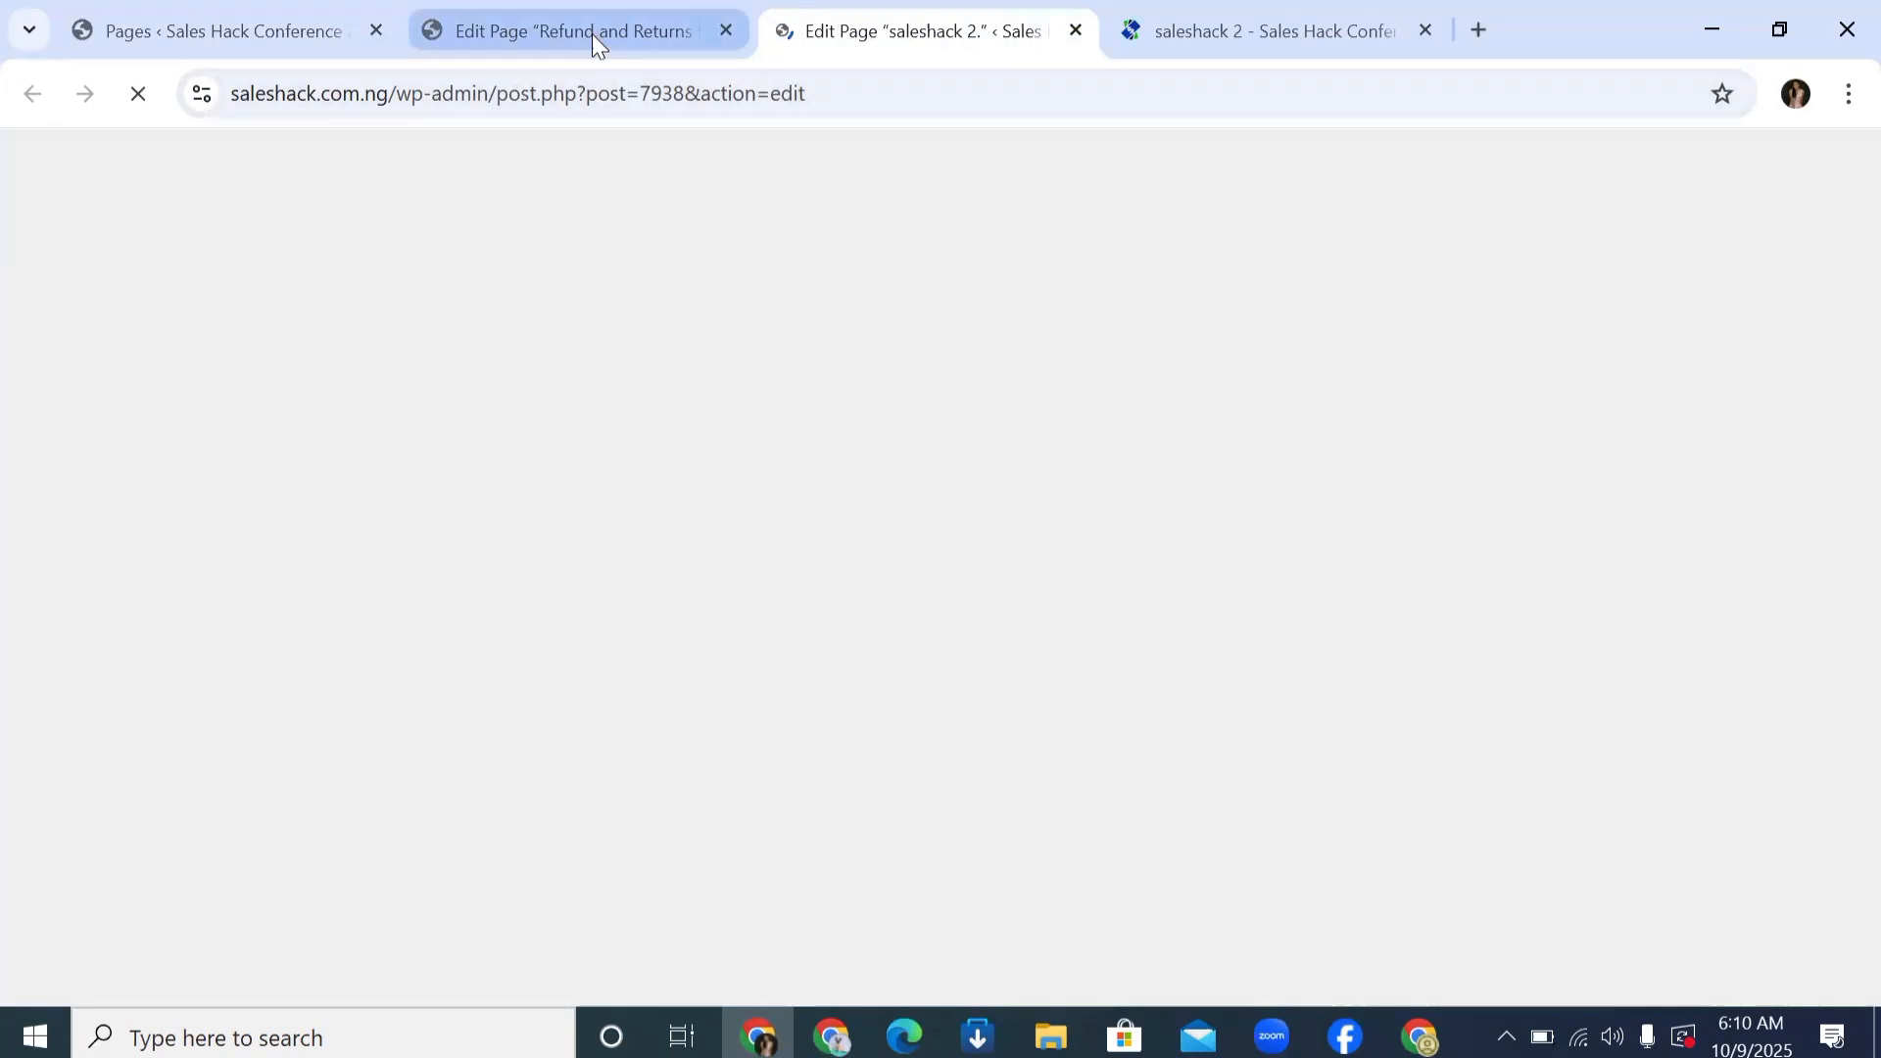
{"action": "left_click", "coordinate": [590, 19]}
{"action": "left_click", "coordinate": [199, 12]}
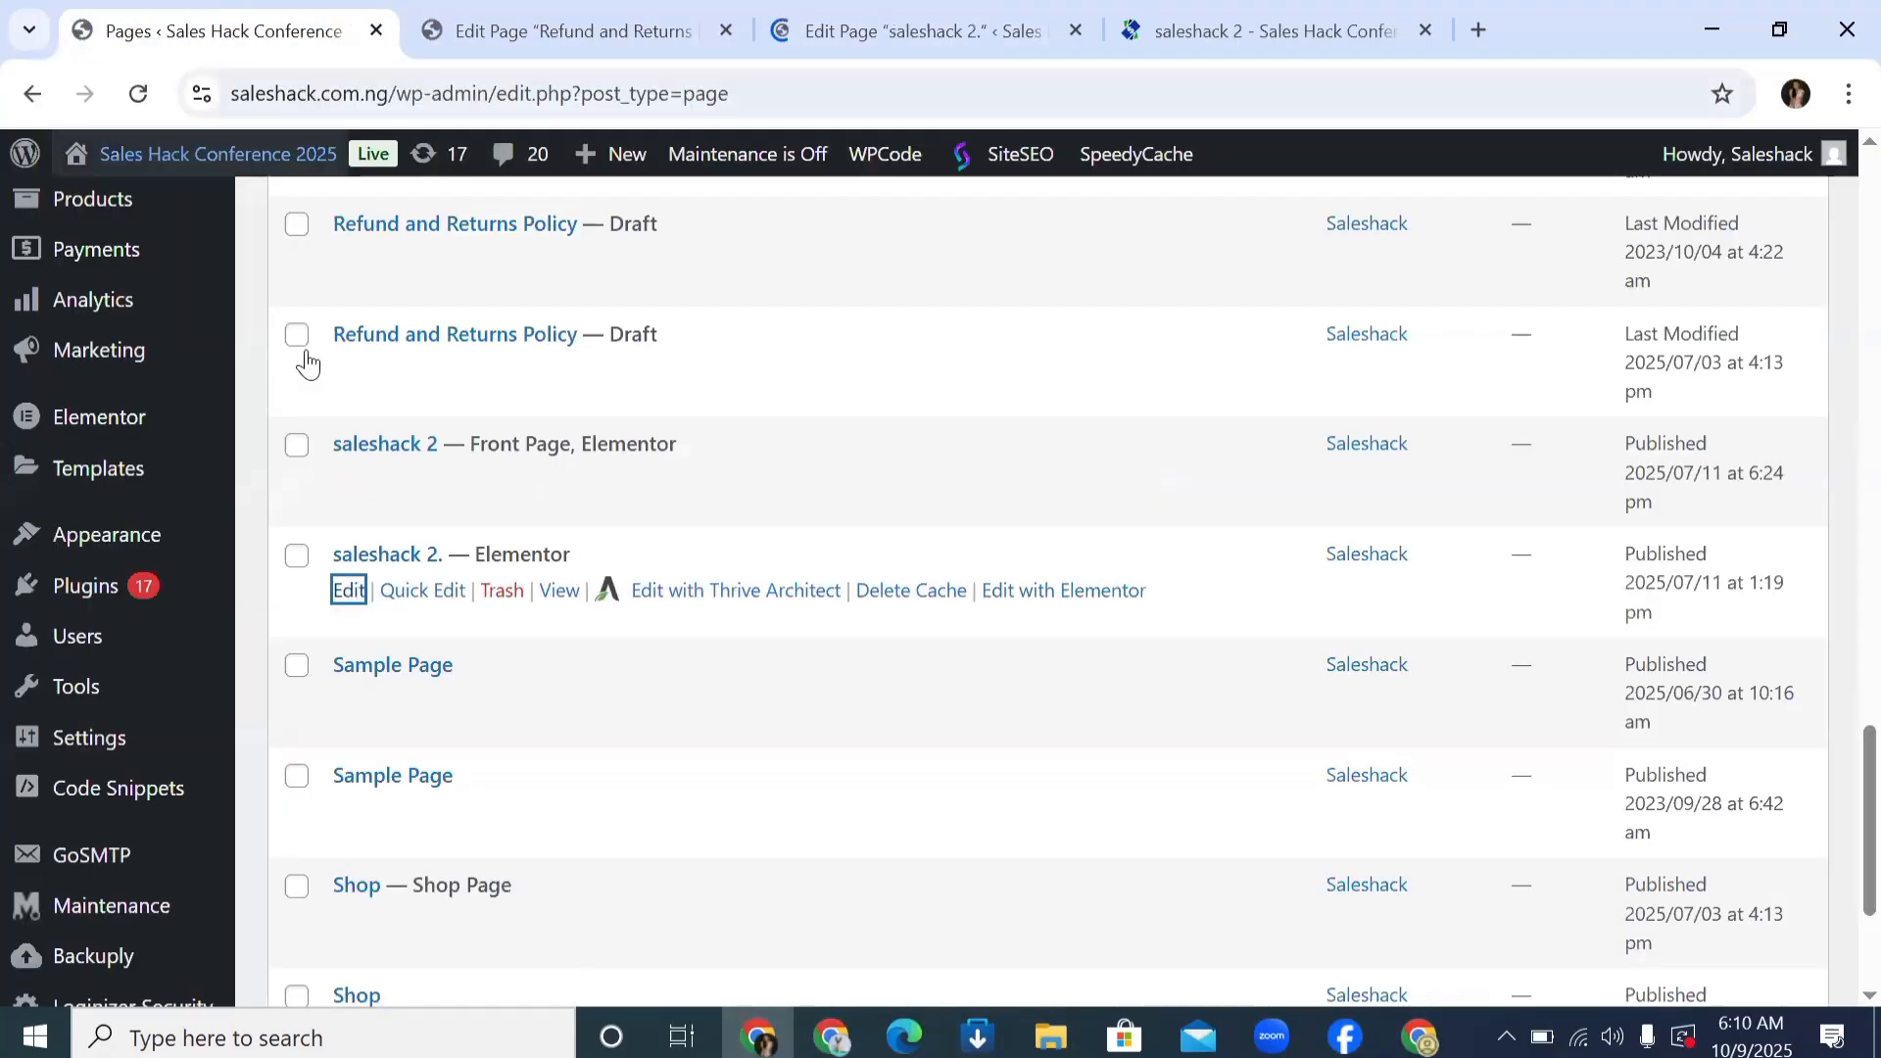
Step: Open the "saleshack 2." page from its title in another new tab and bring that tab to the front
{"action": "right_click", "coordinate": [412, 564]}
{"action": "left_click", "coordinate": [483, 596]}
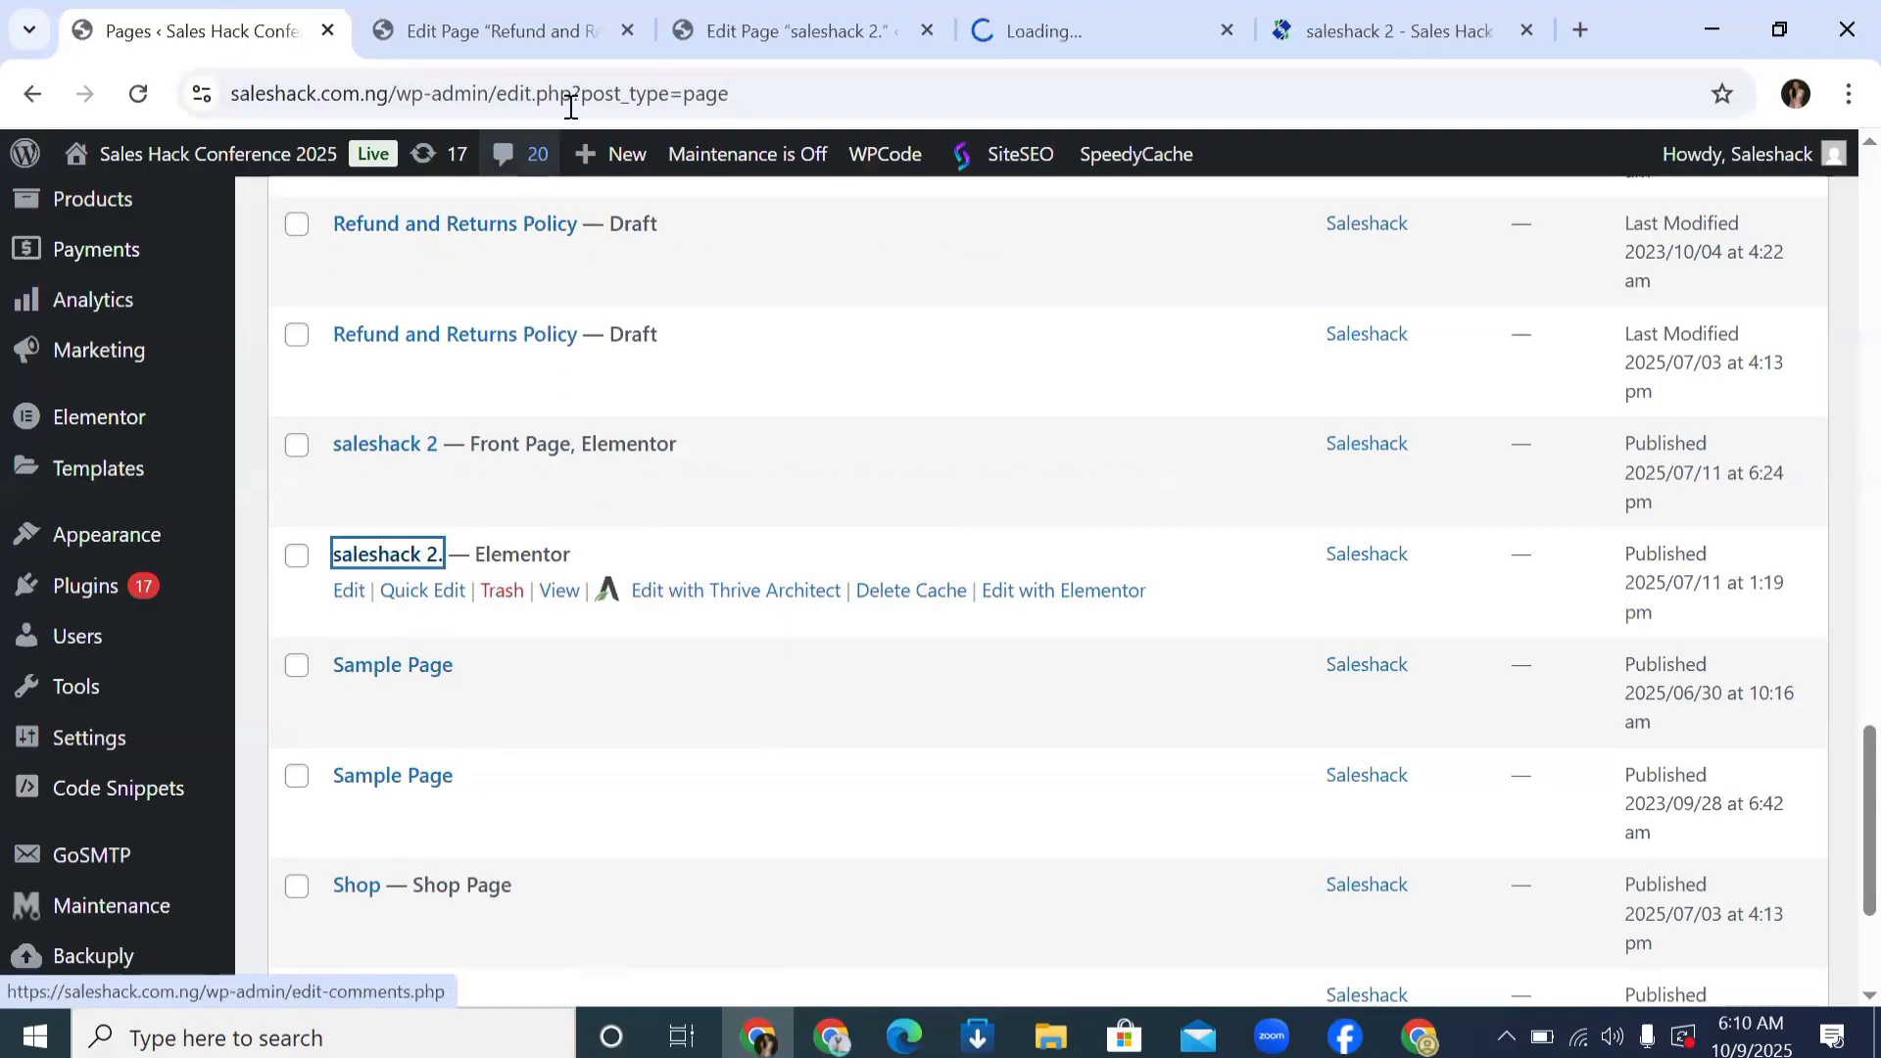
{"action": "left_click", "coordinate": [1019, 9]}
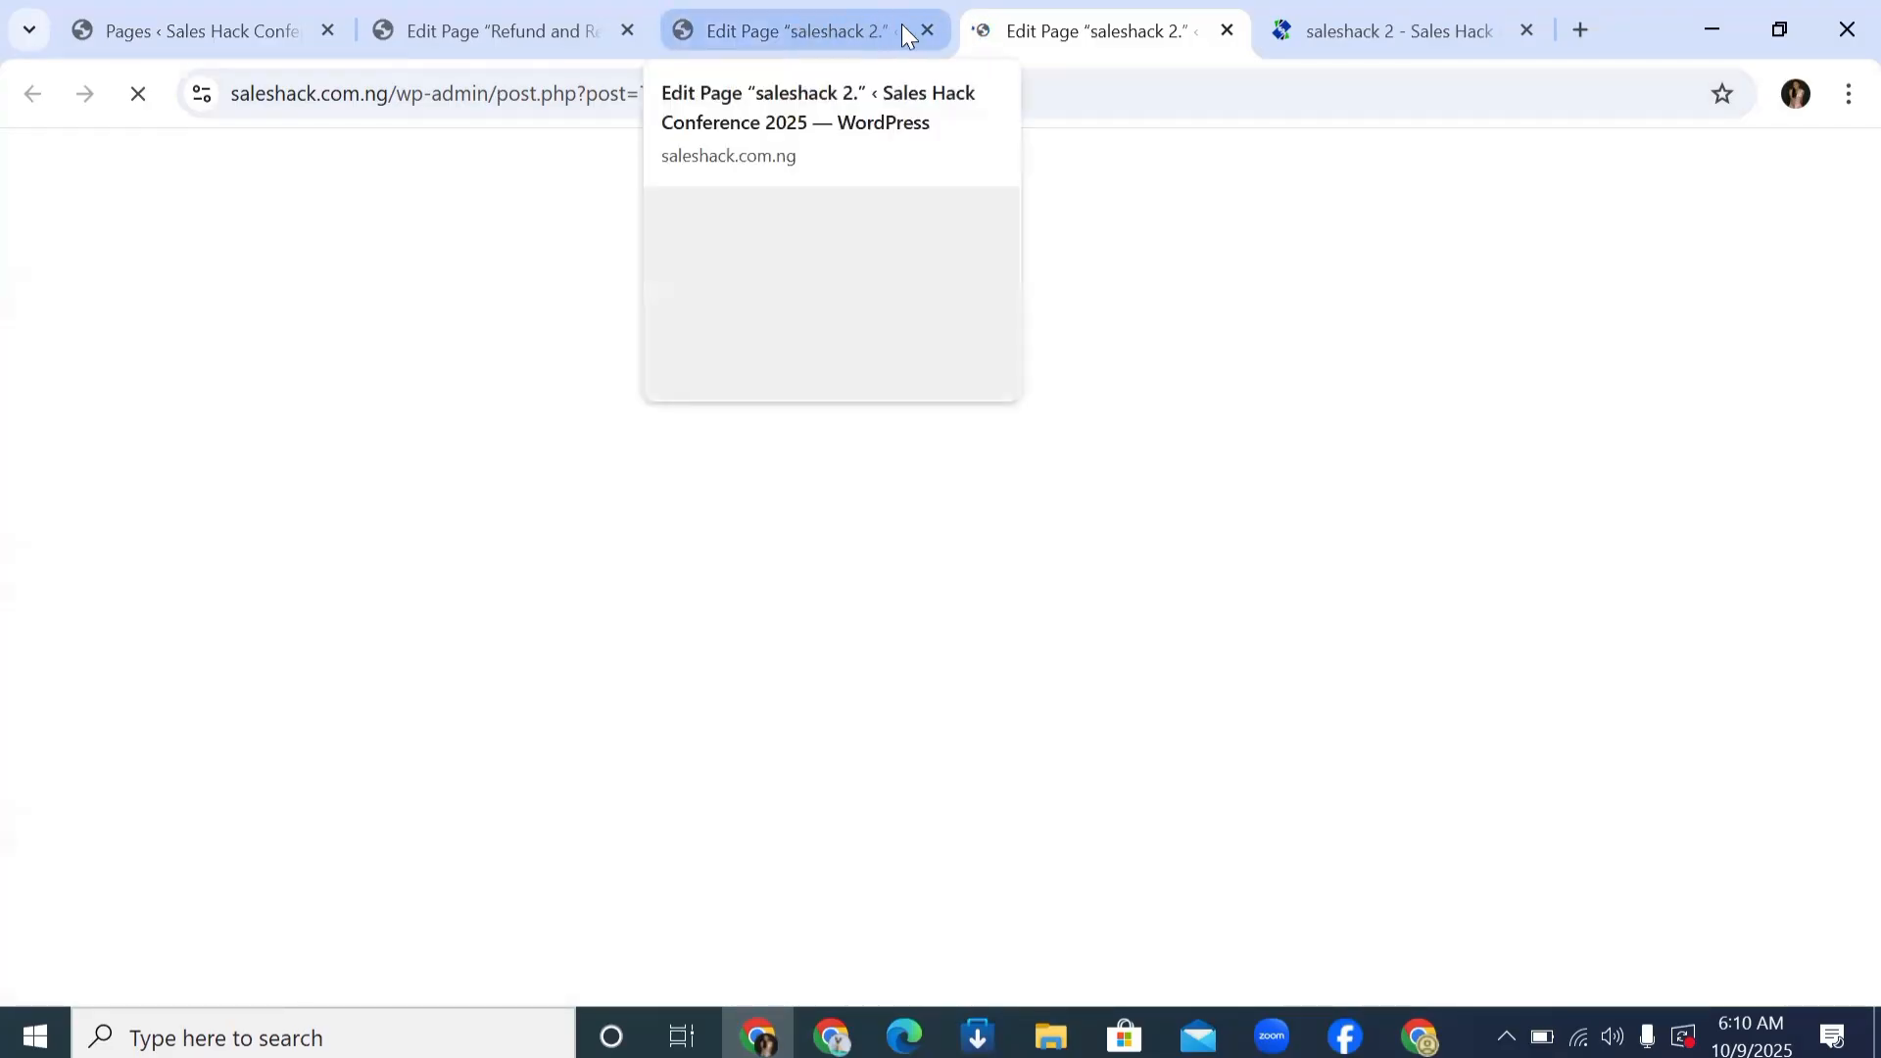
Step: Close both "saleshack 2." editor tabs and return to the WordPress Pages list
{"action": "left_click", "coordinate": [912, 23]}
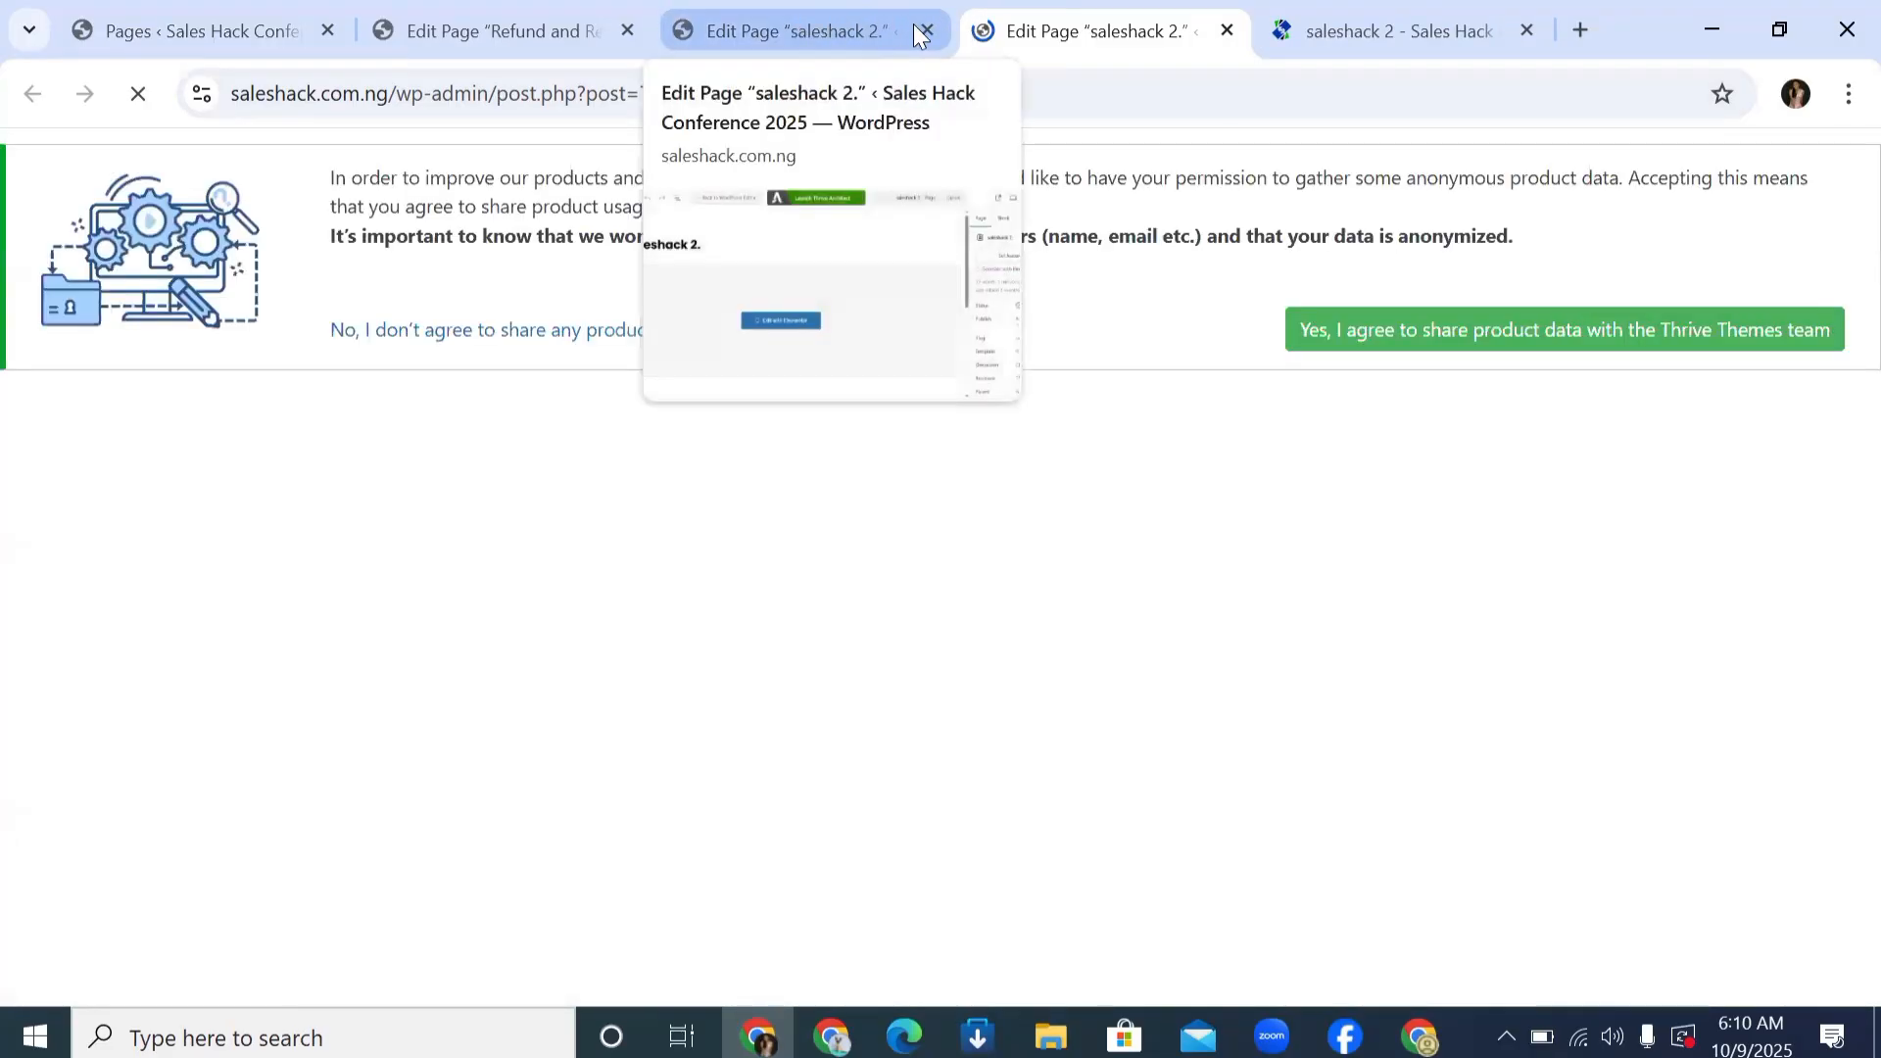
{"action": "left_click", "coordinate": [926, 32]}
{"action": "left_click", "coordinate": [926, 32]}
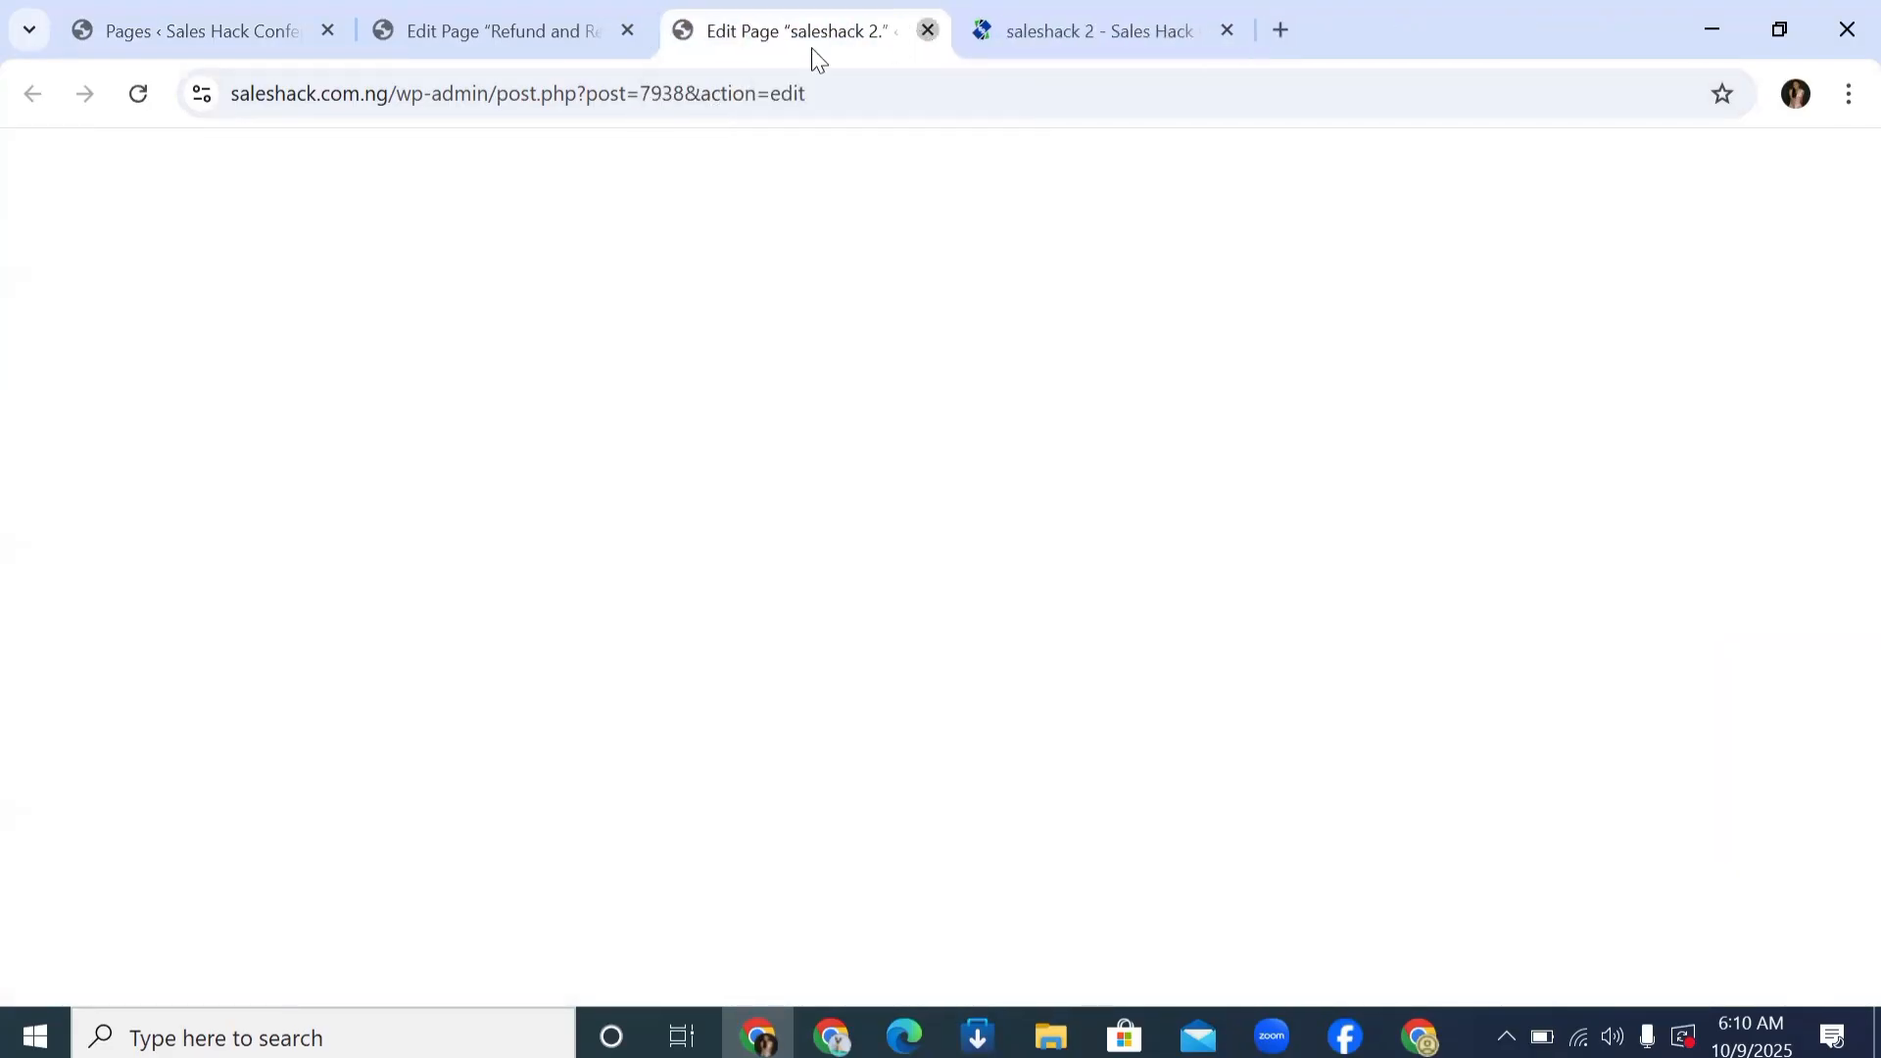
{"action": "left_click", "coordinate": [299, 55]}
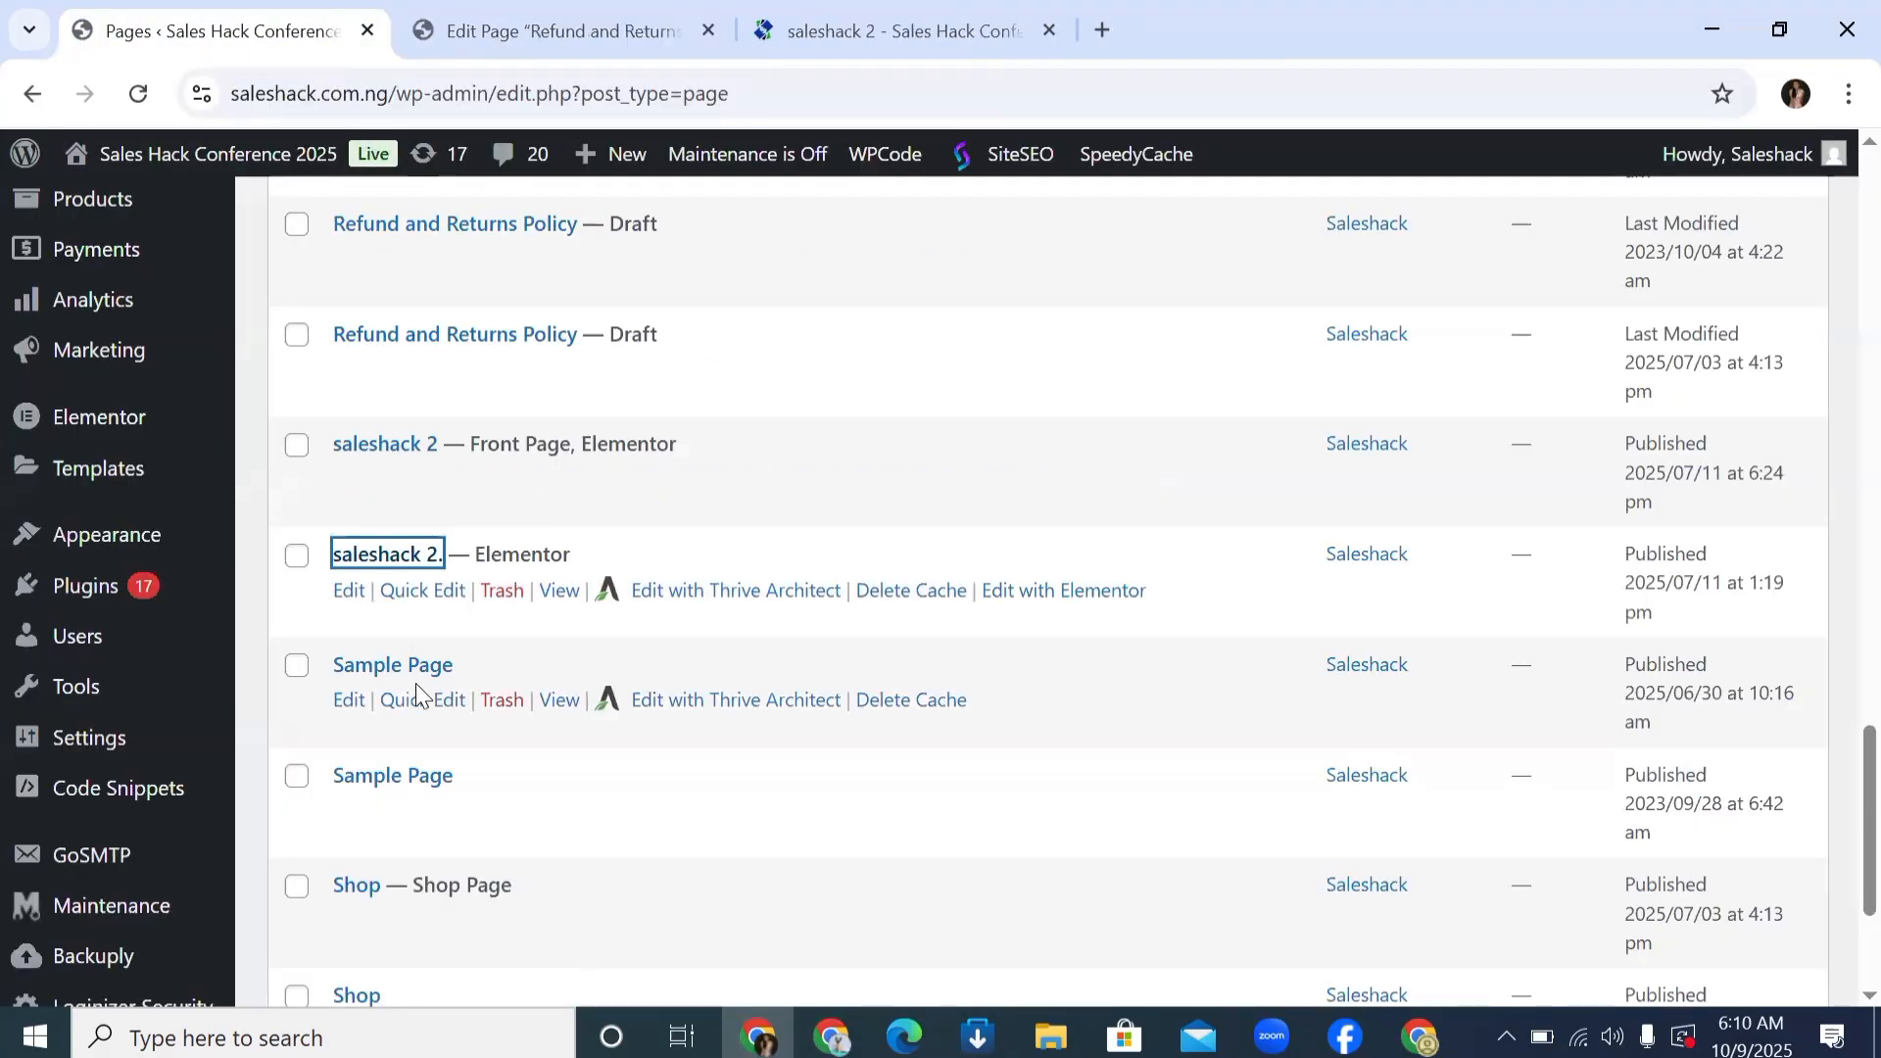
Step: View the live "saleshack 2." page from the Pages list and copy its web address
{"action": "left_click", "coordinate": [558, 590]}
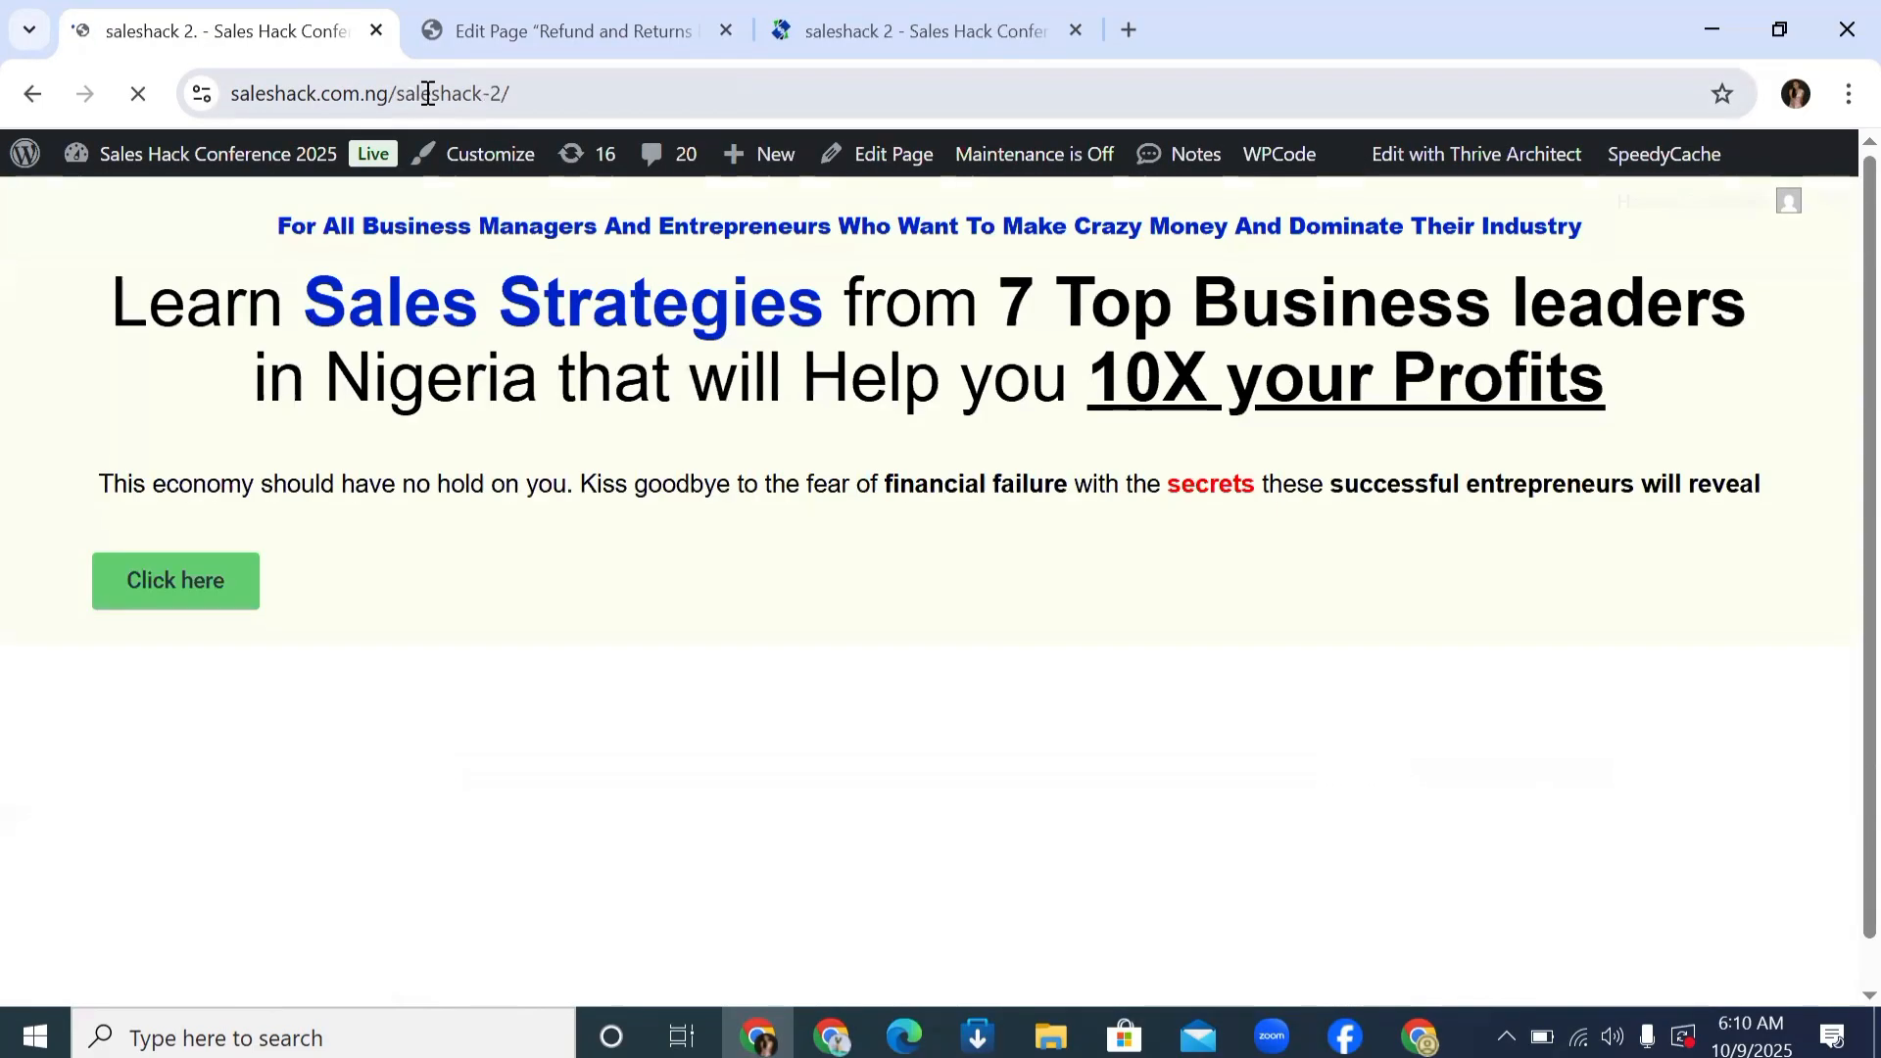
{"action": "left_click", "coordinate": [437, 90]}
{"action": "right_click", "coordinate": [437, 88]}
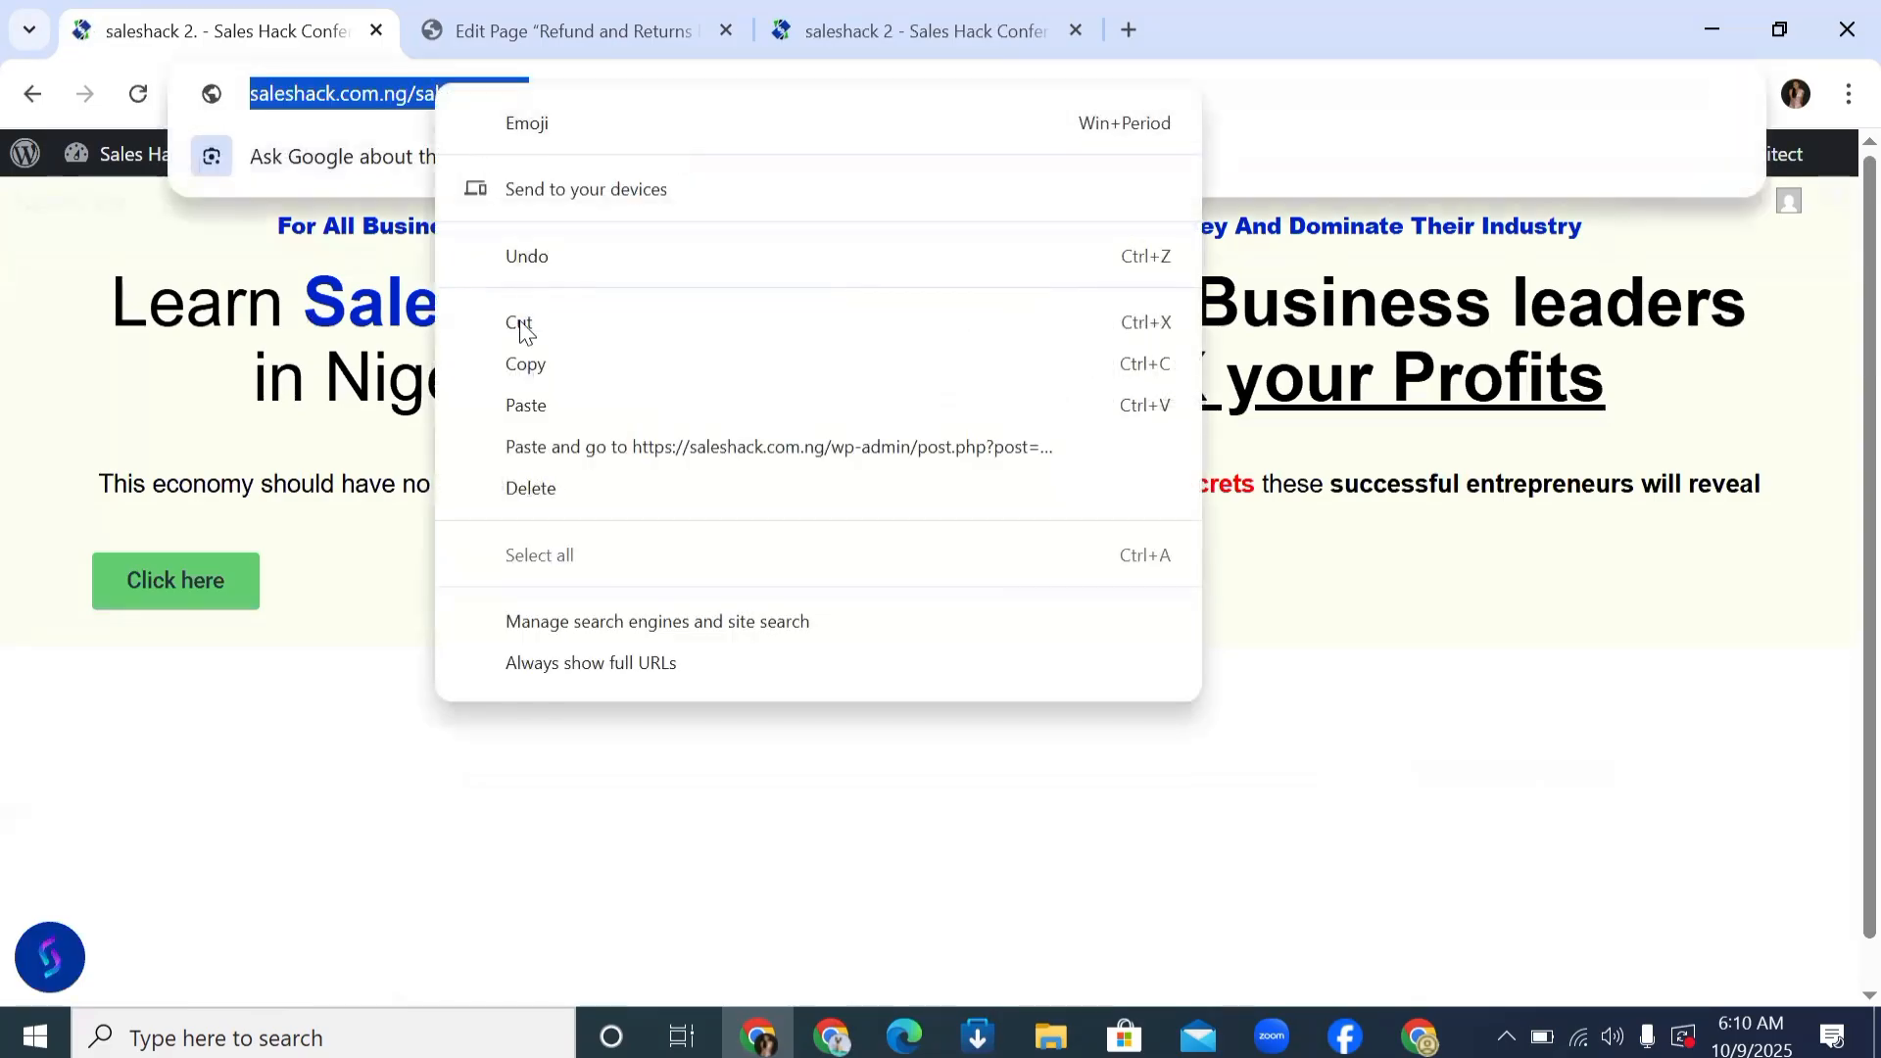
{"action": "left_click", "coordinate": [525, 377]}
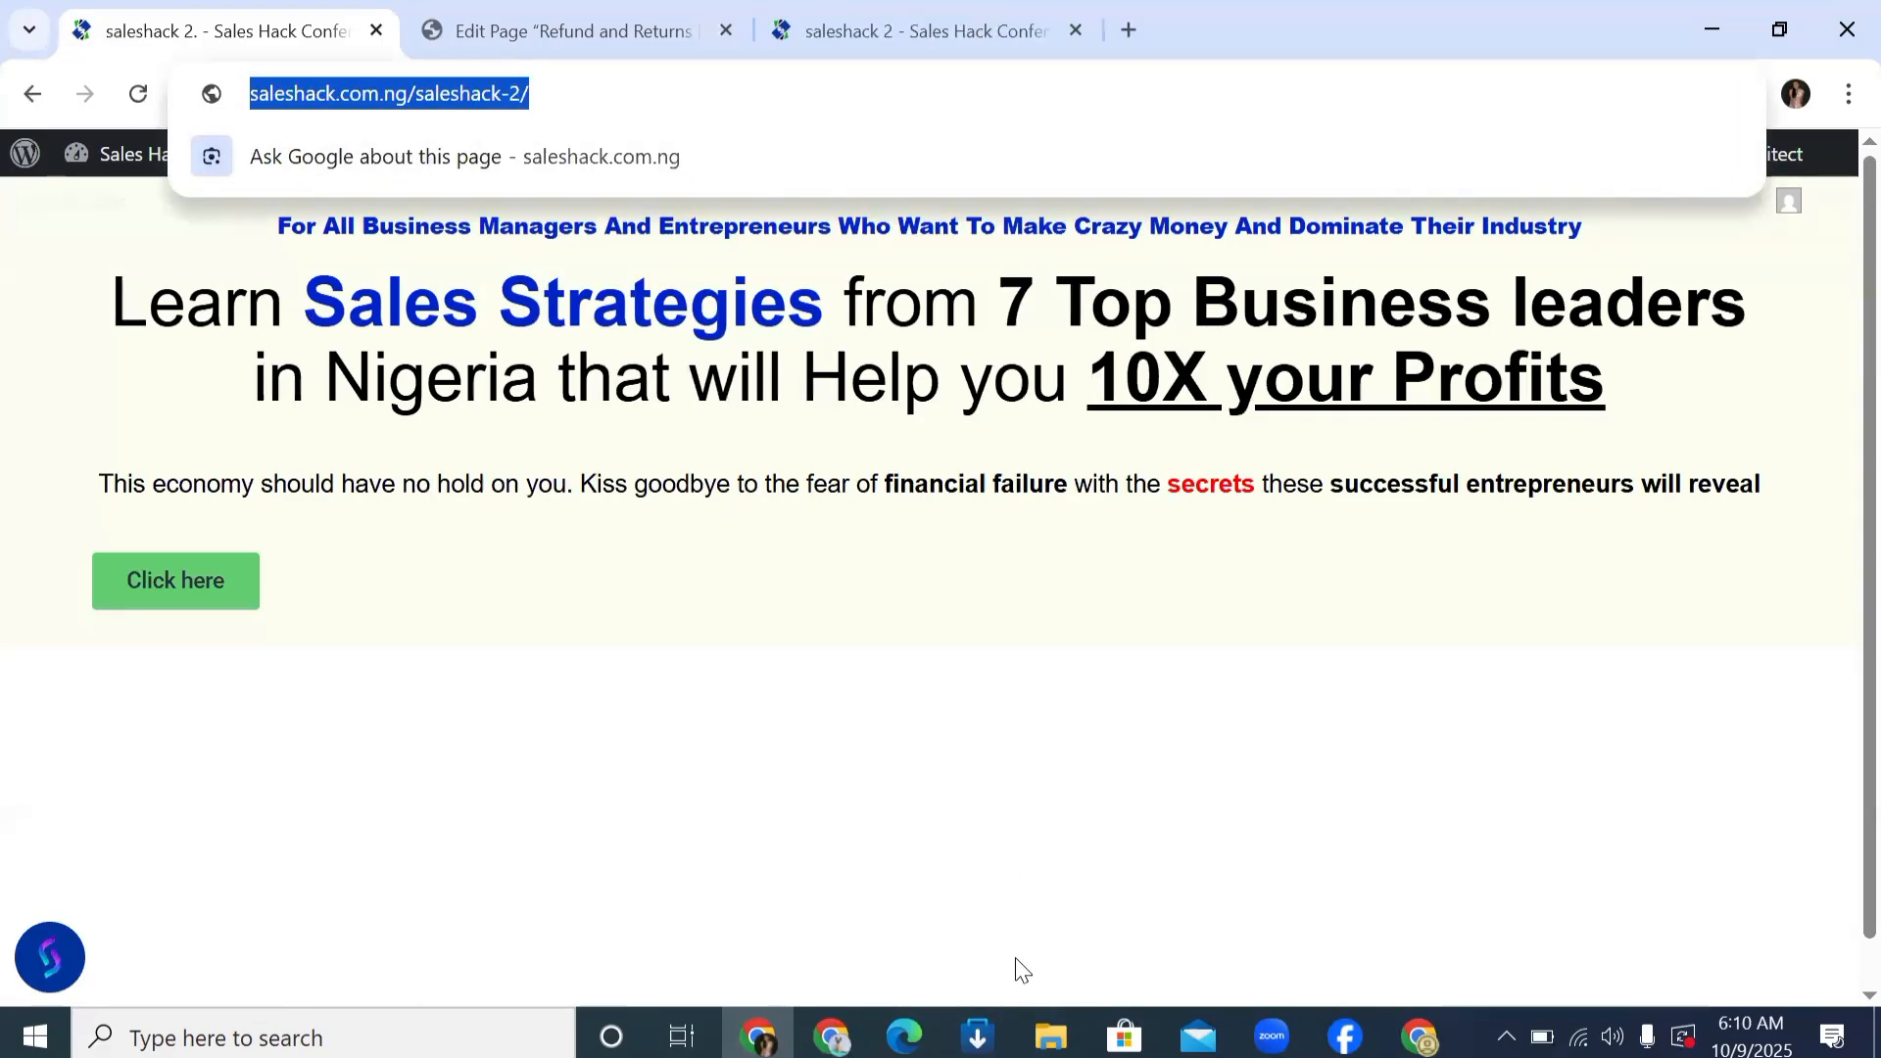
{"action": "key", "text": "alt+Tab"}
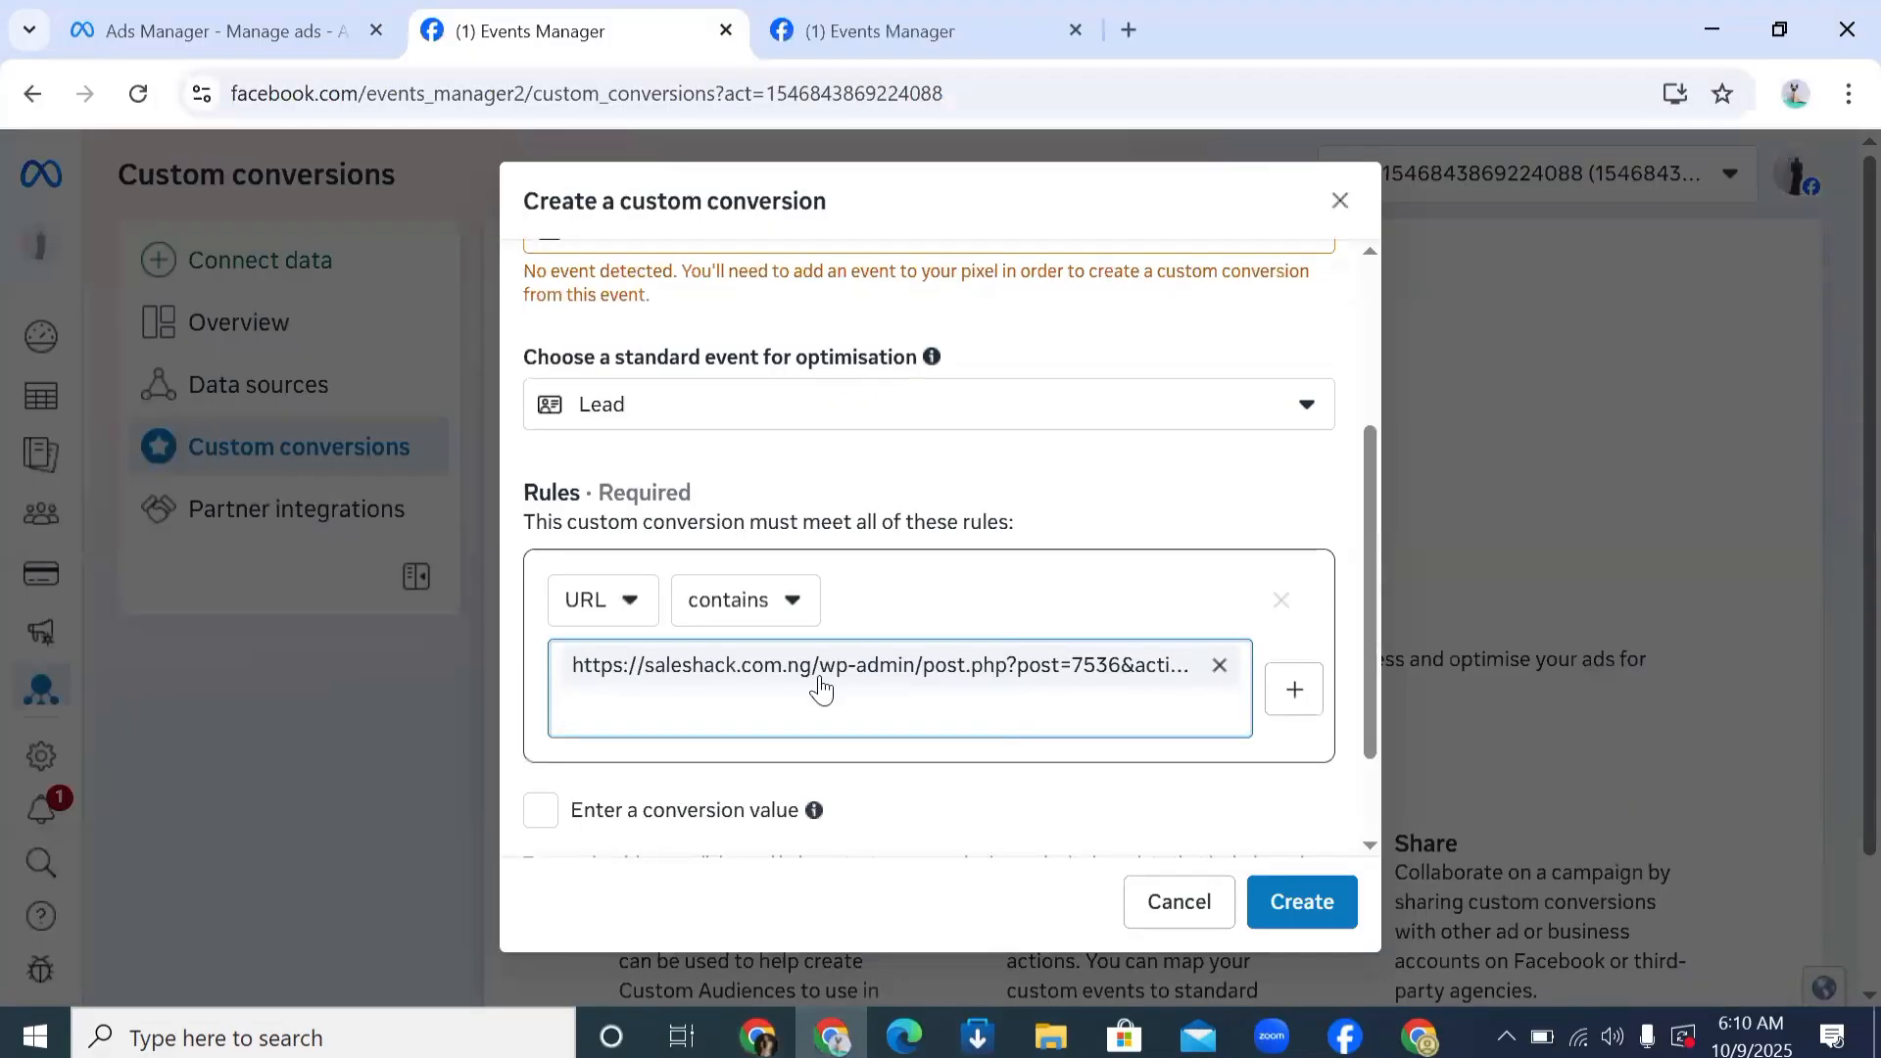
{"action": "key", "text": "BackSpace"}
{"action": "right_click", "coordinate": [868, 666]}
{"action": "left_click", "coordinate": [869, 663]}
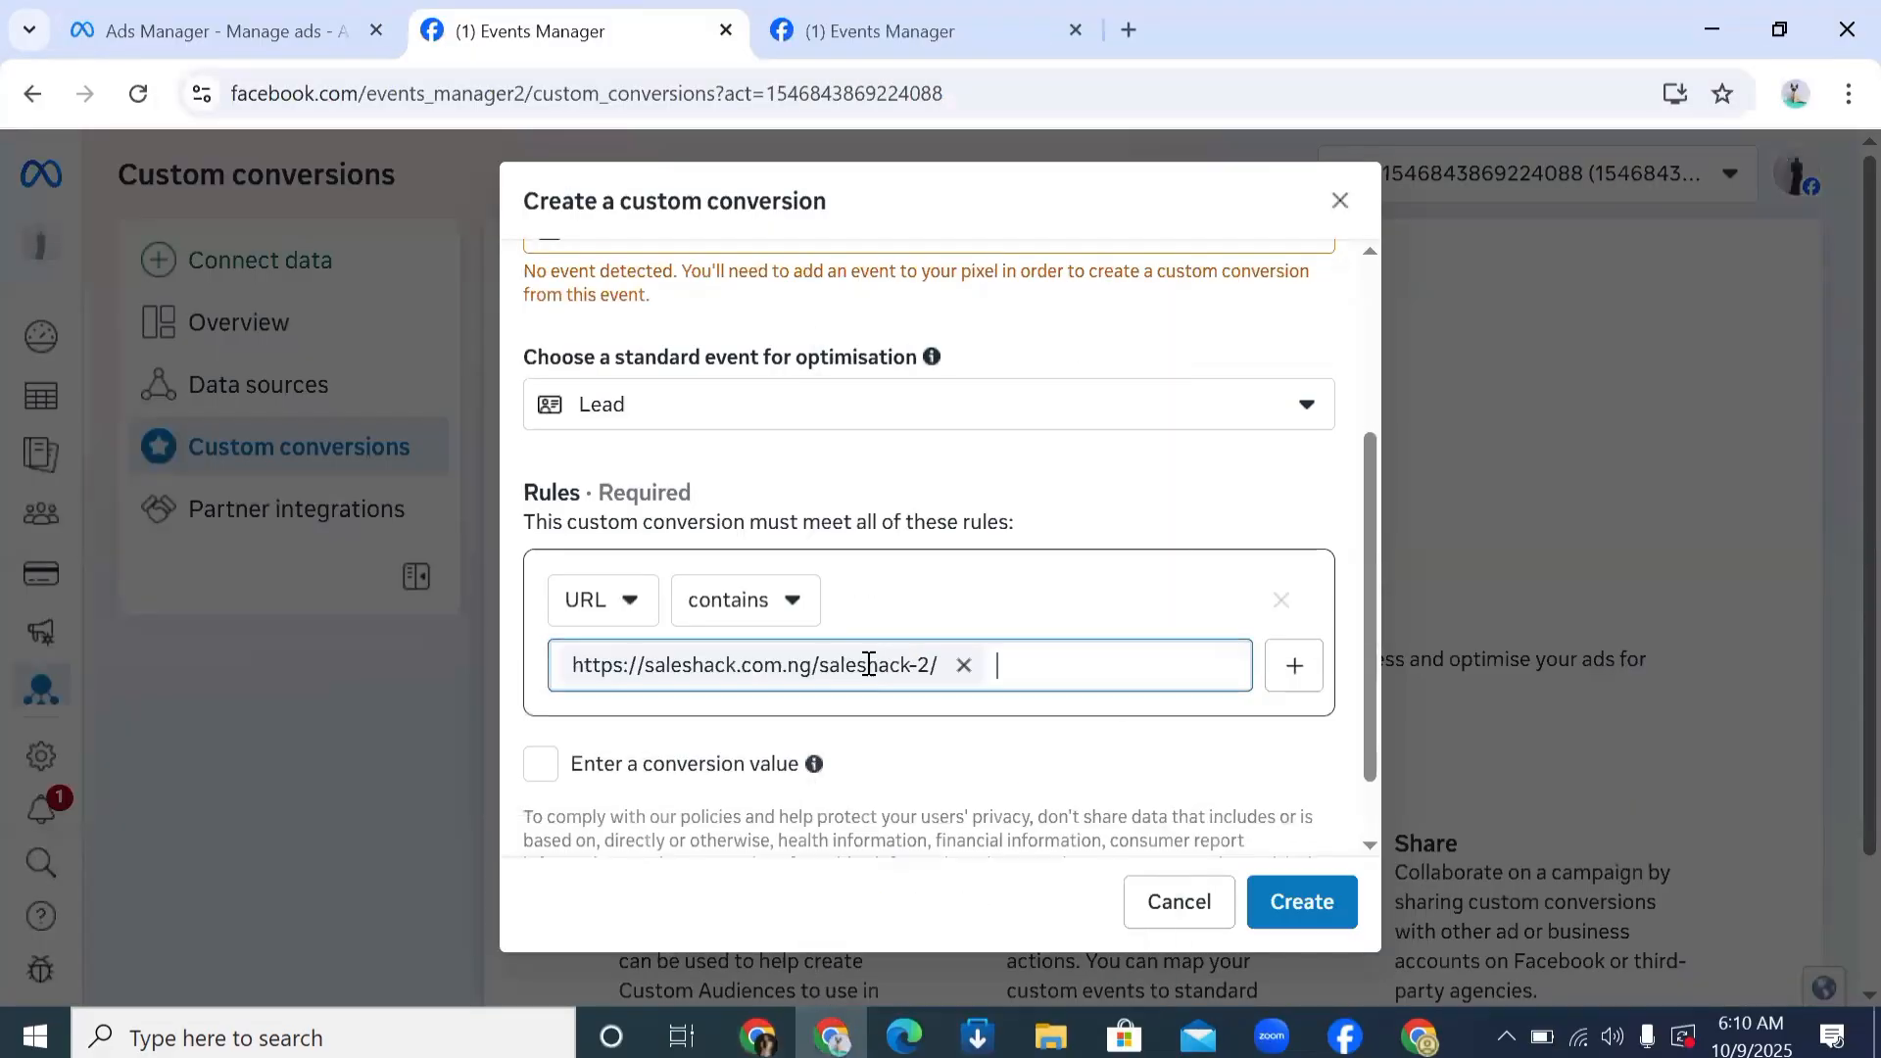
{"action": "left_click", "coordinate": [1329, 901]}
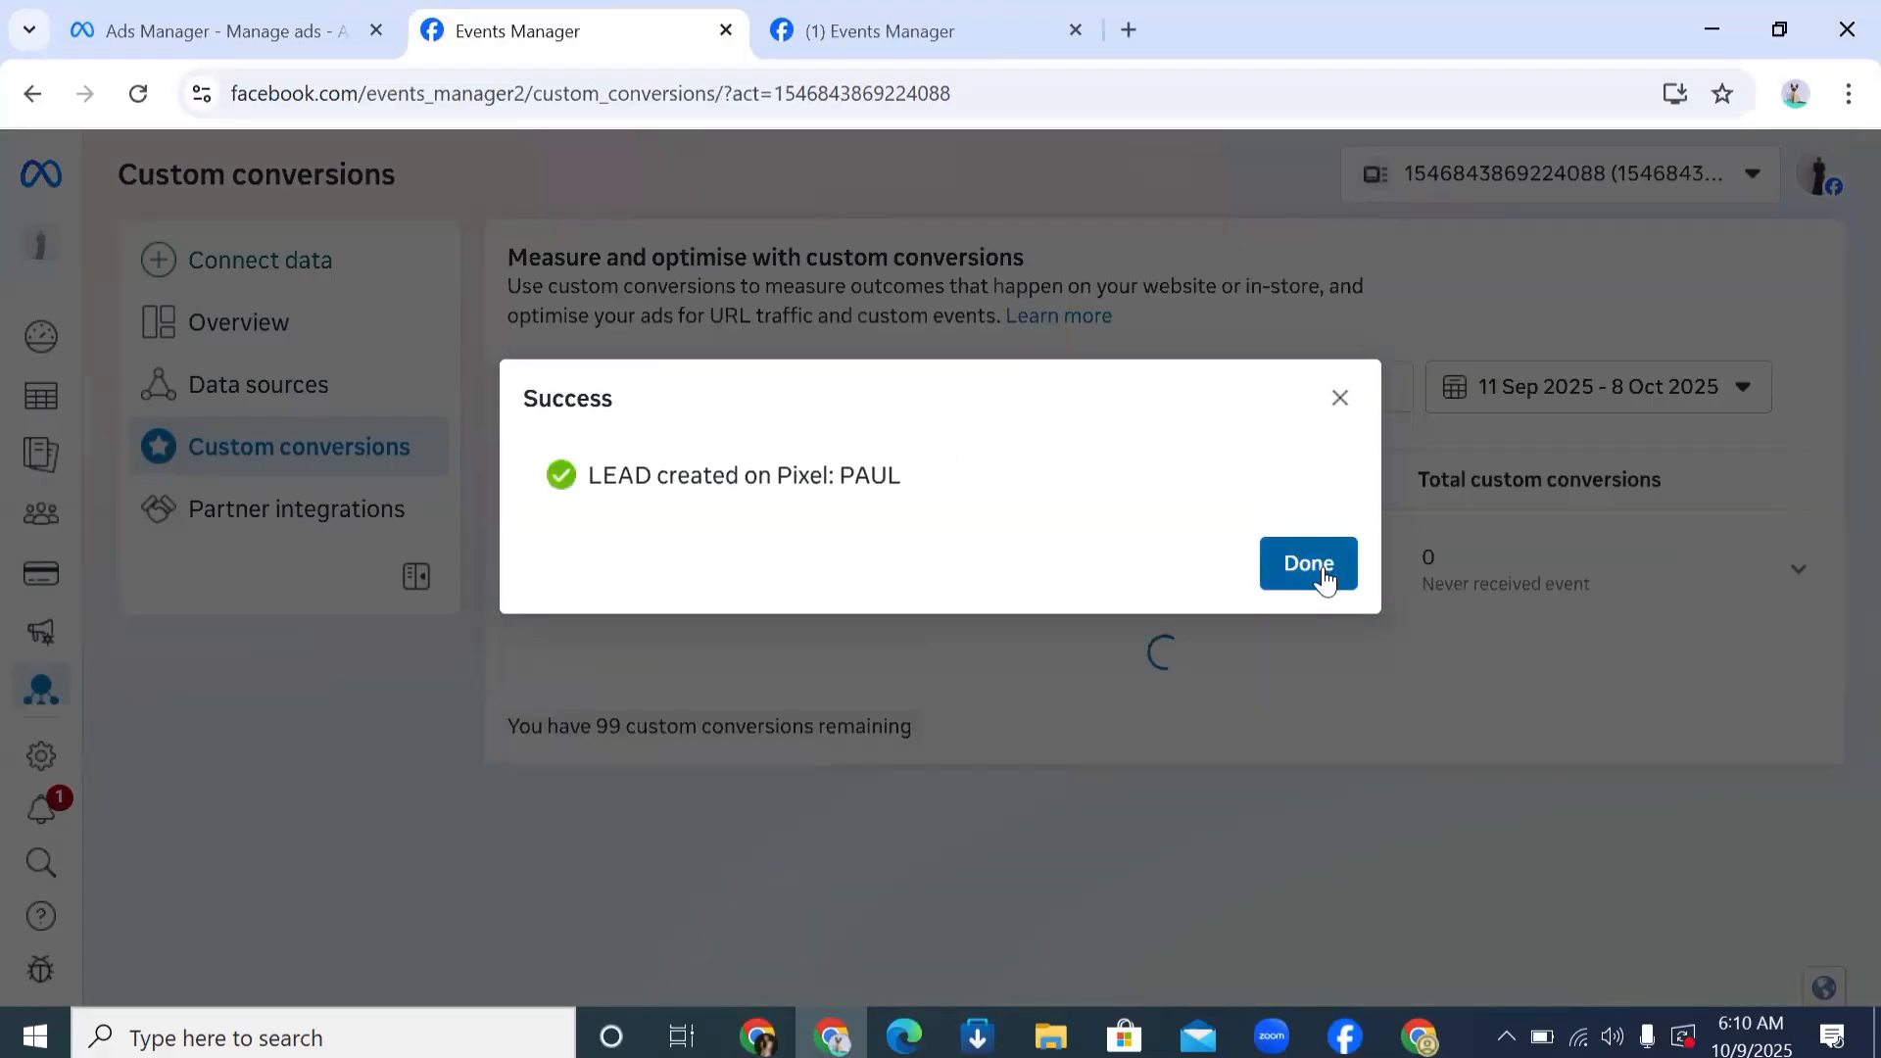
{"action": "left_click", "coordinate": [1325, 580]}
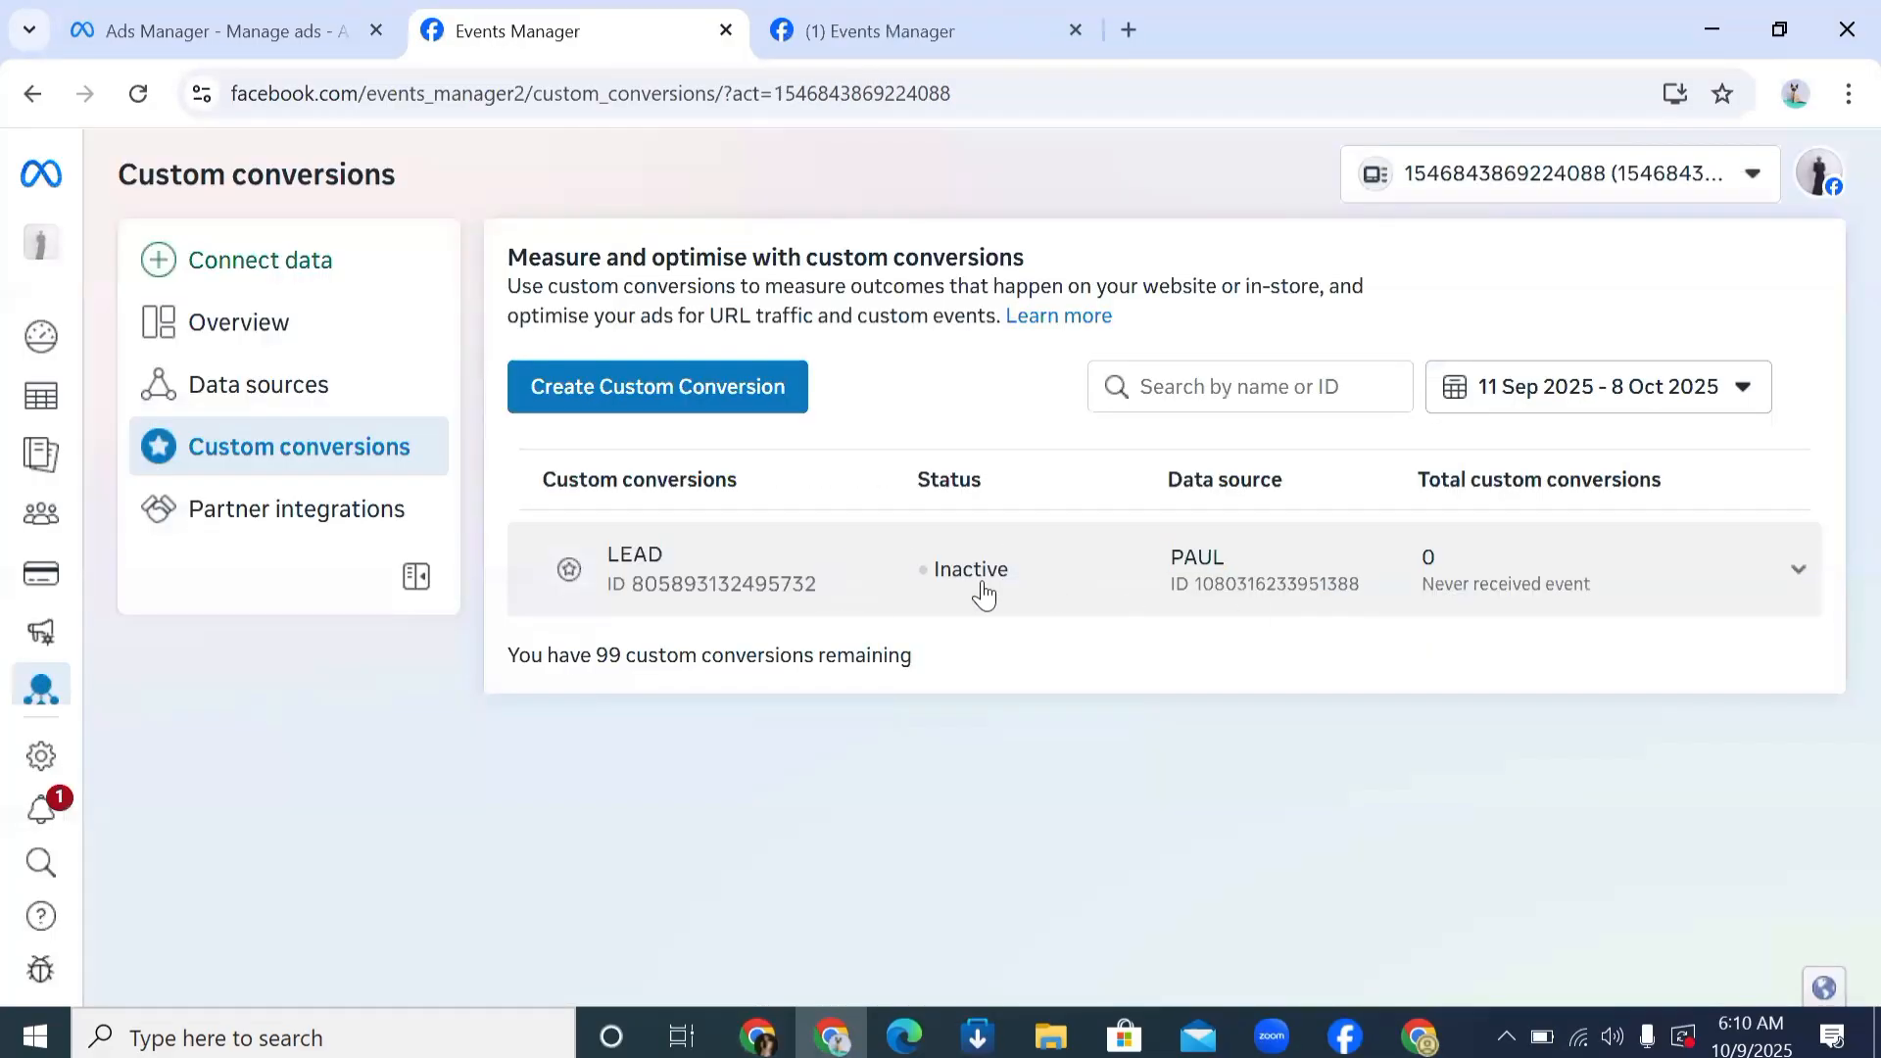
Step: Check the LEAD custom conversion's status and rule details, and look at the pixel's overview under the data sources
{"action": "left_click_drag", "start_coordinate": [928, 613], "coordinate": [1117, 584]}
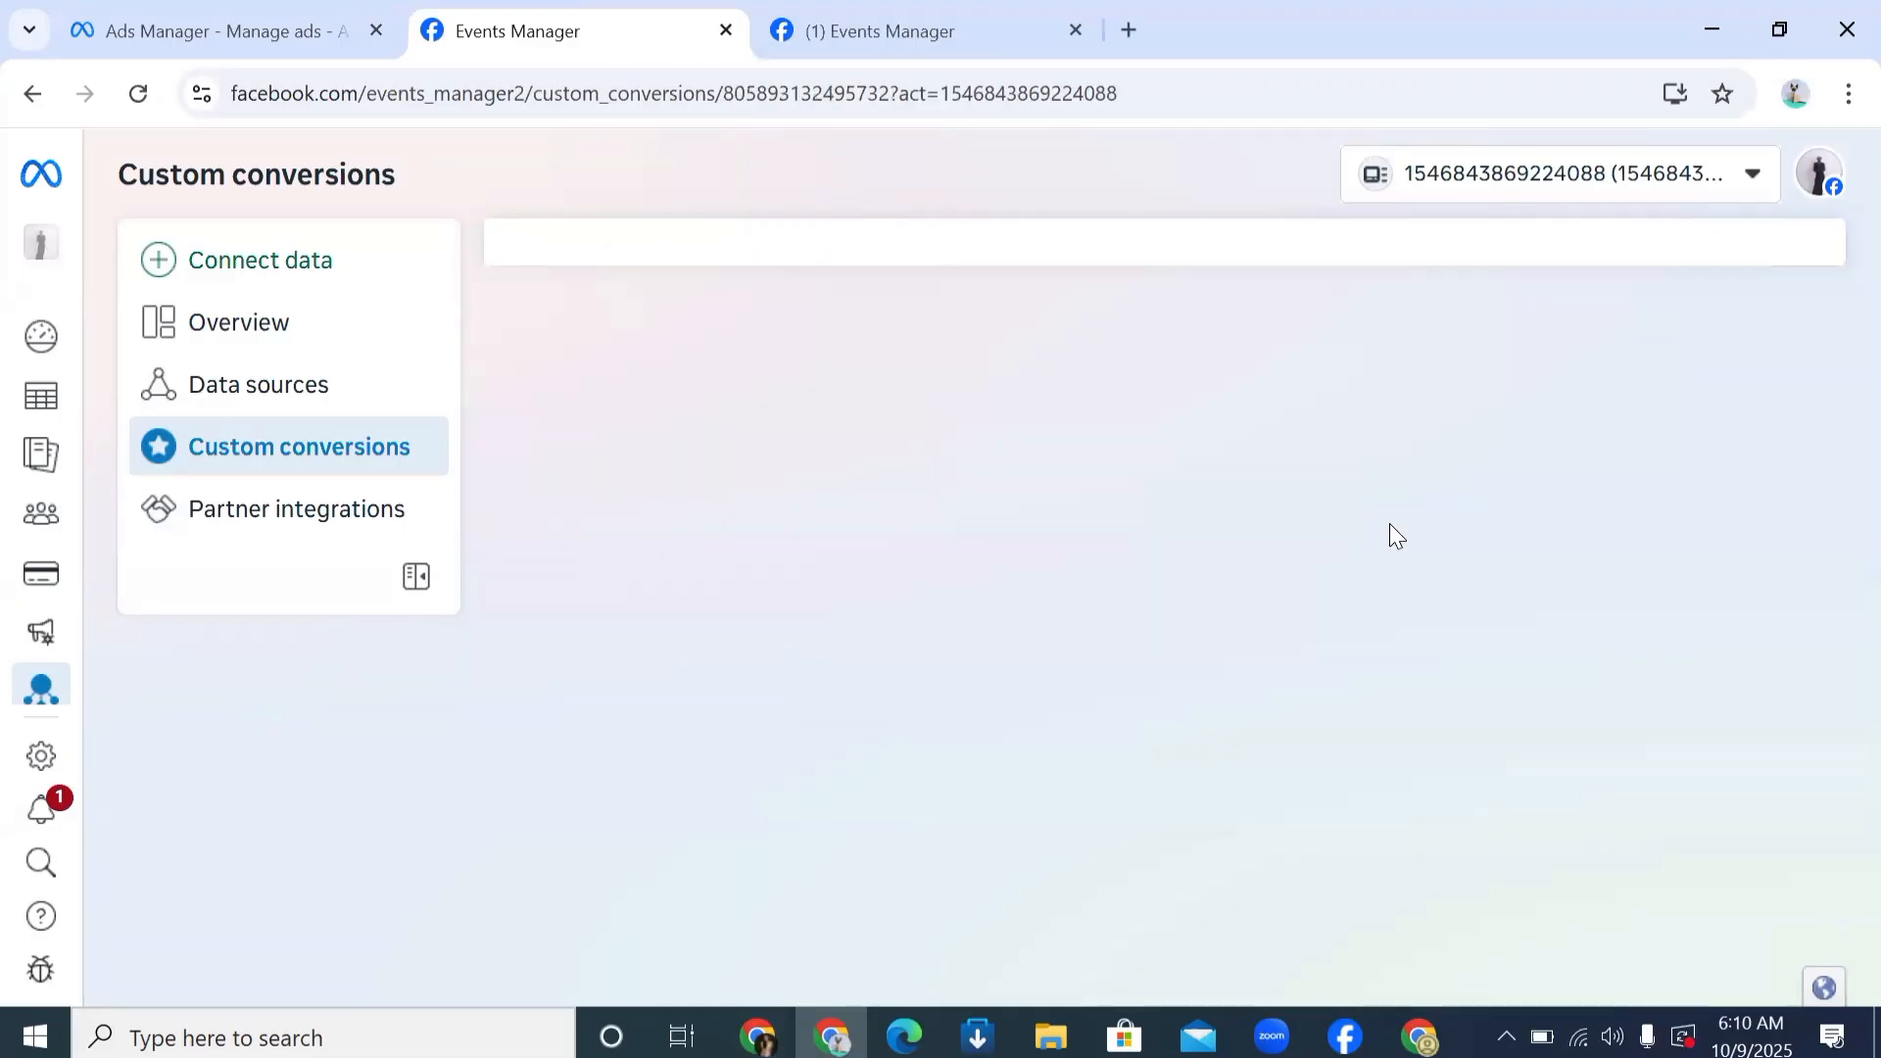
{"action": "scroll", "coordinate": [1134, 496], "scroll_direction": "down", "scroll_amount": 3}
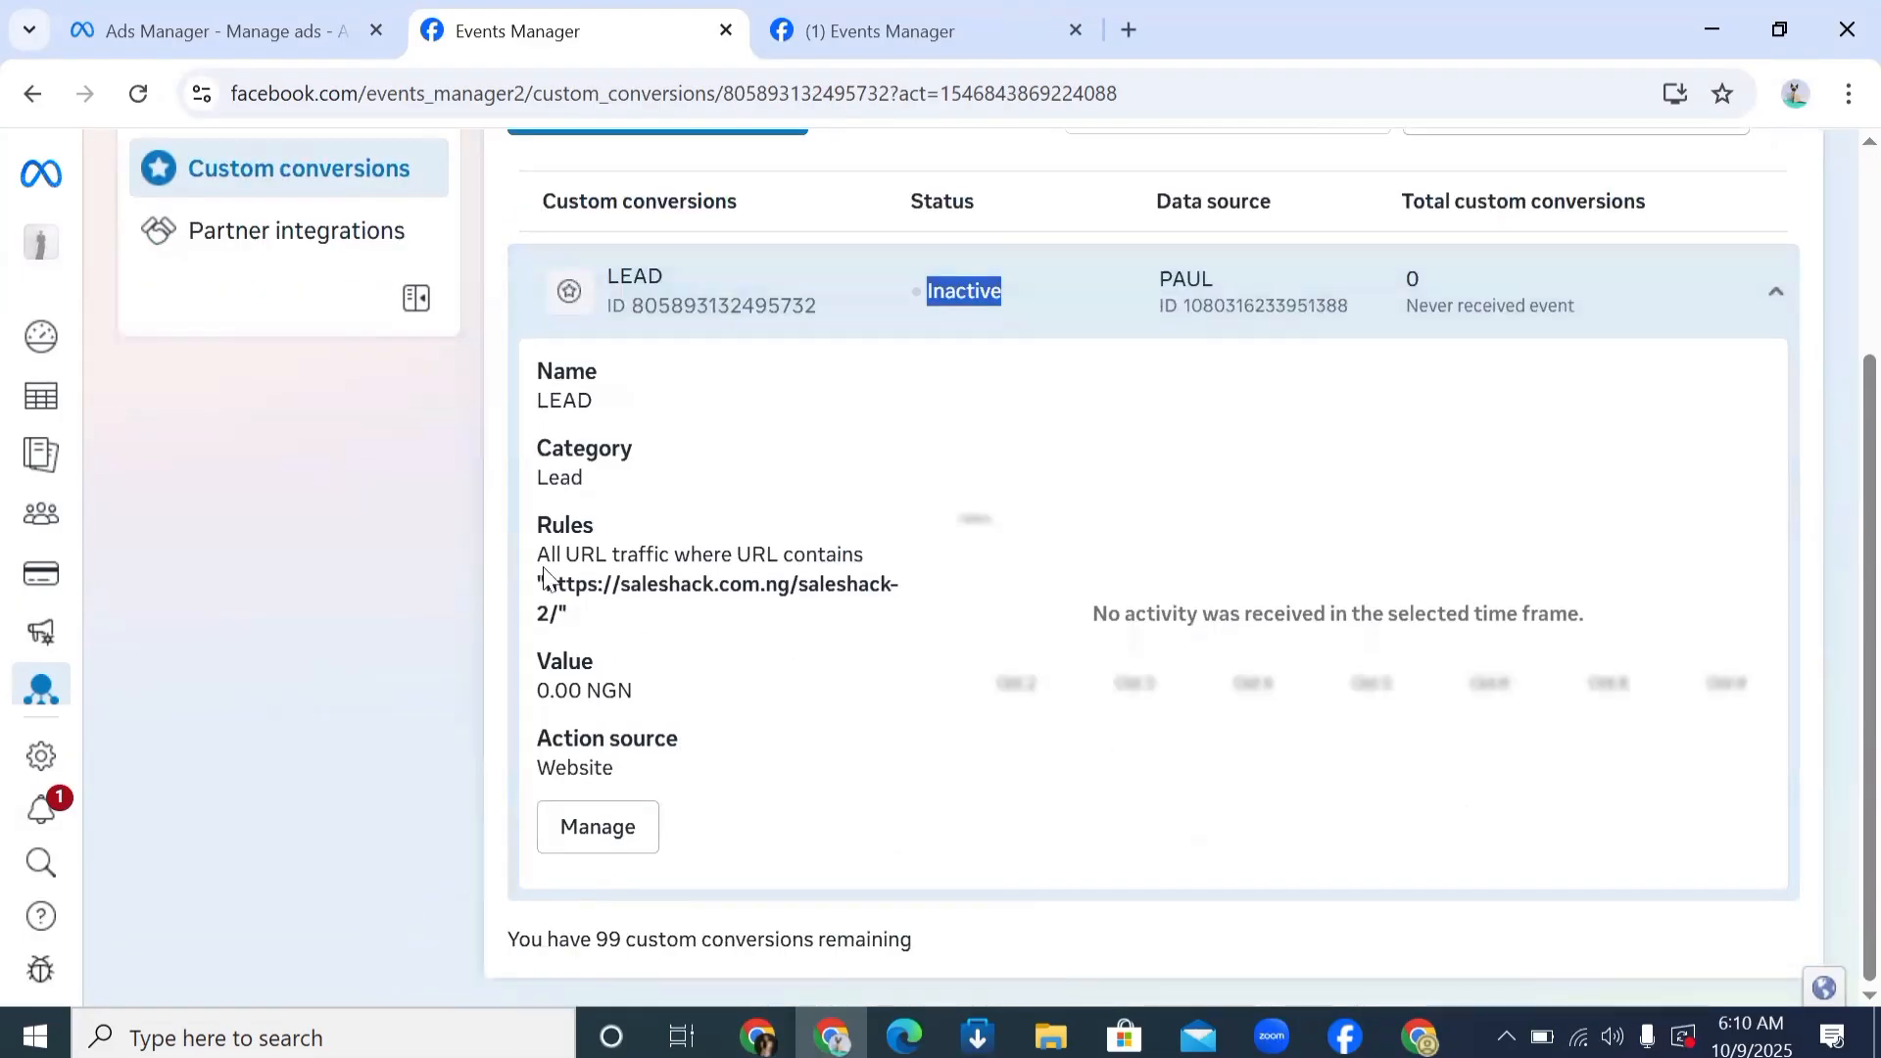
{"action": "scroll", "coordinate": [544, 578], "scroll_direction": "up", "scroll_amount": 3}
{"action": "left_click", "coordinate": [294, 396]}
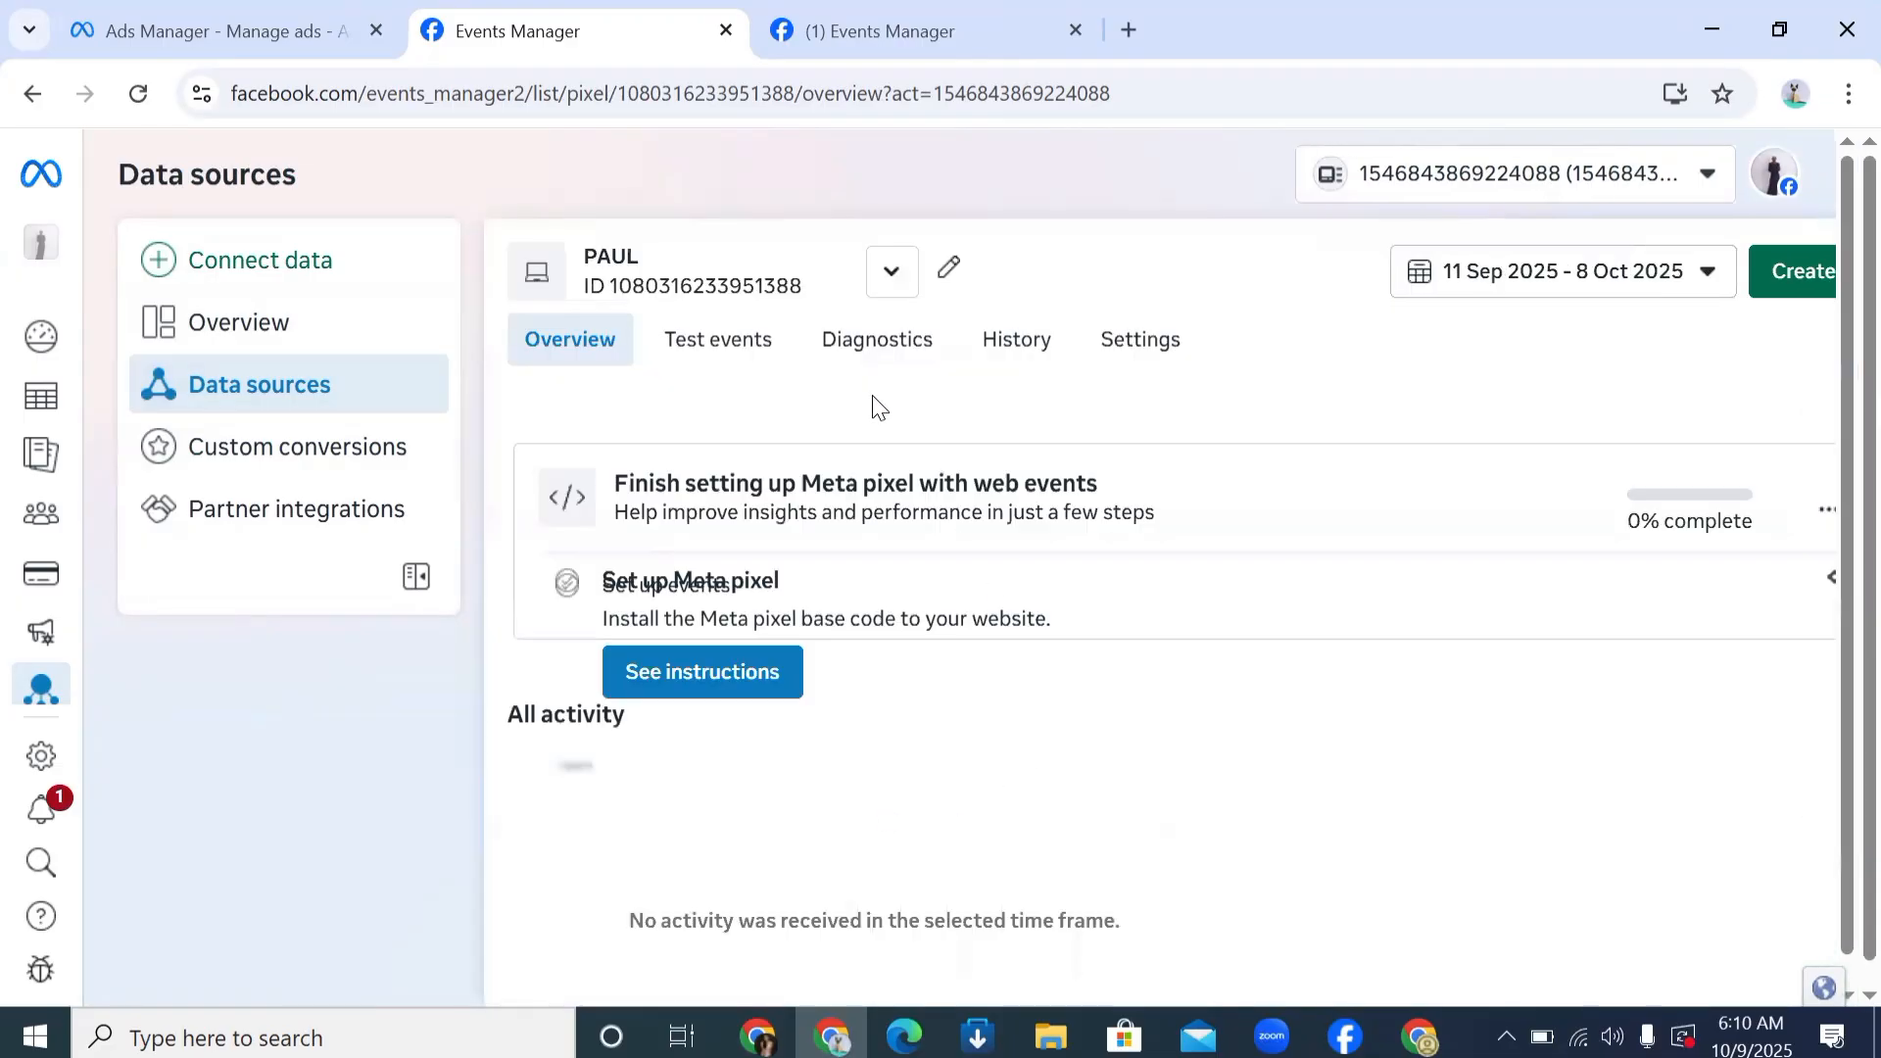
{"action": "left_click", "coordinate": [25, 92]}
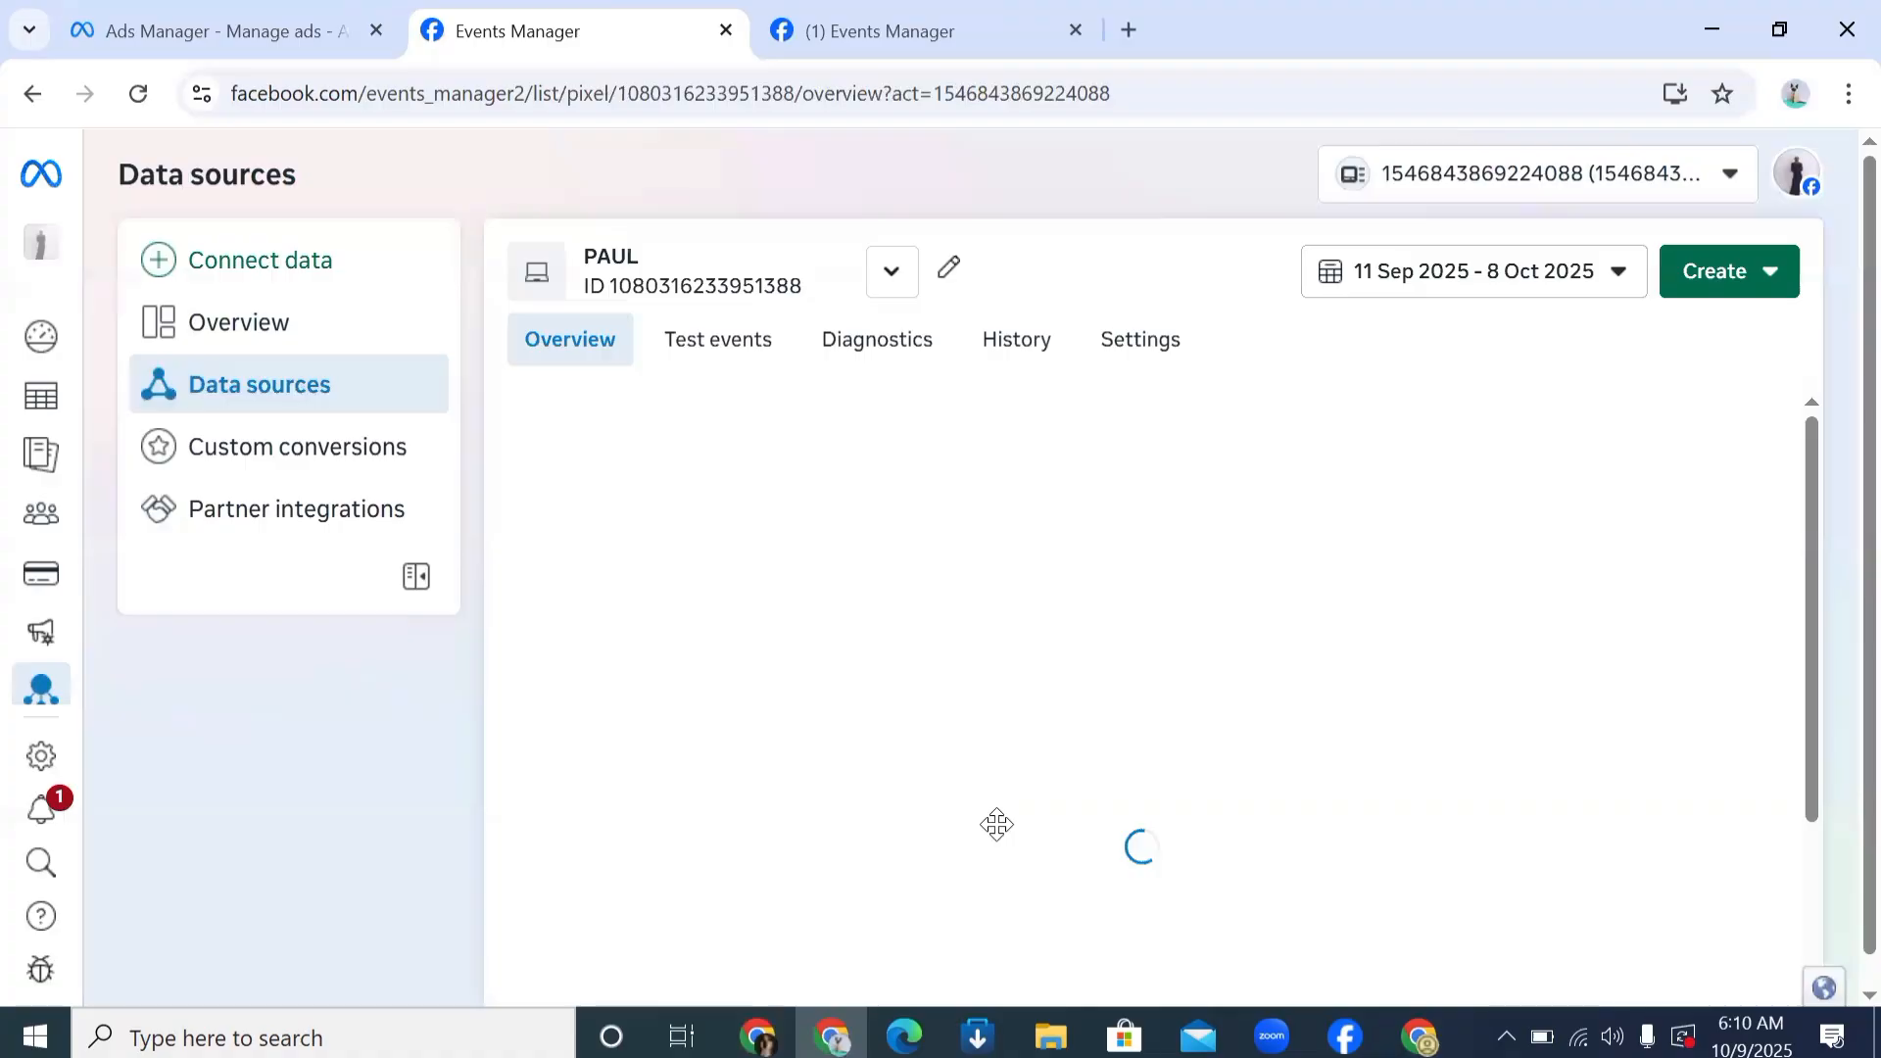
Step: Visit the copied address saleshack.com.ng/saleshack-2/ in a new tab to trigger the pixel
{"action": "key", "text": "ctrl+t"}
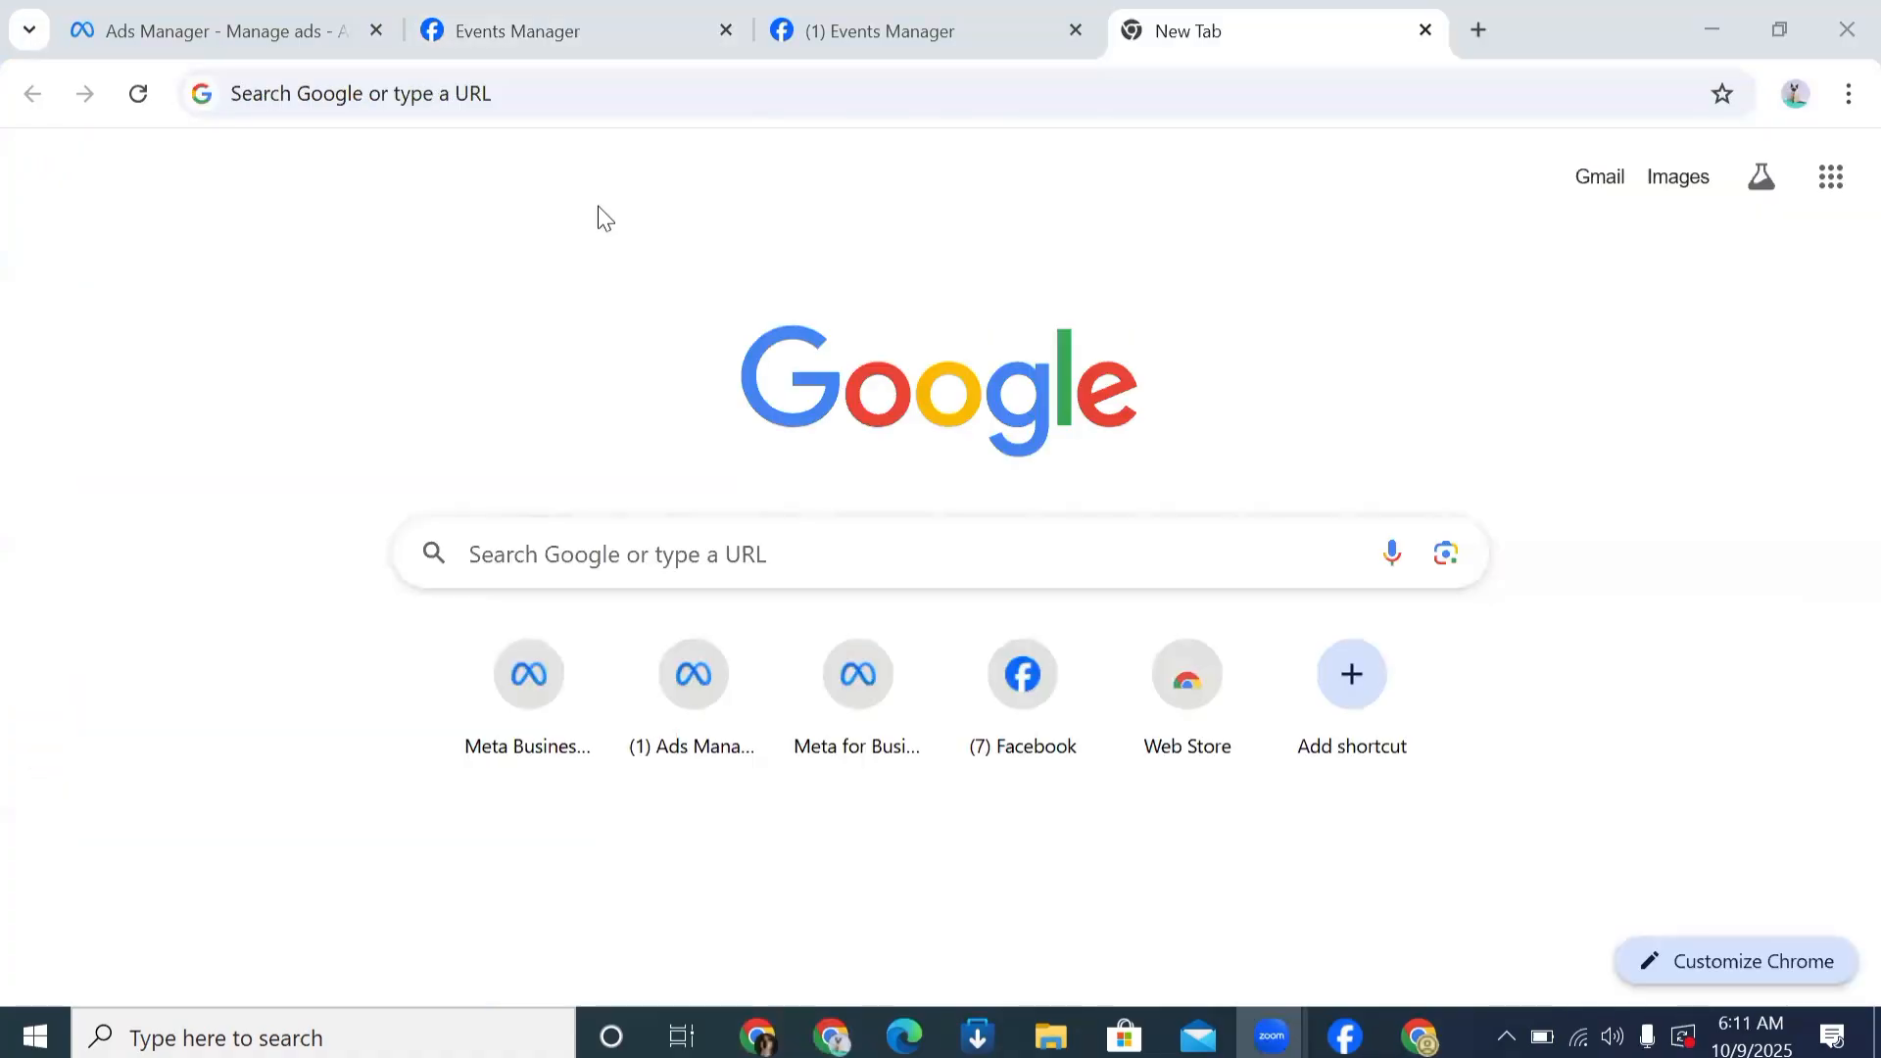
{"action": "right_click", "coordinate": [666, 95]}
{"action": "left_click", "coordinate": [774, 385]}
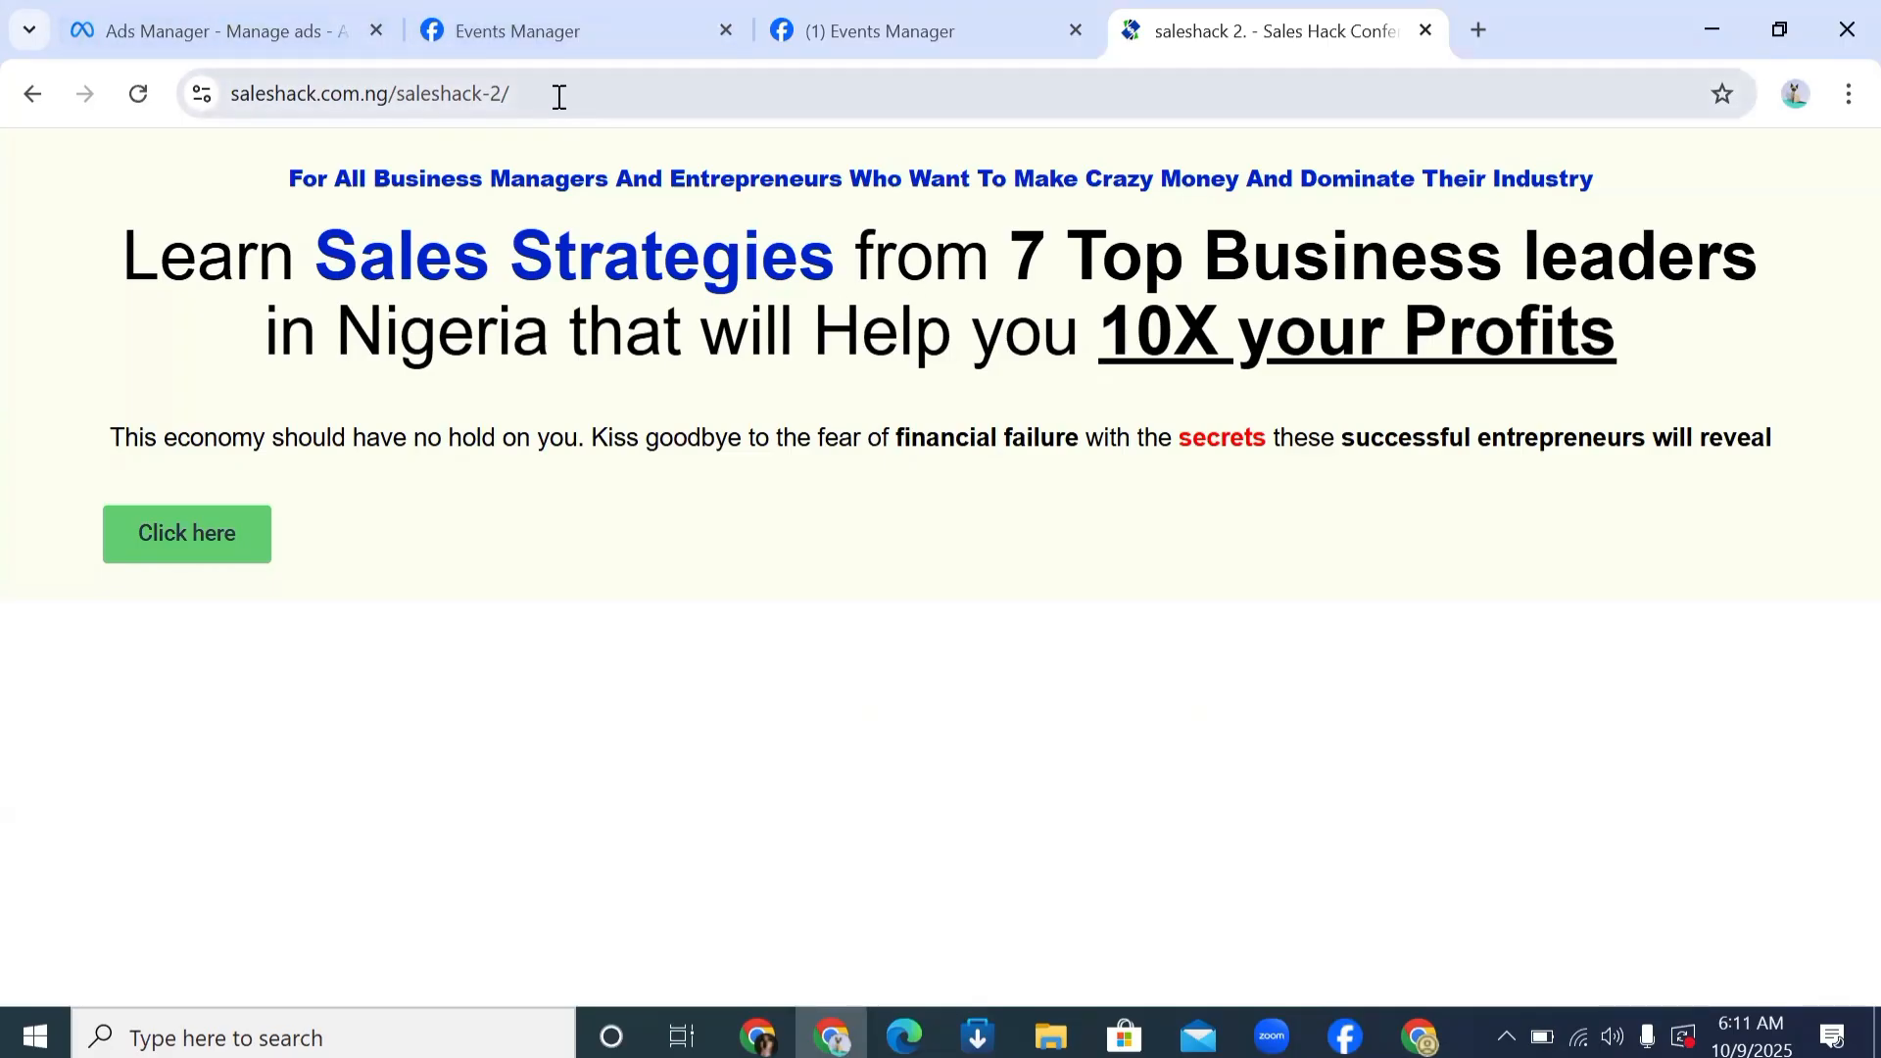
Step: Return to the custom conversions in Events Manager, reload them and check the status and details of LEAD
{"action": "left_click", "coordinate": [575, 19]}
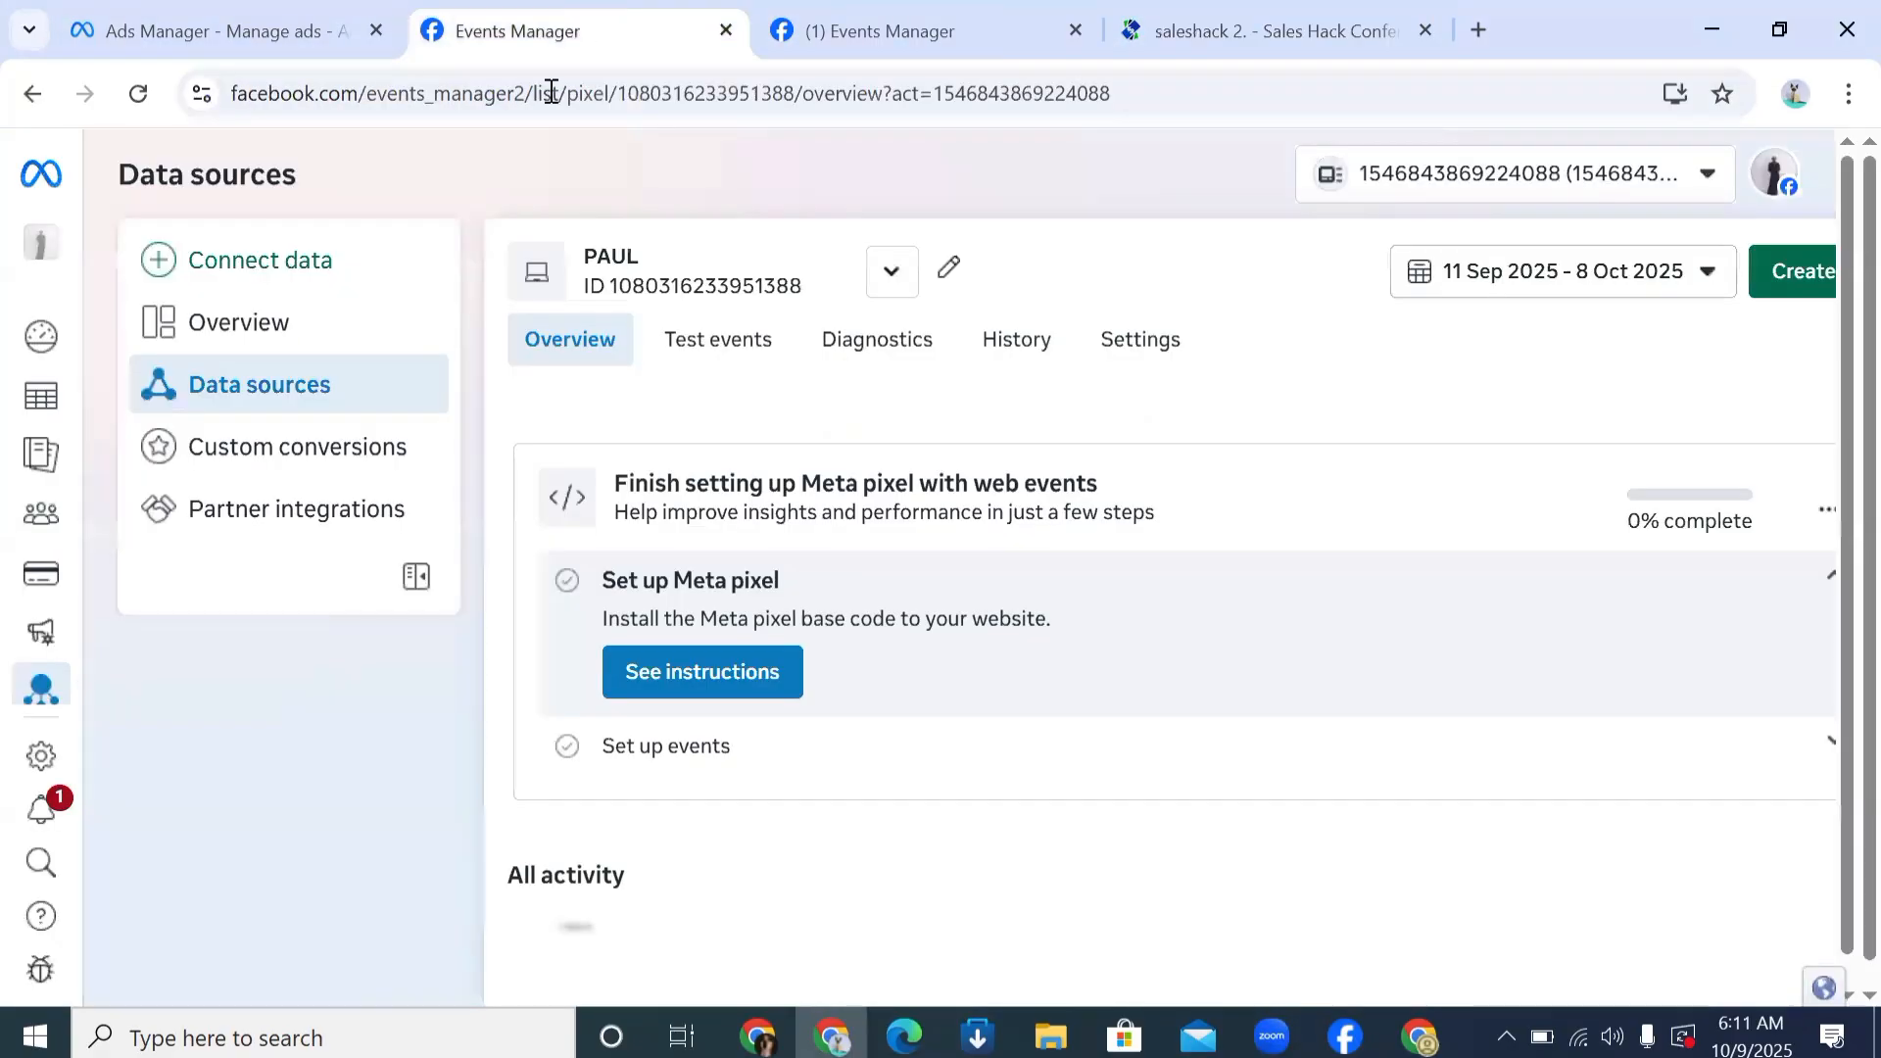
{"action": "left_click", "coordinate": [267, 447]}
{"action": "left_click", "coordinate": [143, 92]}
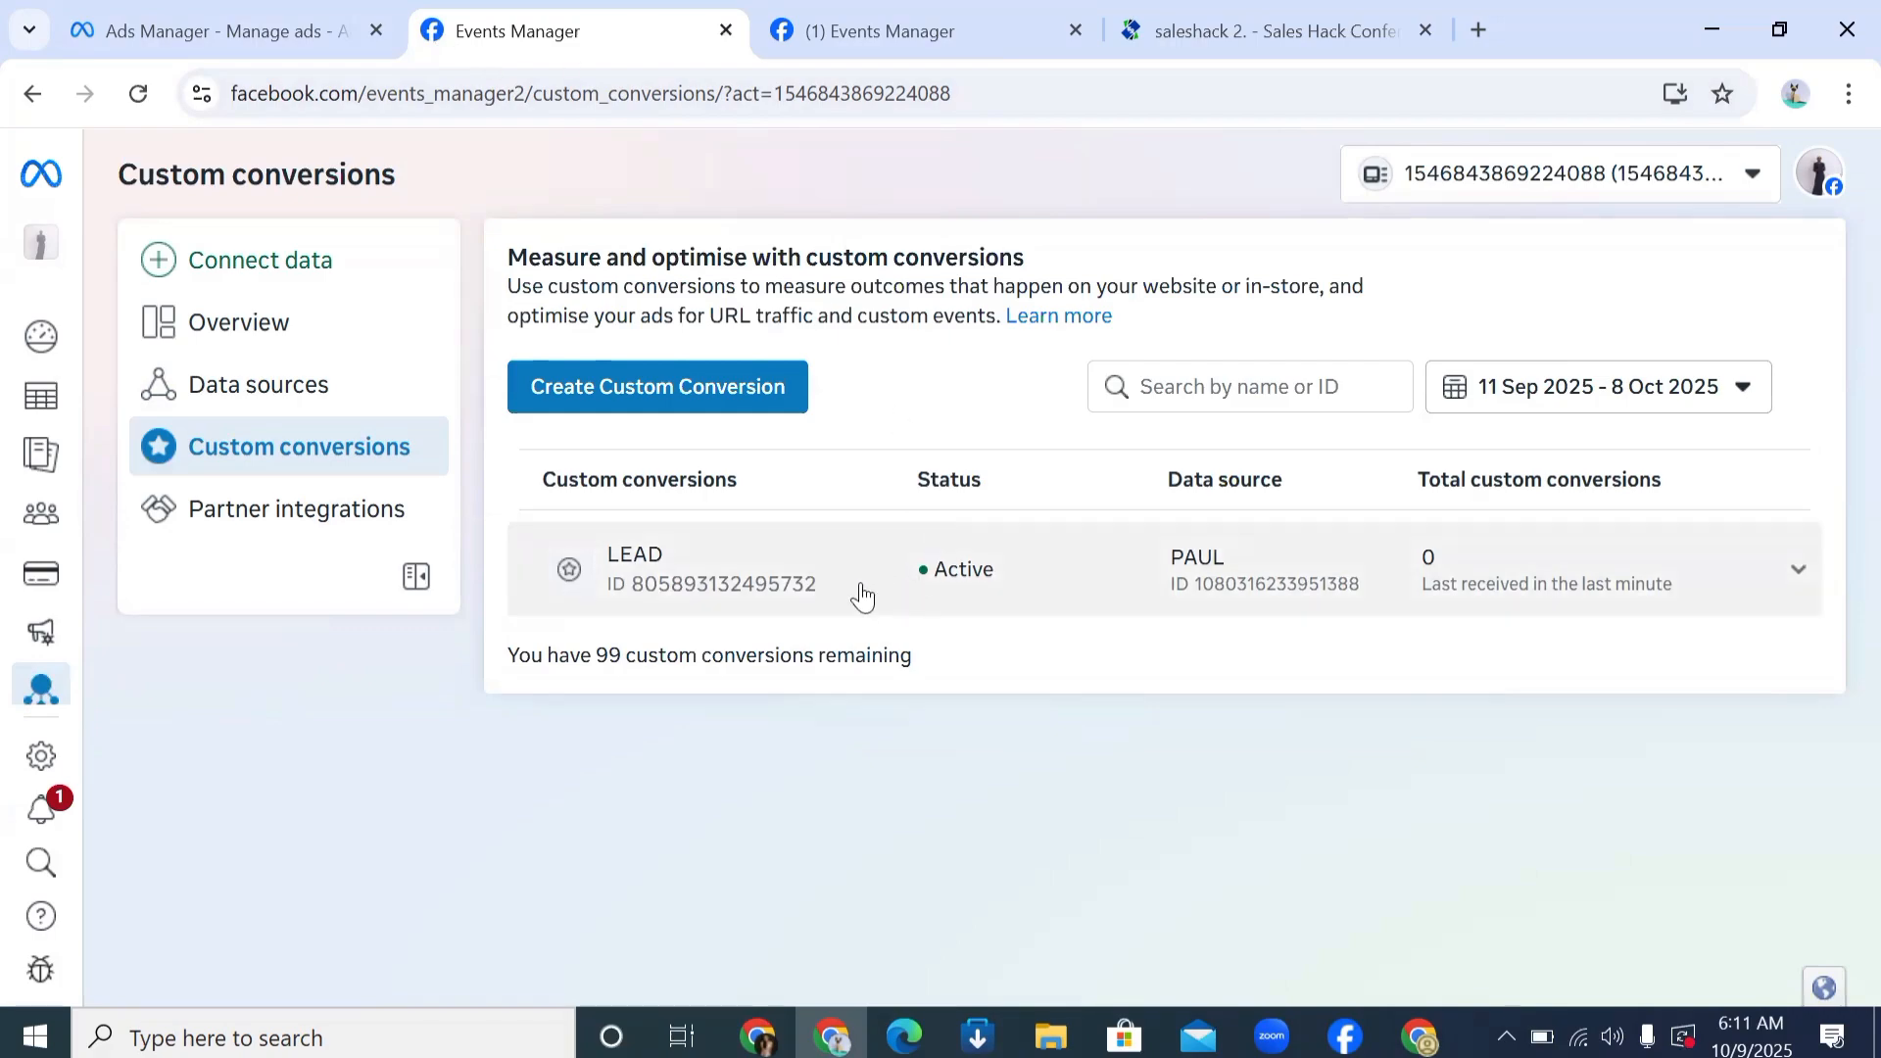
{"action": "left_click_drag", "start_coordinate": [883, 593], "coordinate": [1024, 577]}
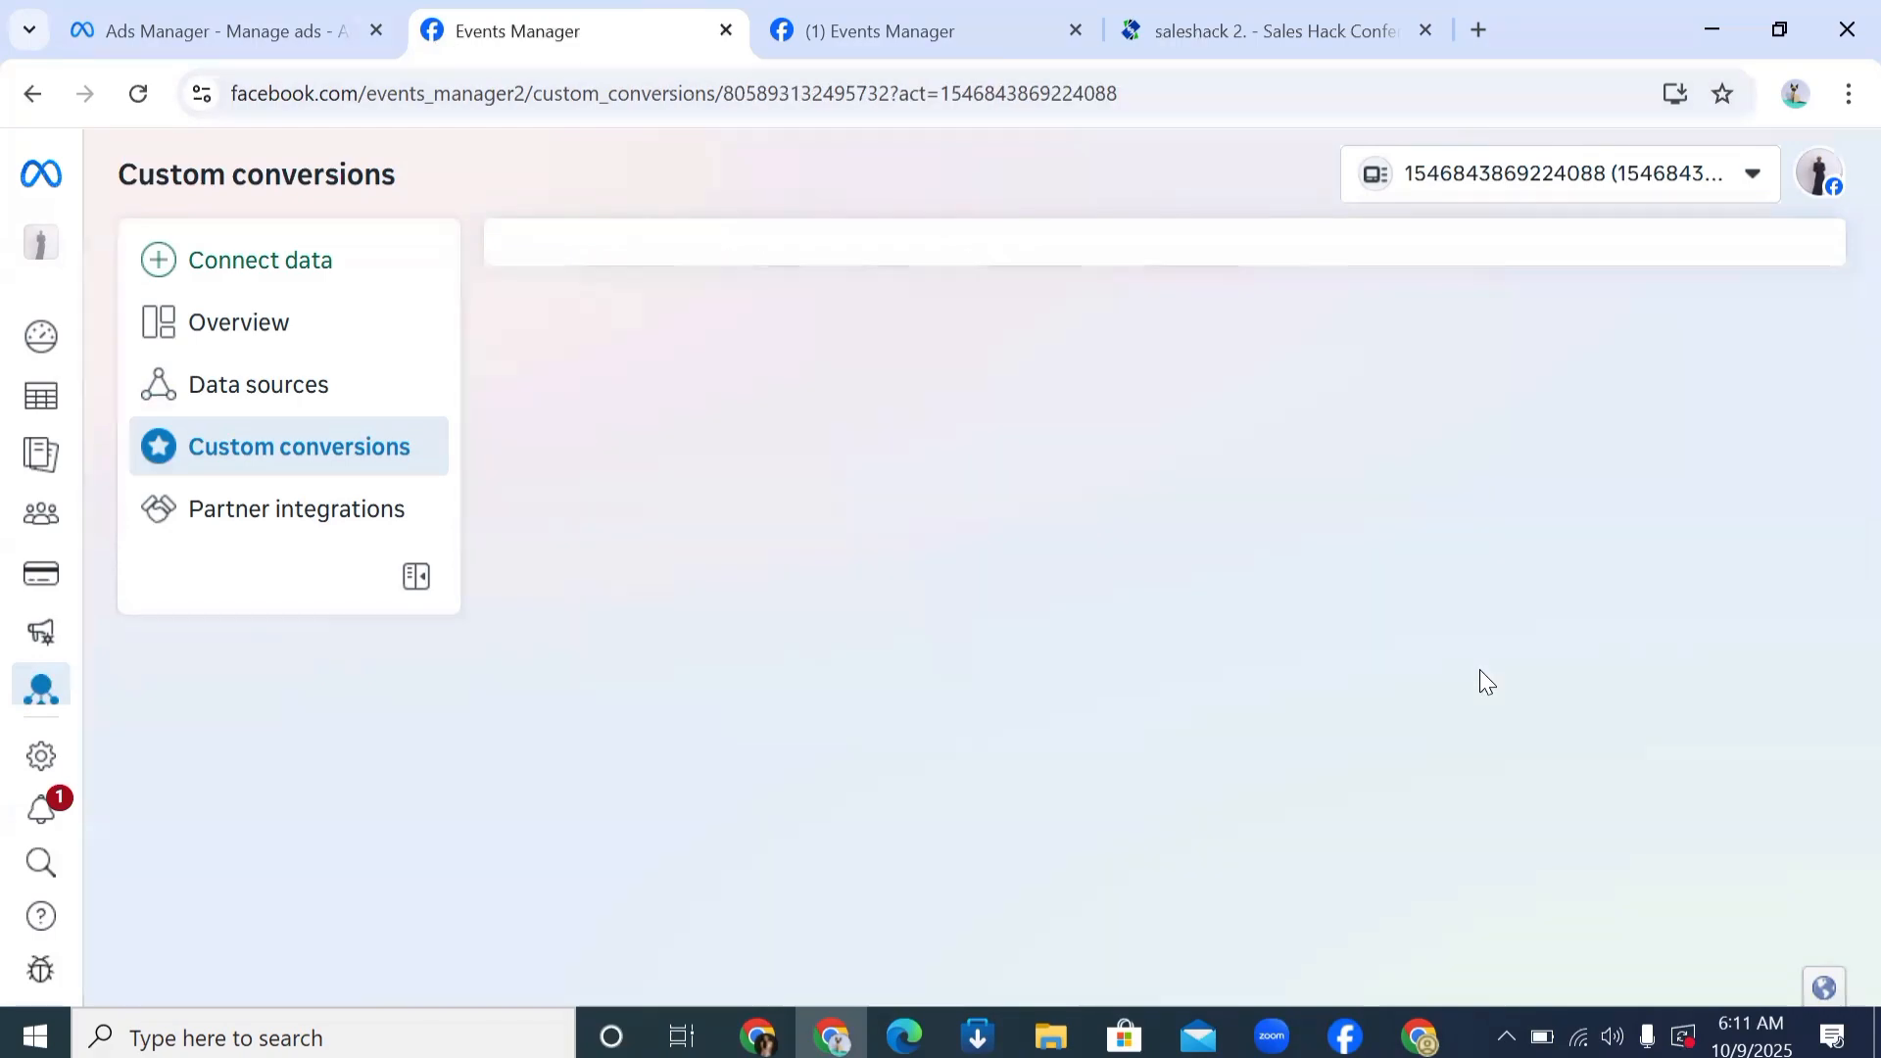
{"action": "scroll", "coordinate": [263, 260], "scroll_direction": "down", "scroll_amount": 3}
{"action": "scroll", "coordinate": [262, 260], "scroll_direction": "up", "scroll_amount": 3}
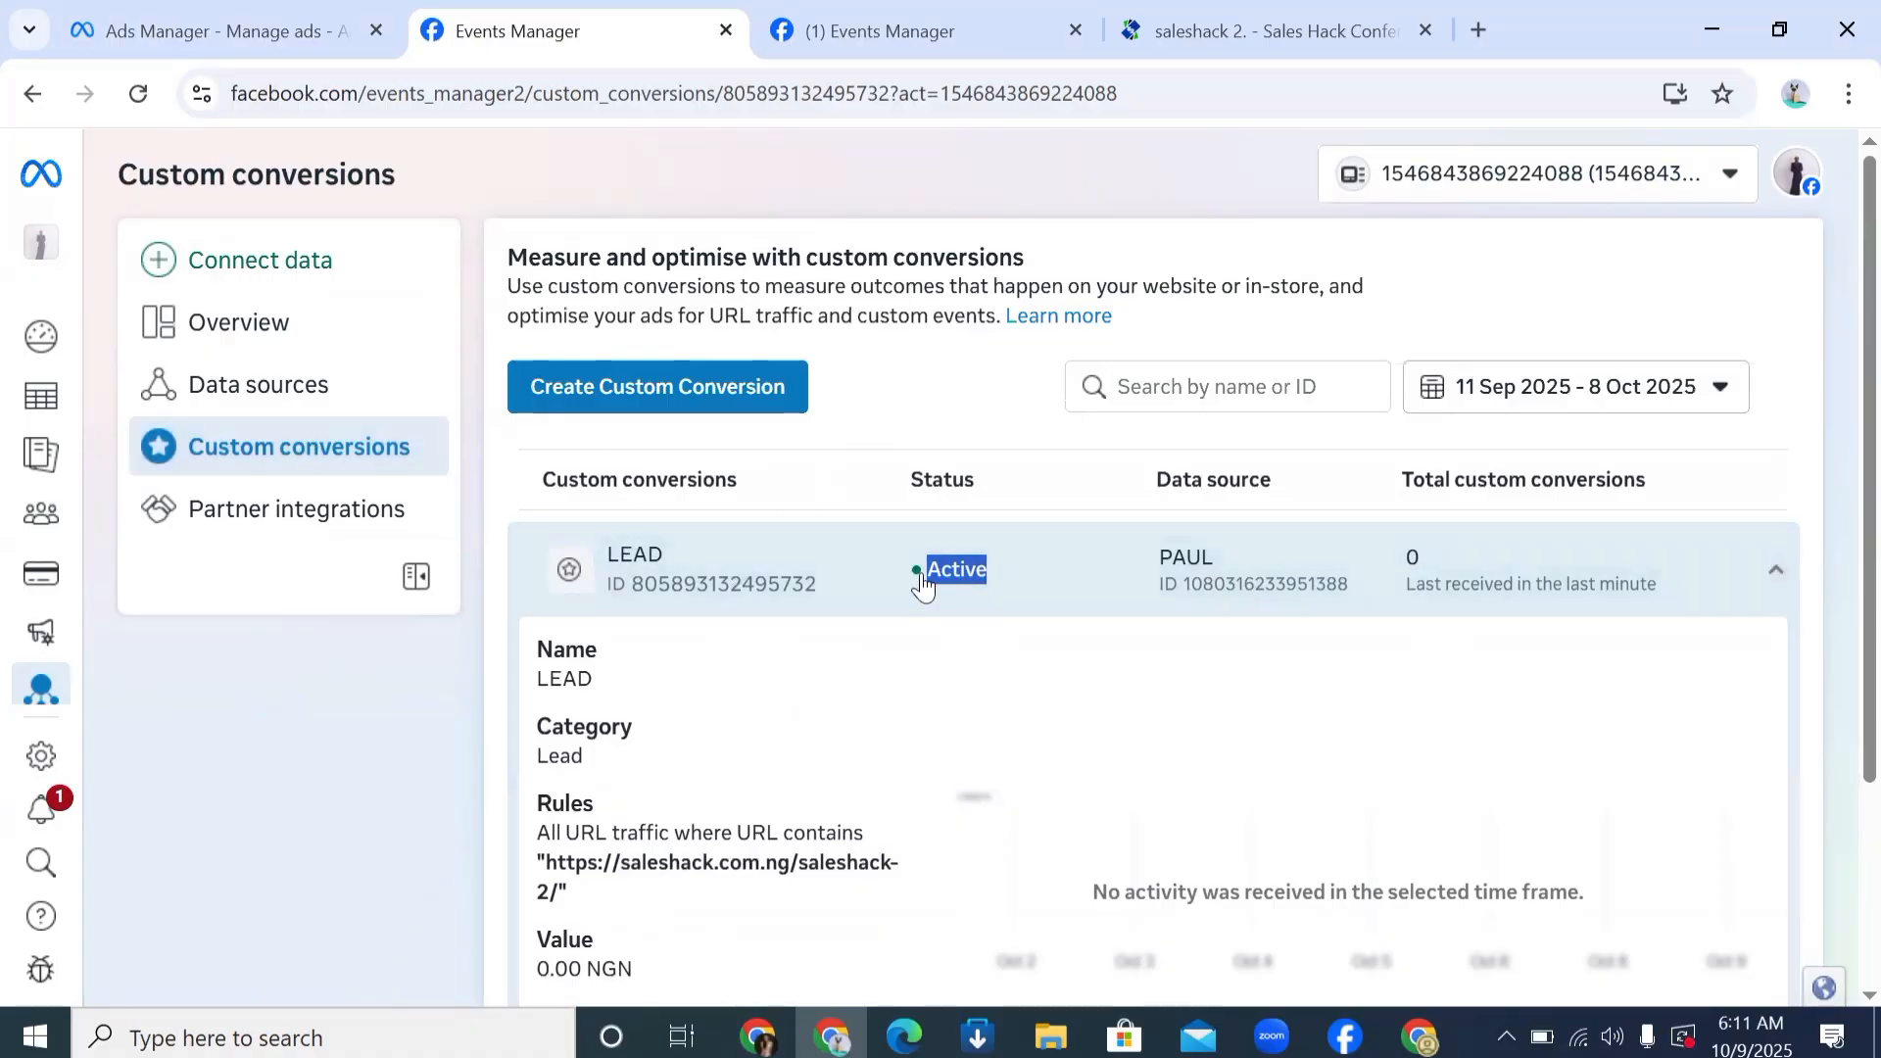
Step: Switch to Ads Manager and reload the New Sales ad set to refresh its dataset
{"action": "left_click", "coordinate": [243, 18]}
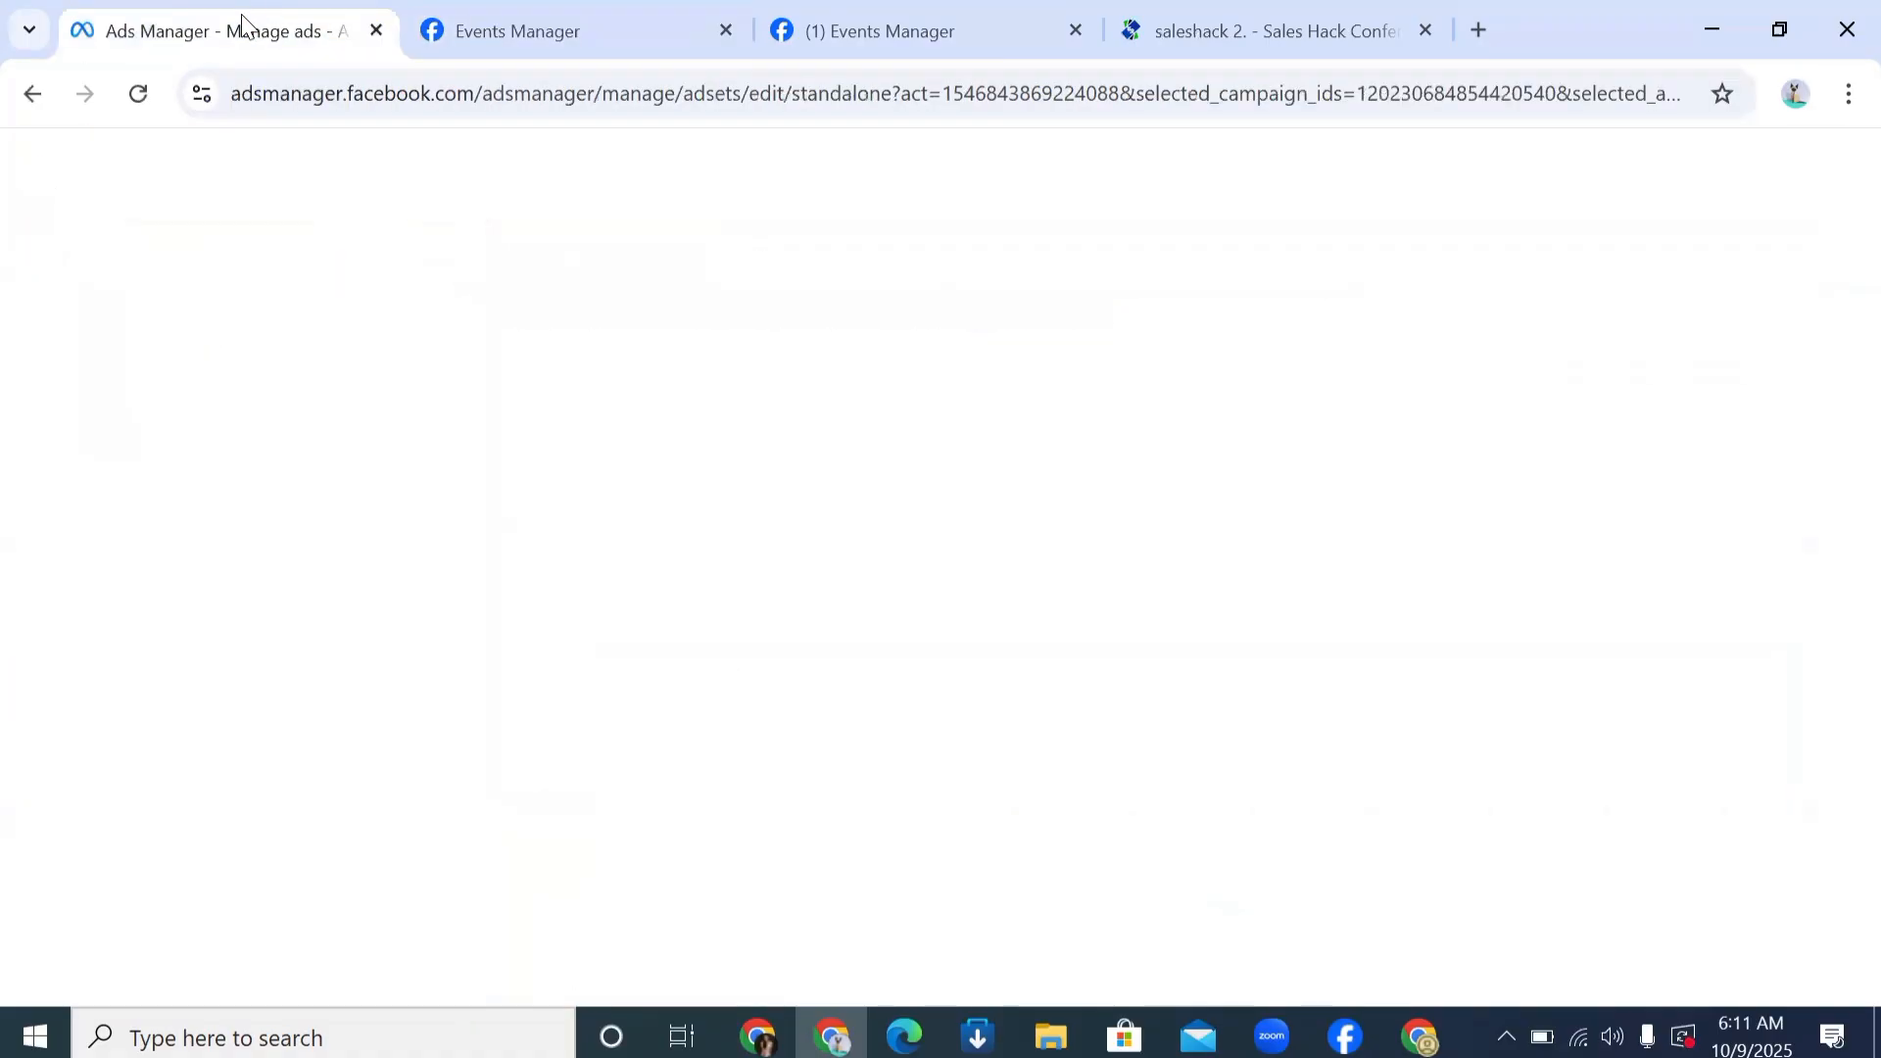
{"action": "left_click", "coordinate": [1362, 245]}
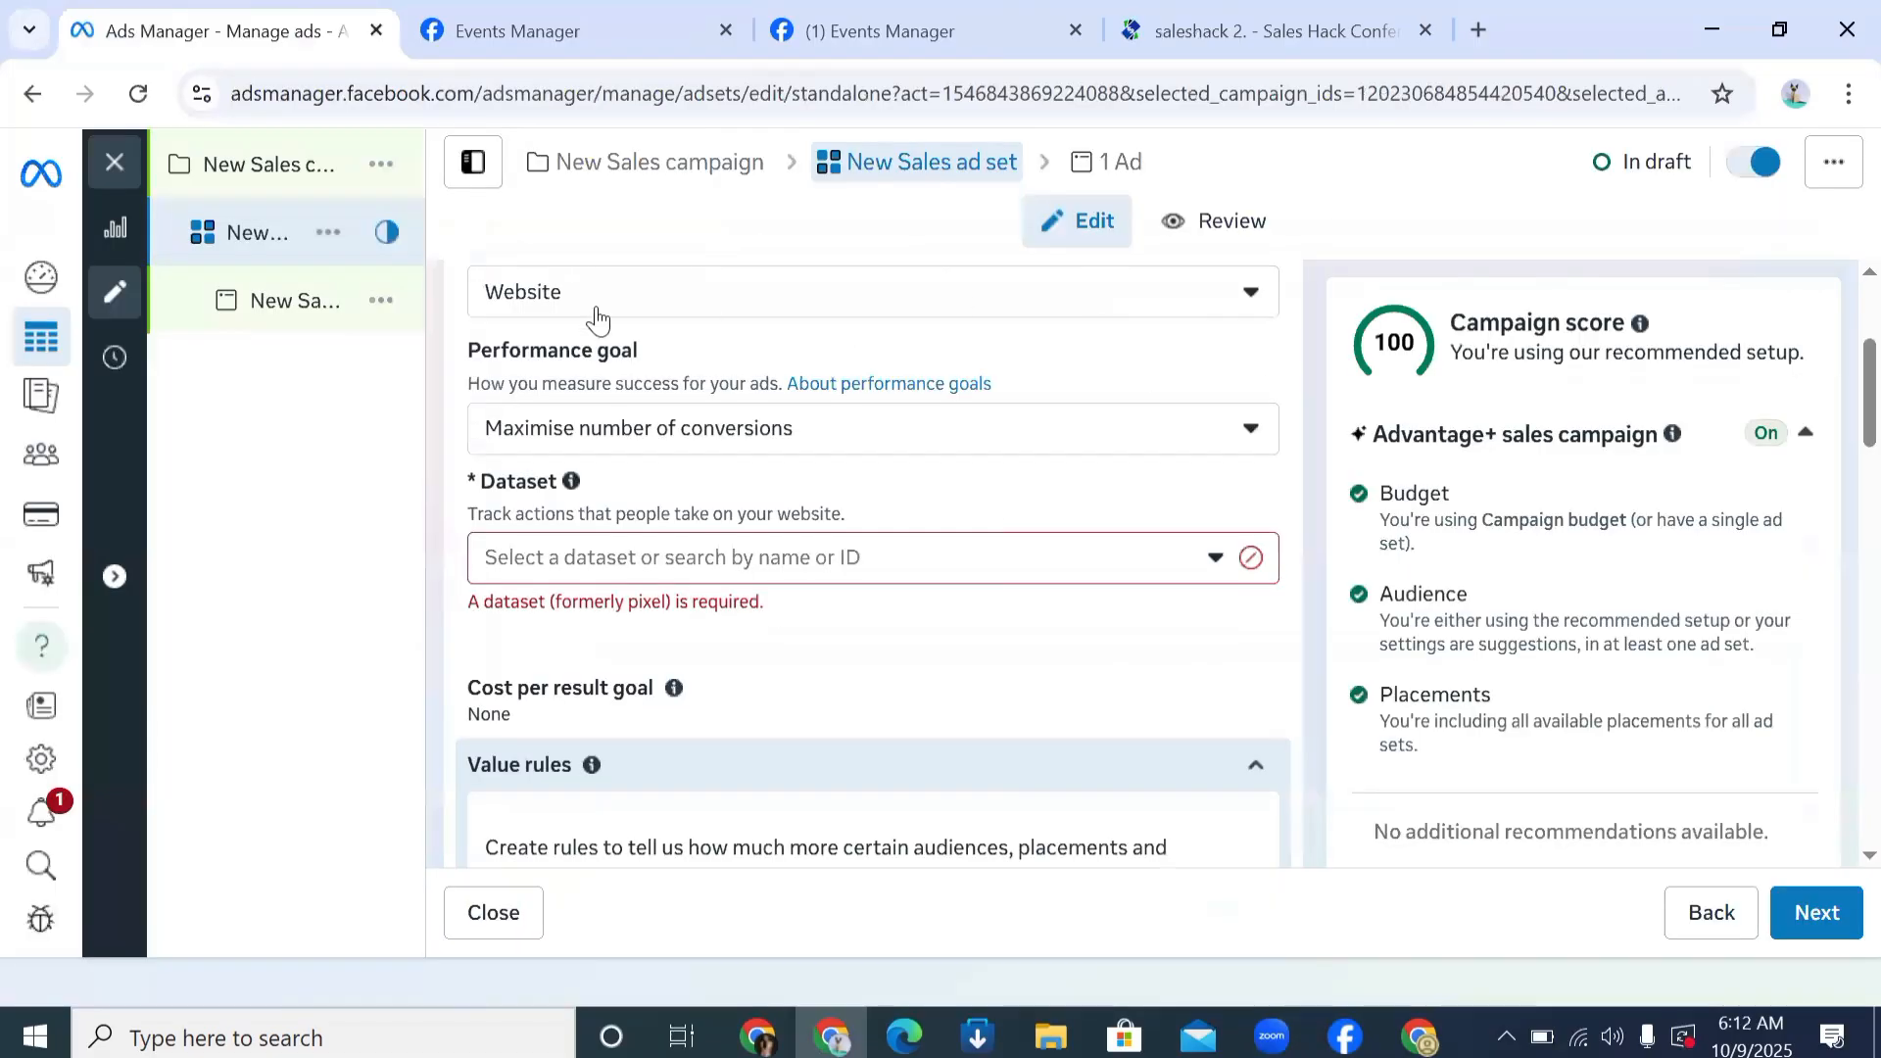
{"action": "left_click", "coordinate": [145, 86]}
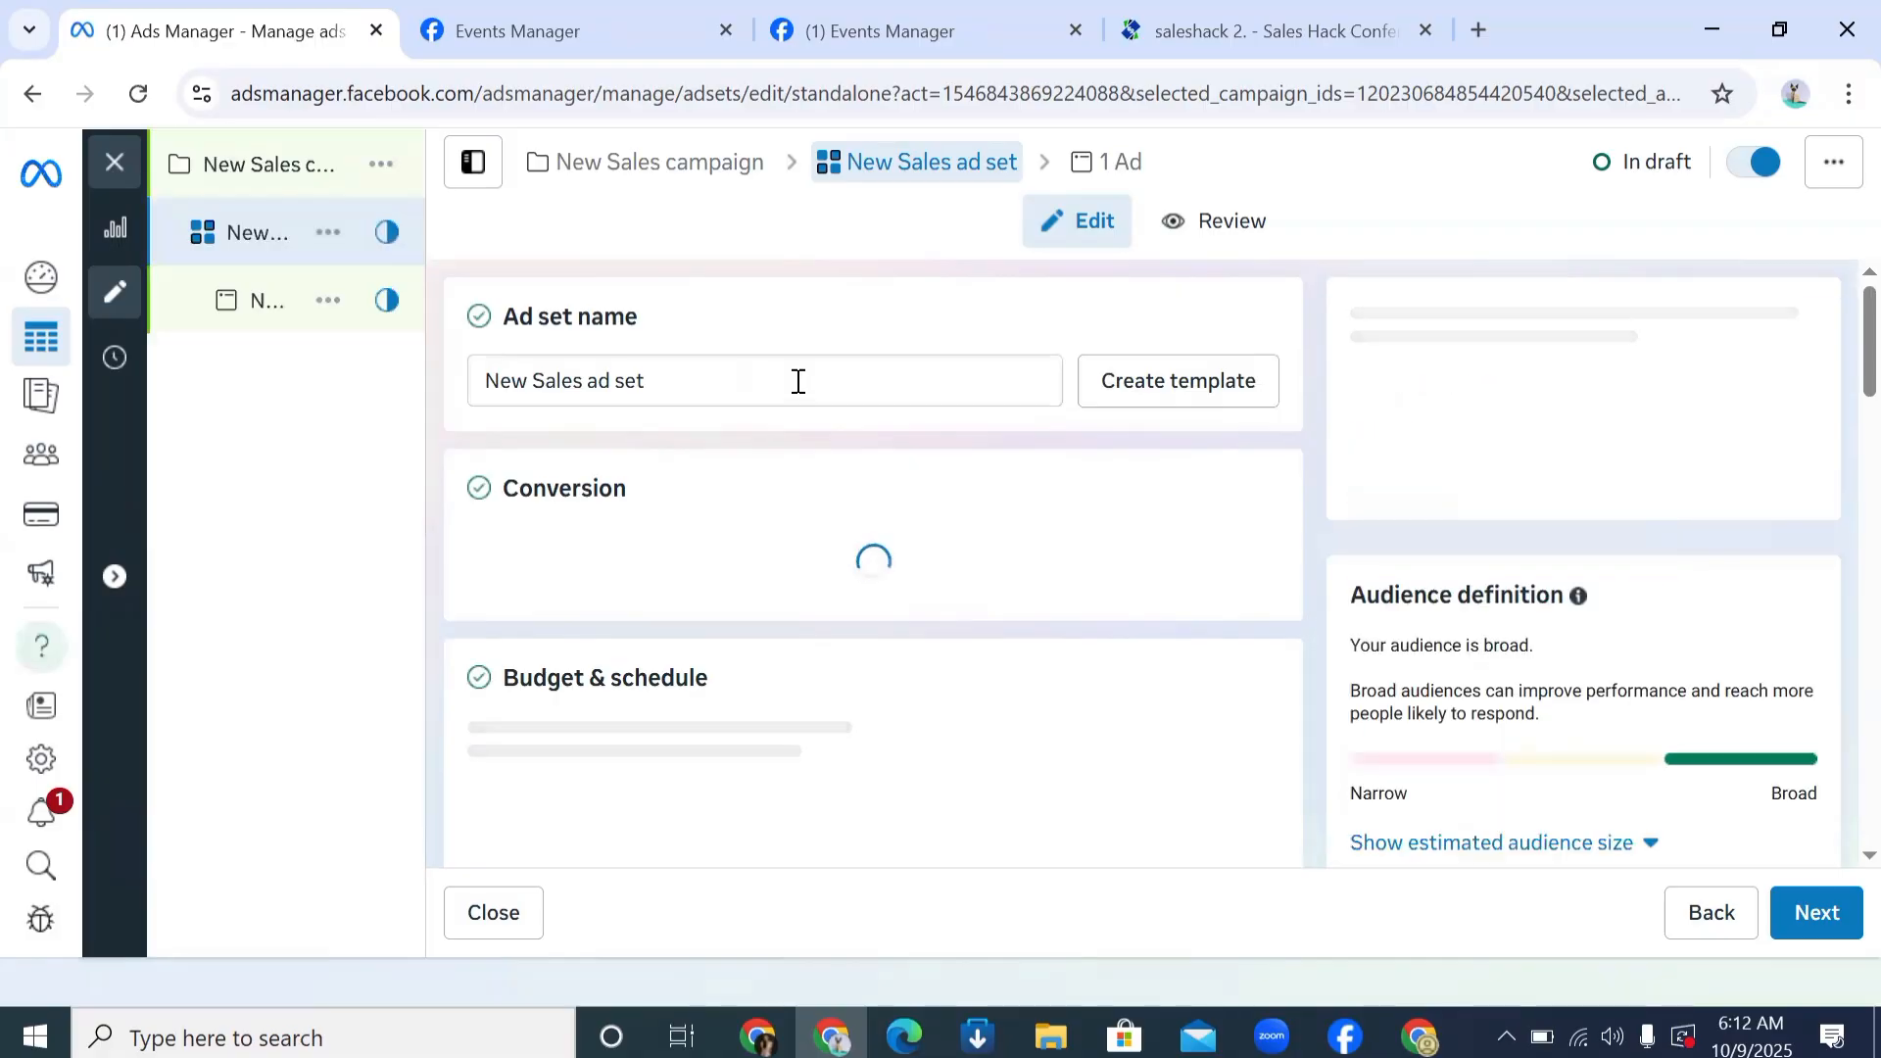
{"action": "double_click", "coordinate": [799, 382]}
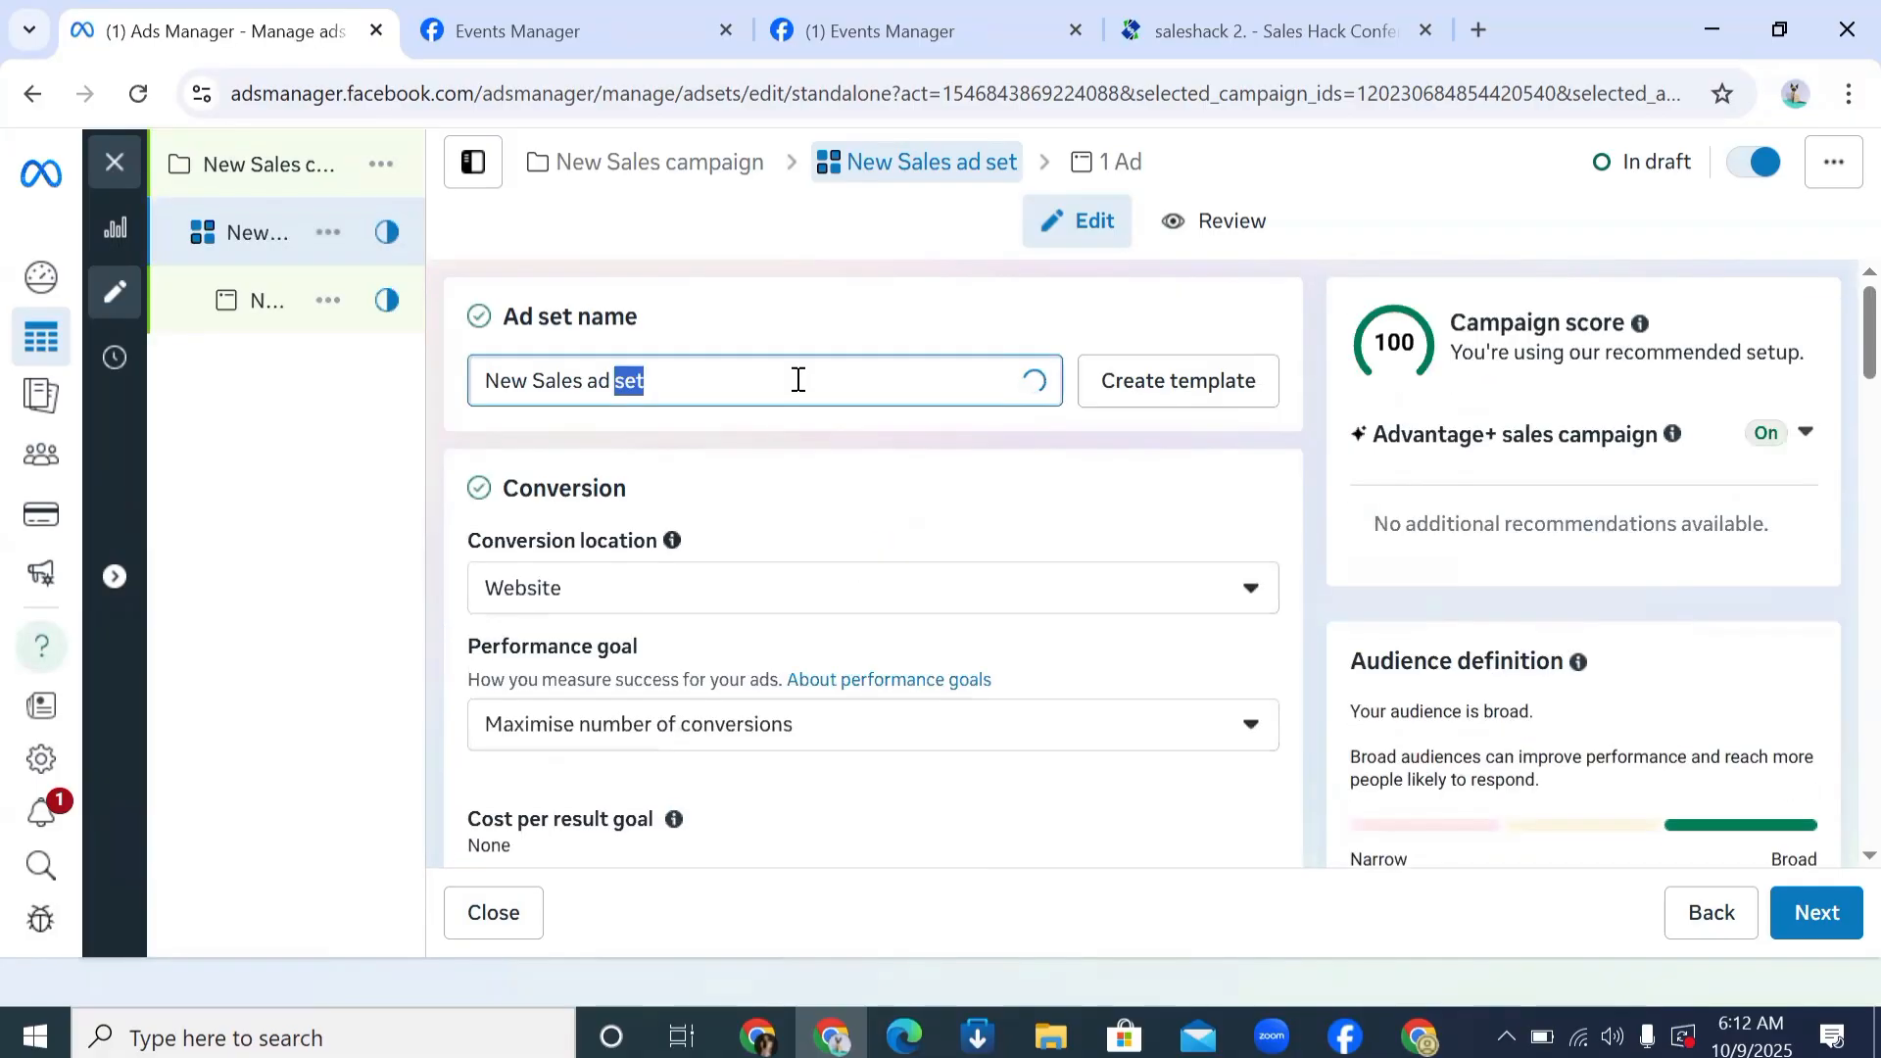
{"action": "left_click", "coordinate": [799, 381]}
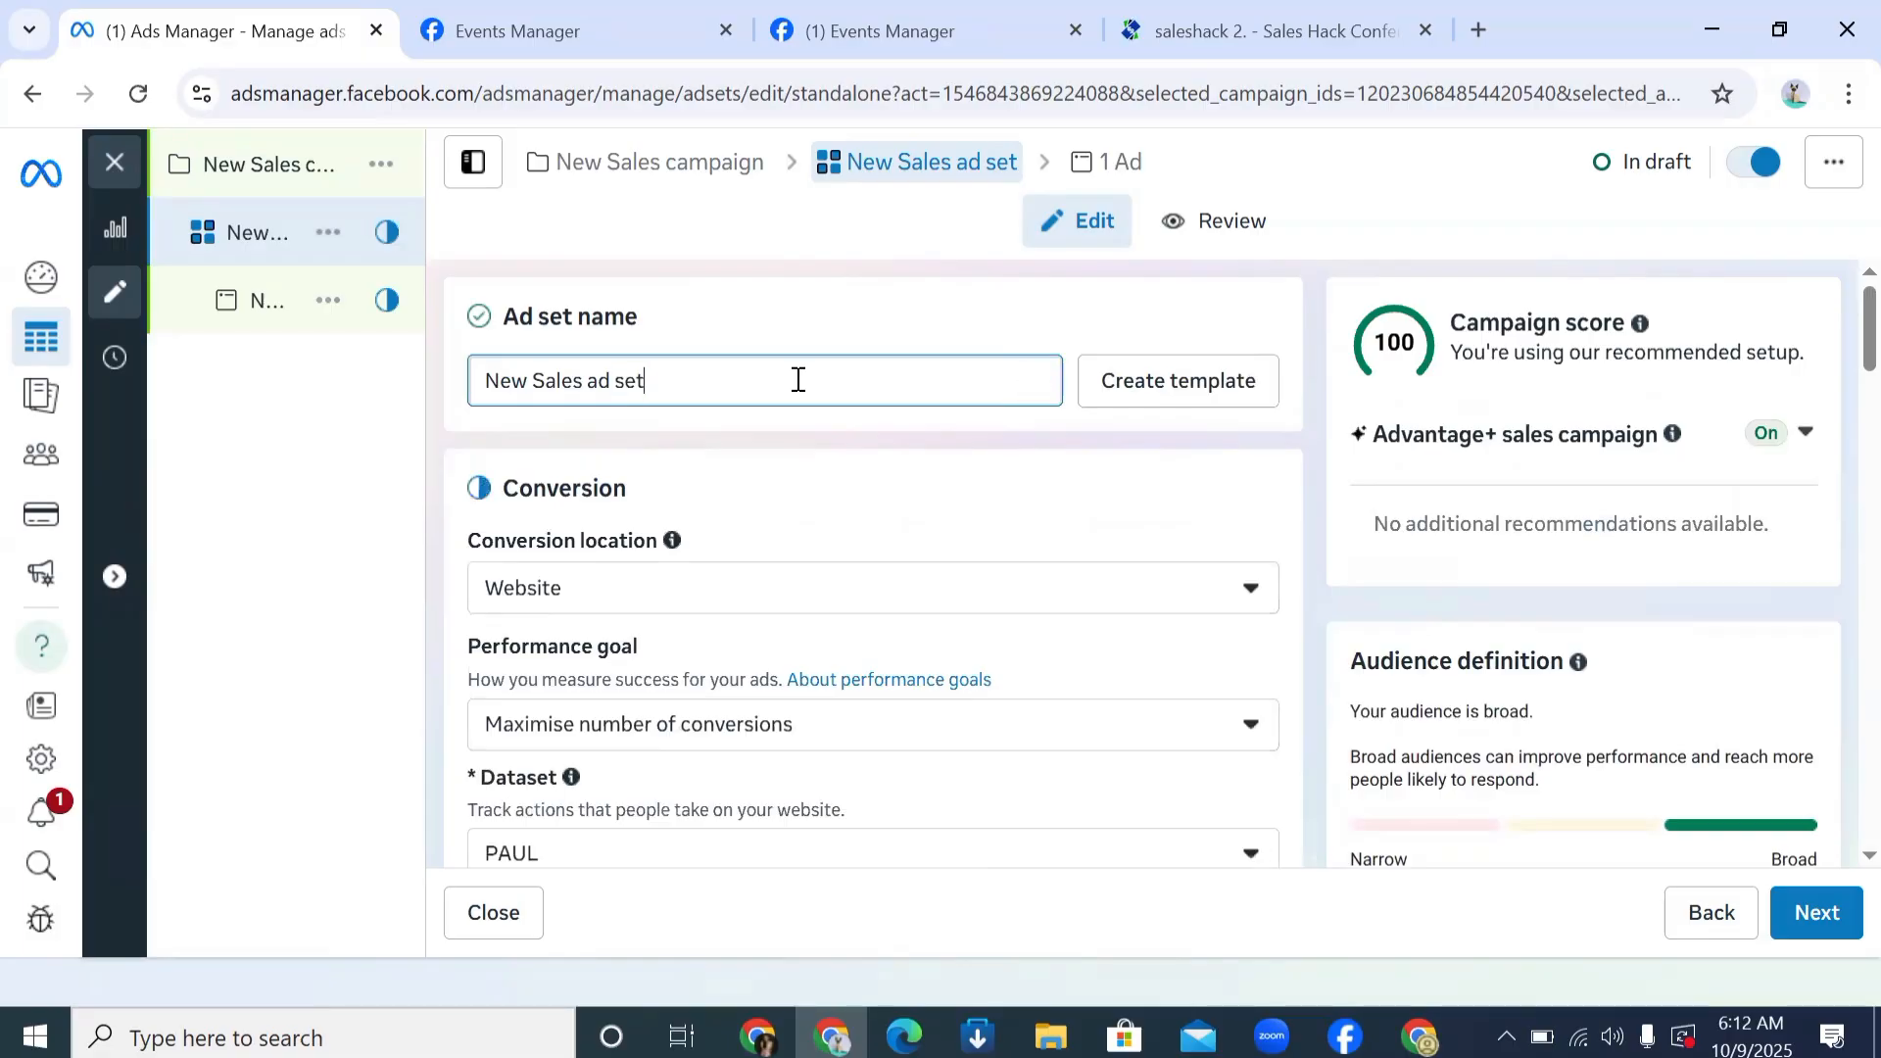
{"action": "triple_click", "coordinate": [798, 381]}
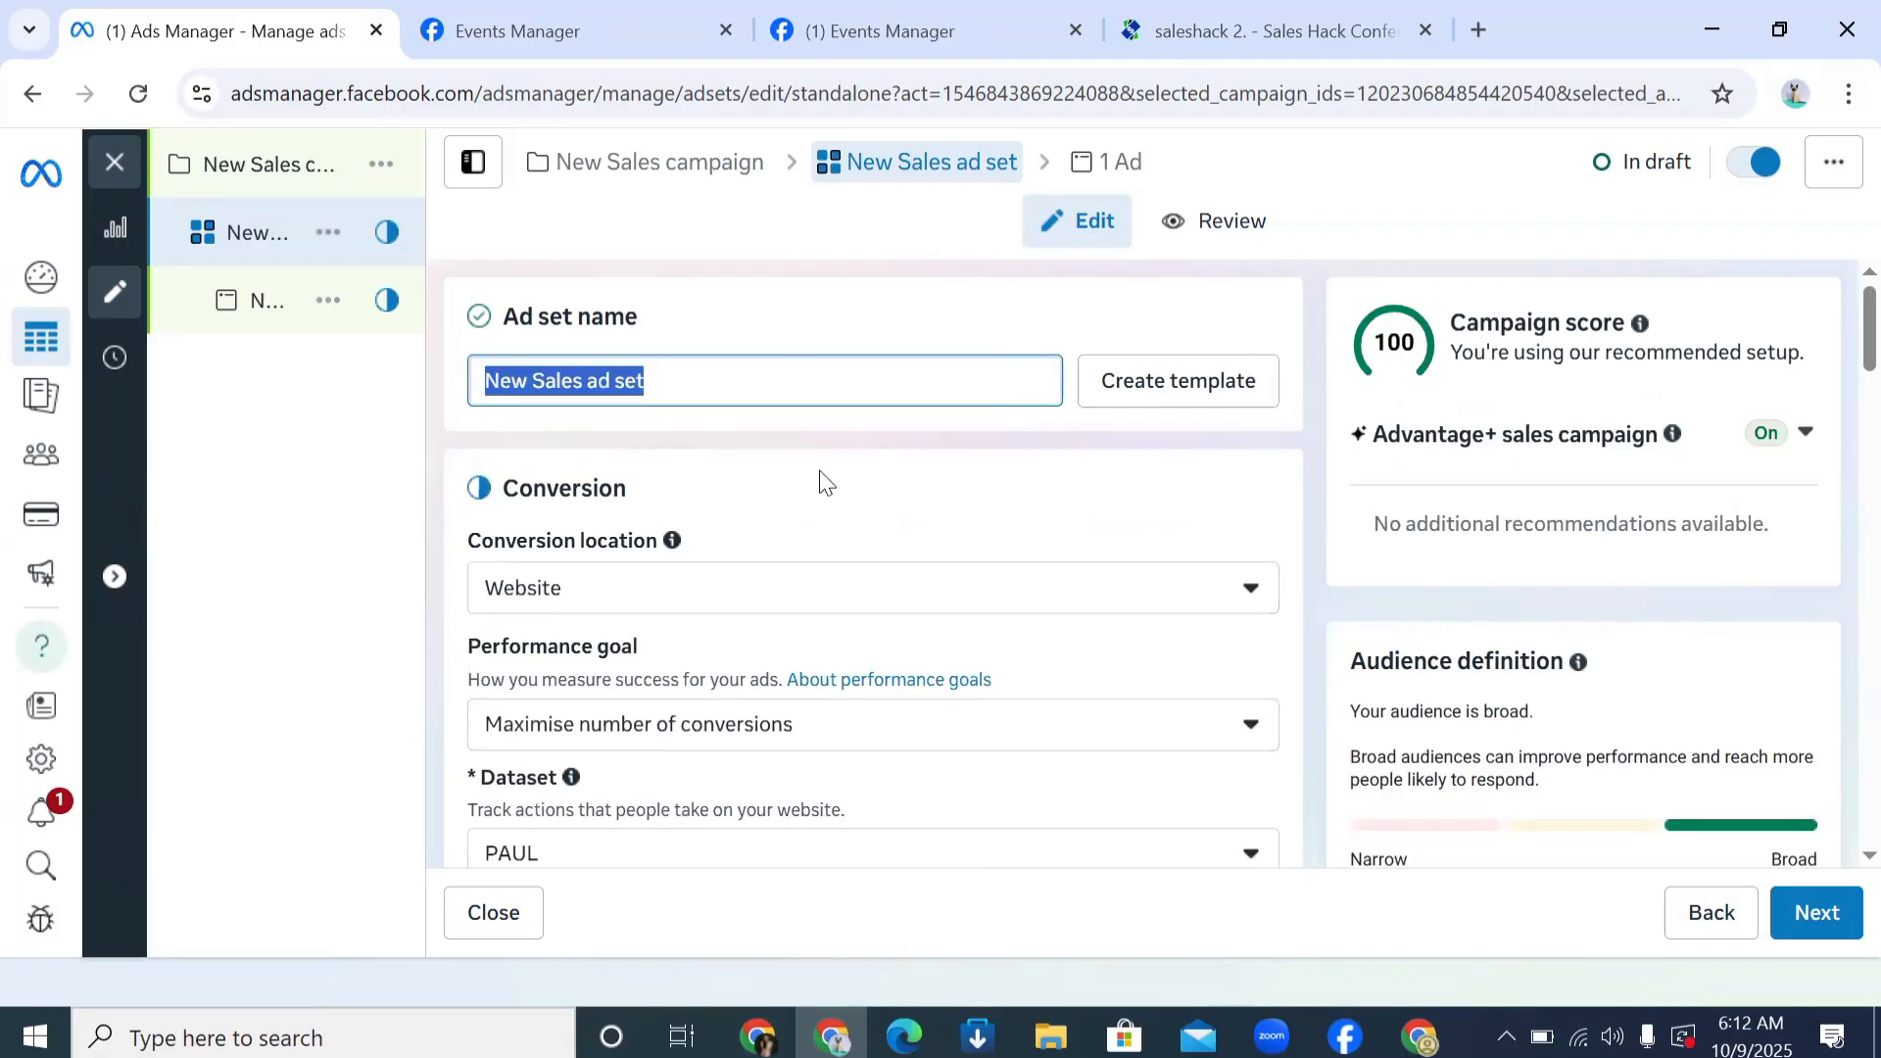
Step: Examine the active and inactive choices for the New Sales ad set's conversion event, looking for the LEAD custom conversion
{"action": "scroll", "coordinate": [823, 490], "scroll_direction": "down", "scroll_amount": 3}
{"action": "scroll", "coordinate": [861, 475], "scroll_direction": "down", "scroll_amount": 2}
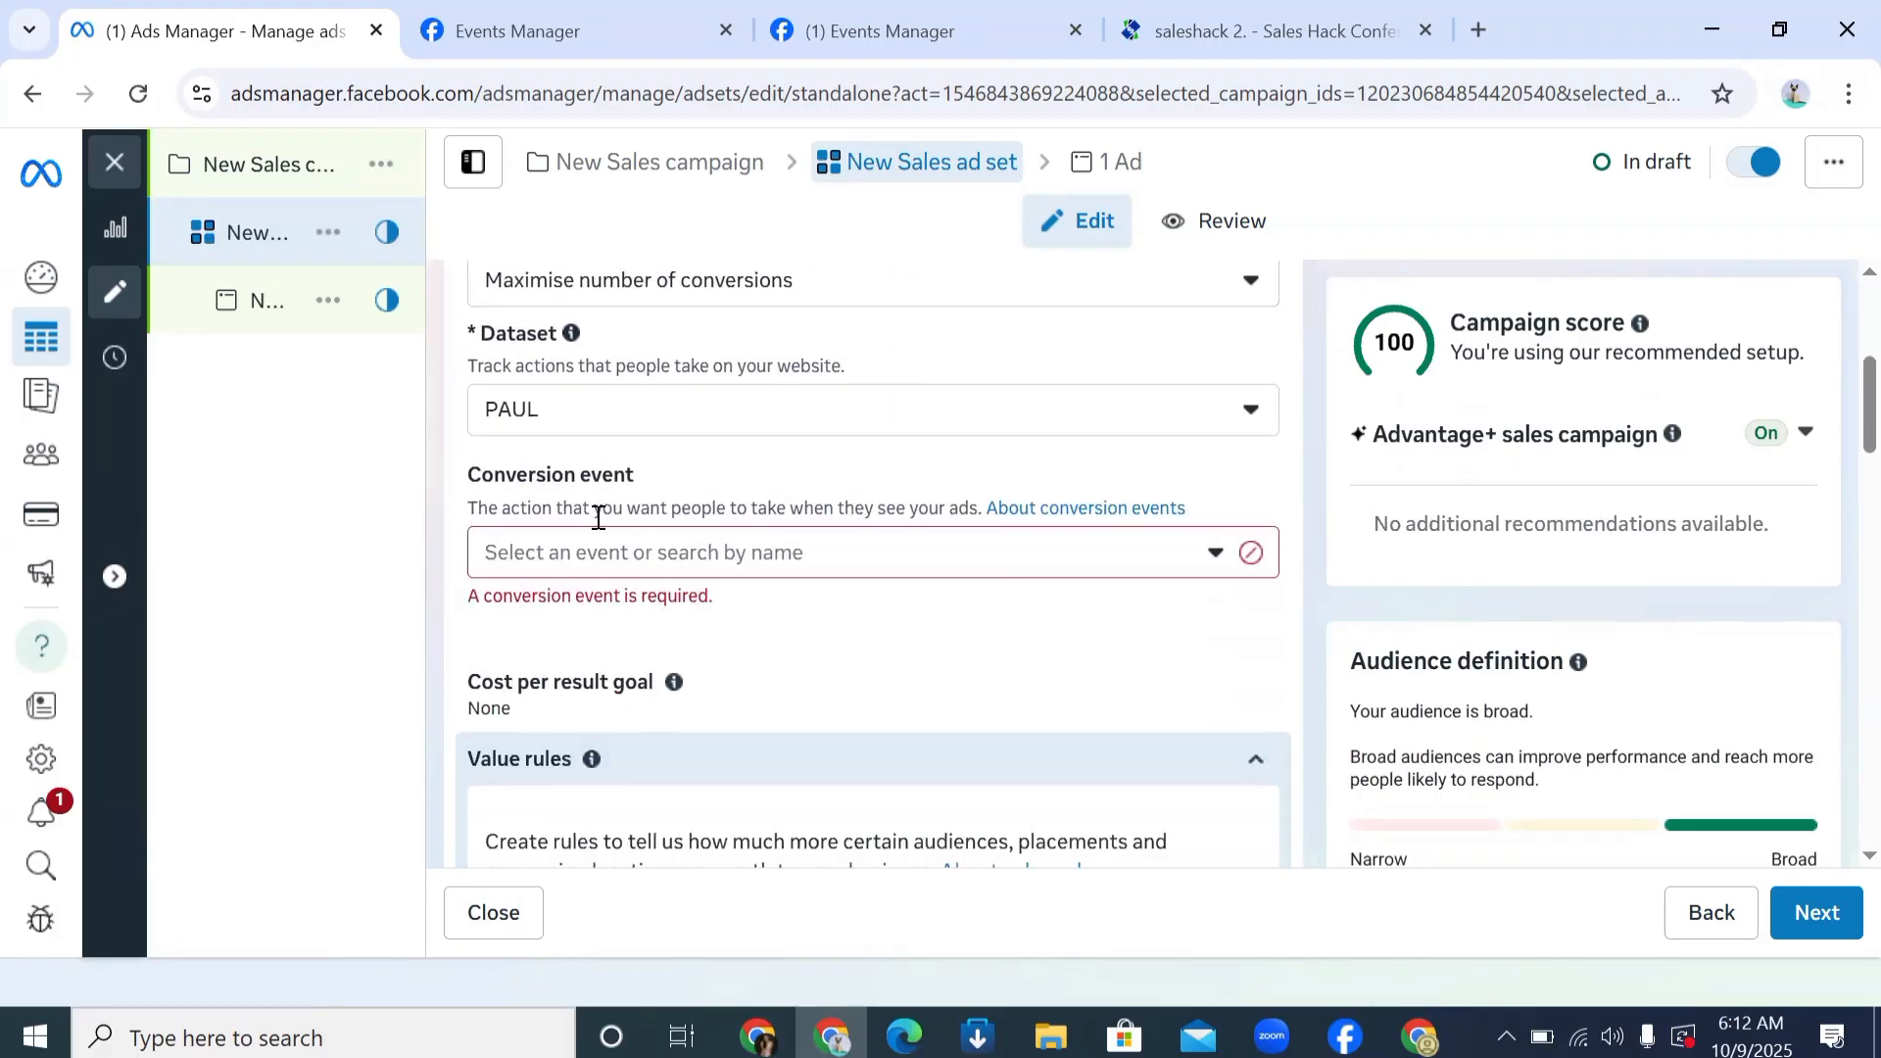
{"action": "left_click", "coordinate": [787, 564]}
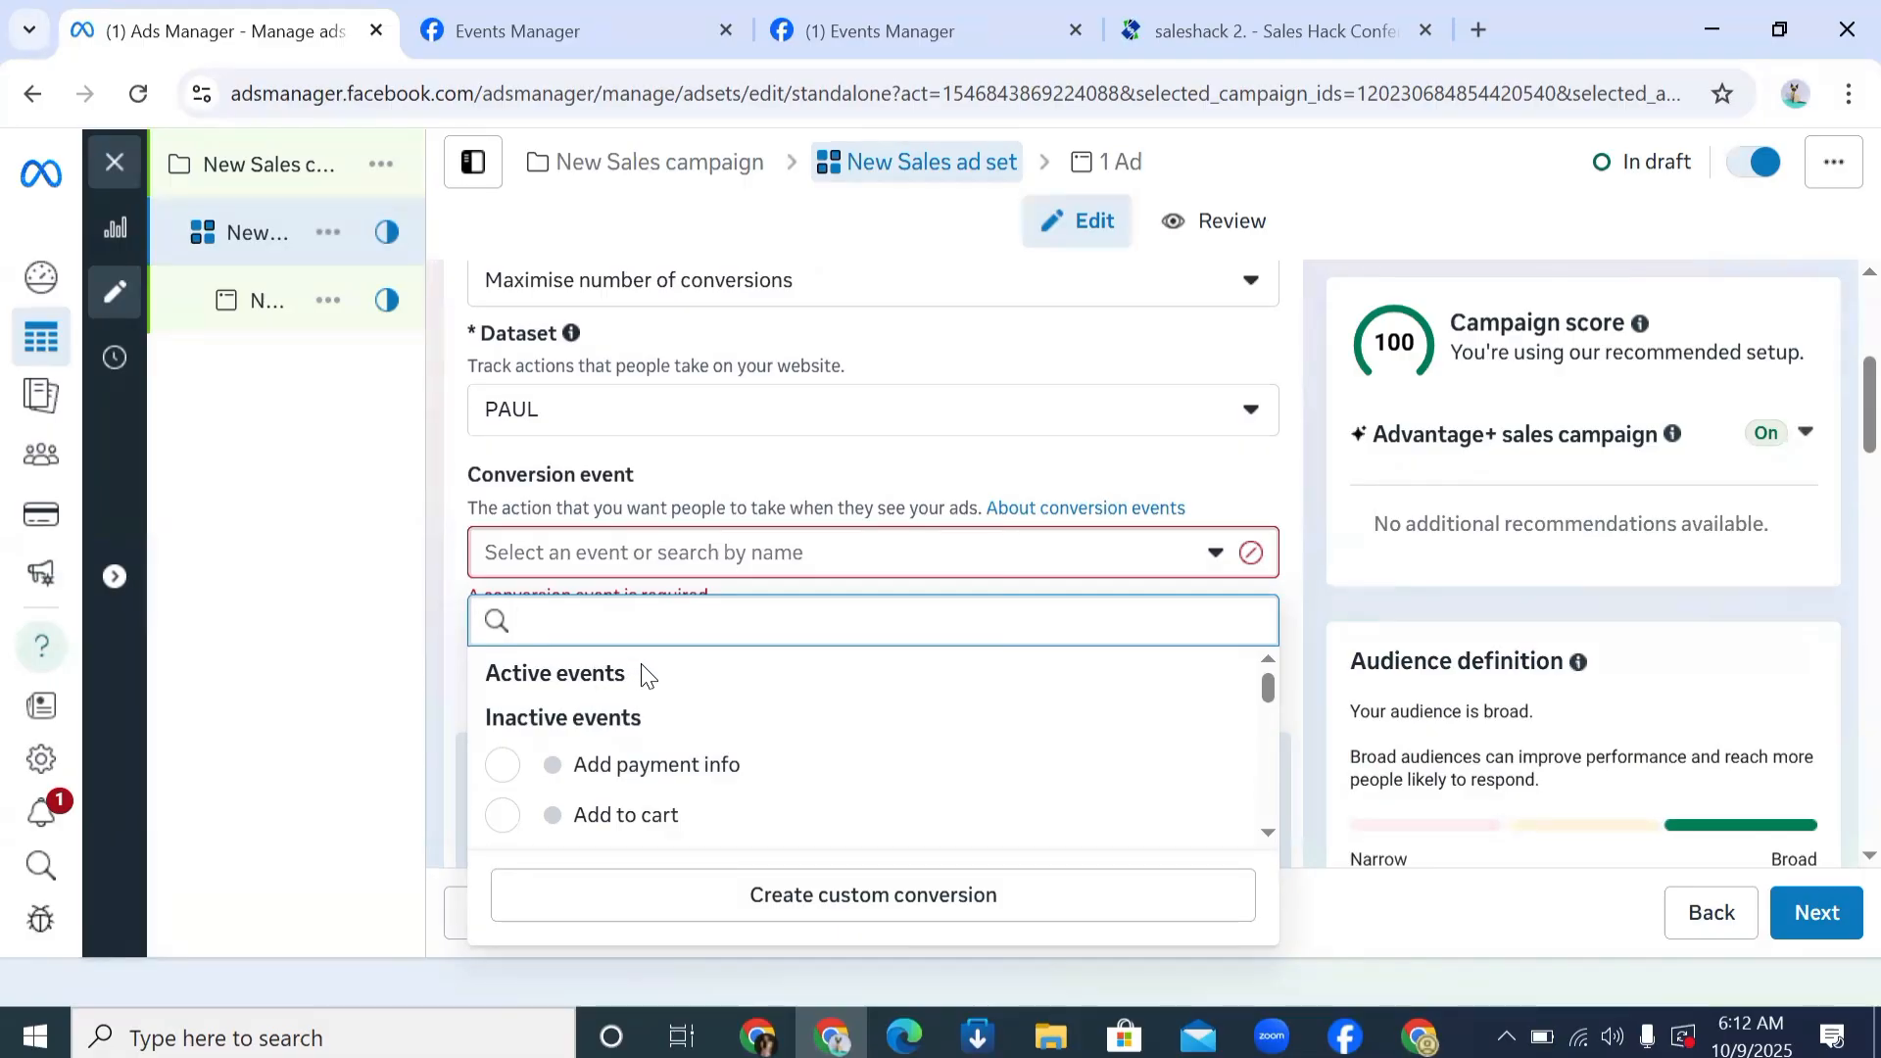
{"action": "left_click", "coordinate": [583, 672]}
{"action": "scroll", "coordinate": [764, 655], "scroll_direction": "down", "scroll_amount": 4}
{"action": "scroll", "coordinate": [765, 677], "scroll_direction": "up", "scroll_amount": 4}
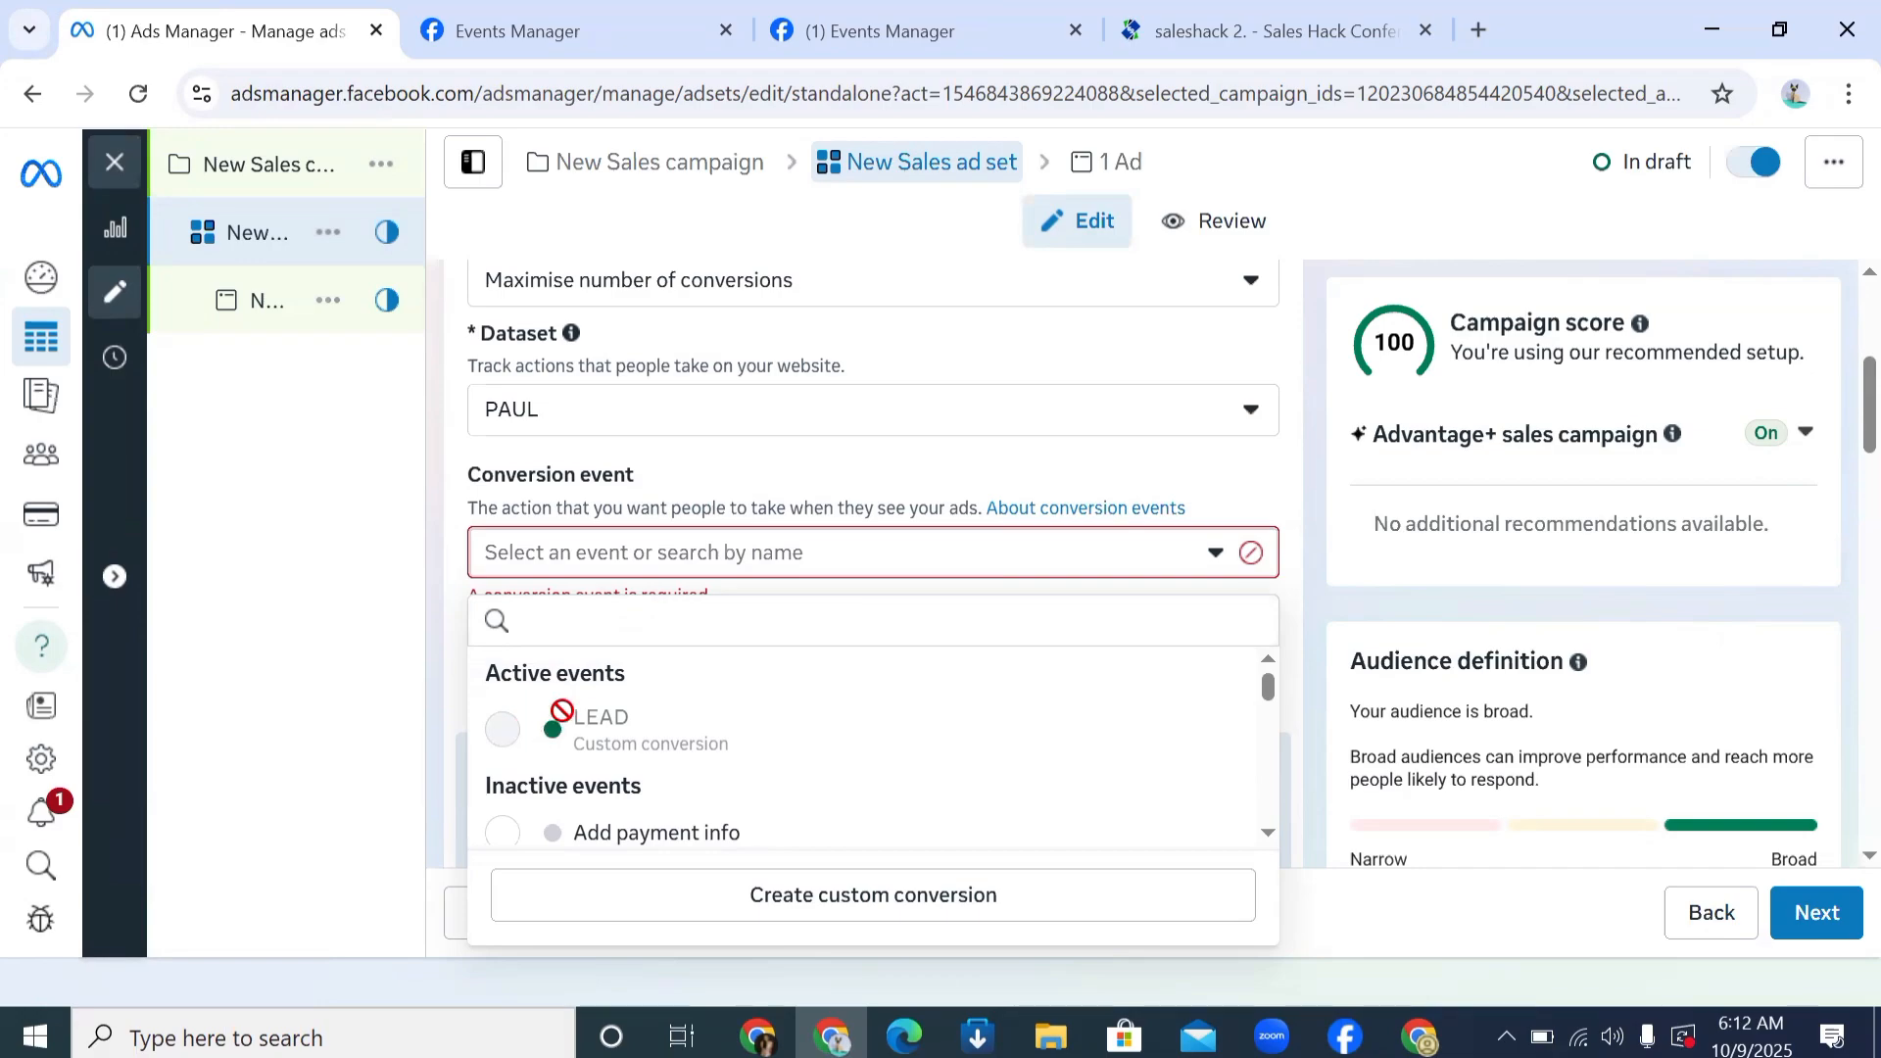
{"action": "scroll", "coordinate": [755, 660], "scroll_direction": "up", "scroll_amount": 1}
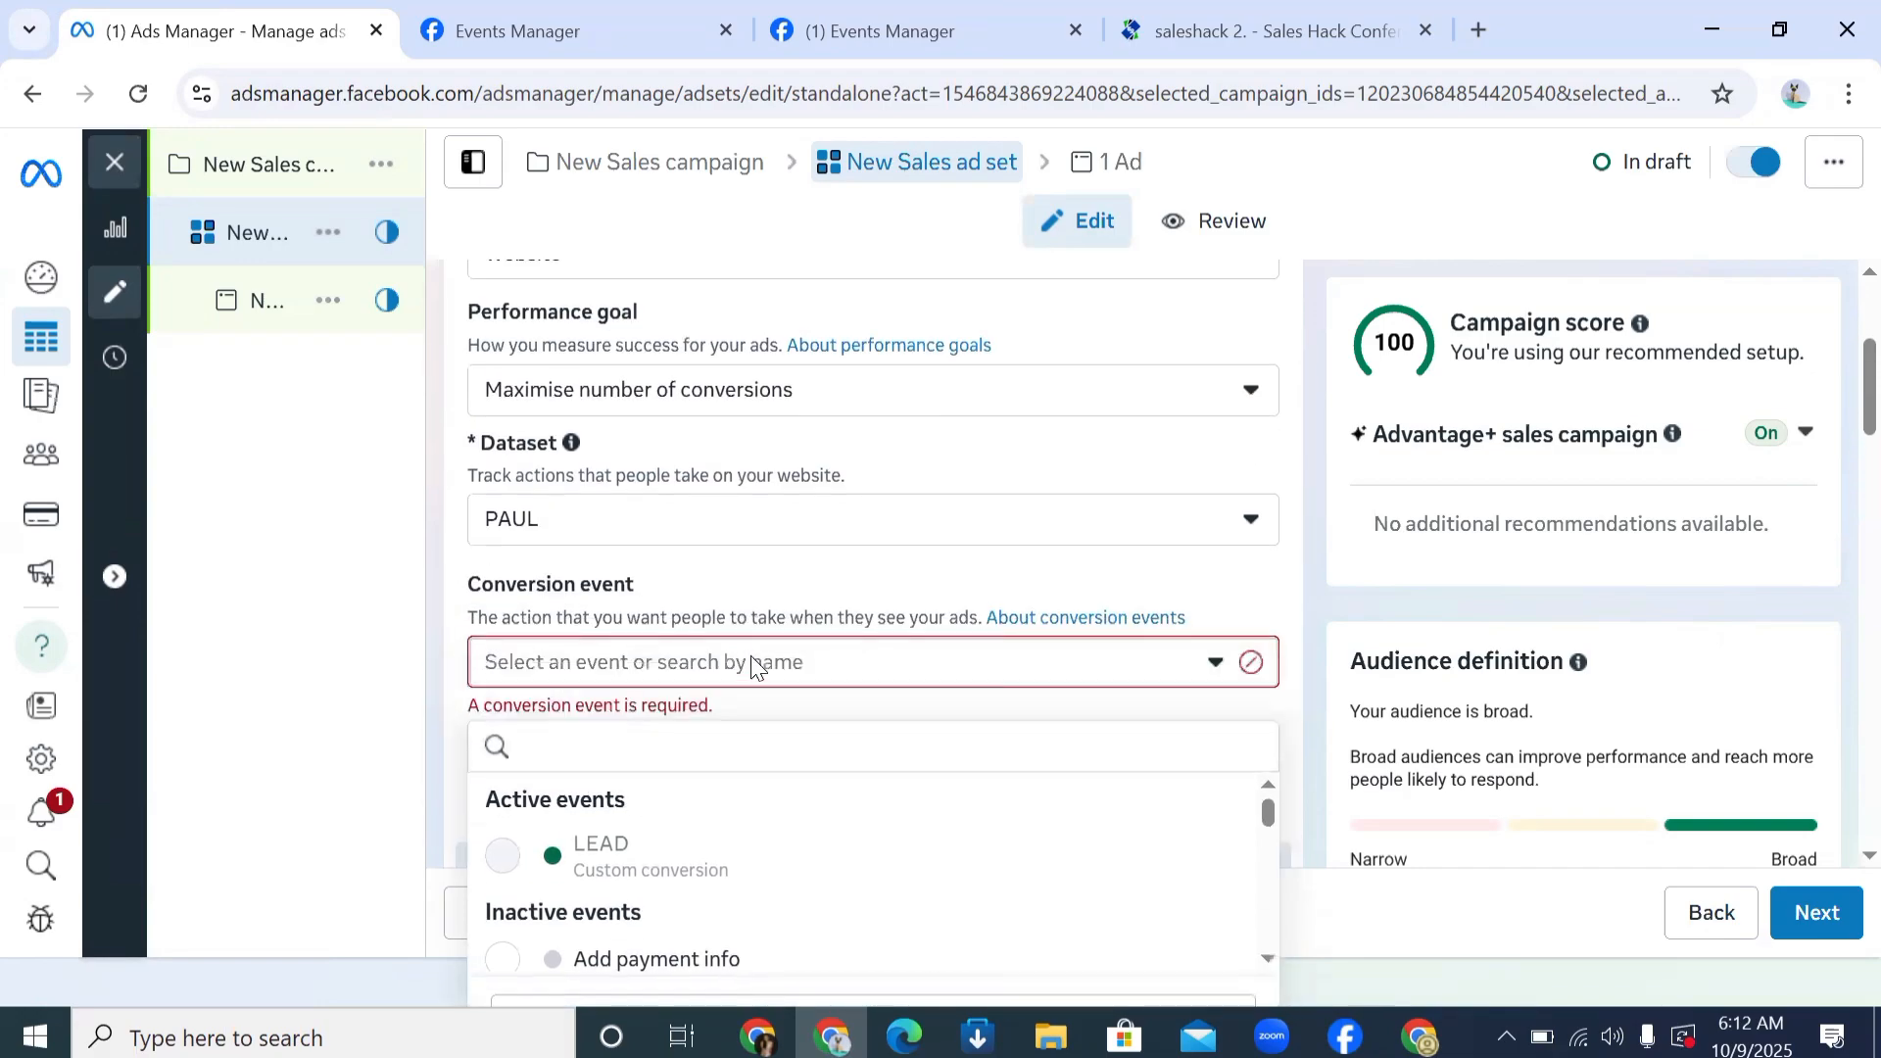
{"action": "scroll", "coordinate": [763, 649], "scroll_direction": "down", "scroll_amount": 1}
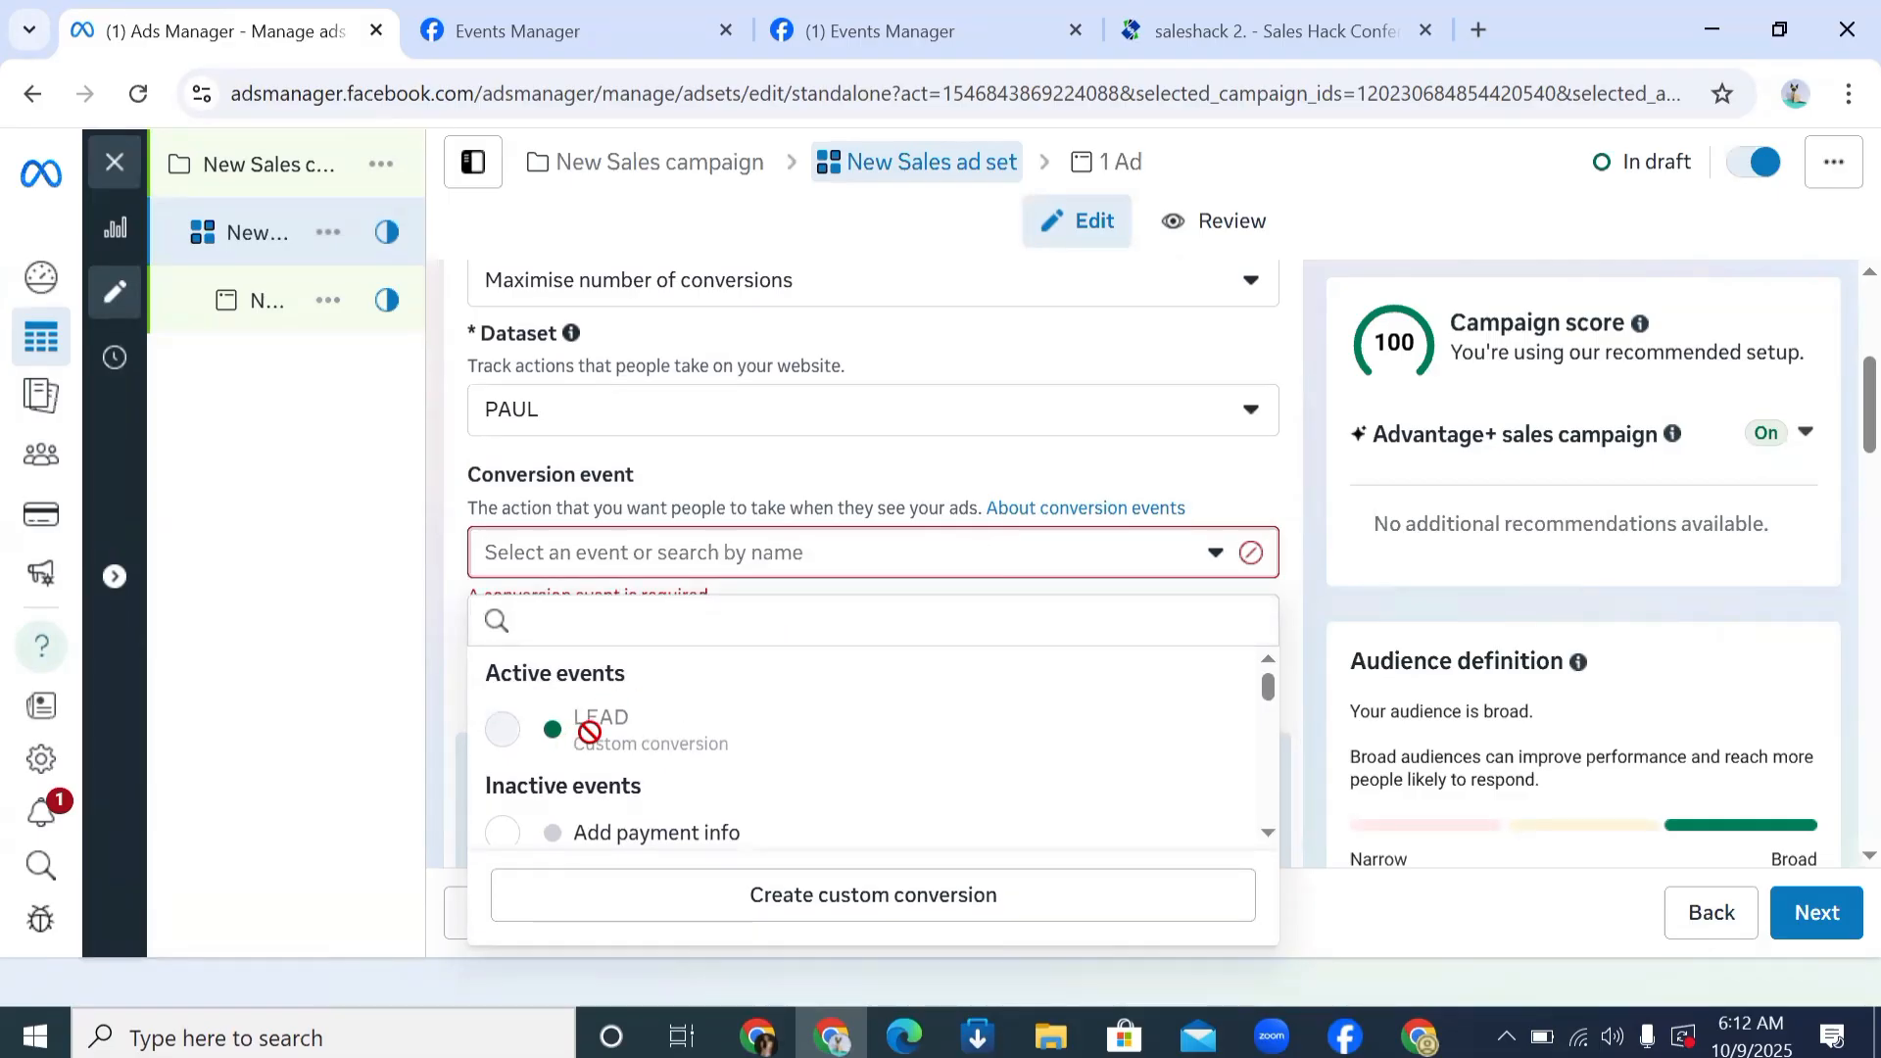
{"action": "scroll", "coordinate": [753, 784], "scroll_direction": "down", "scroll_amount": 2}
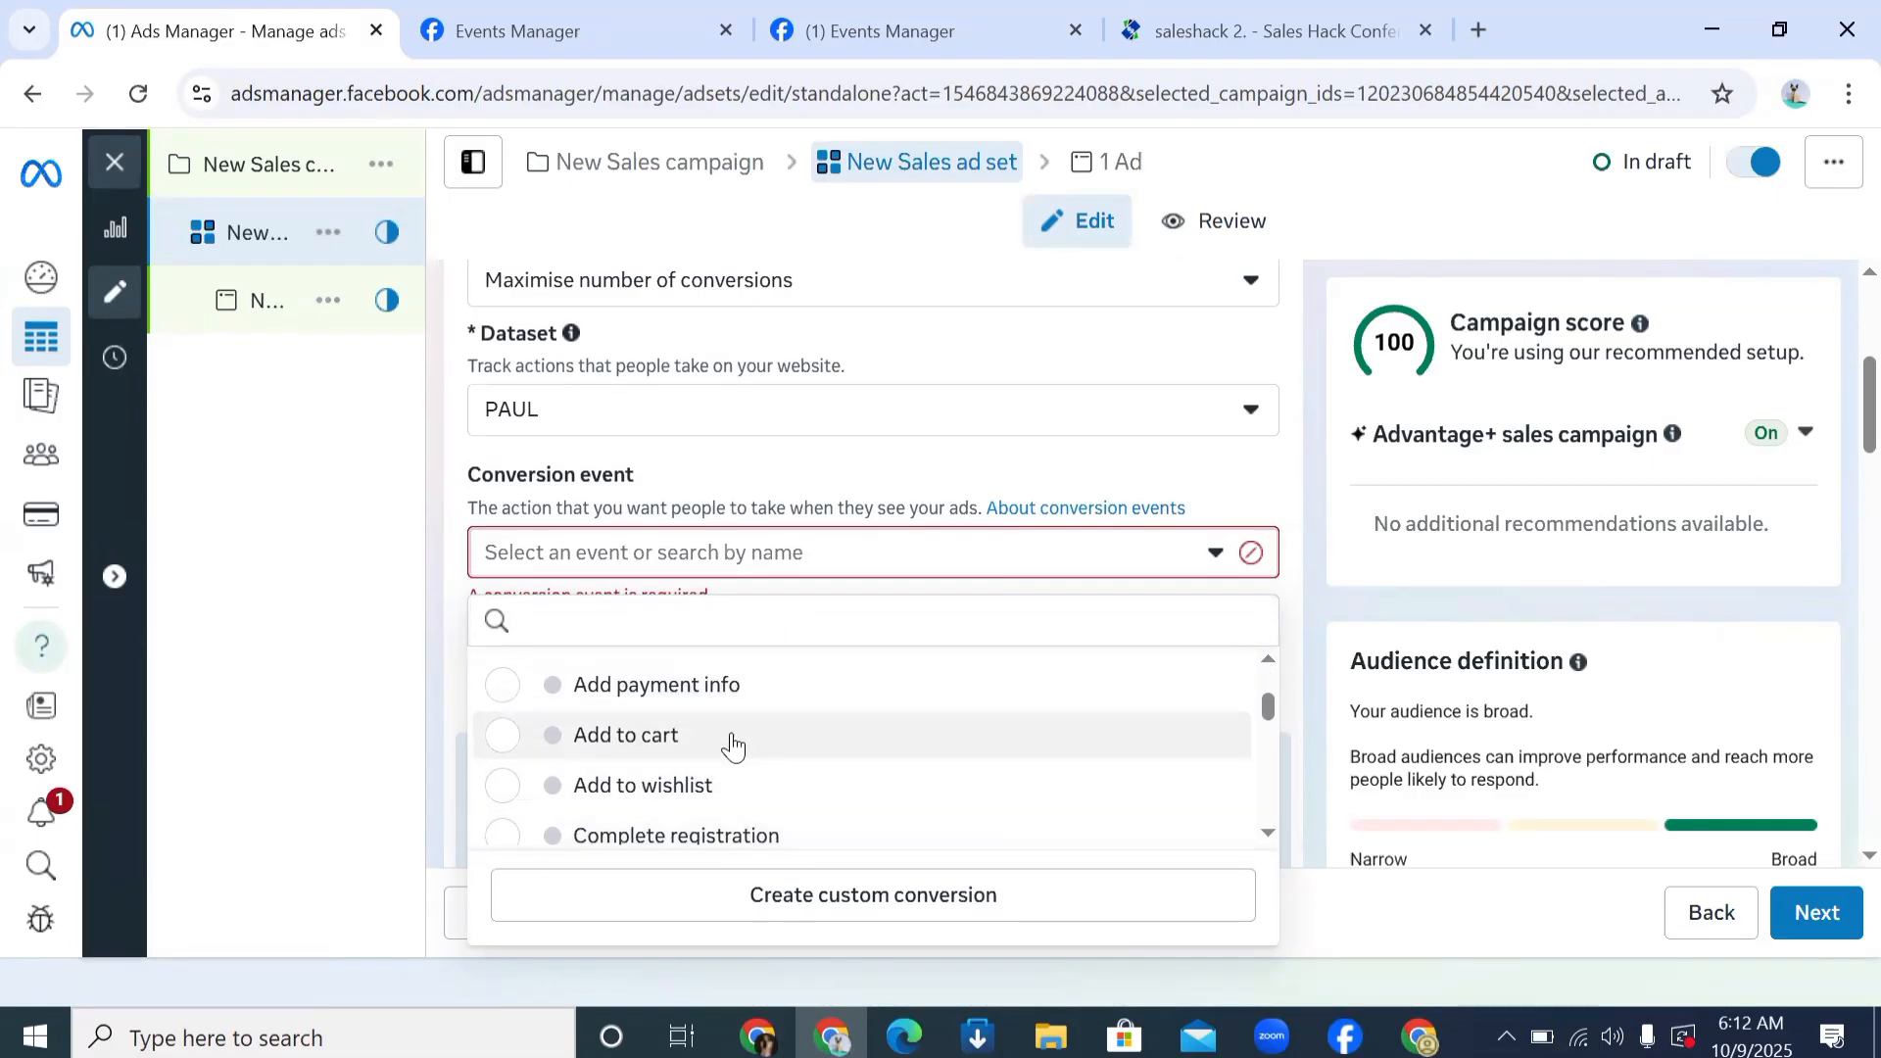
{"action": "scroll", "coordinate": [823, 784], "scroll_direction": "up", "scroll_amount": 2}
Step: Review the conversion event choices of the New Sales ad set and the objective options of its campaign
{"action": "scroll", "coordinate": [798, 399], "scroll_direction": "up", "scroll_amount": 5}
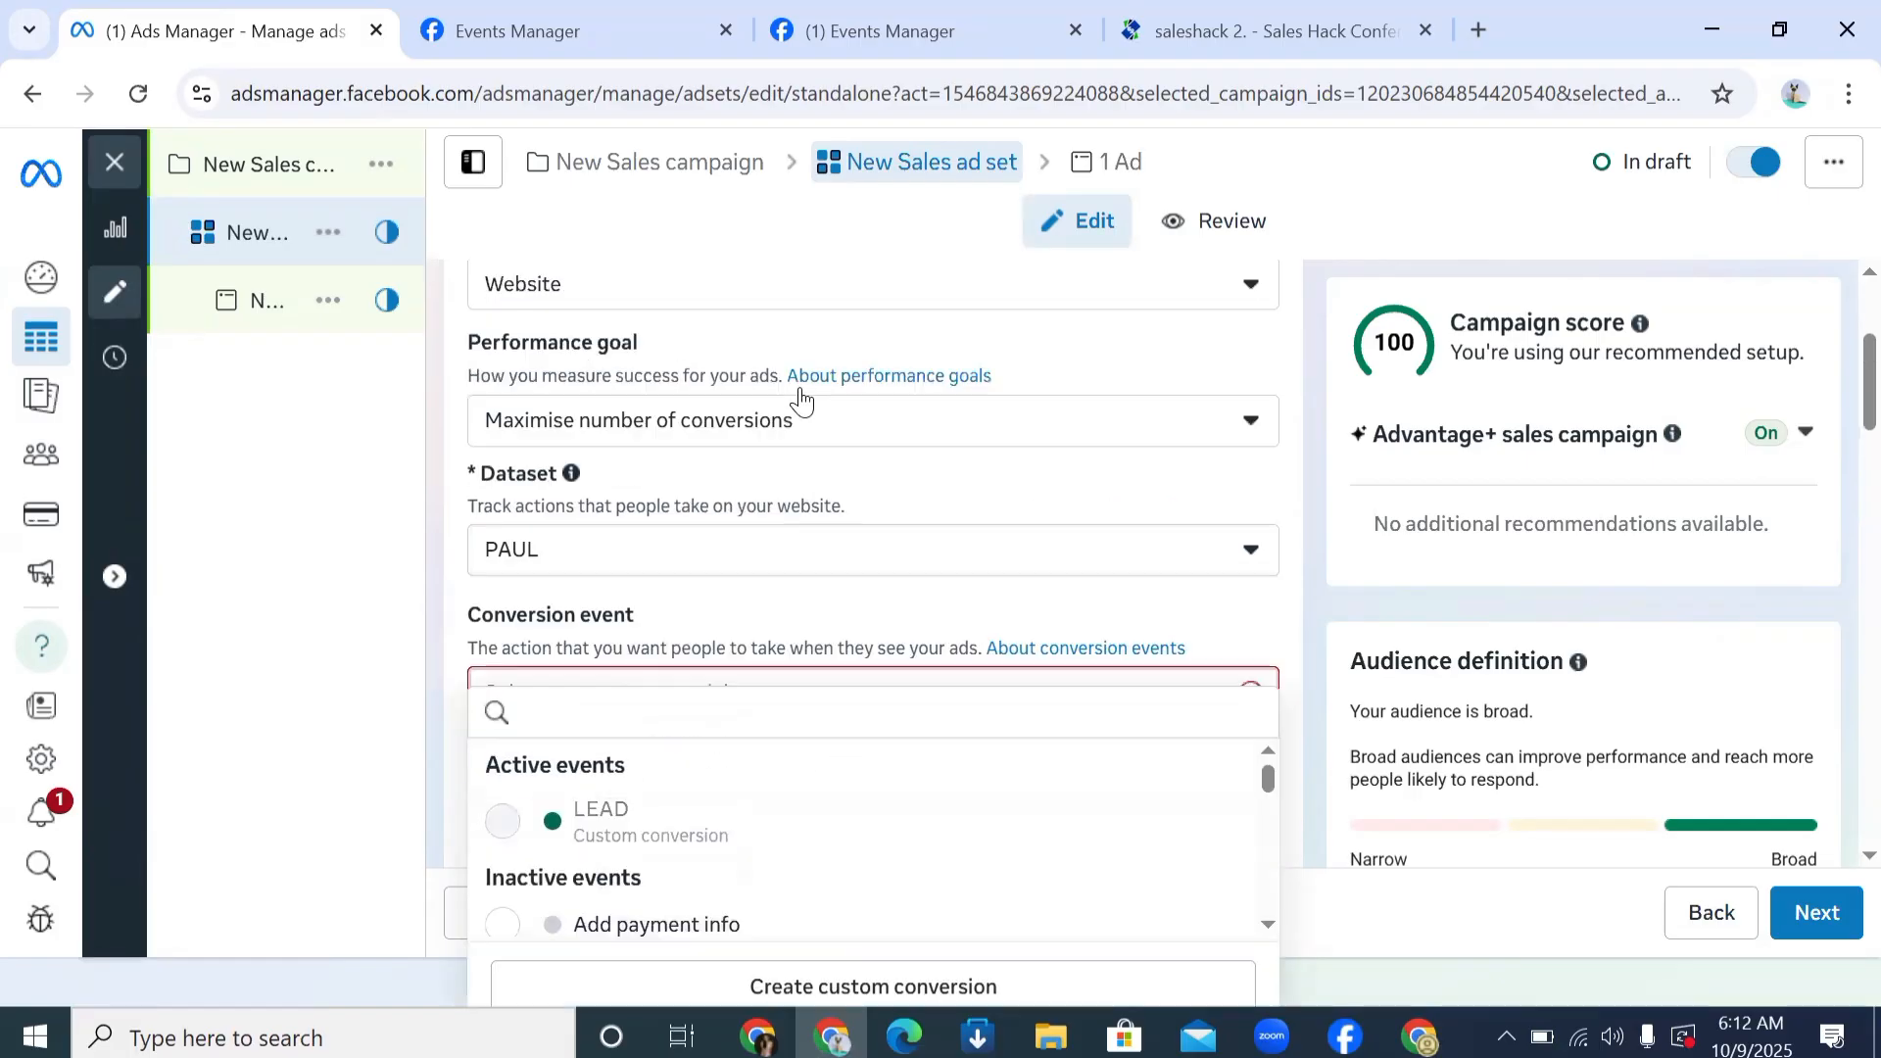
{"action": "scroll", "coordinate": [803, 422], "scroll_direction": "down", "scroll_amount": 5}
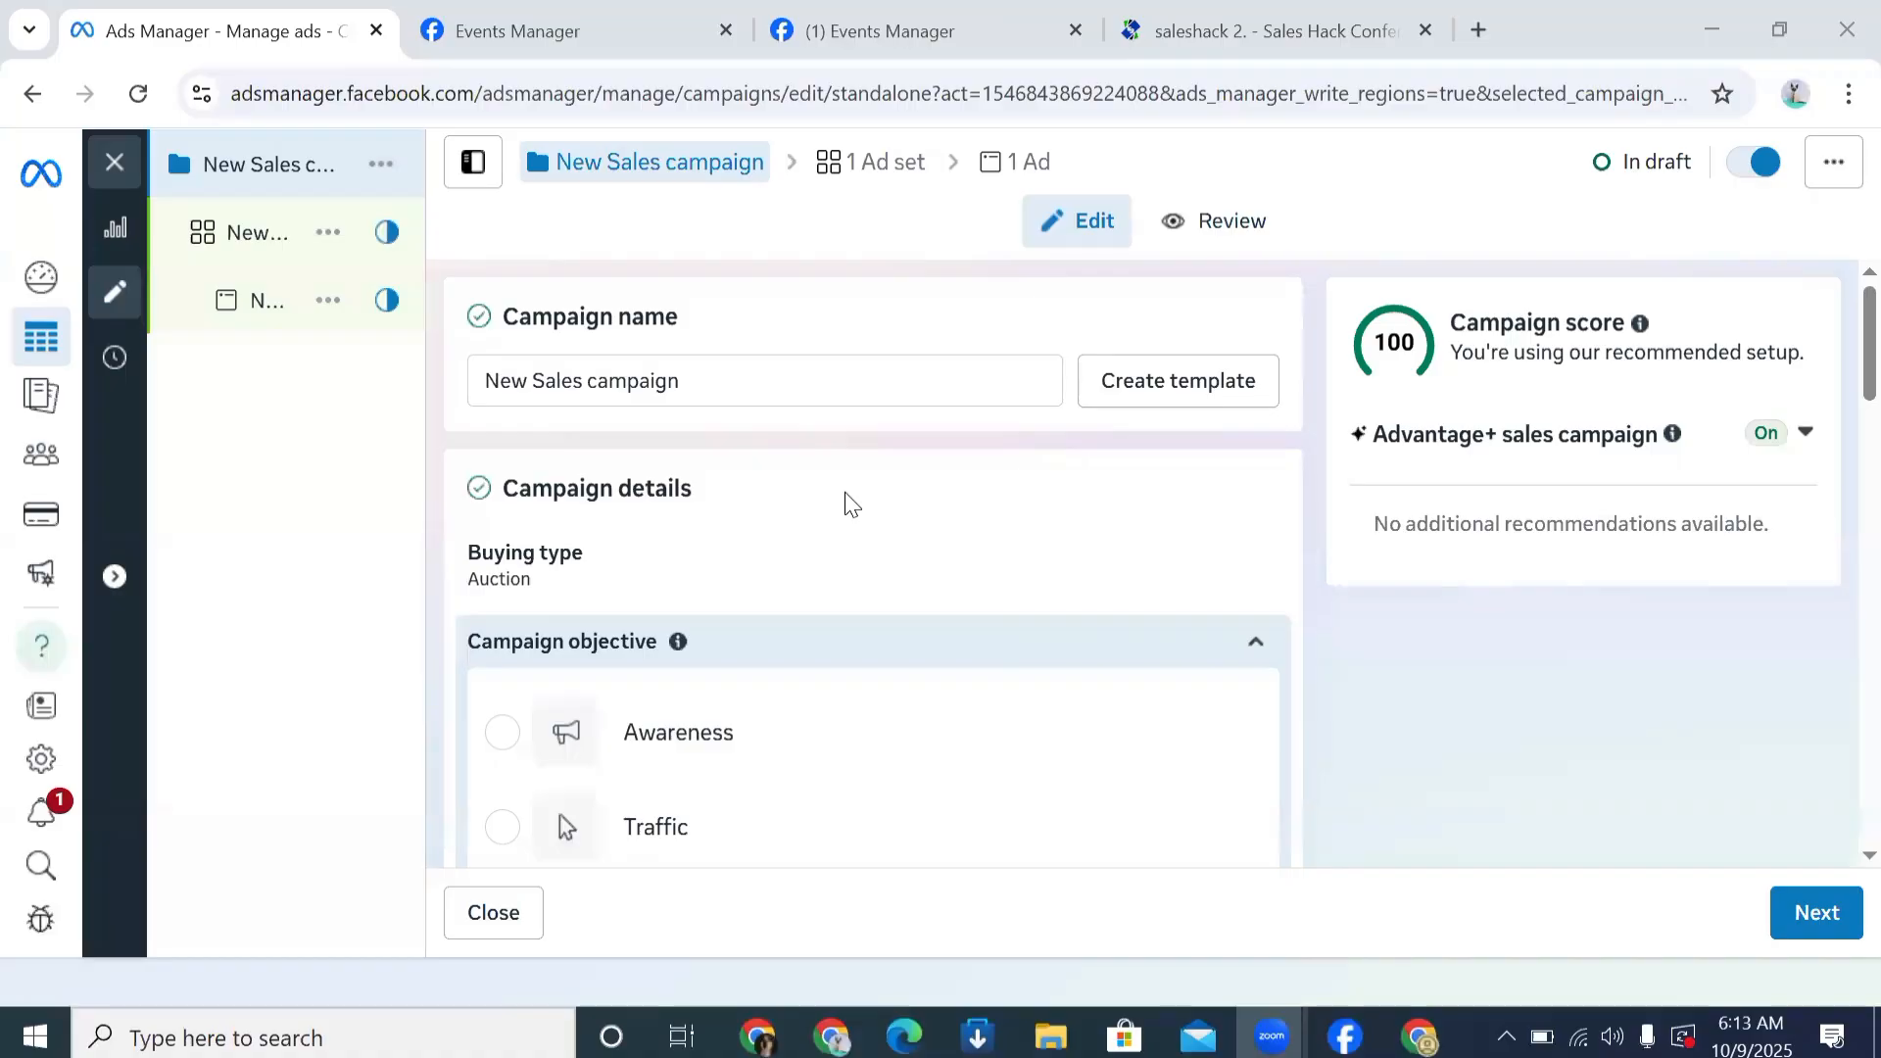
{"action": "scroll", "coordinate": [843, 588], "scroll_direction": "down", "scroll_amount": 5}
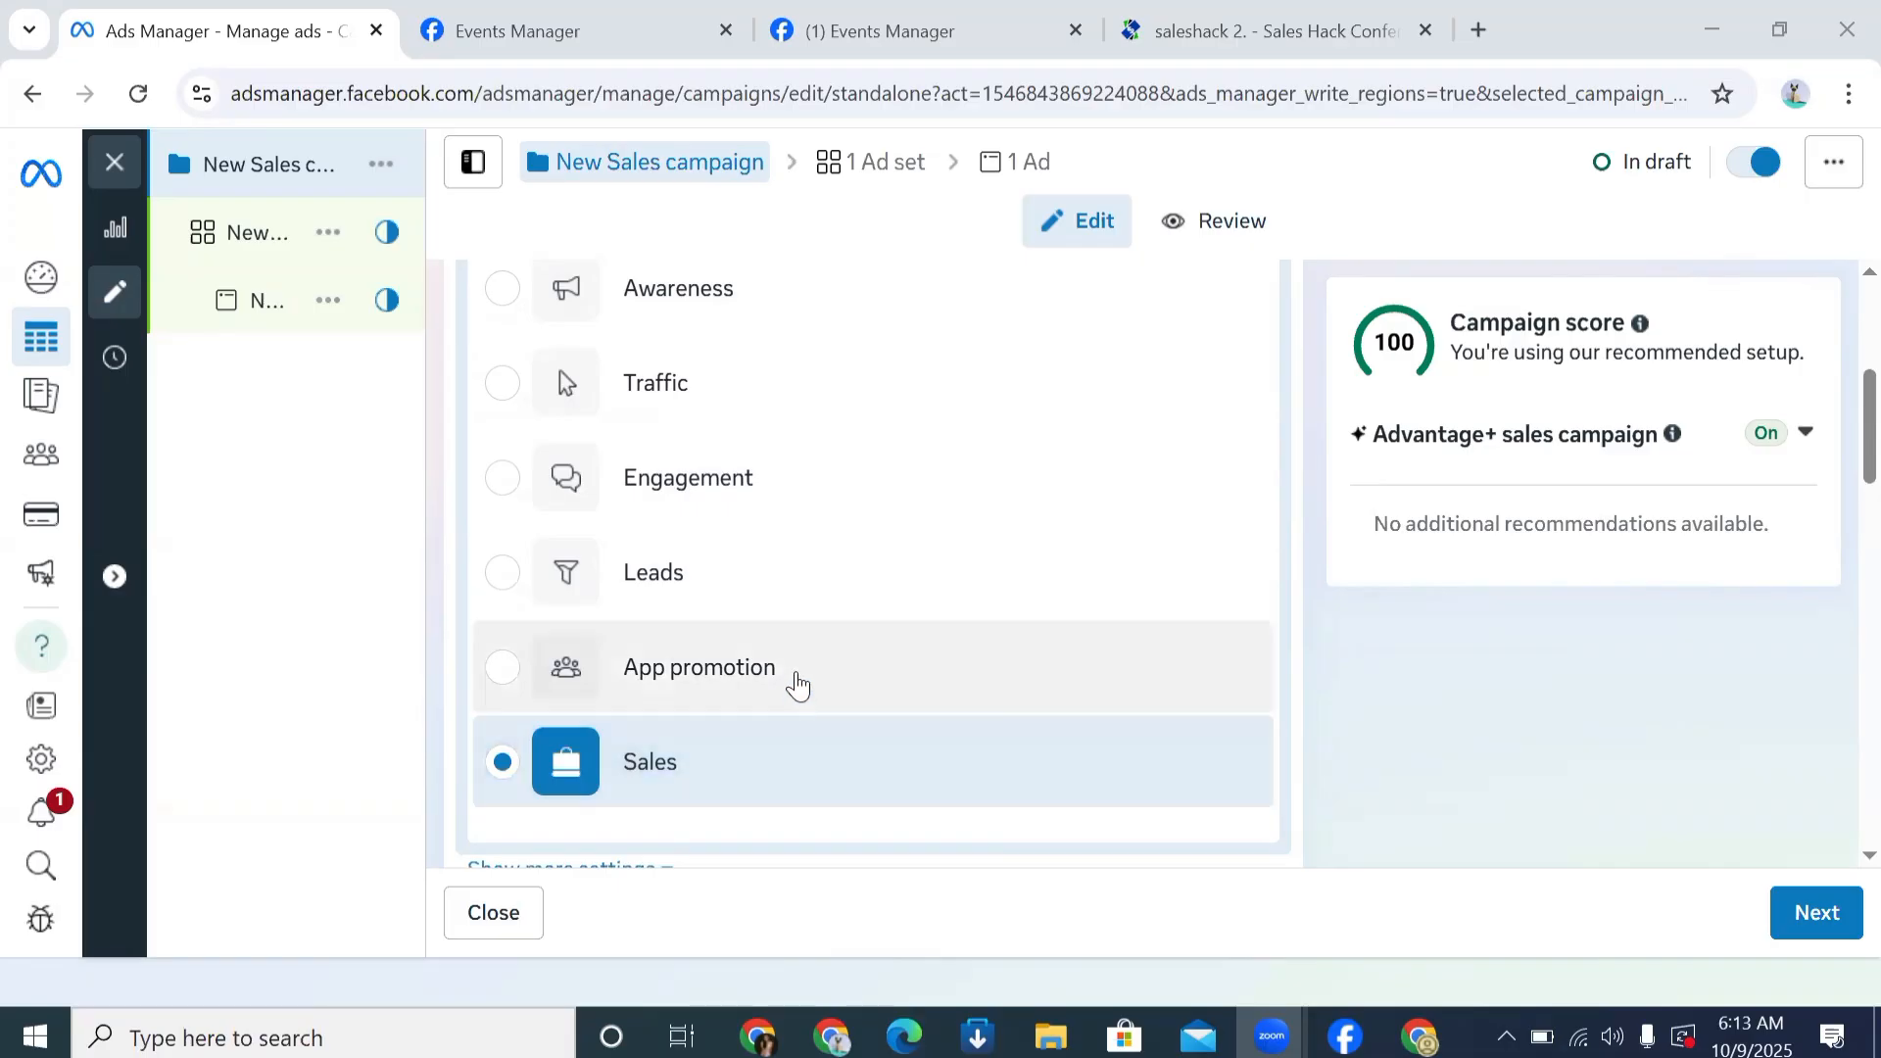
Step: In Events Manager, start a custom conversion named SALES with data source PAUL and All URL traffic as its event
{"action": "left_click", "coordinate": [613, 26]}
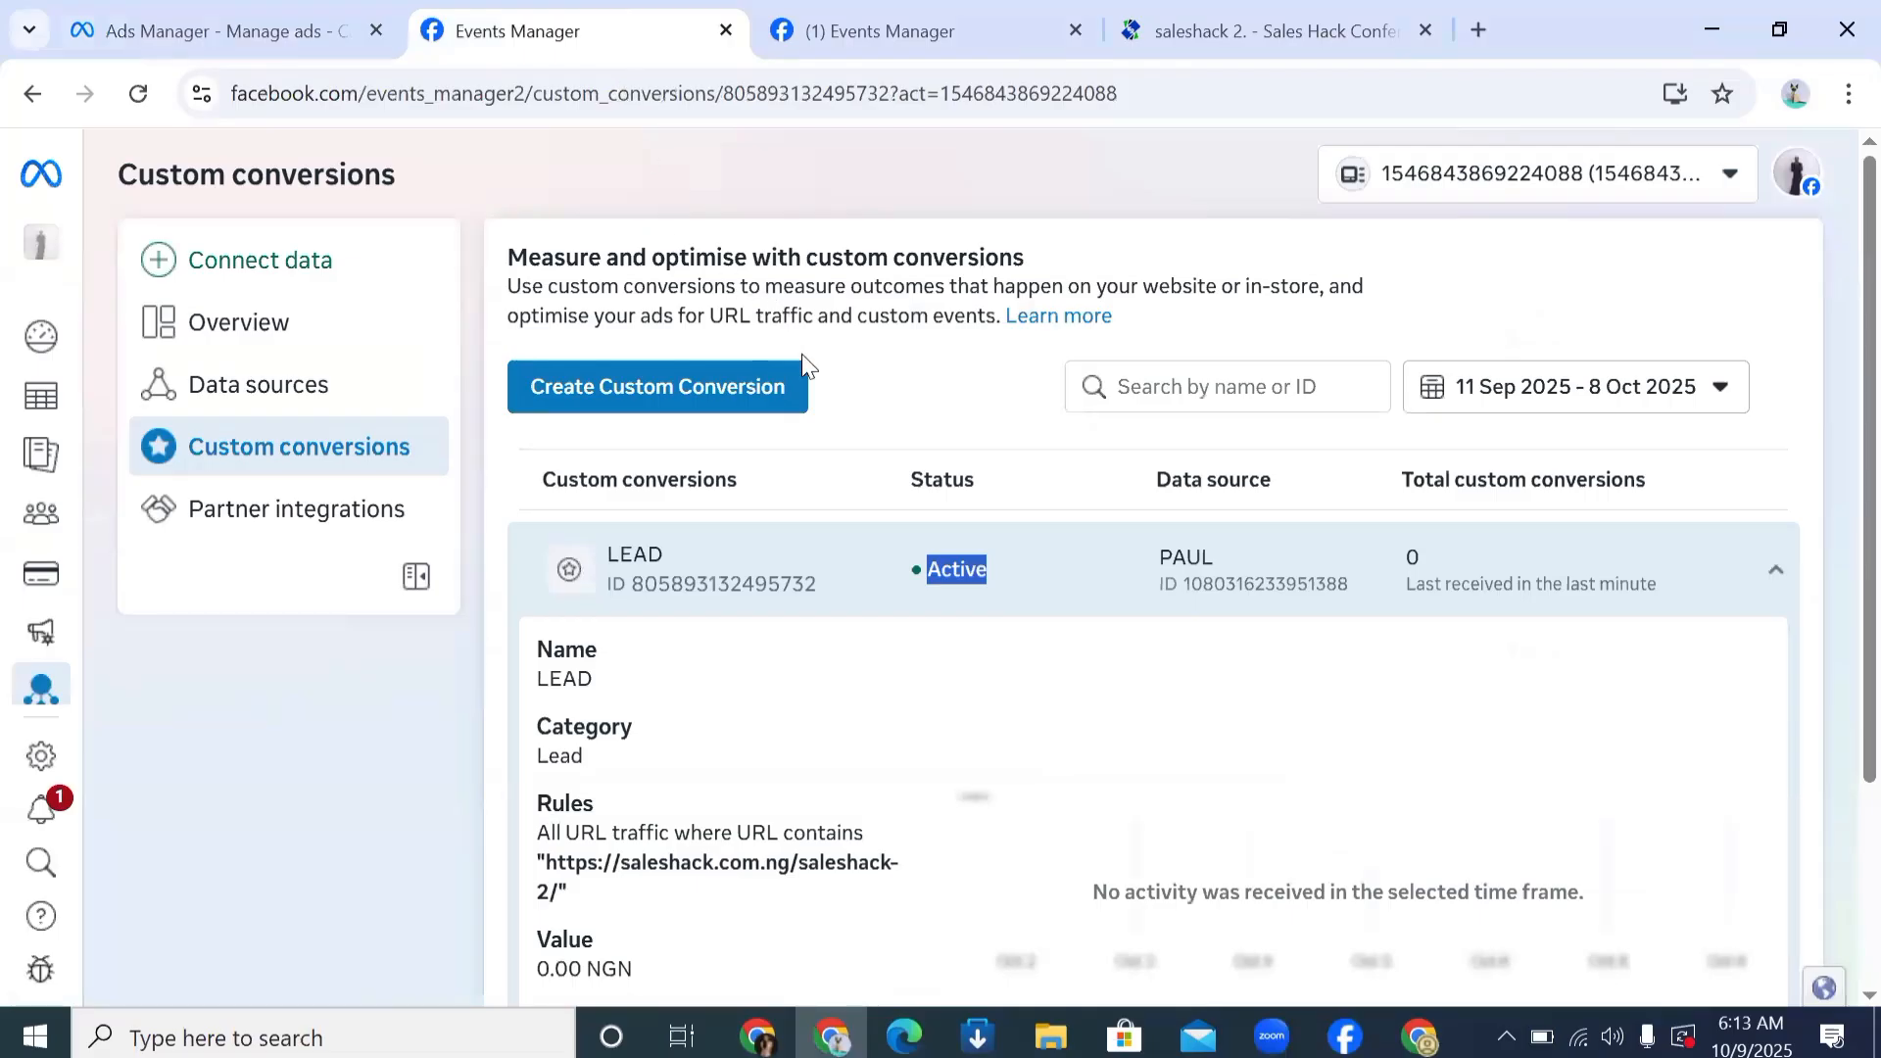
{"action": "left_click", "coordinate": [738, 399]}
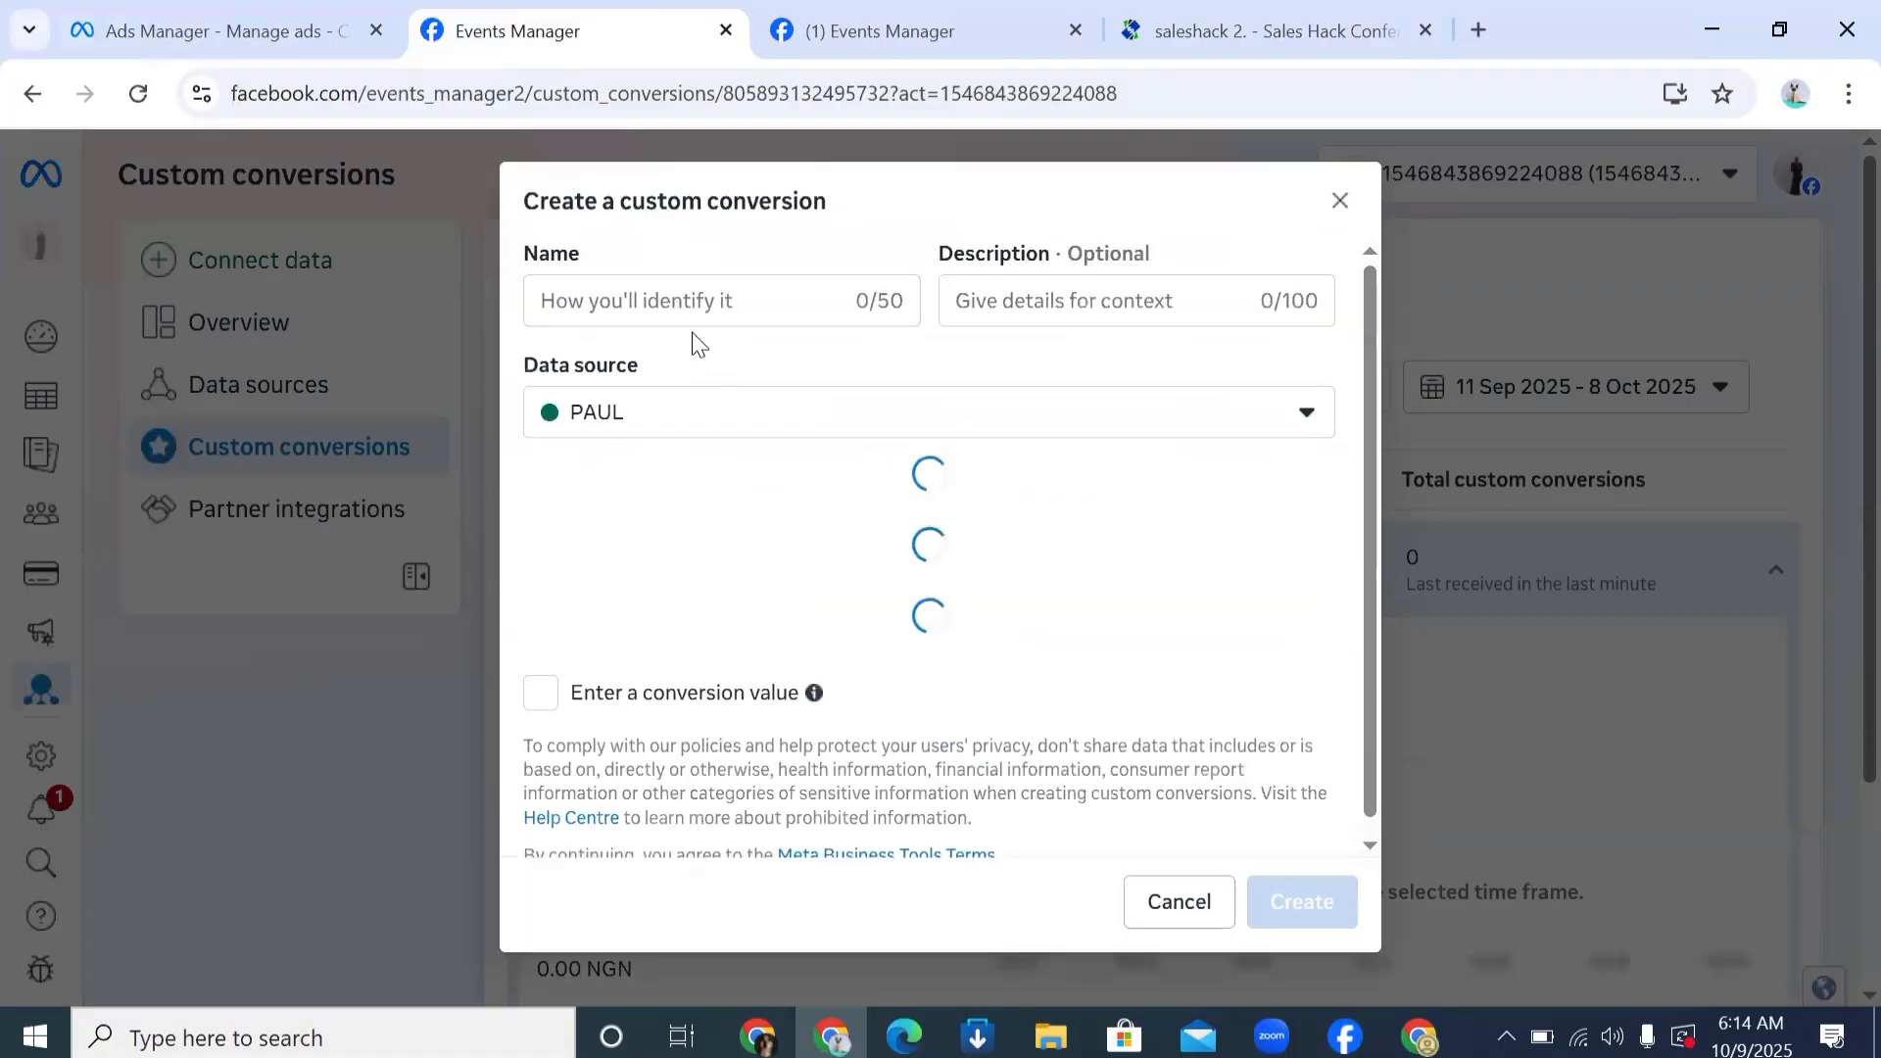
{"action": "left_click", "coordinate": [687, 300]}
{"action": "type", "text": "SALES"}
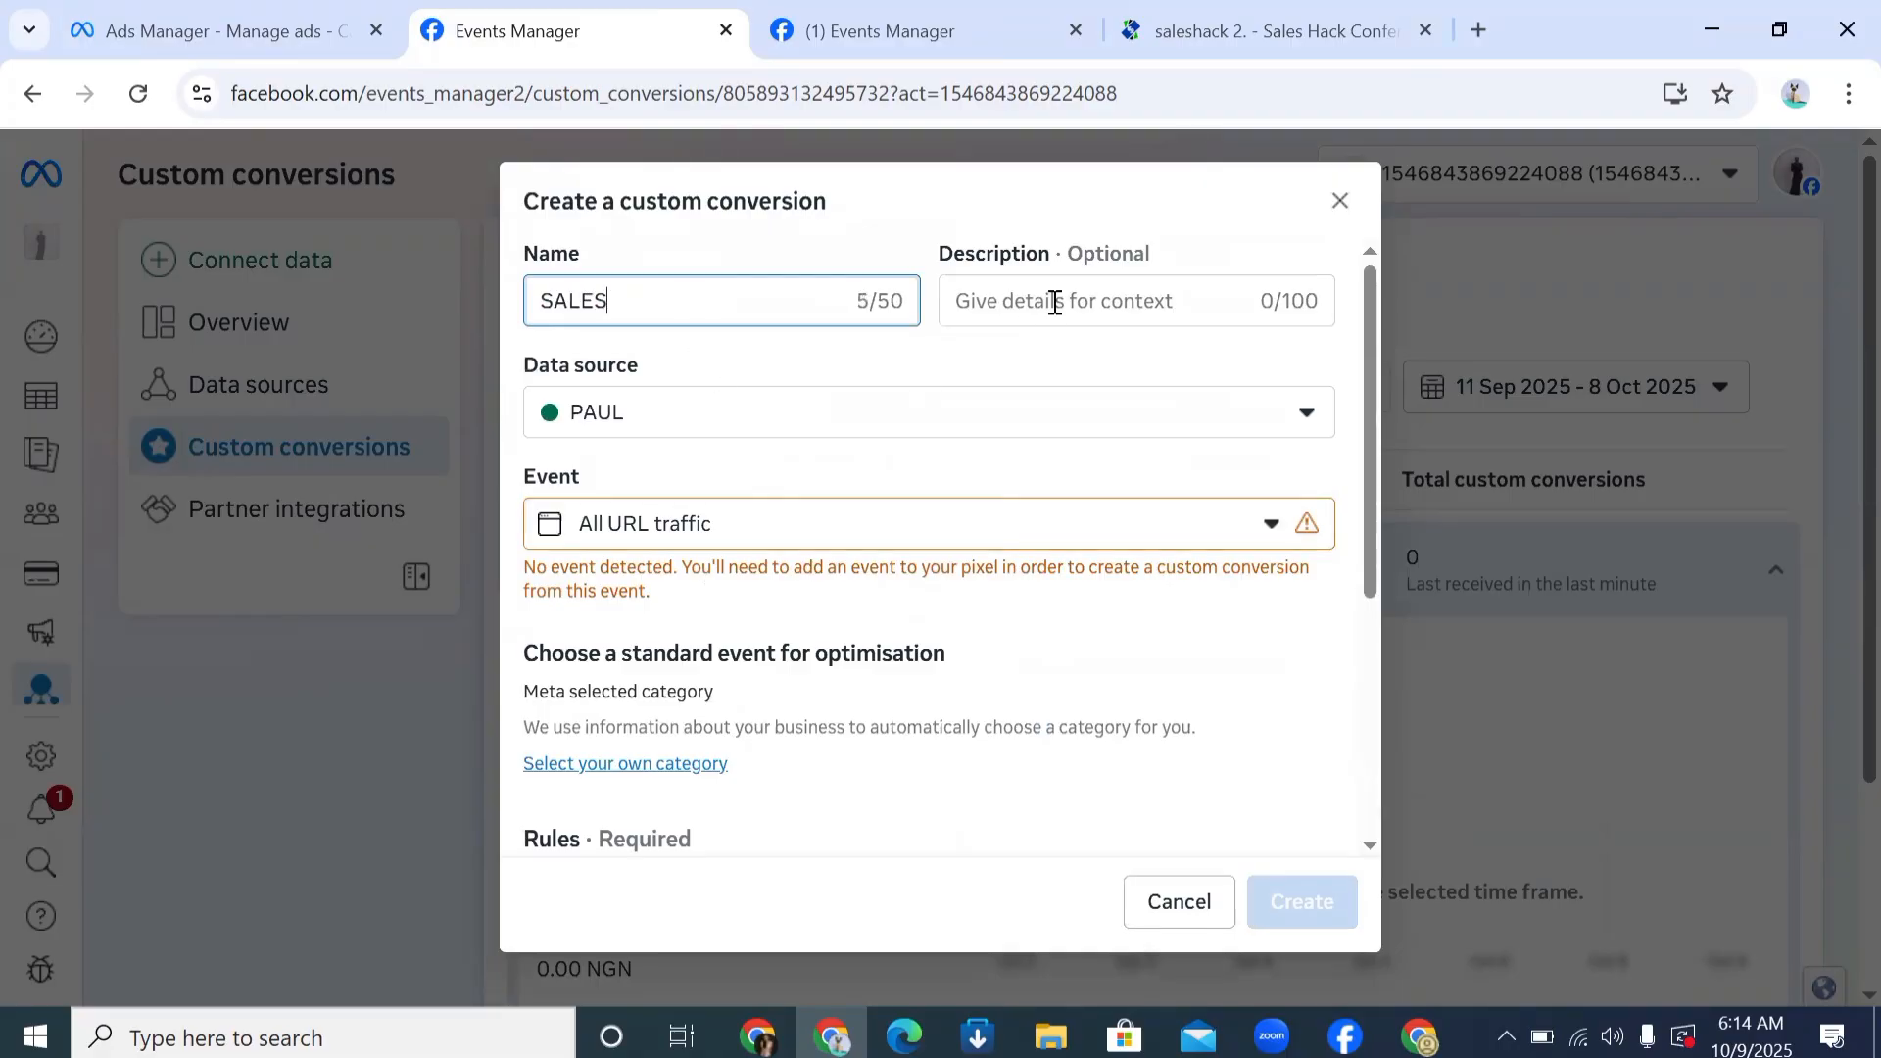
{"action": "scroll", "coordinate": [962, 449], "scroll_direction": "down", "scroll_amount": 4}
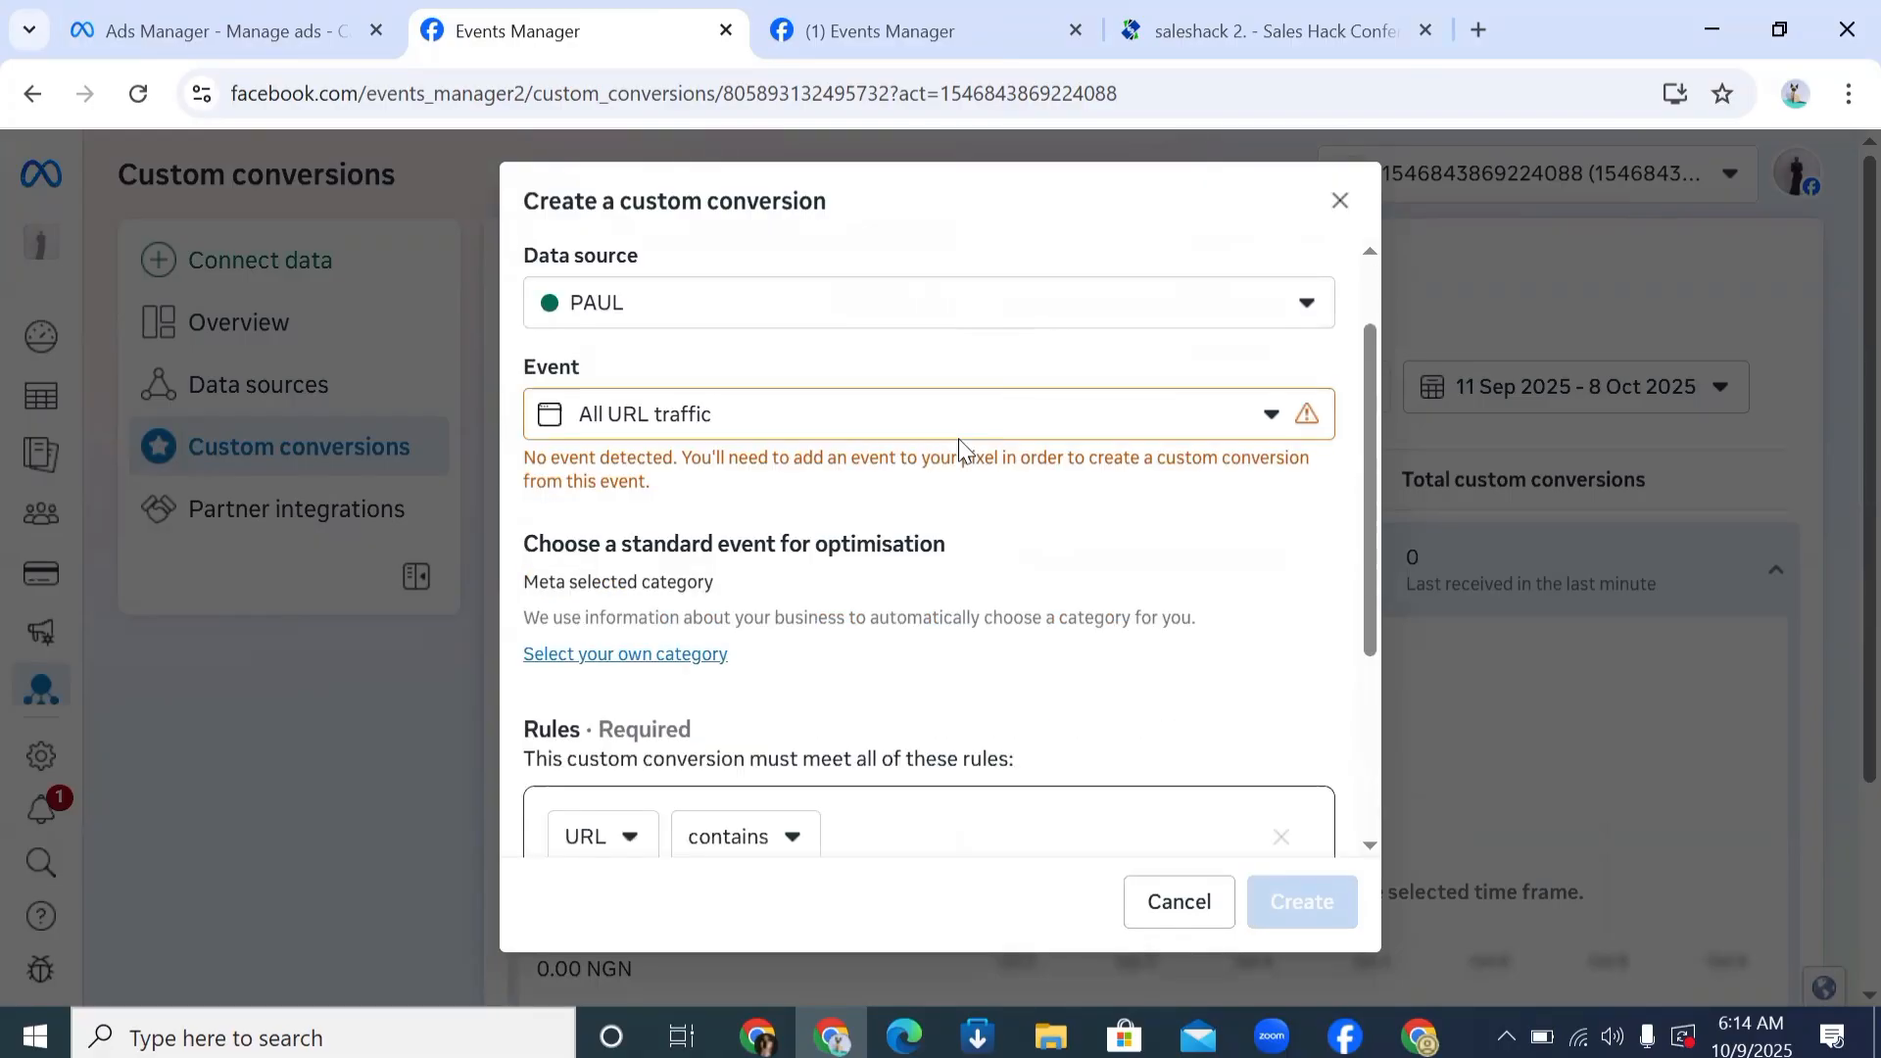
{"action": "scroll", "coordinate": [686, 353], "scroll_direction": "up", "scroll_amount": 4}
{"action": "left_click", "coordinate": [619, 428]}
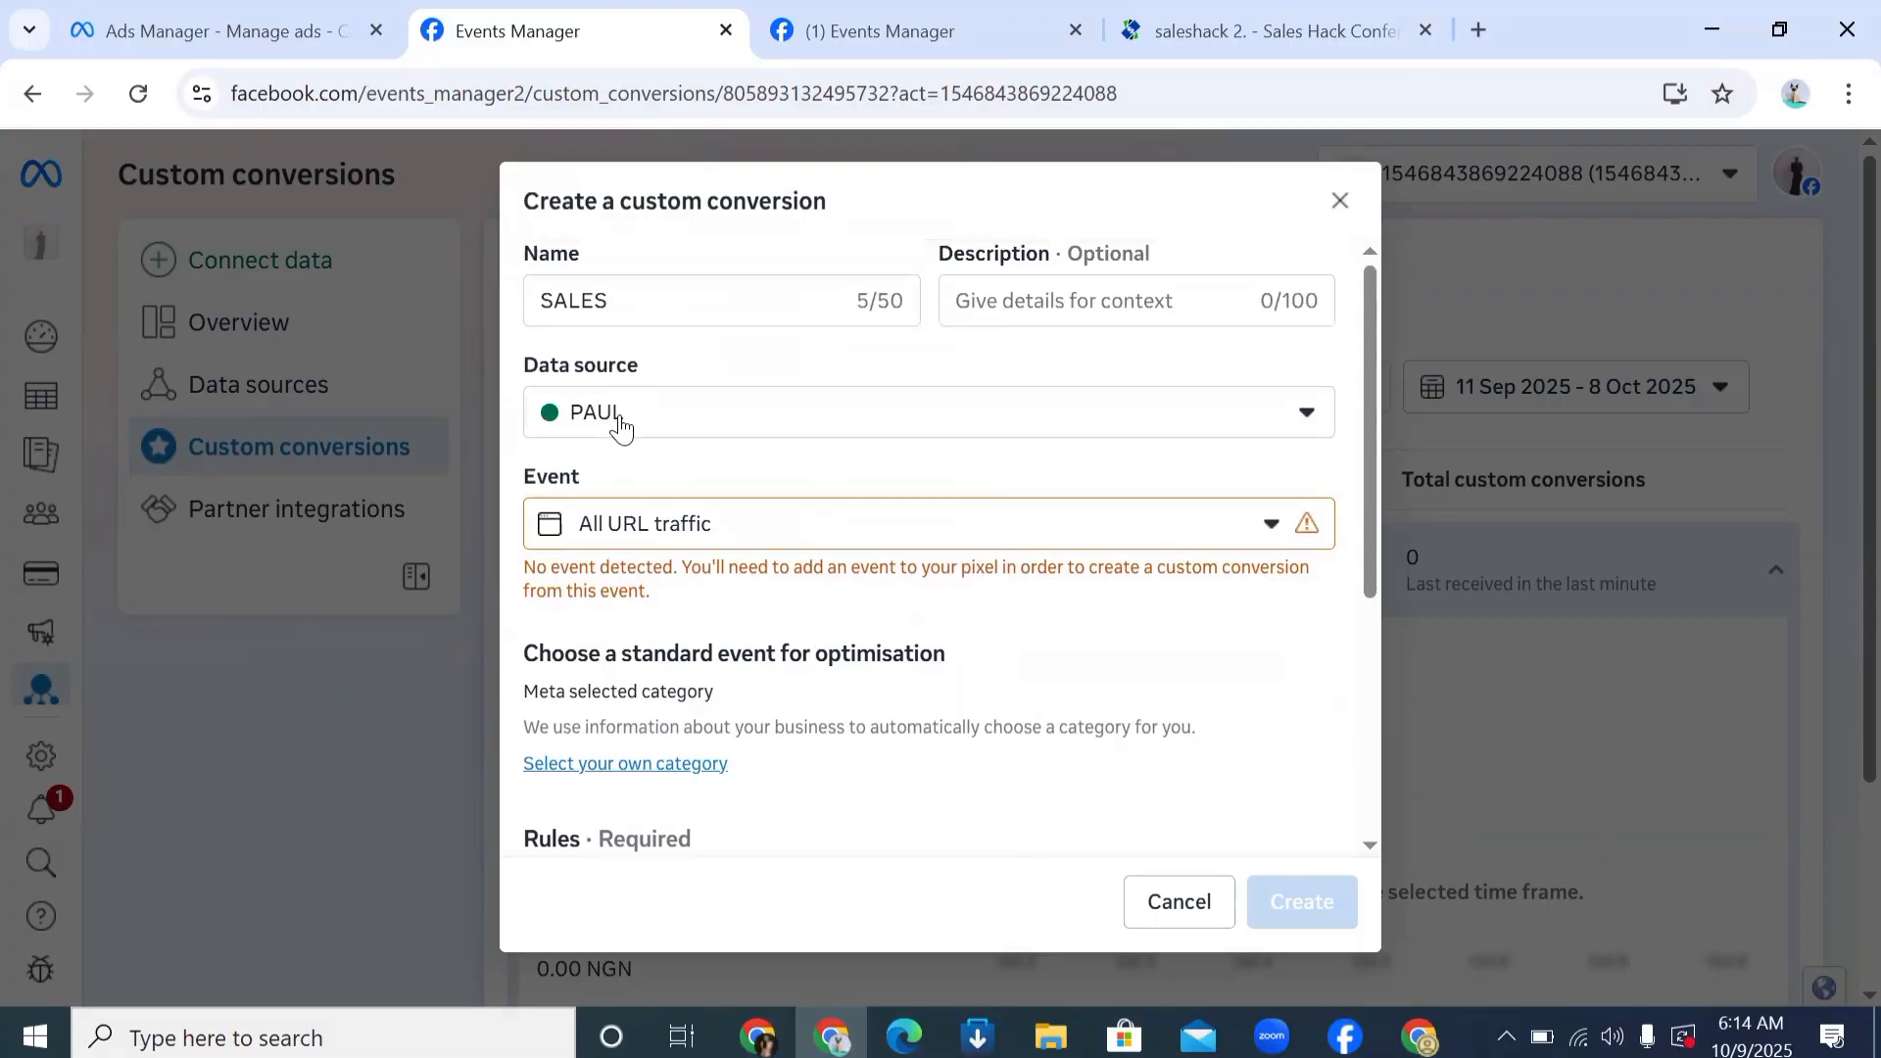
{"action": "left_click", "coordinate": [639, 596]}
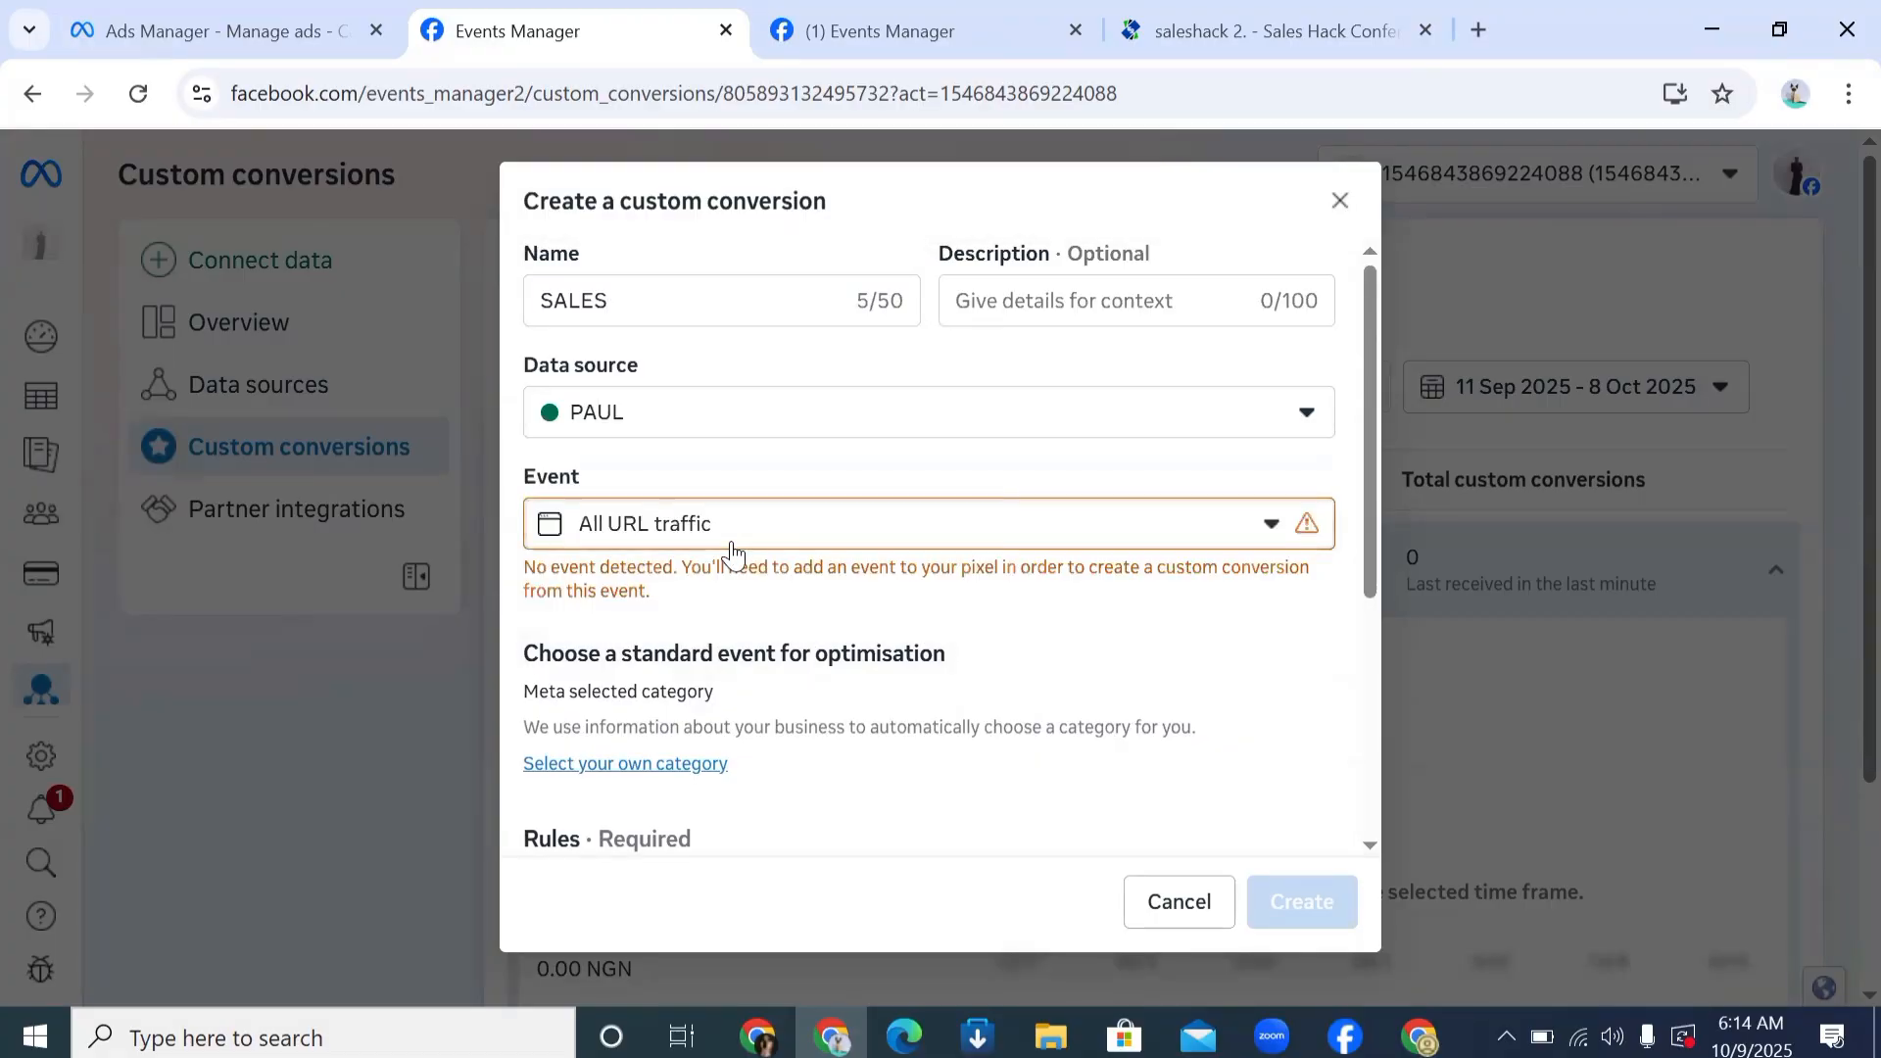
{"action": "left_click", "coordinate": [726, 538]}
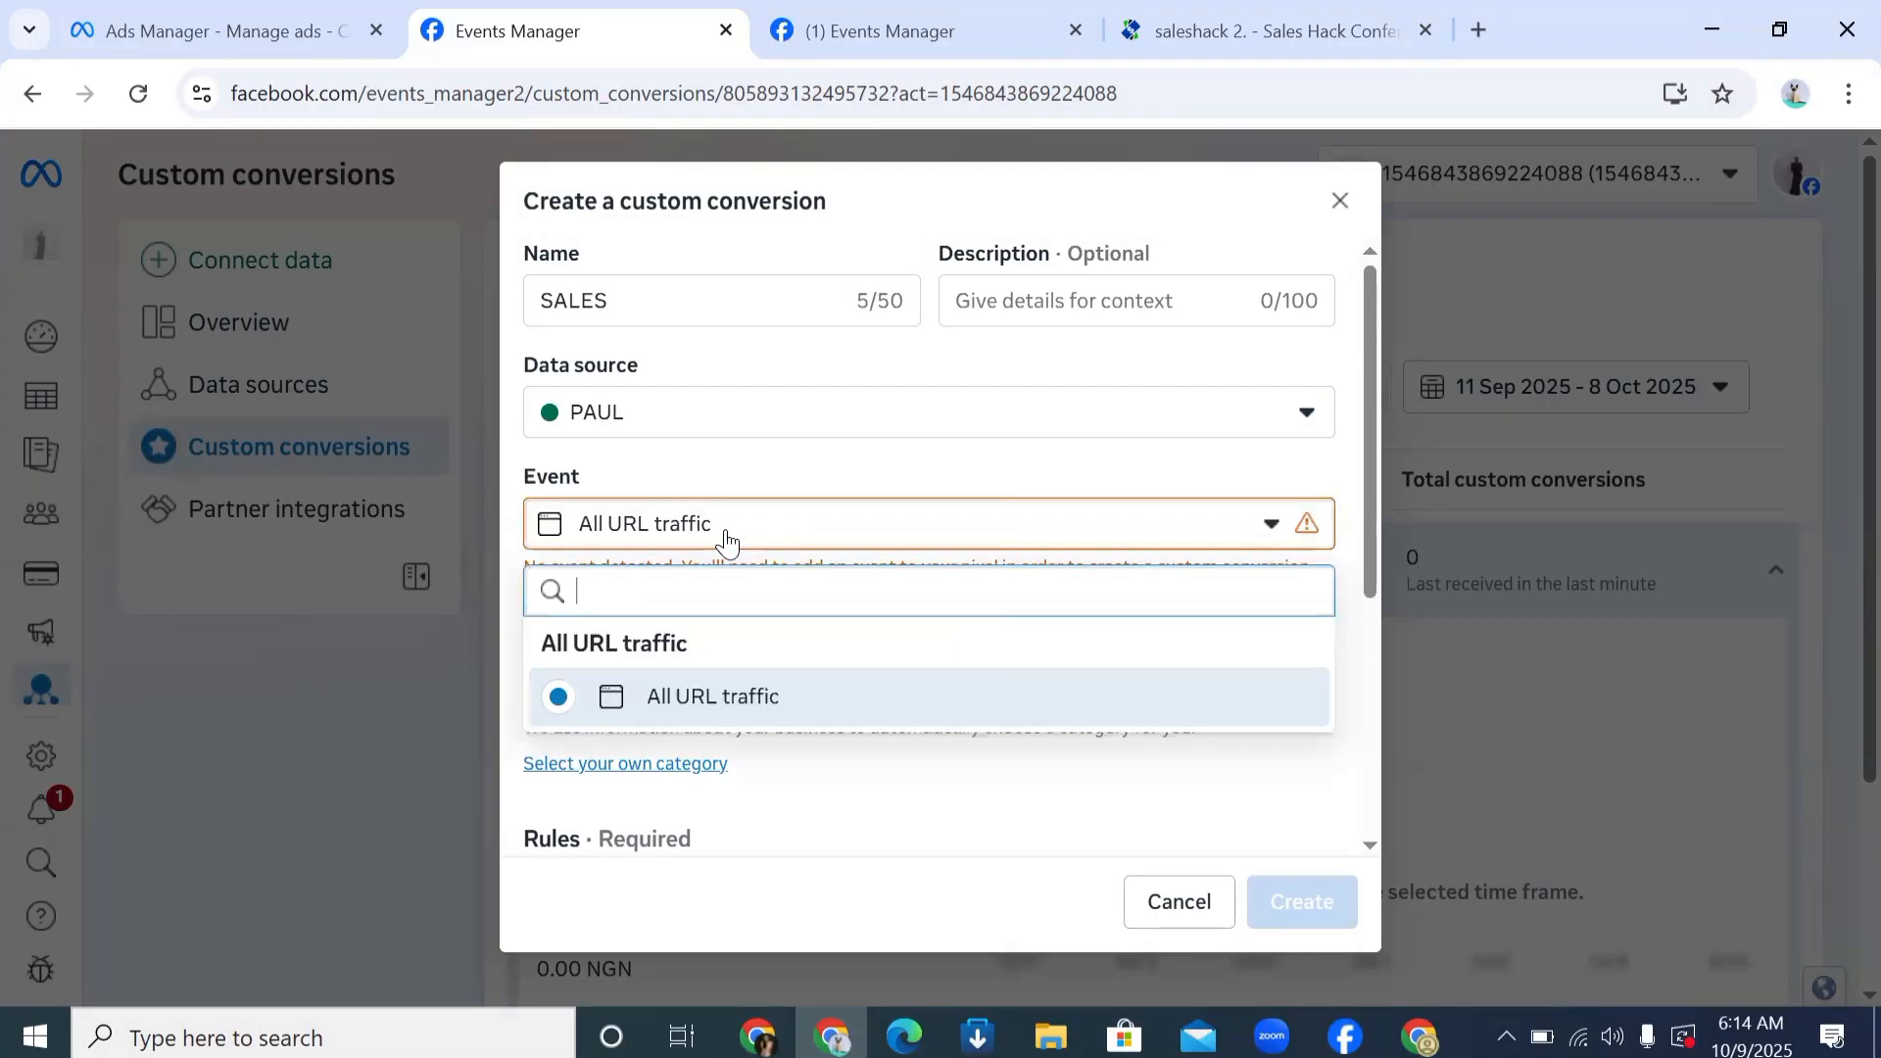
{"action": "left_click", "coordinate": [662, 721]}
Step: Choose Purchase as the SALES conversion's own standard event category for optimisation
{"action": "scroll", "coordinate": [696, 608], "scroll_direction": "down", "scroll_amount": 3}
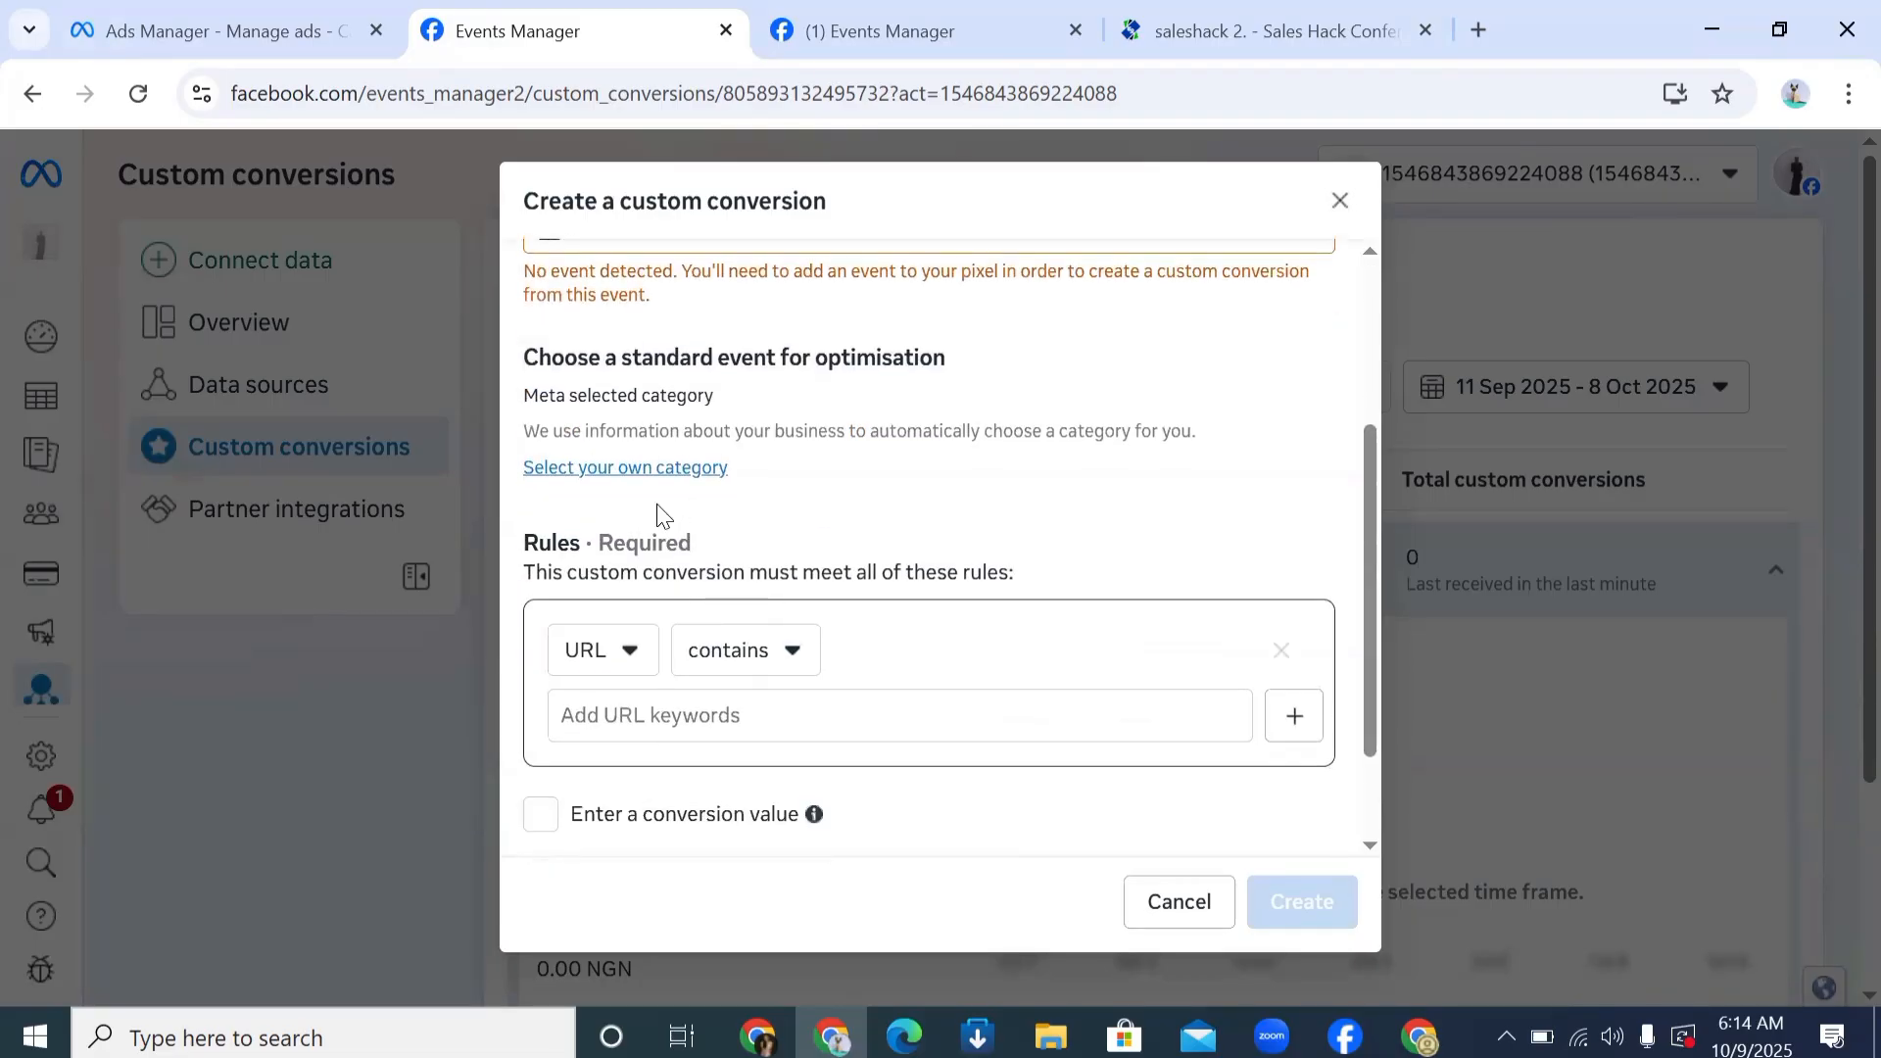
{"action": "left_click", "coordinate": [658, 471]}
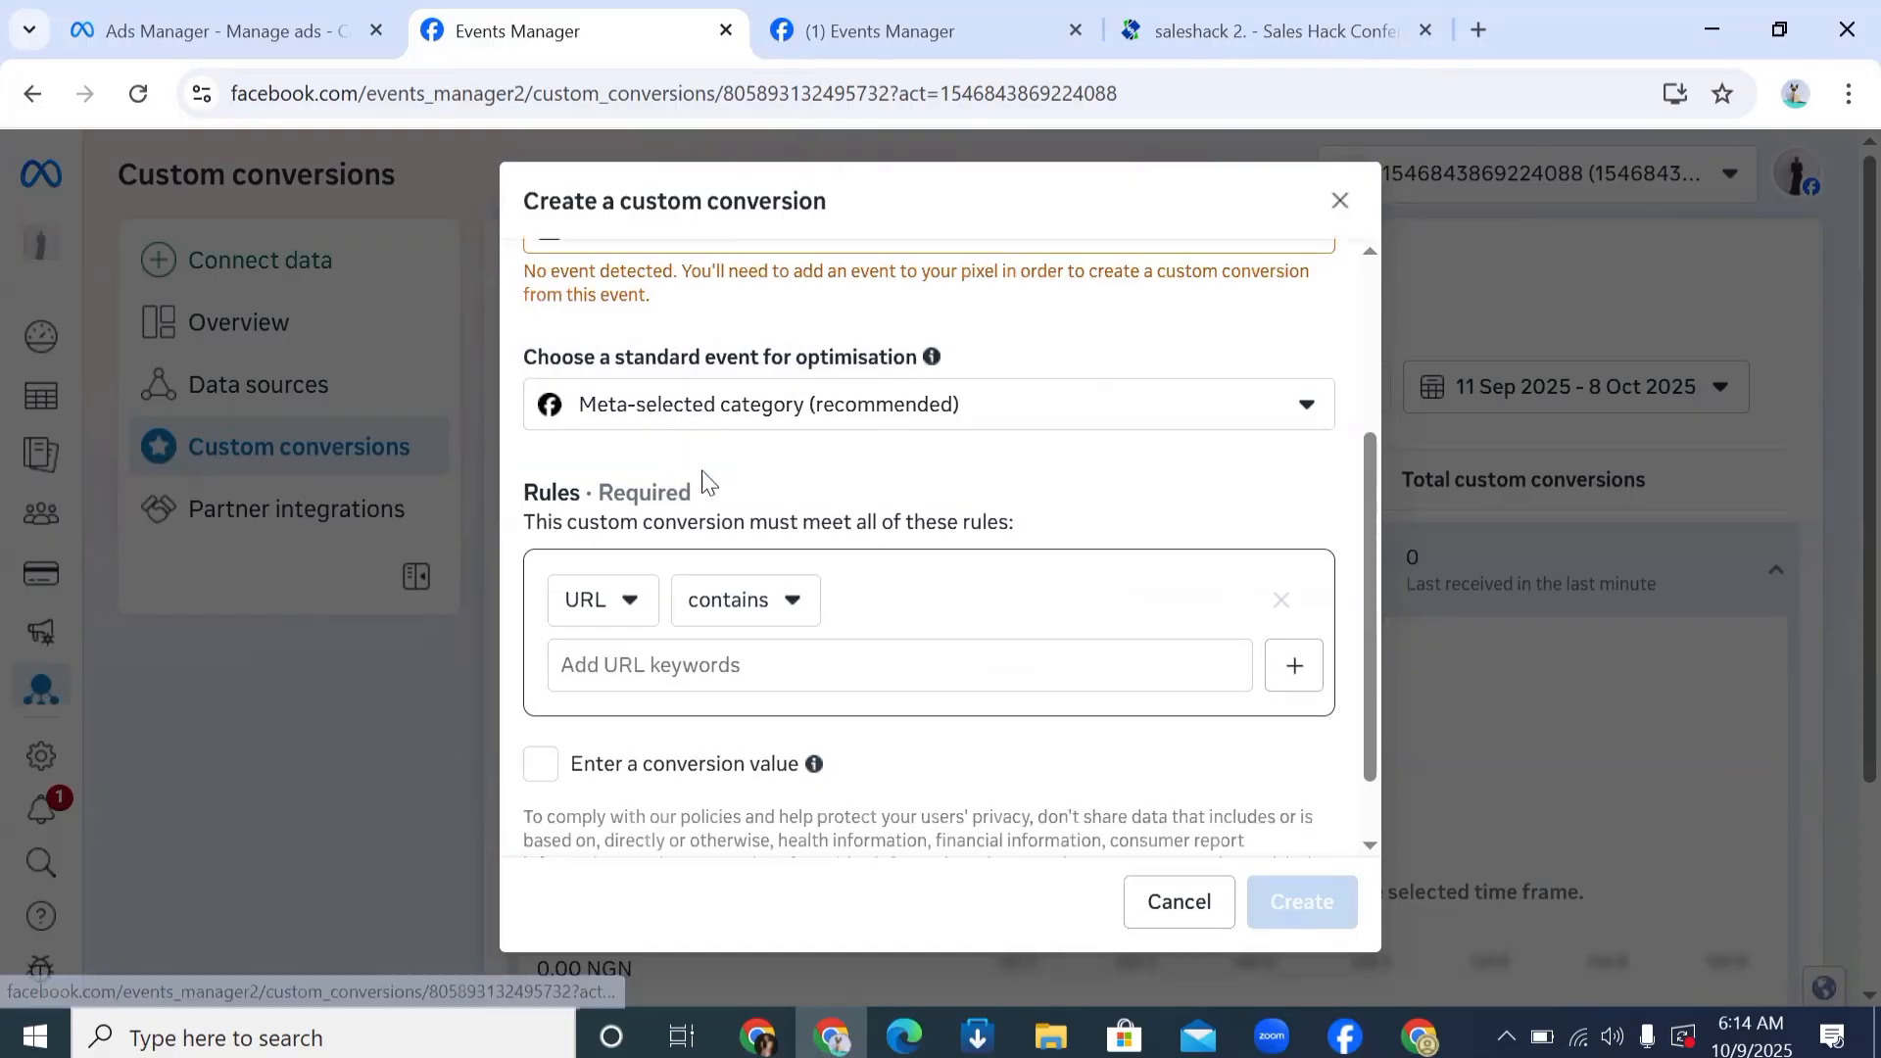
{"action": "left_click", "coordinate": [1183, 419]}
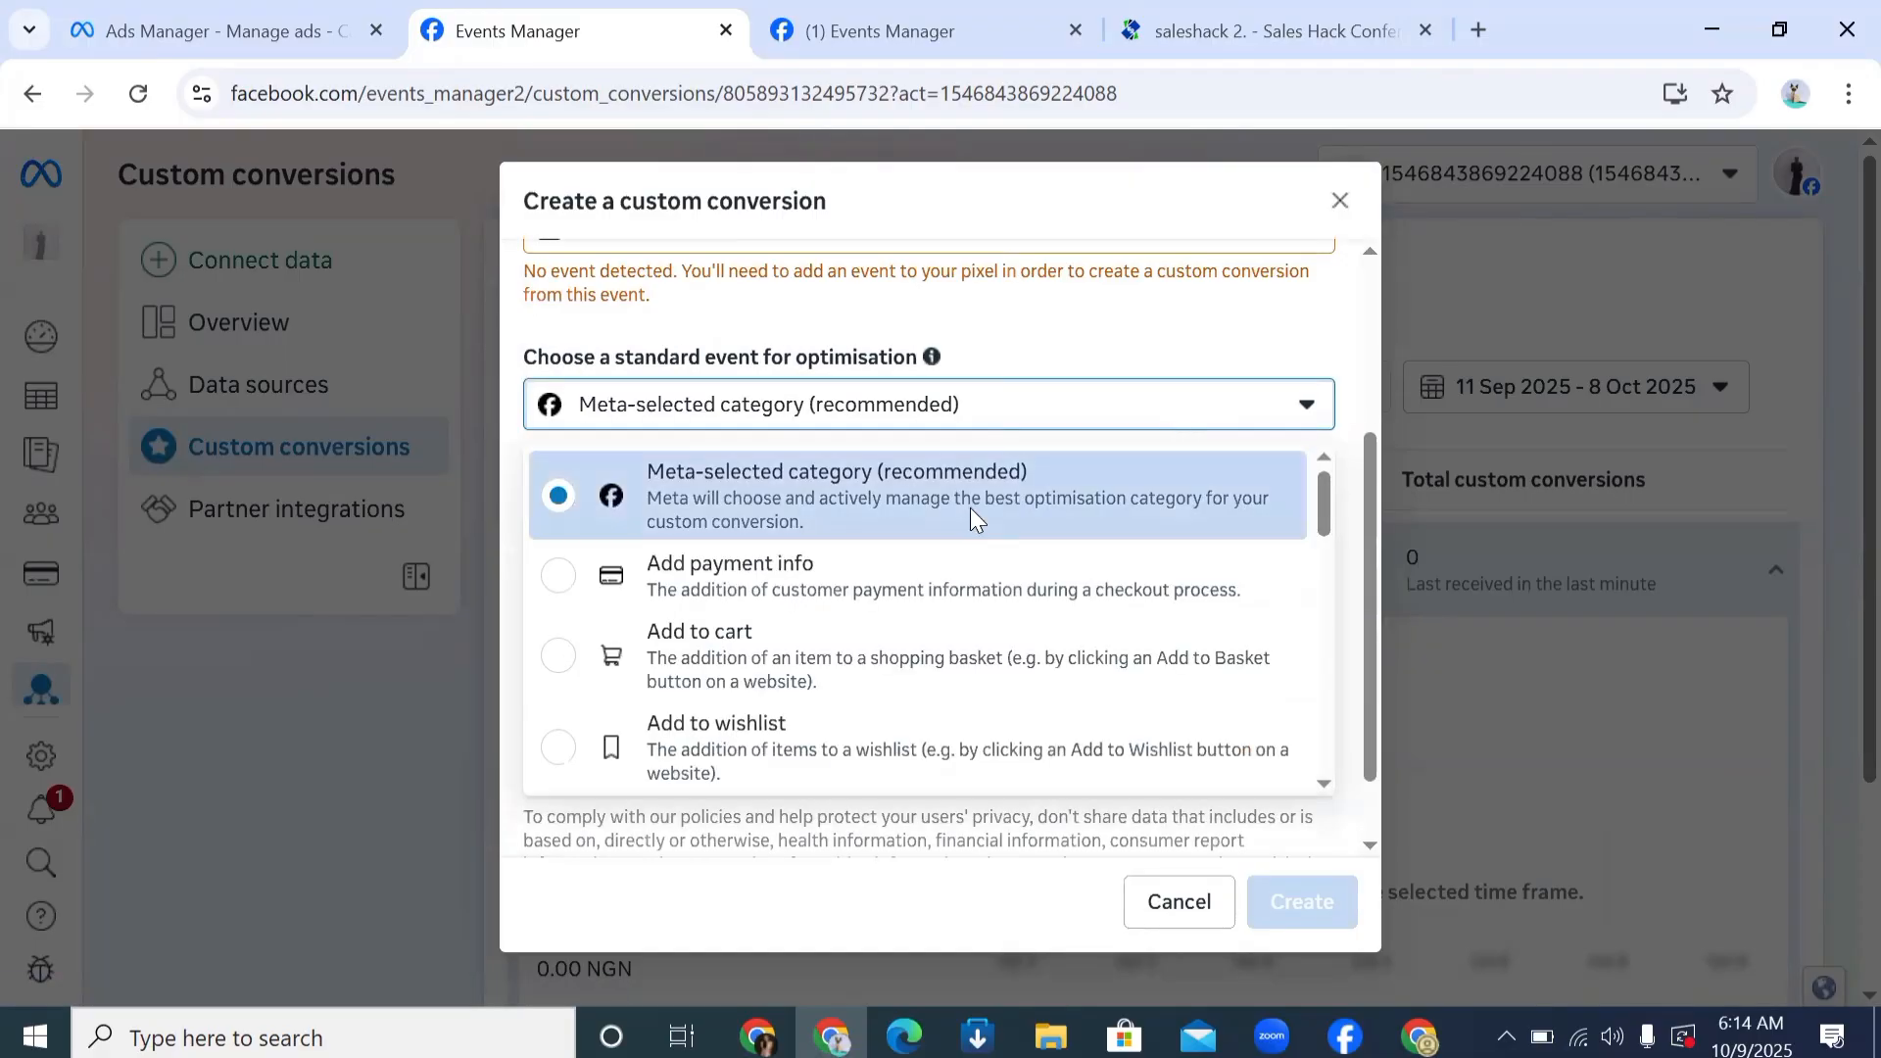
{"action": "scroll", "coordinate": [821, 635], "scroll_direction": "down", "scroll_amount": 1}
{"action": "scroll", "coordinate": [819, 627], "scroll_direction": "down", "scroll_amount": 8}
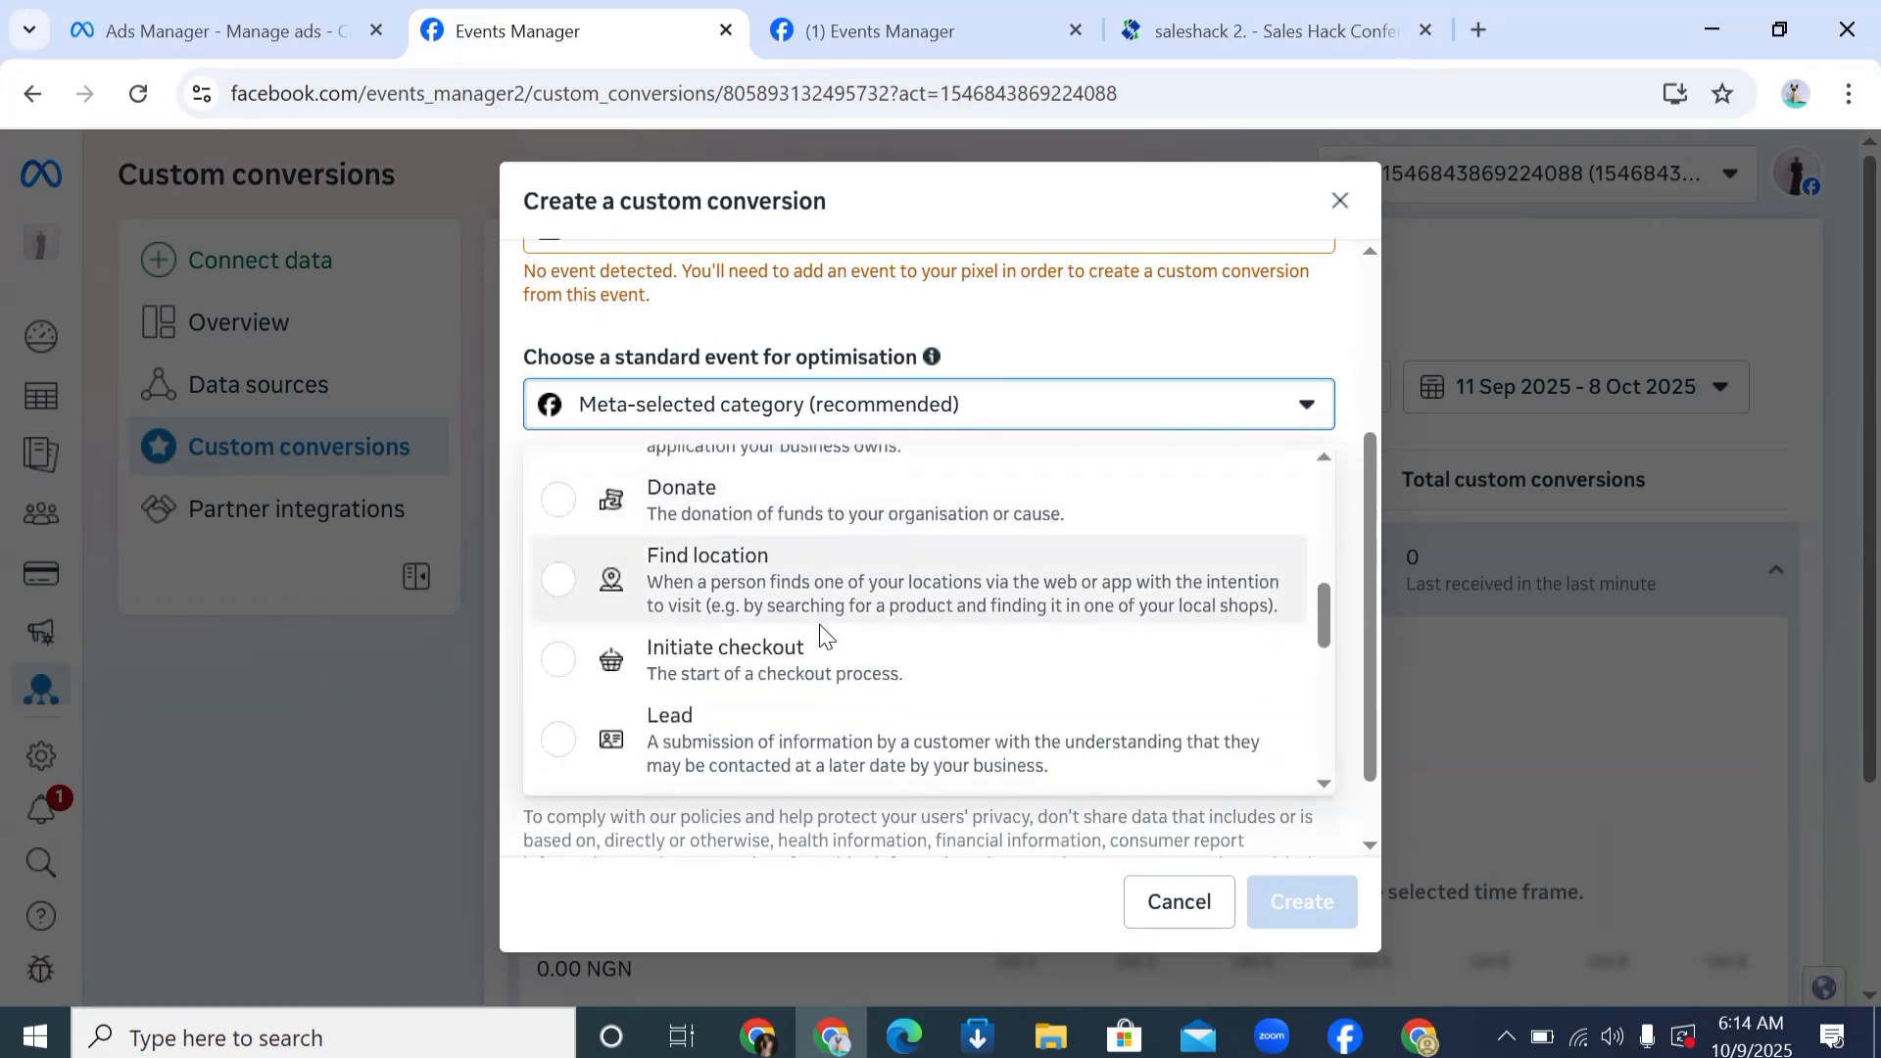
{"action": "left_click", "coordinate": [813, 551]}
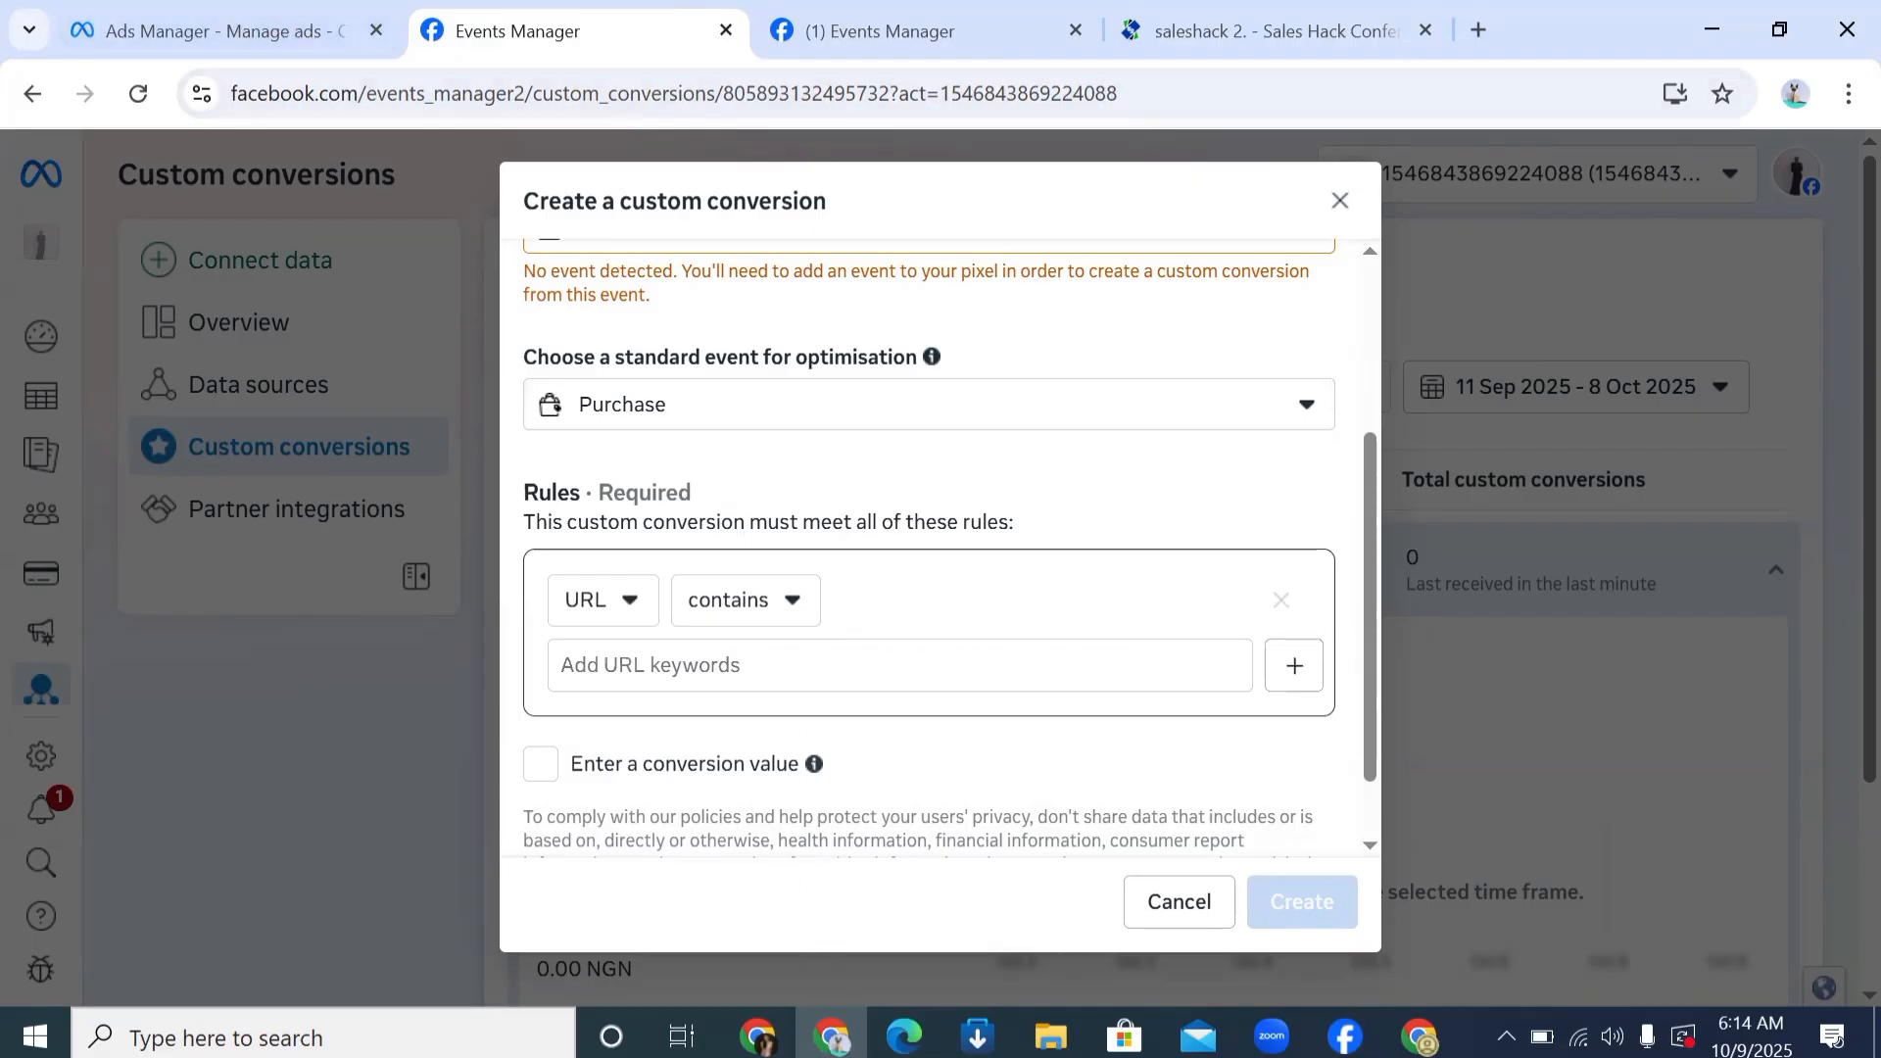
Step: Switch to the WordPress pages list, view the published Shop page in a new tab and copy its address saleshack.com.ng/shop/
{"action": "key", "text": "alt+Tab"}
{"action": "left_click", "coordinate": [32, 94]}
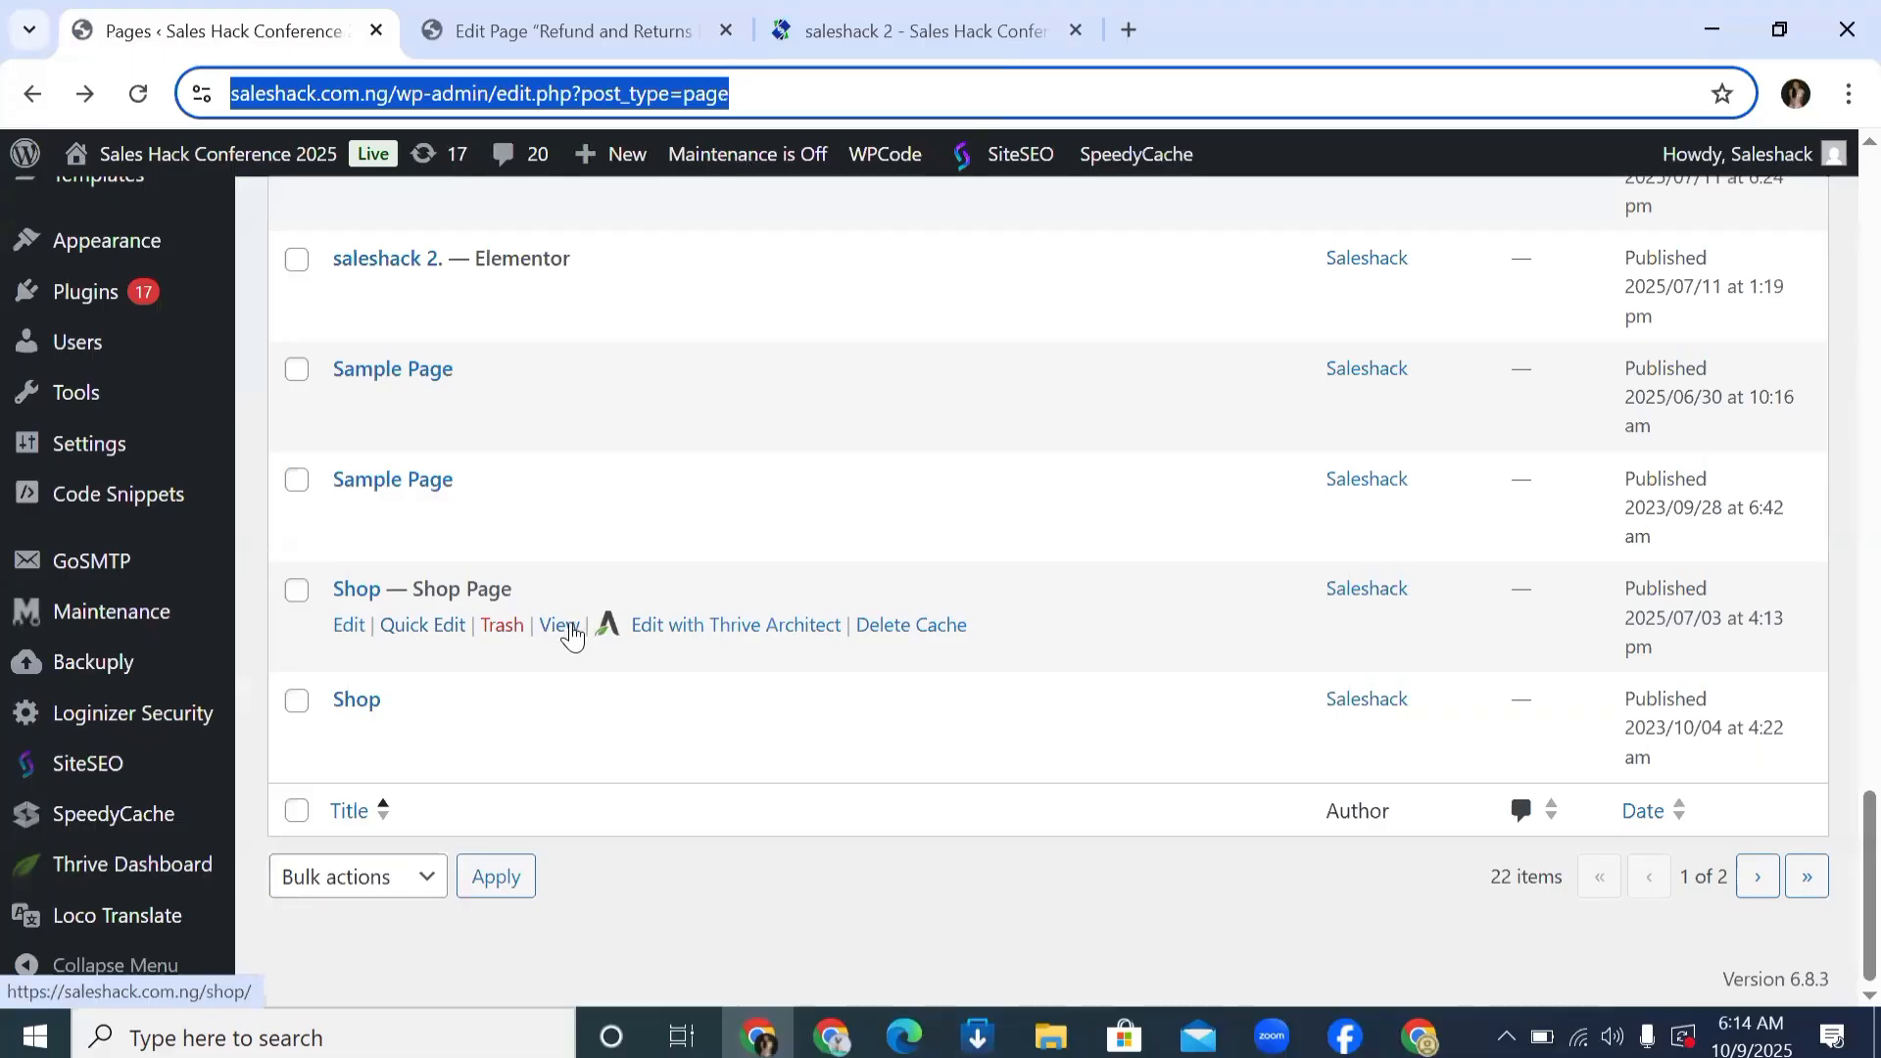
{"action": "right_click", "coordinate": [586, 630]}
{"action": "left_click", "coordinate": [613, 664]}
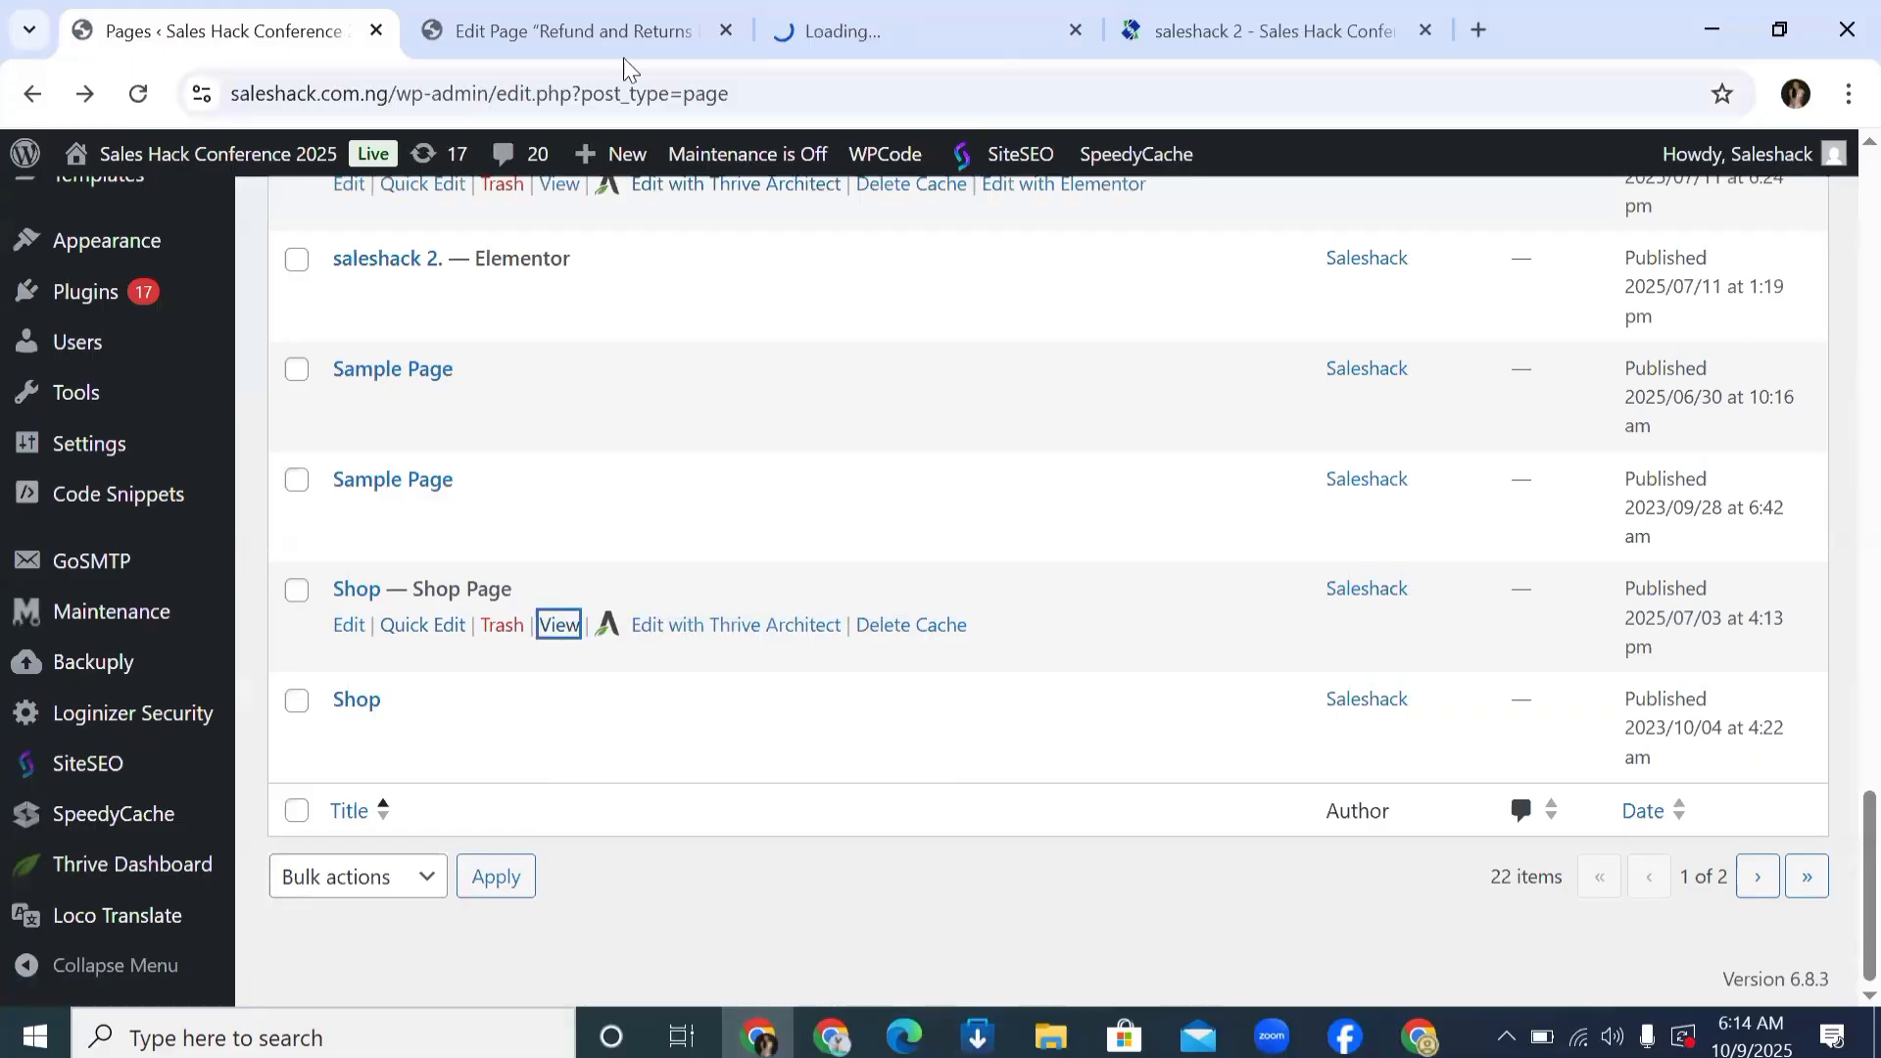
{"action": "left_click", "coordinate": [845, 15]}
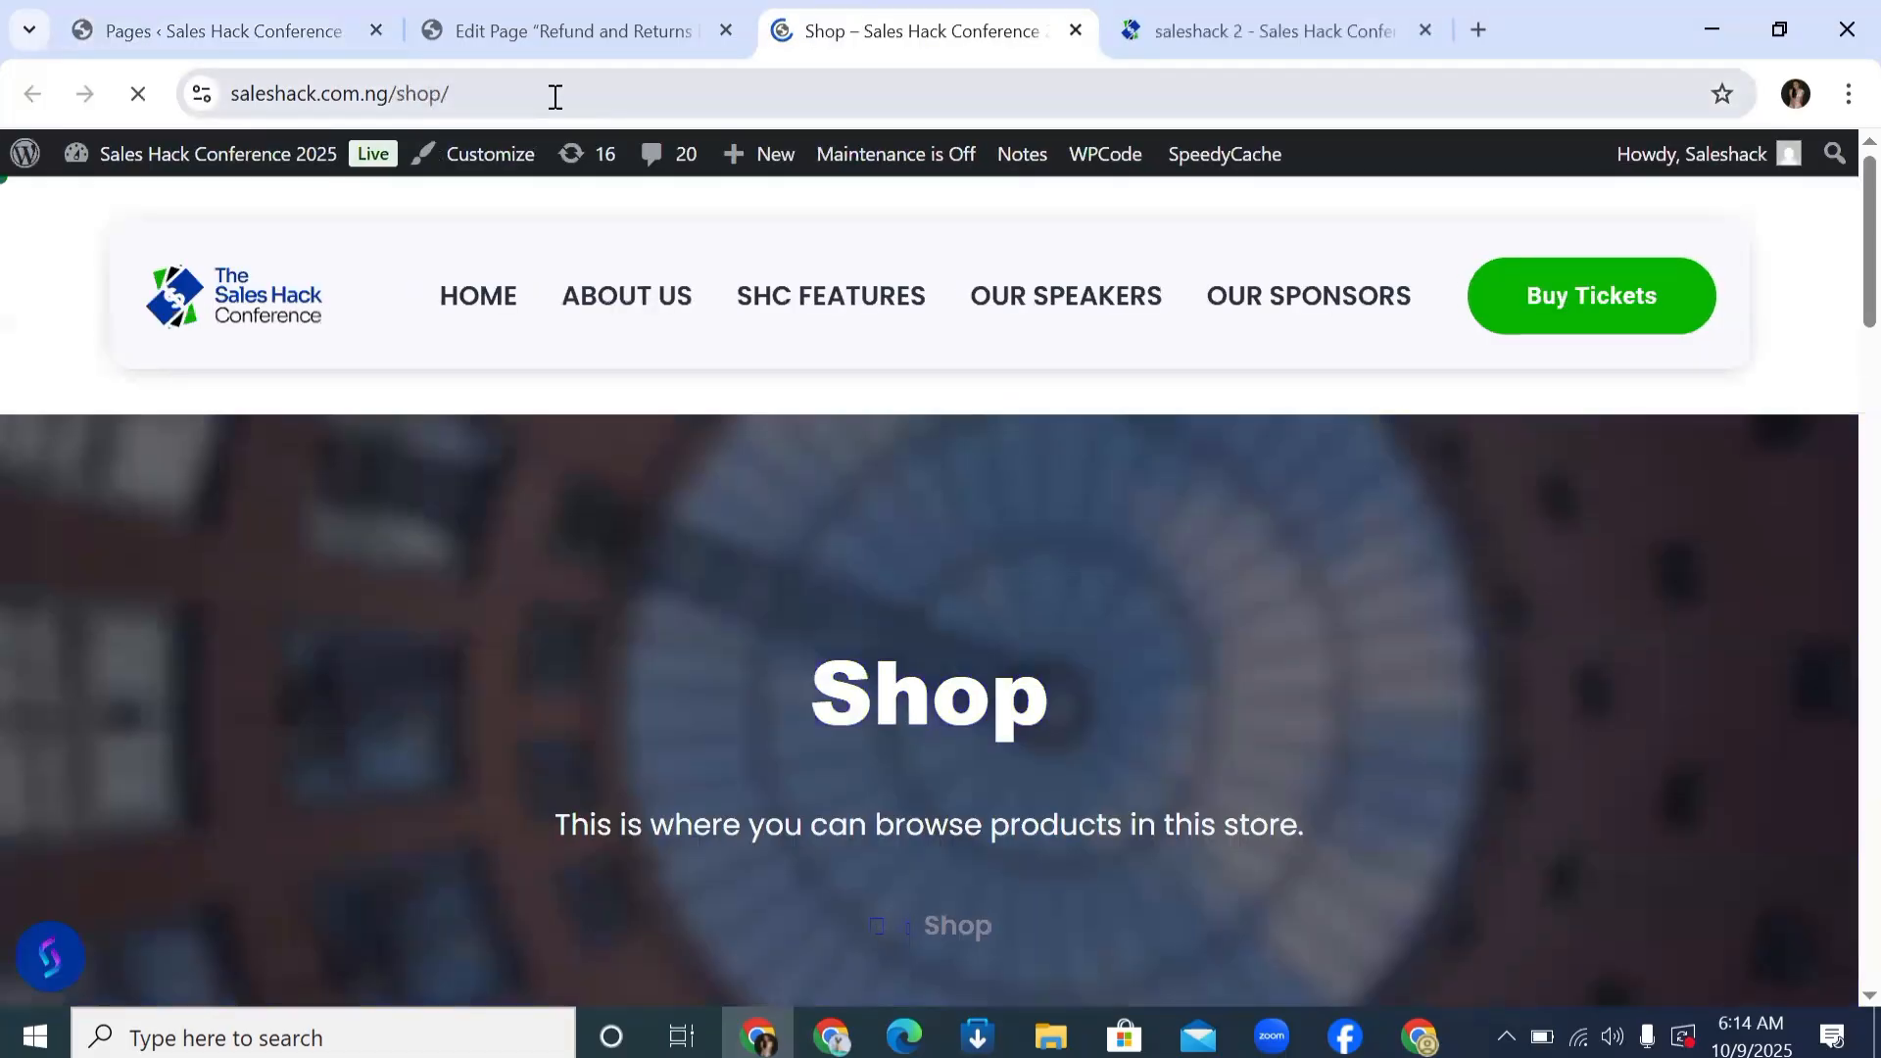
{"action": "left_click", "coordinate": [554, 97]}
{"action": "right_click", "coordinate": [554, 97]}
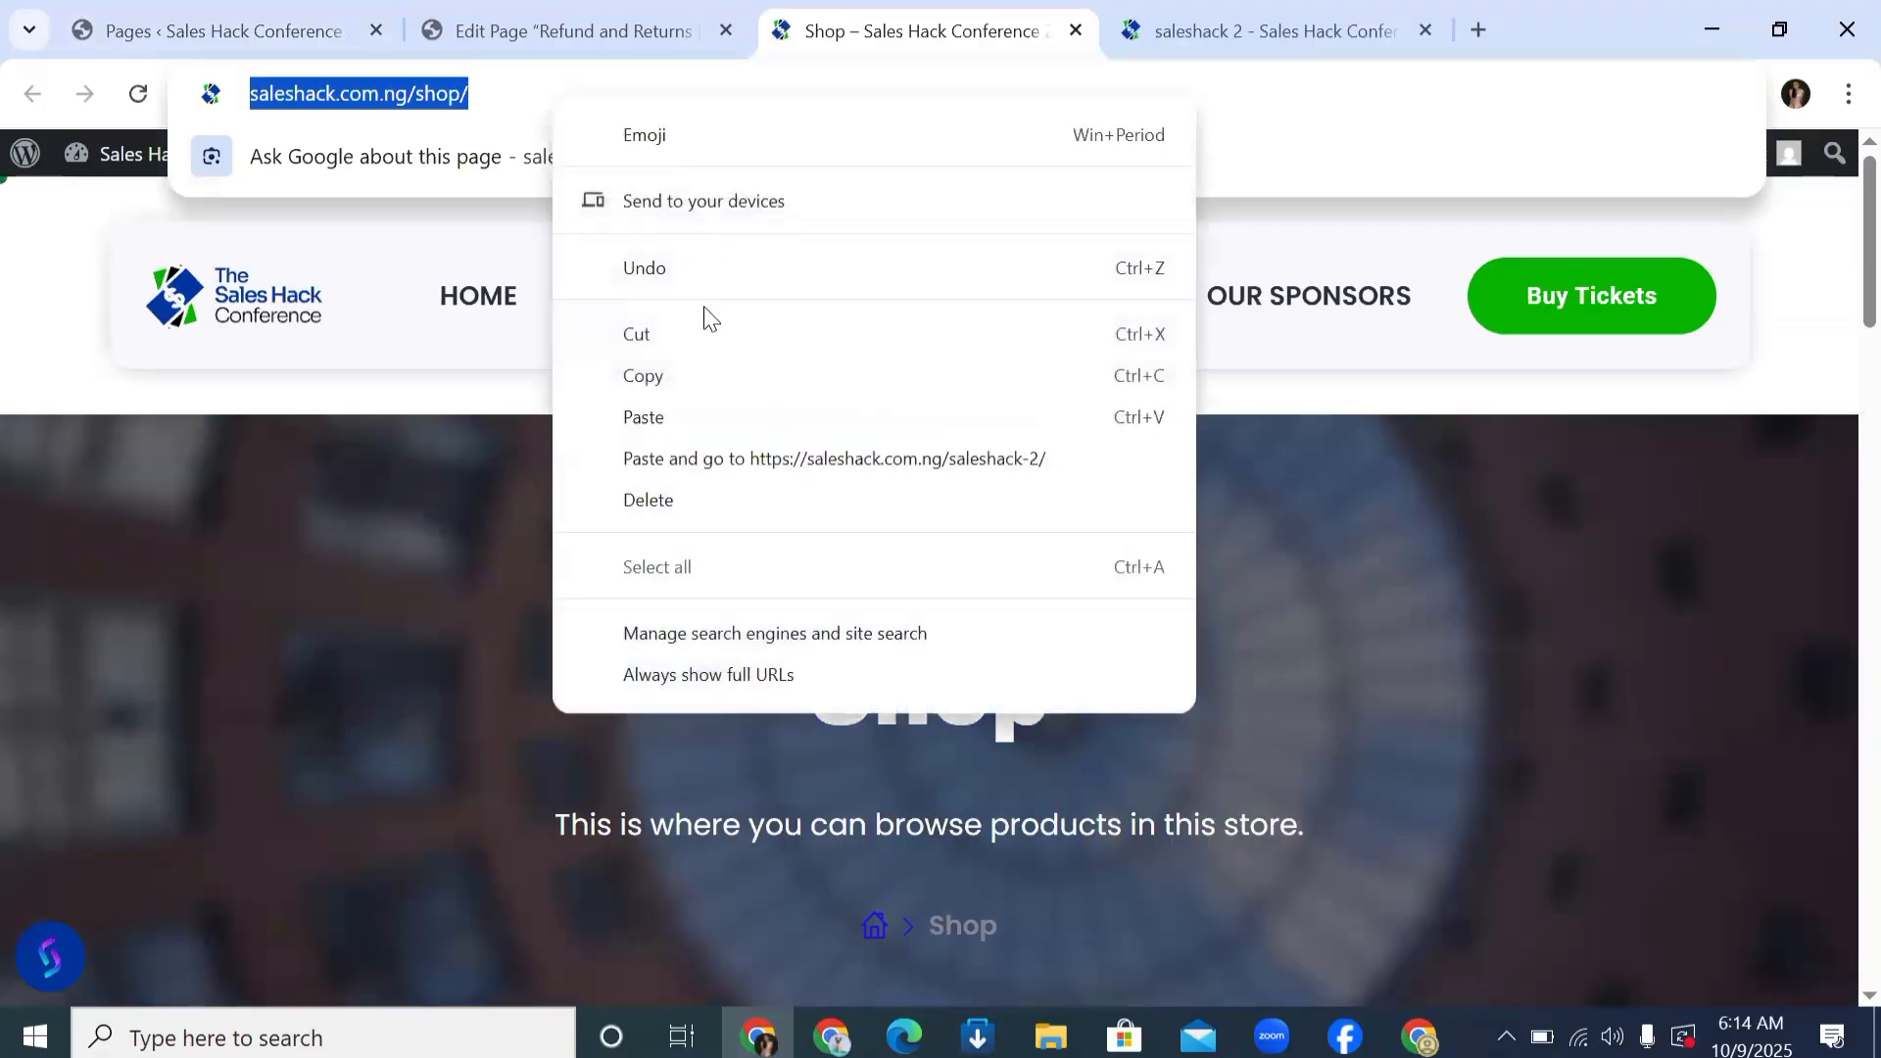
{"action": "left_click", "coordinate": [690, 363]}
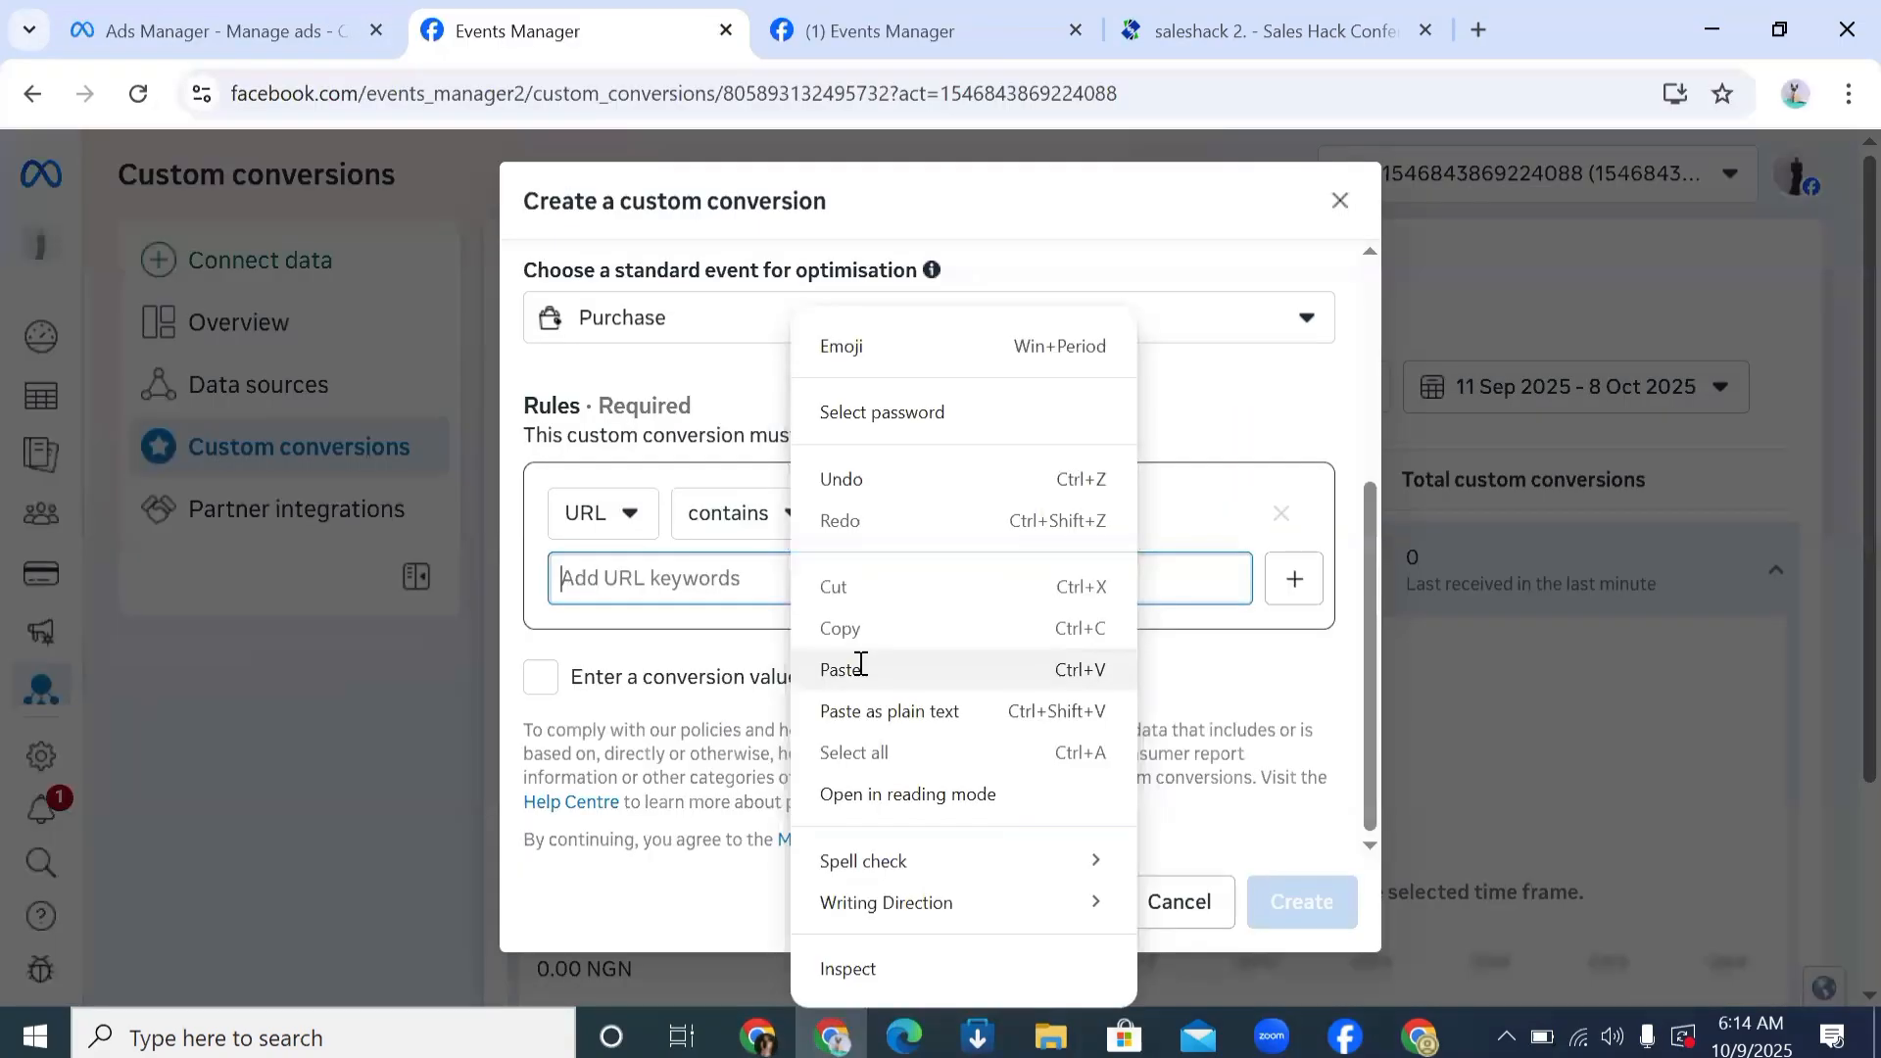
Step: Paste the copied shop address as the URL contains rule, create the SALES custom conversion and reload the conversions list
{"action": "left_click", "coordinate": [852, 664]}
{"action": "left_click", "coordinate": [1286, 906]}
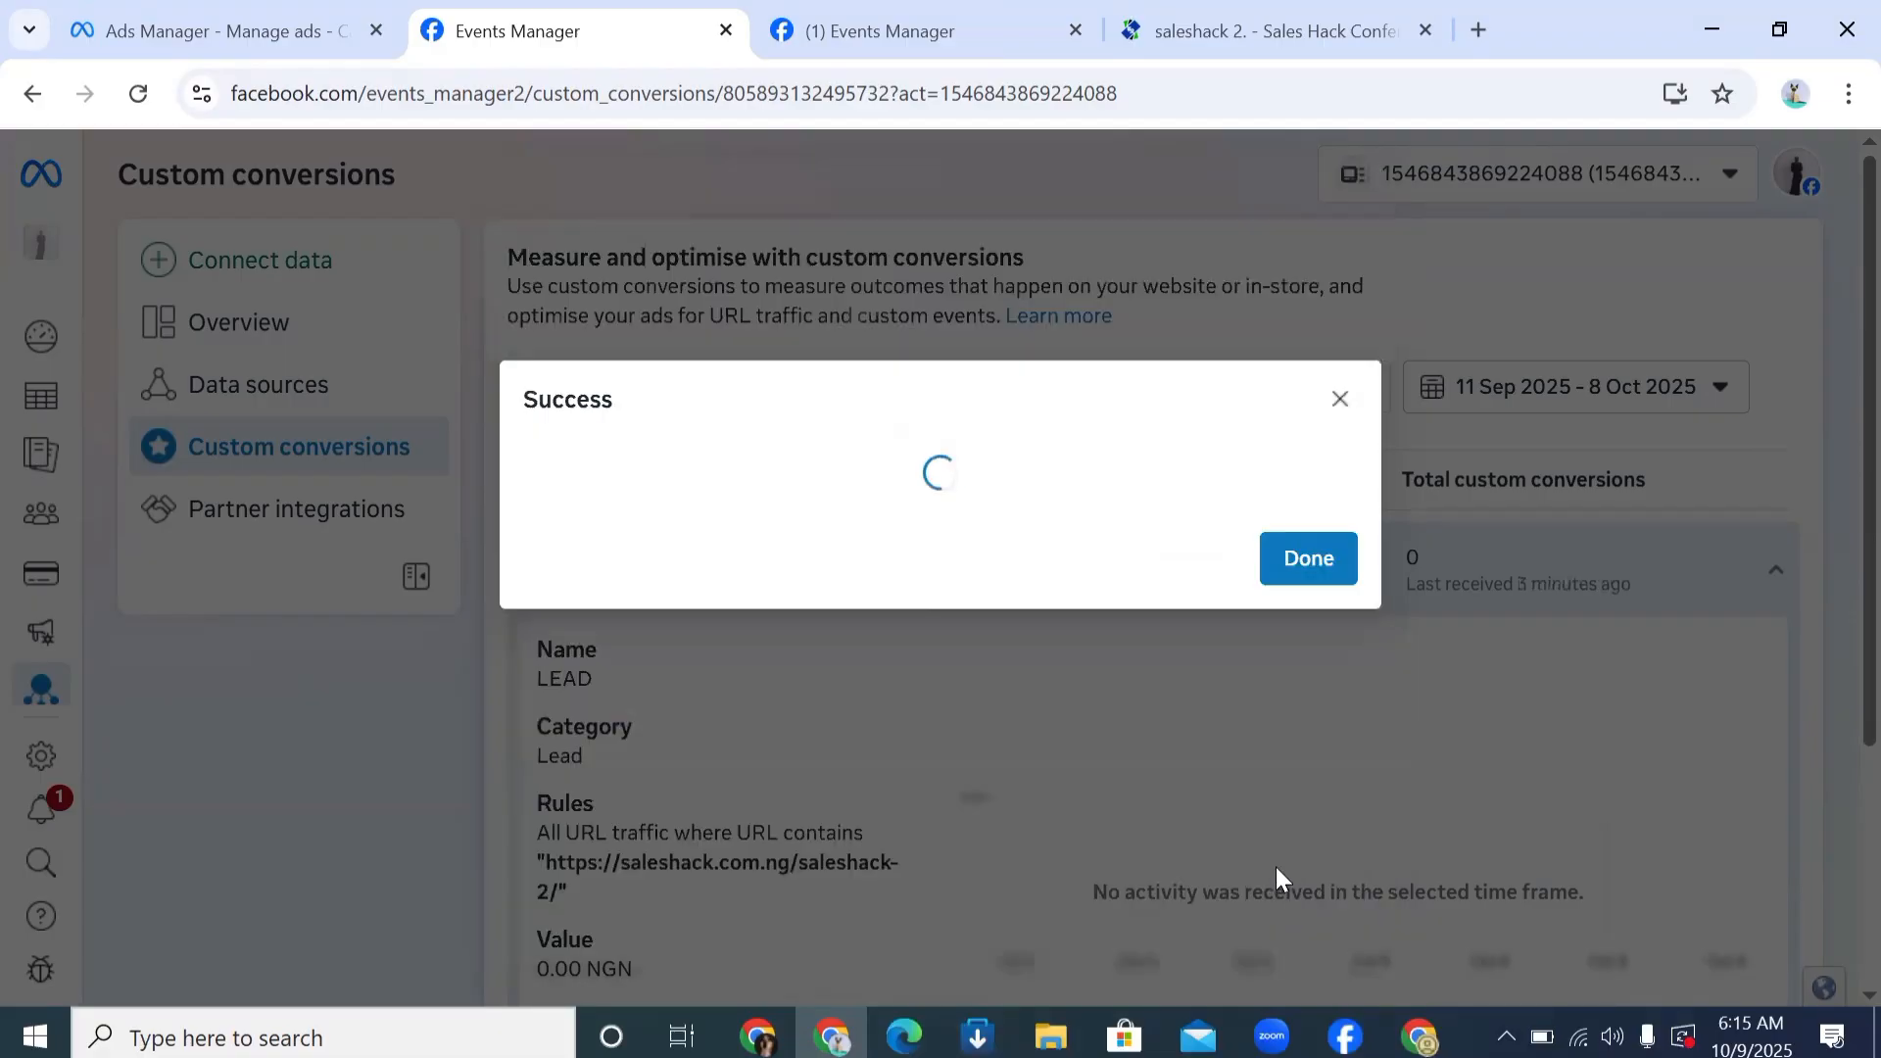
{"action": "left_click", "coordinate": [1313, 554]}
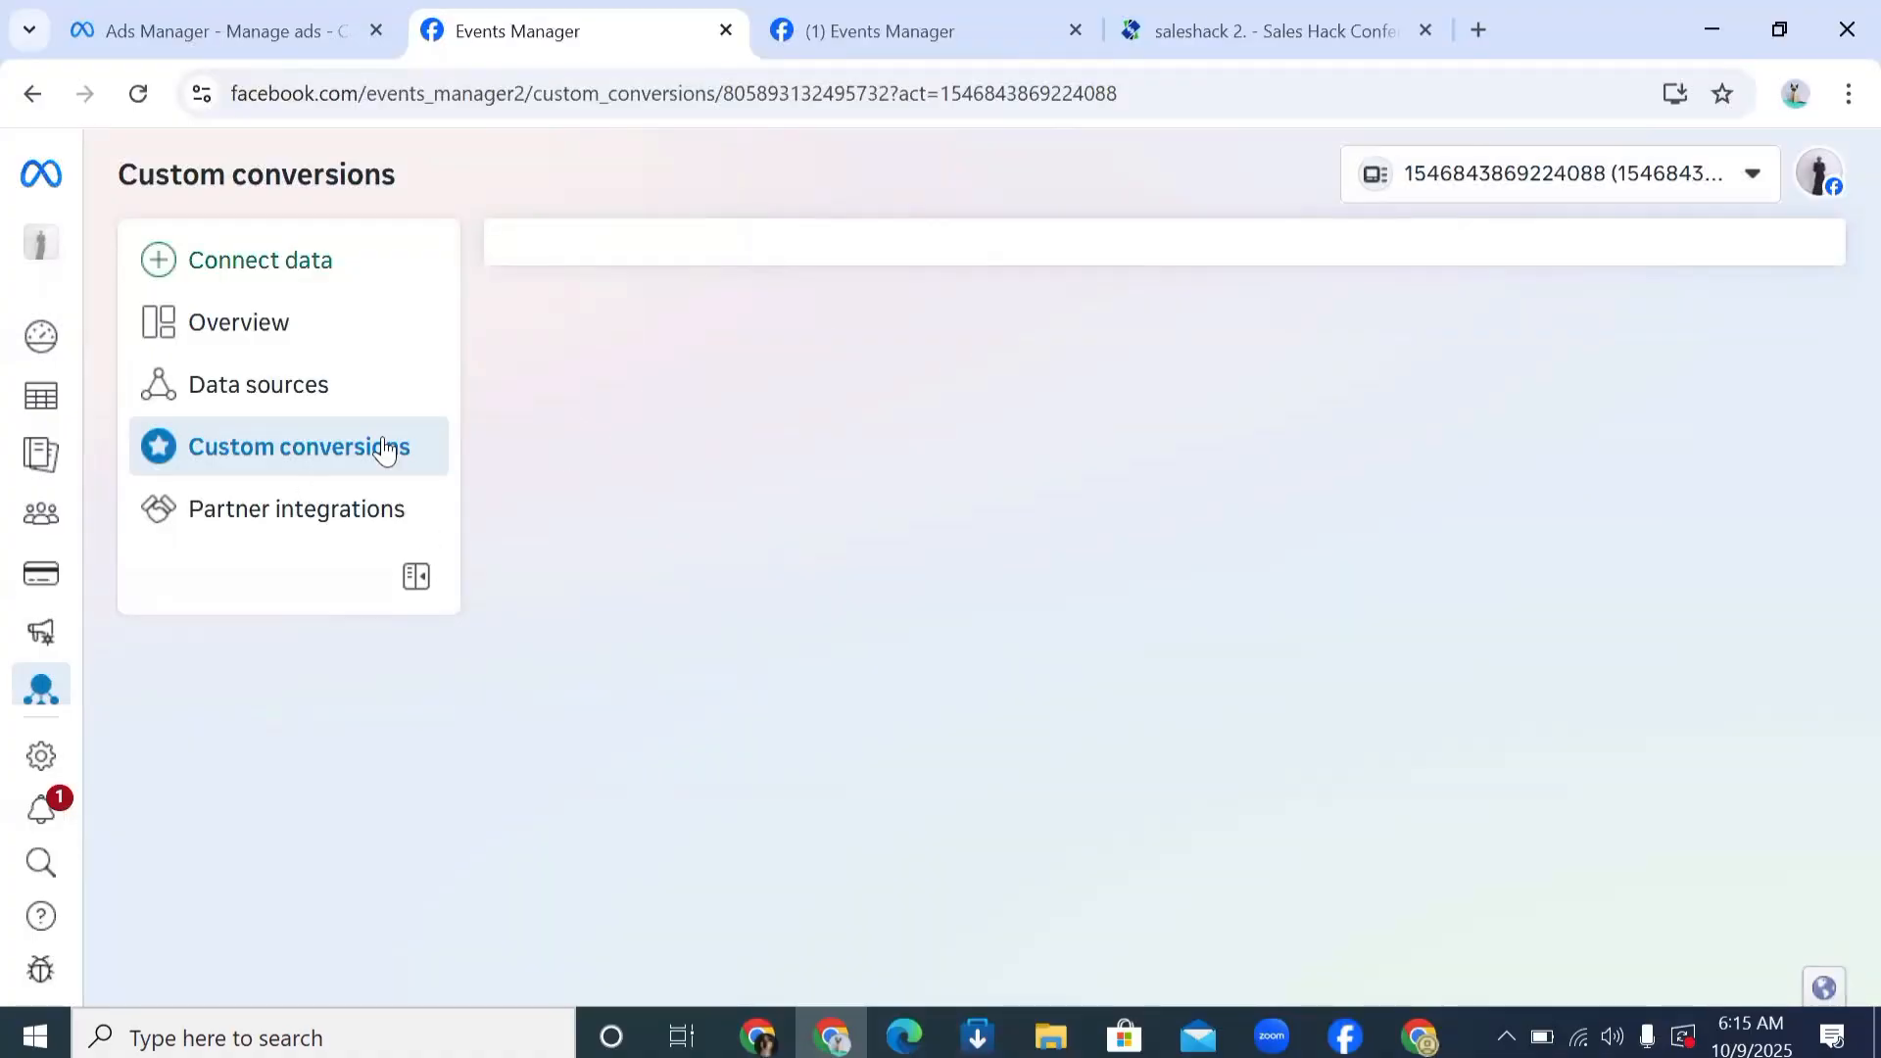
{"action": "left_click", "coordinate": [138, 93]}
Step: Visit saleshack.com.ng/shop/ in a new tab to trigger the pixel, and reload the custom conversions to check the SALES status
{"action": "left_click", "coordinate": [1425, 30]}
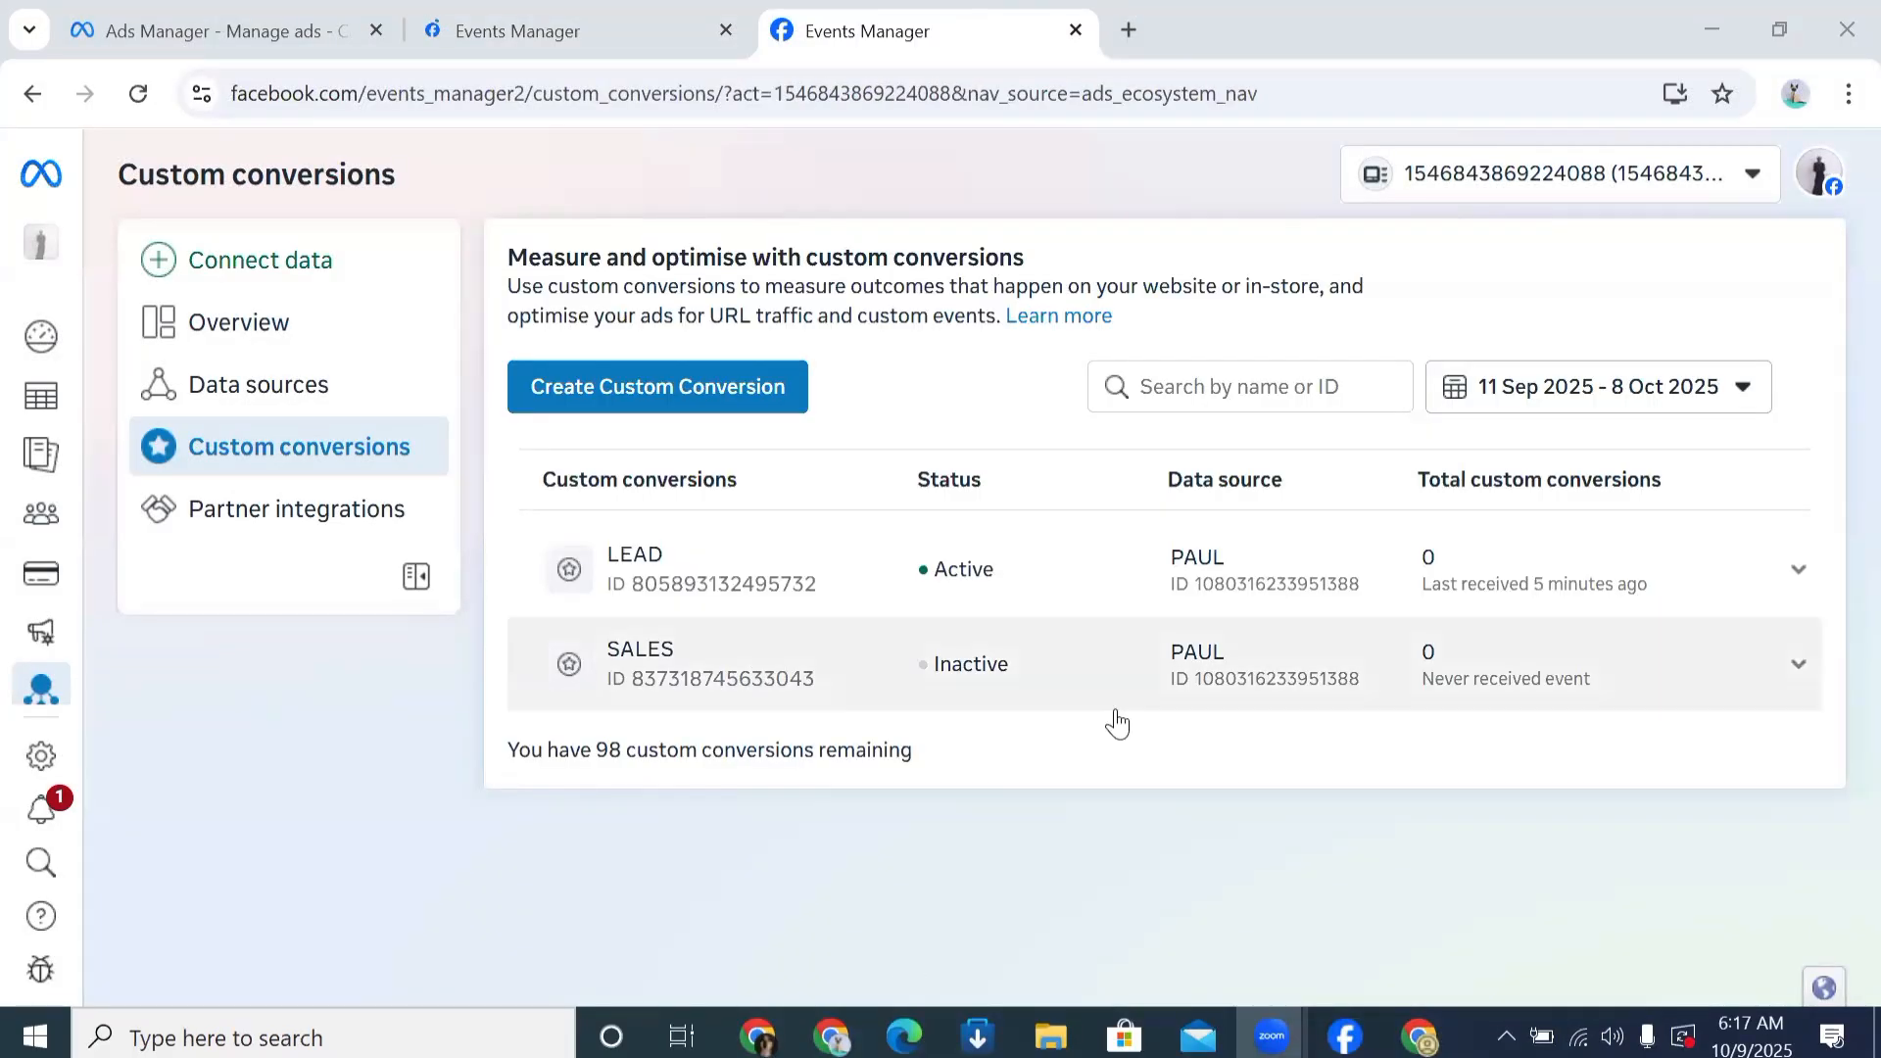
{"action": "left_click", "coordinate": [1127, 30]}
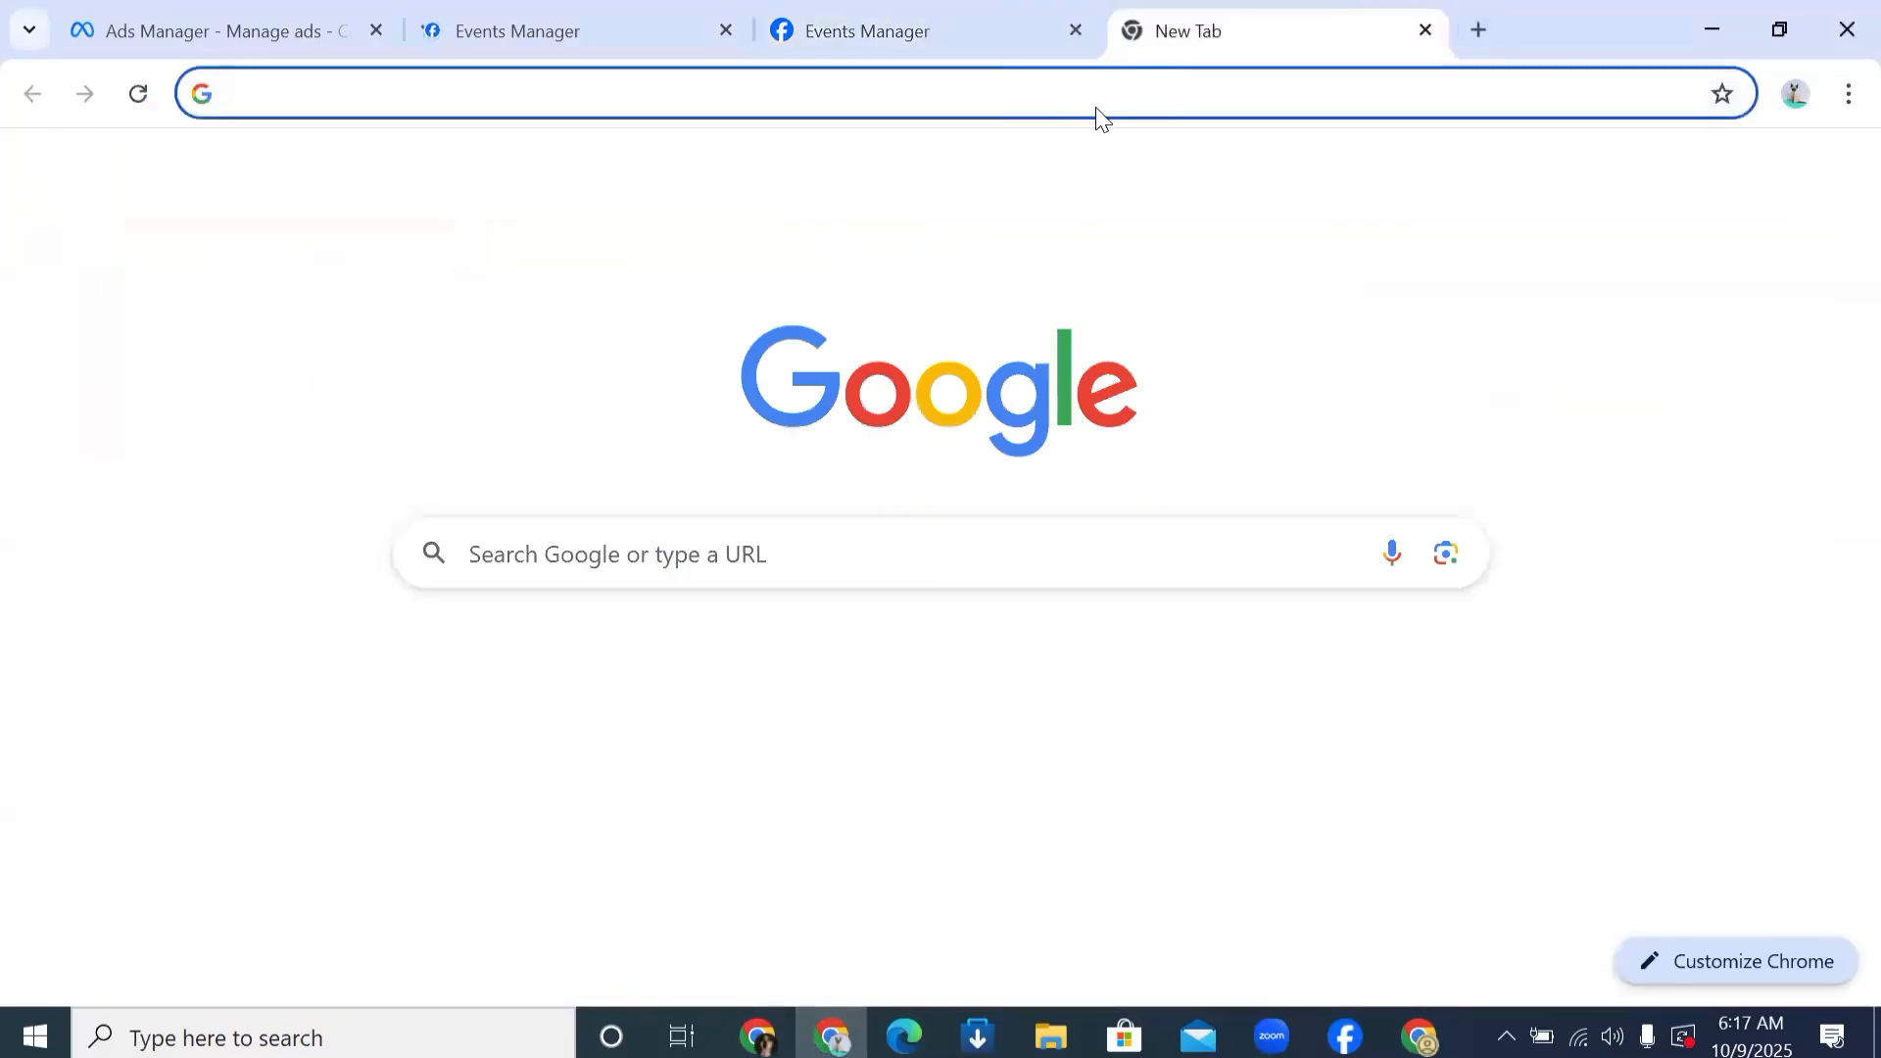
{"action": "right_click", "coordinate": [1100, 112]}
{"action": "left_click", "coordinate": [1141, 404]}
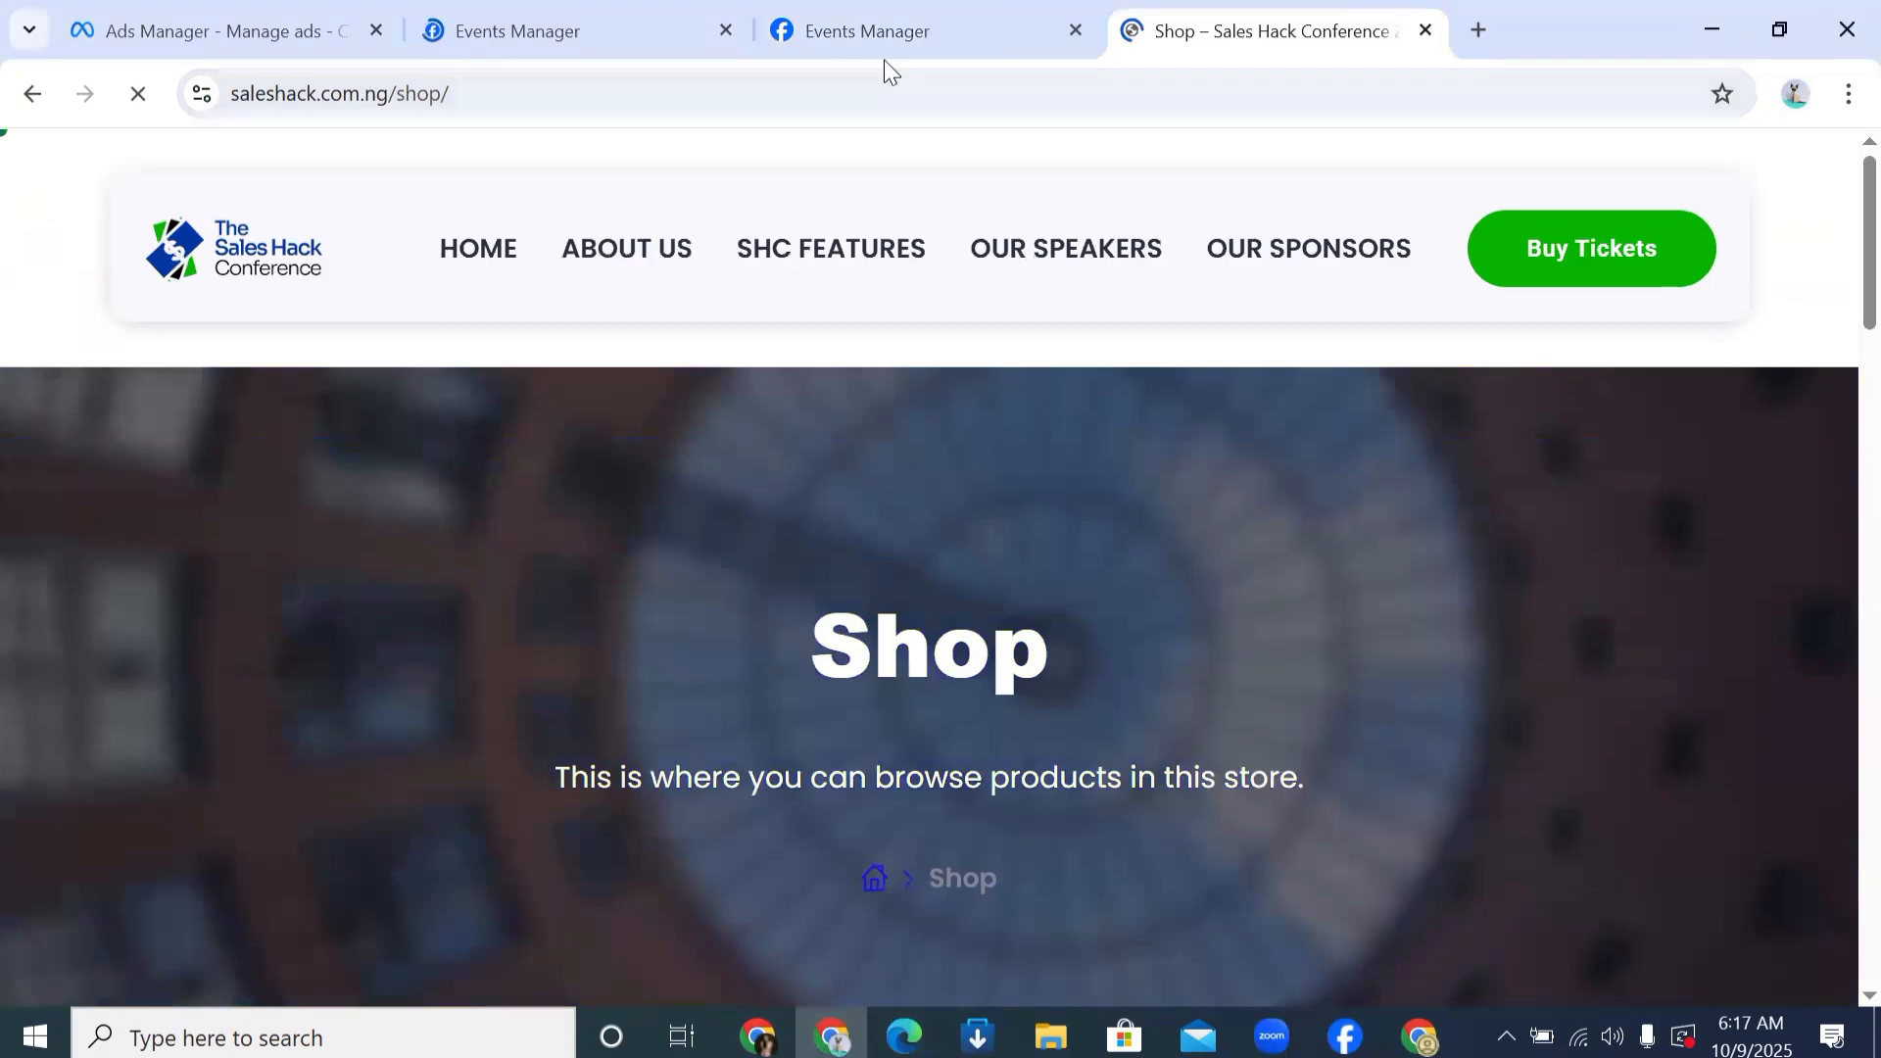
{"action": "left_click", "coordinate": [826, 28]}
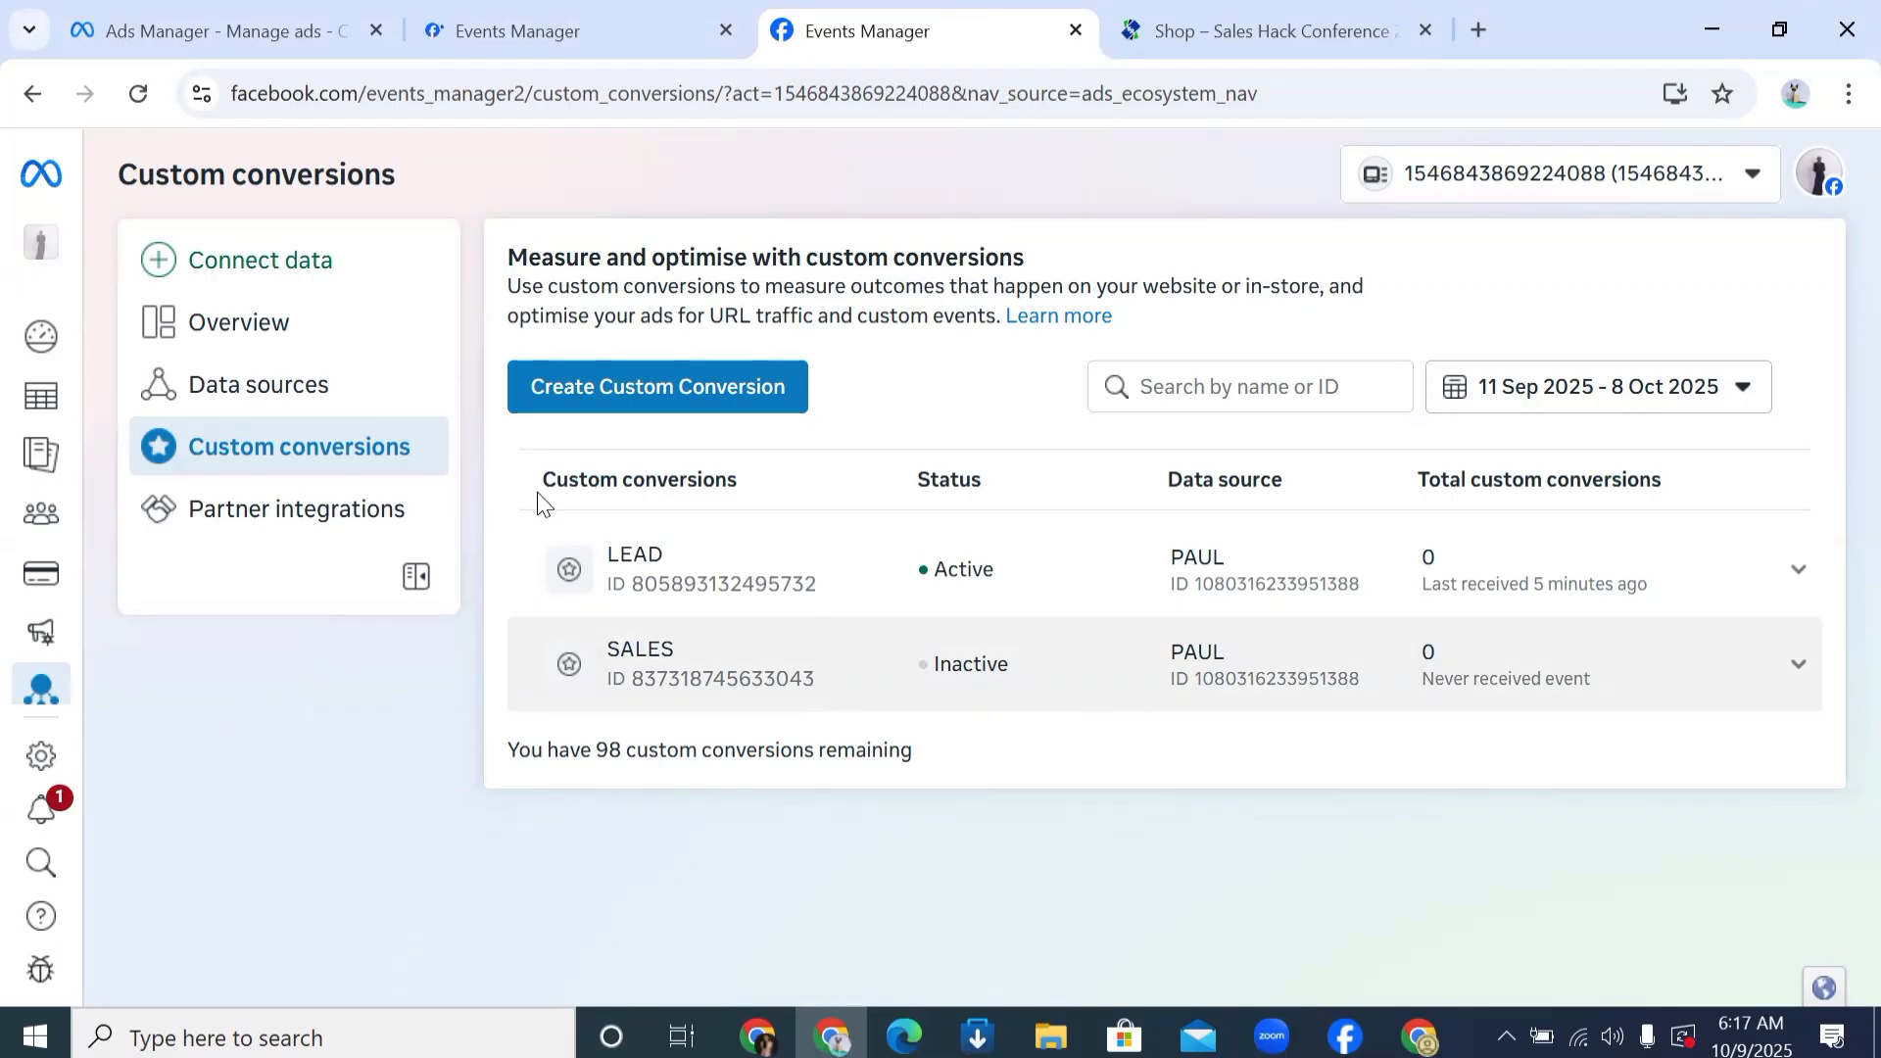
{"action": "left_click", "coordinate": [139, 93]}
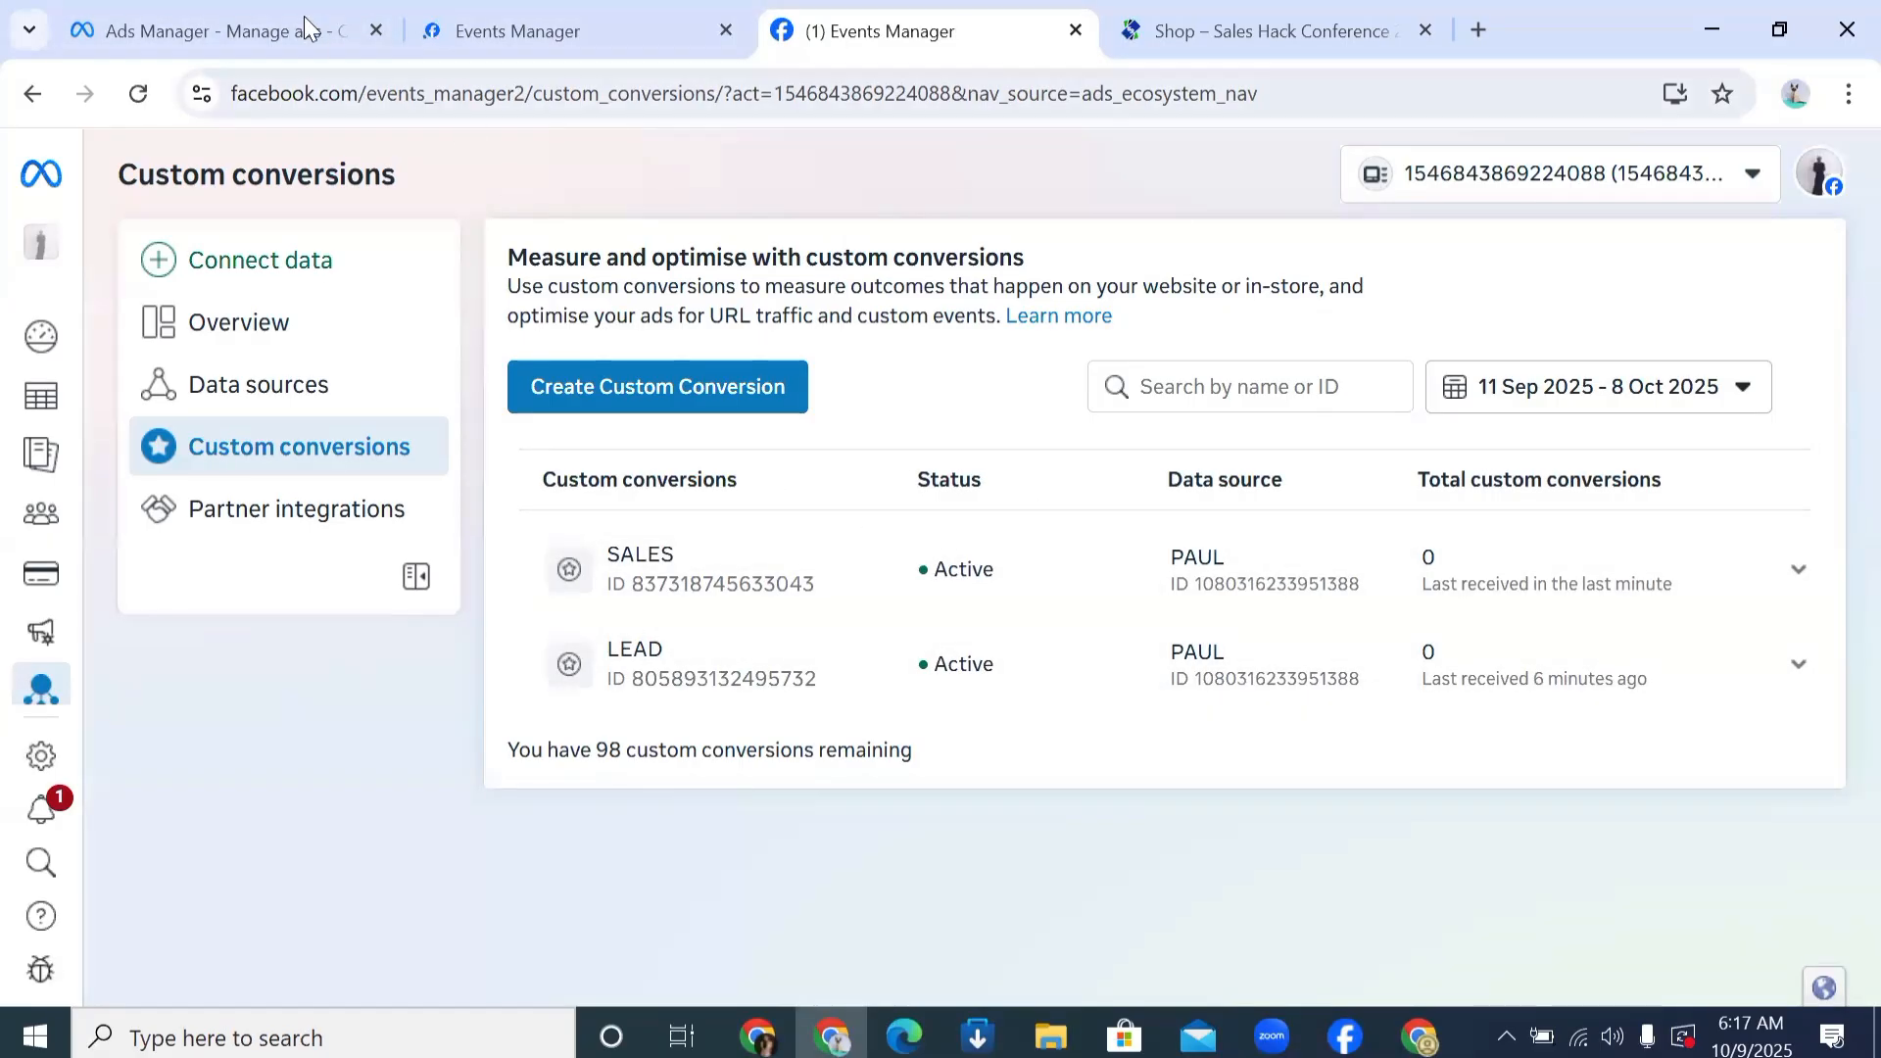
Step: Switch to Ads Manager and reload the New Sales campaign to refresh its available conversion events
{"action": "left_click", "coordinate": [283, 30]}
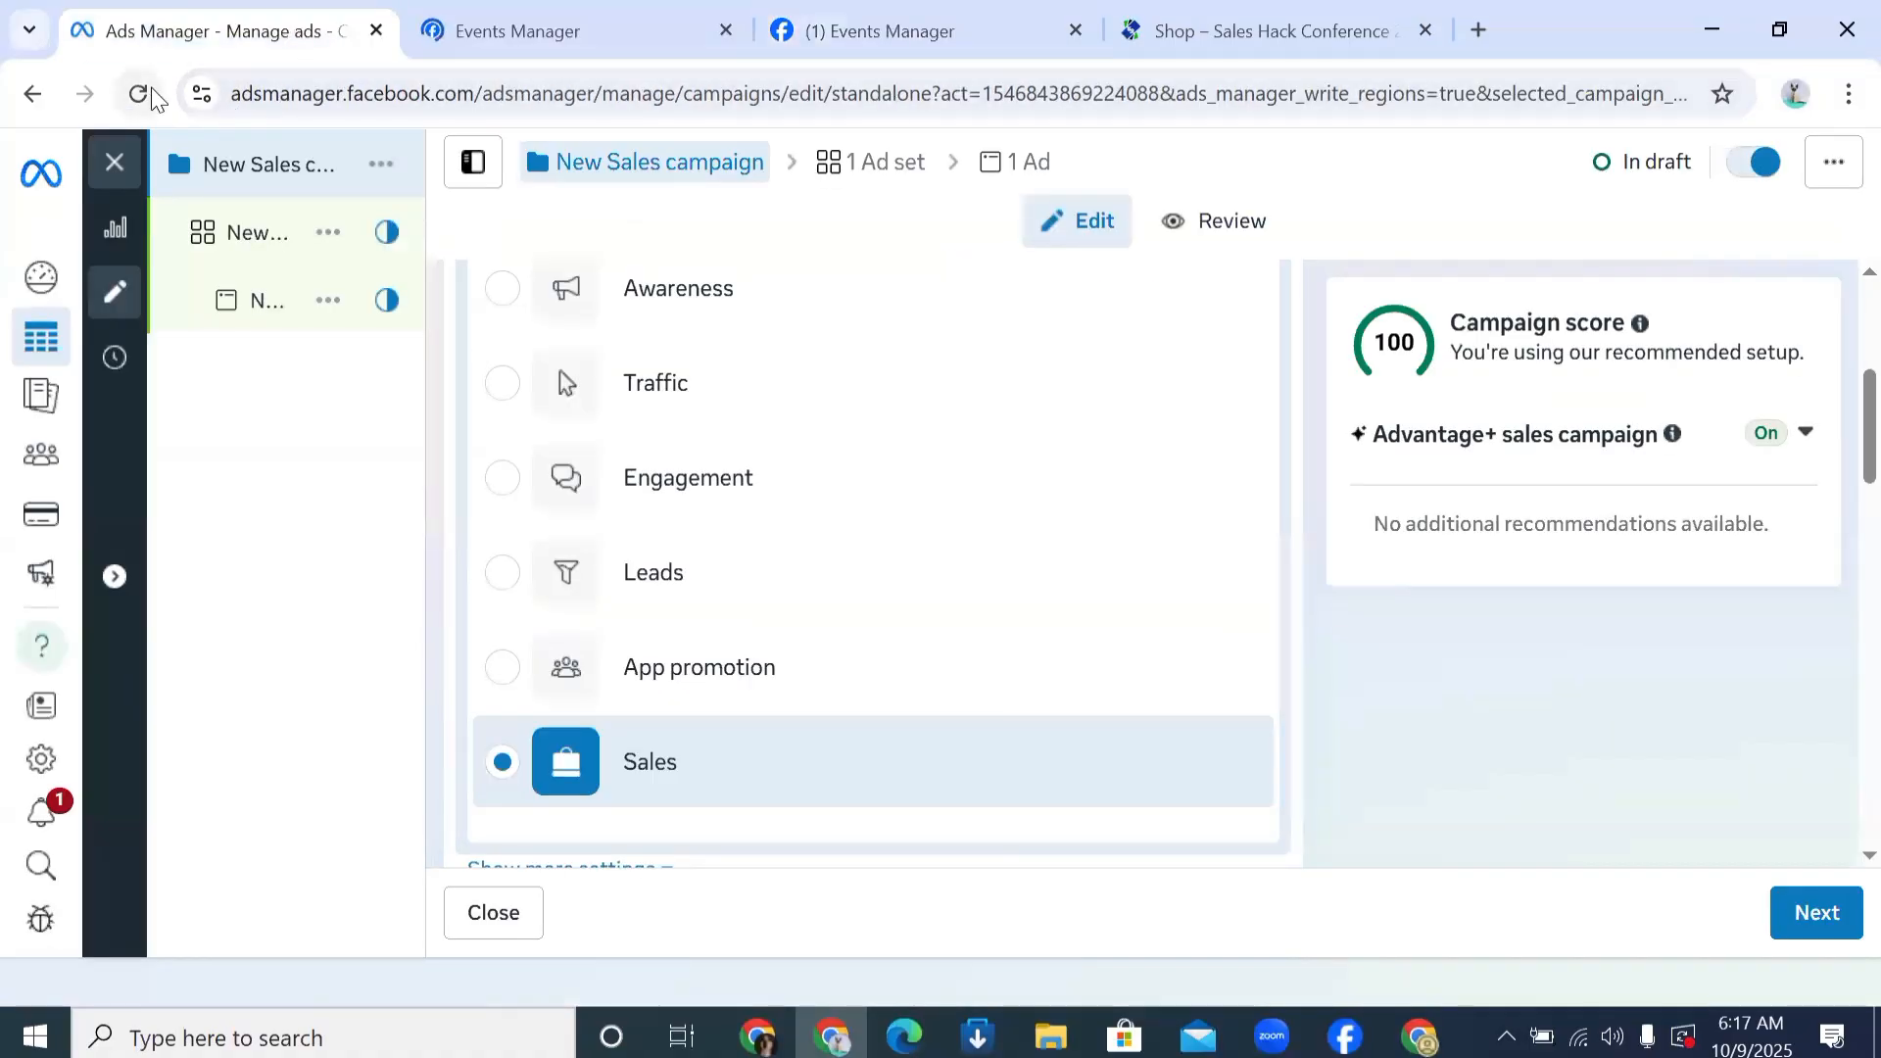
{"action": "left_click", "coordinate": [140, 93]}
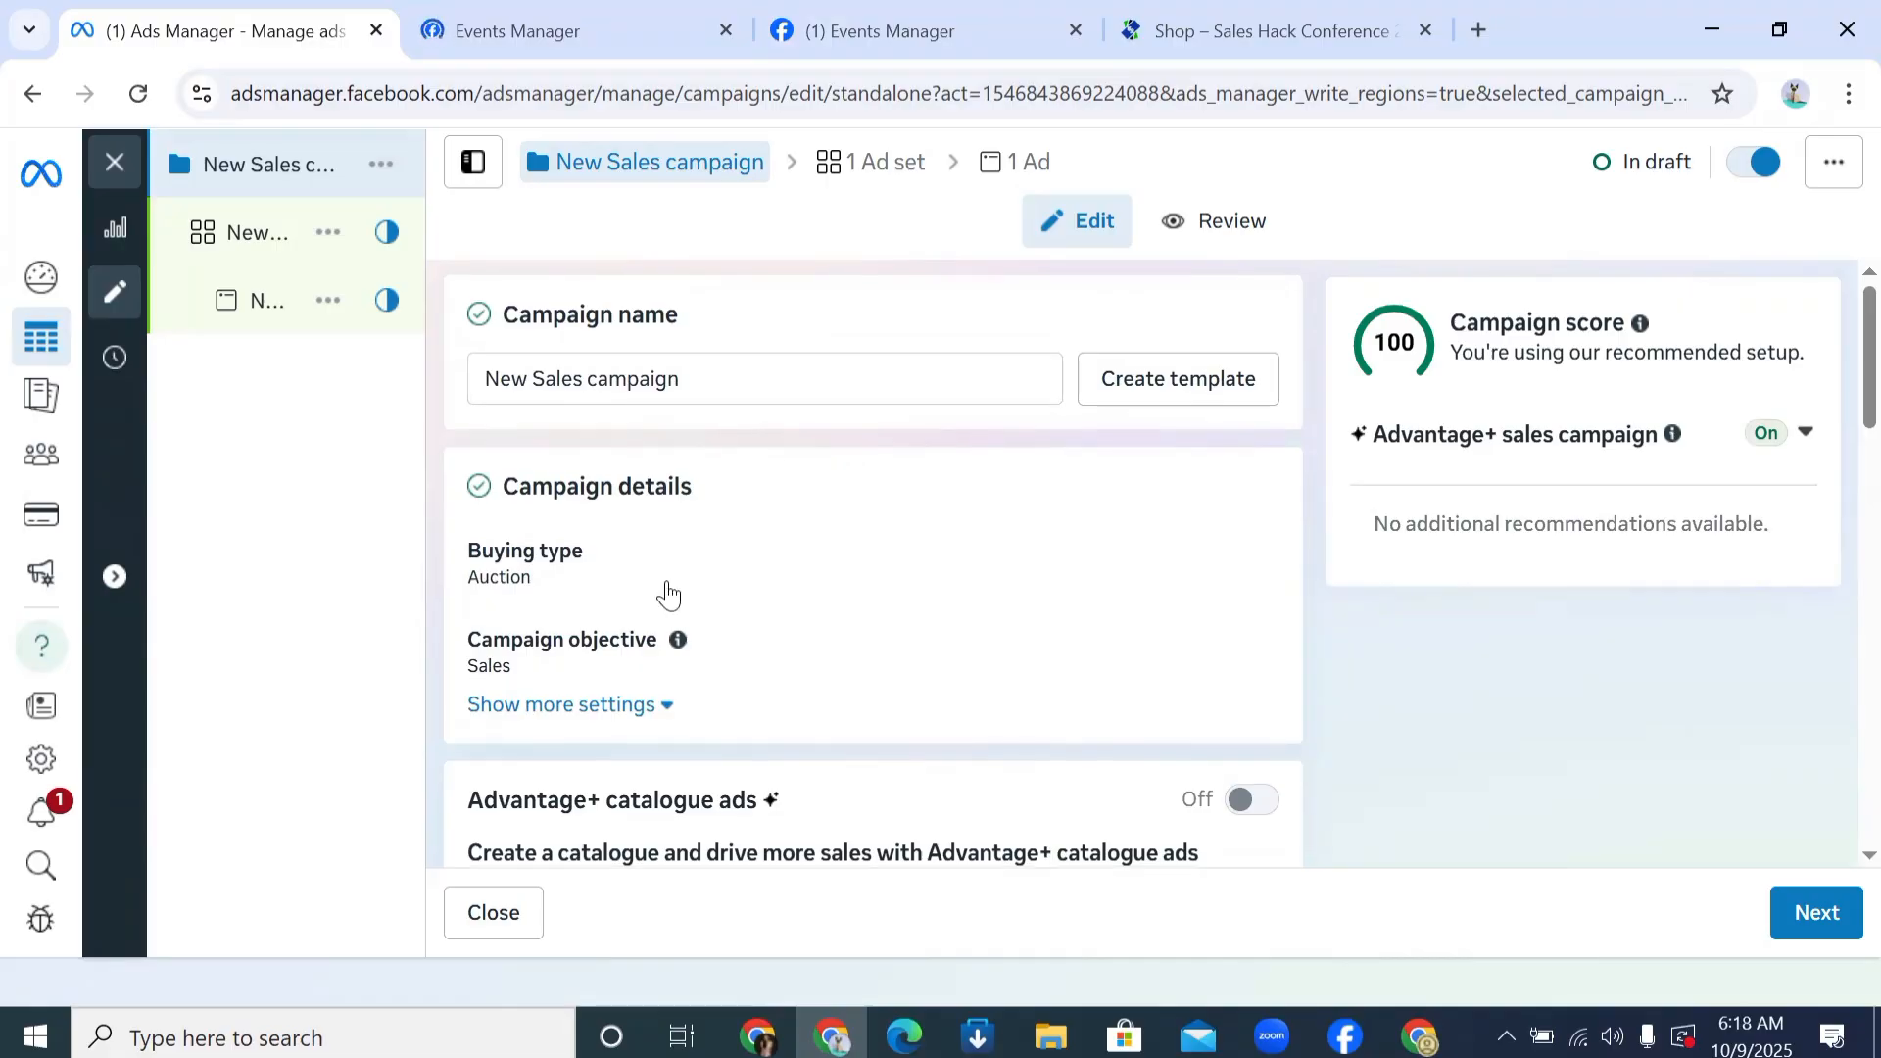
{"action": "scroll", "coordinate": [664, 592], "scroll_direction": "down", "scroll_amount": 5}
{"action": "scroll", "coordinate": [735, 645], "scroll_direction": "down", "scroll_amount": 2}
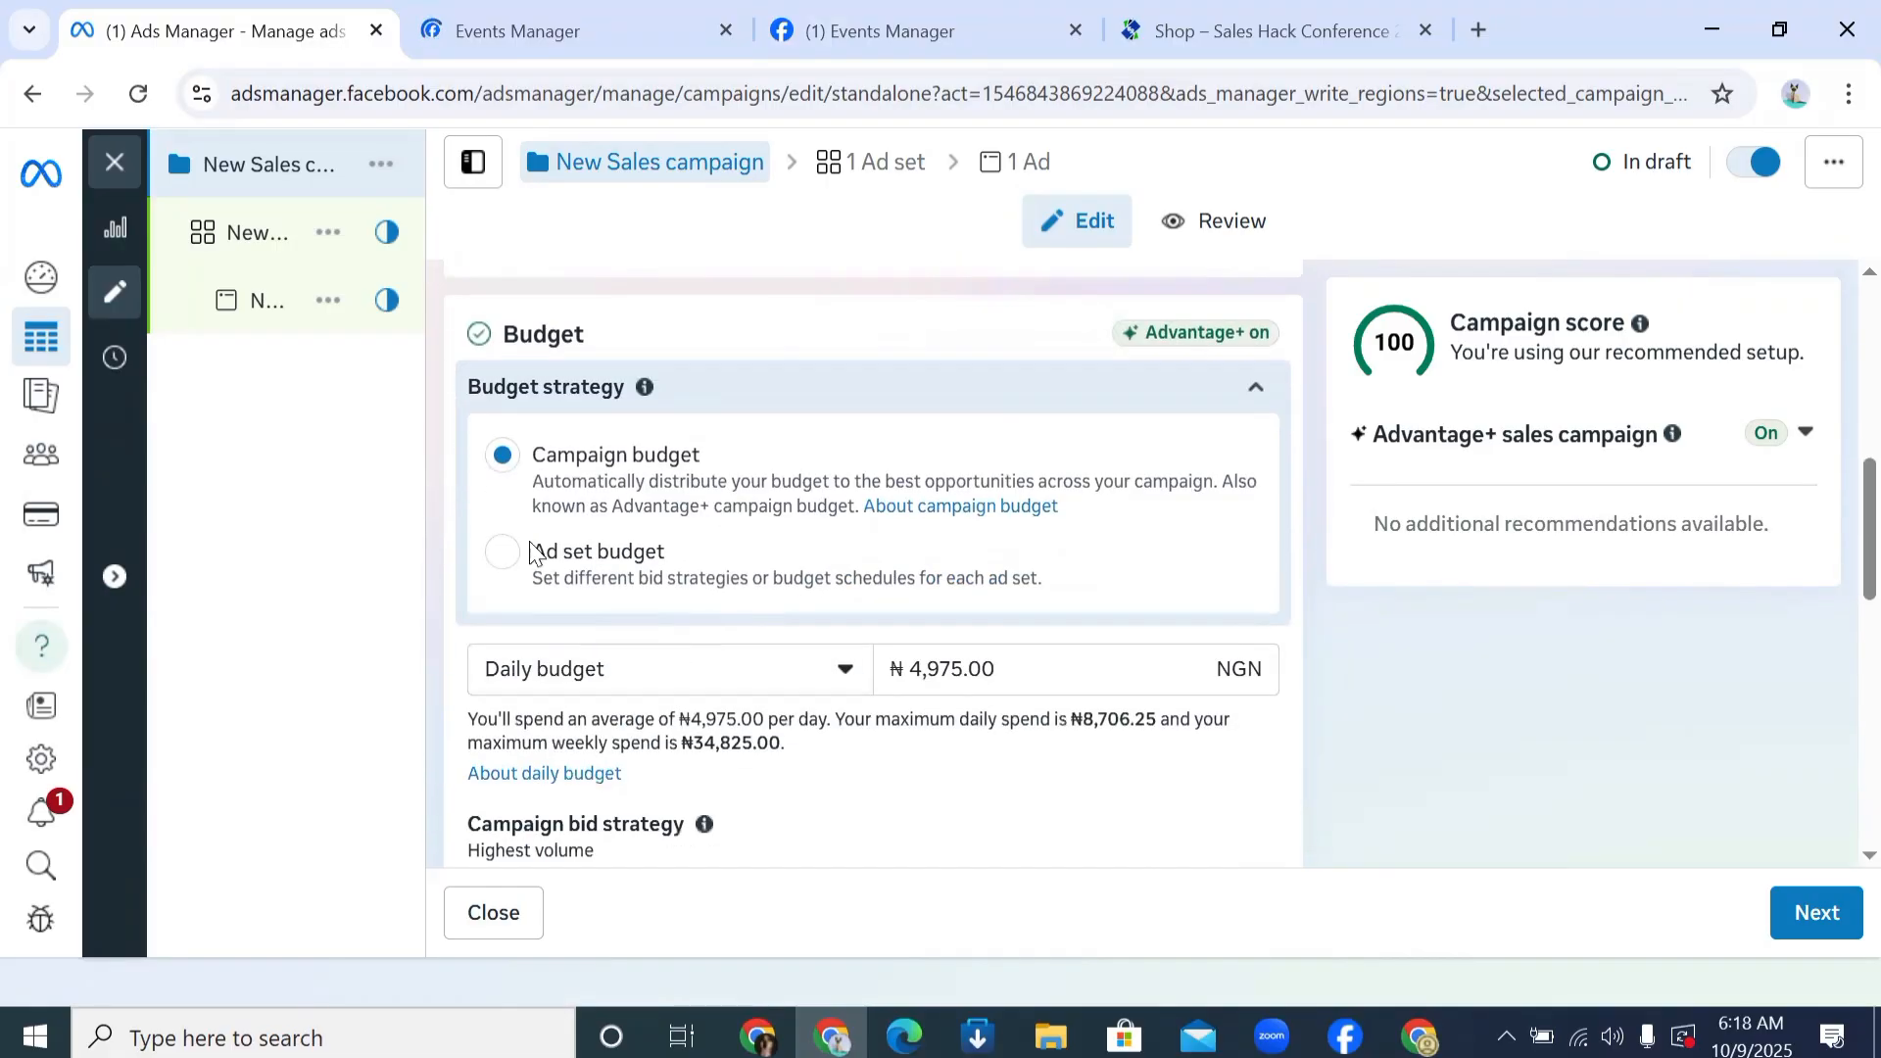
Step: Open the New Sales ad set and select the active SALES custom conversion as its conversion event
{"action": "left_click", "coordinate": [251, 234]}
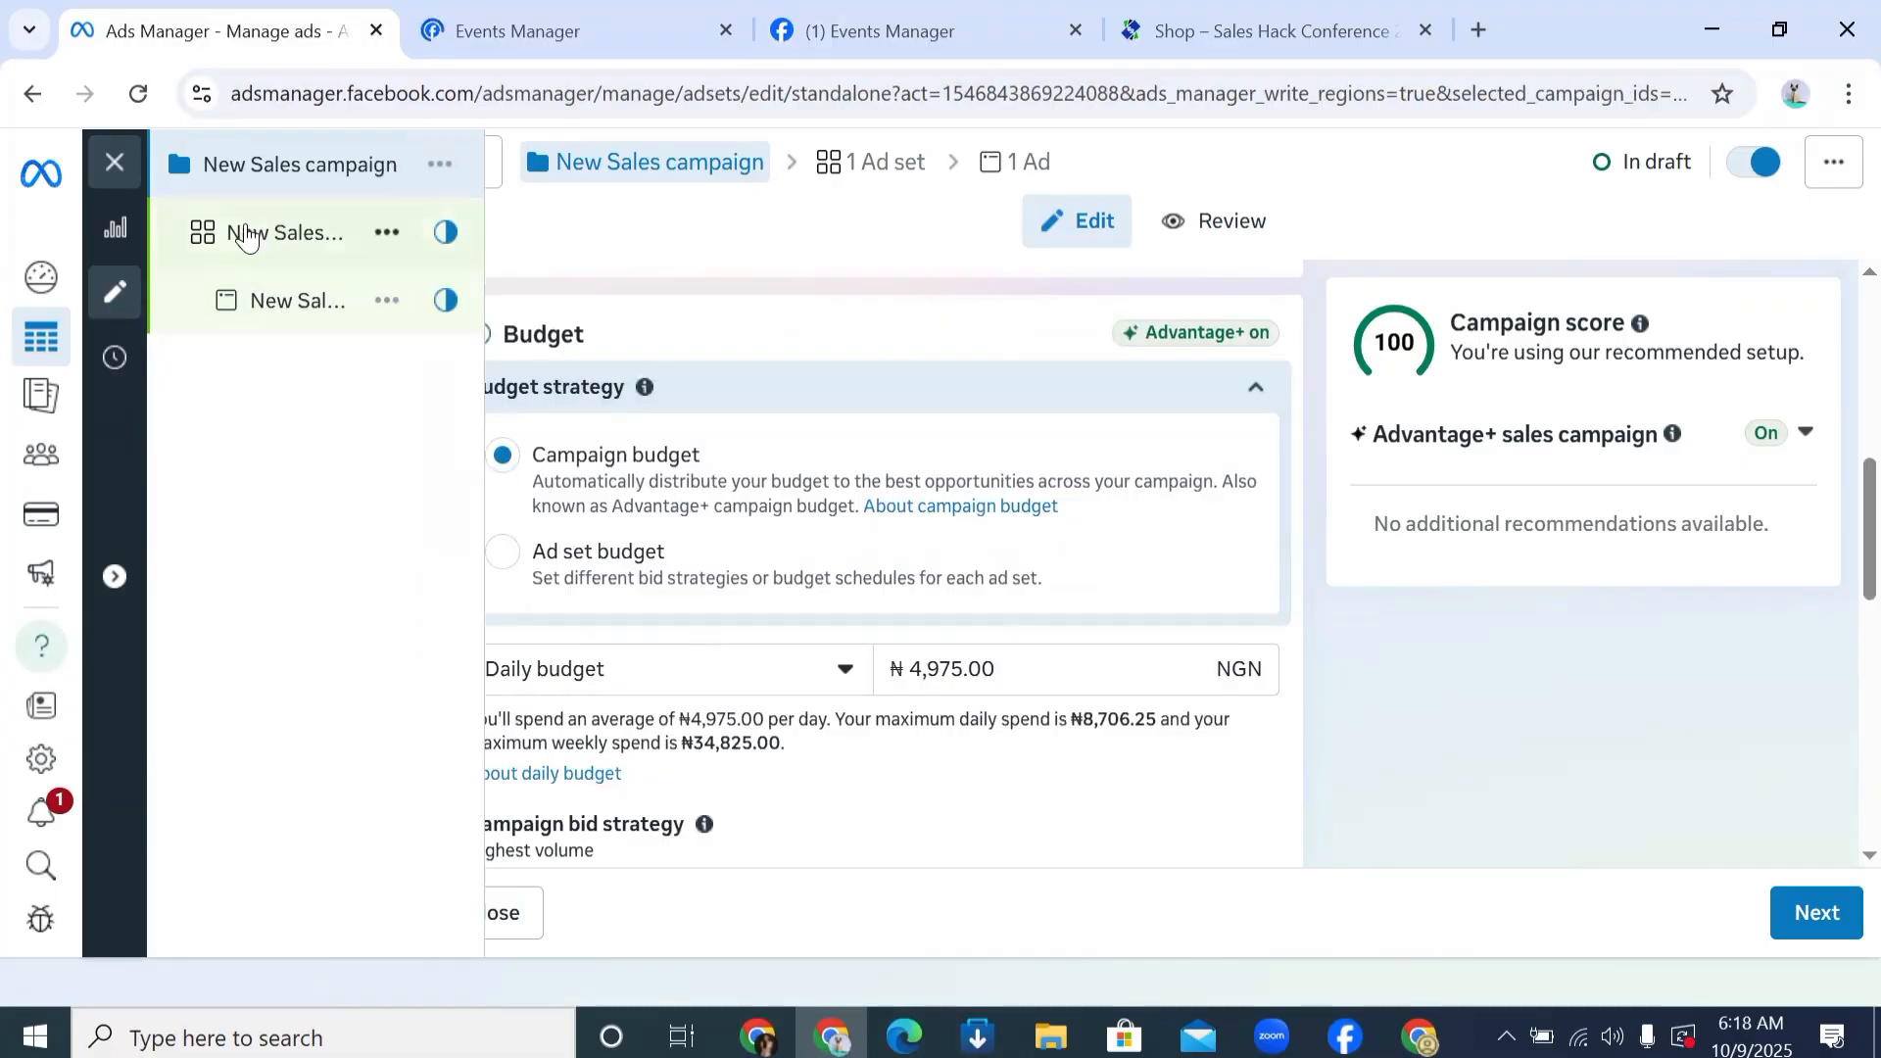
{"action": "scroll", "coordinate": [683, 384], "scroll_direction": "down", "scroll_amount": 3}
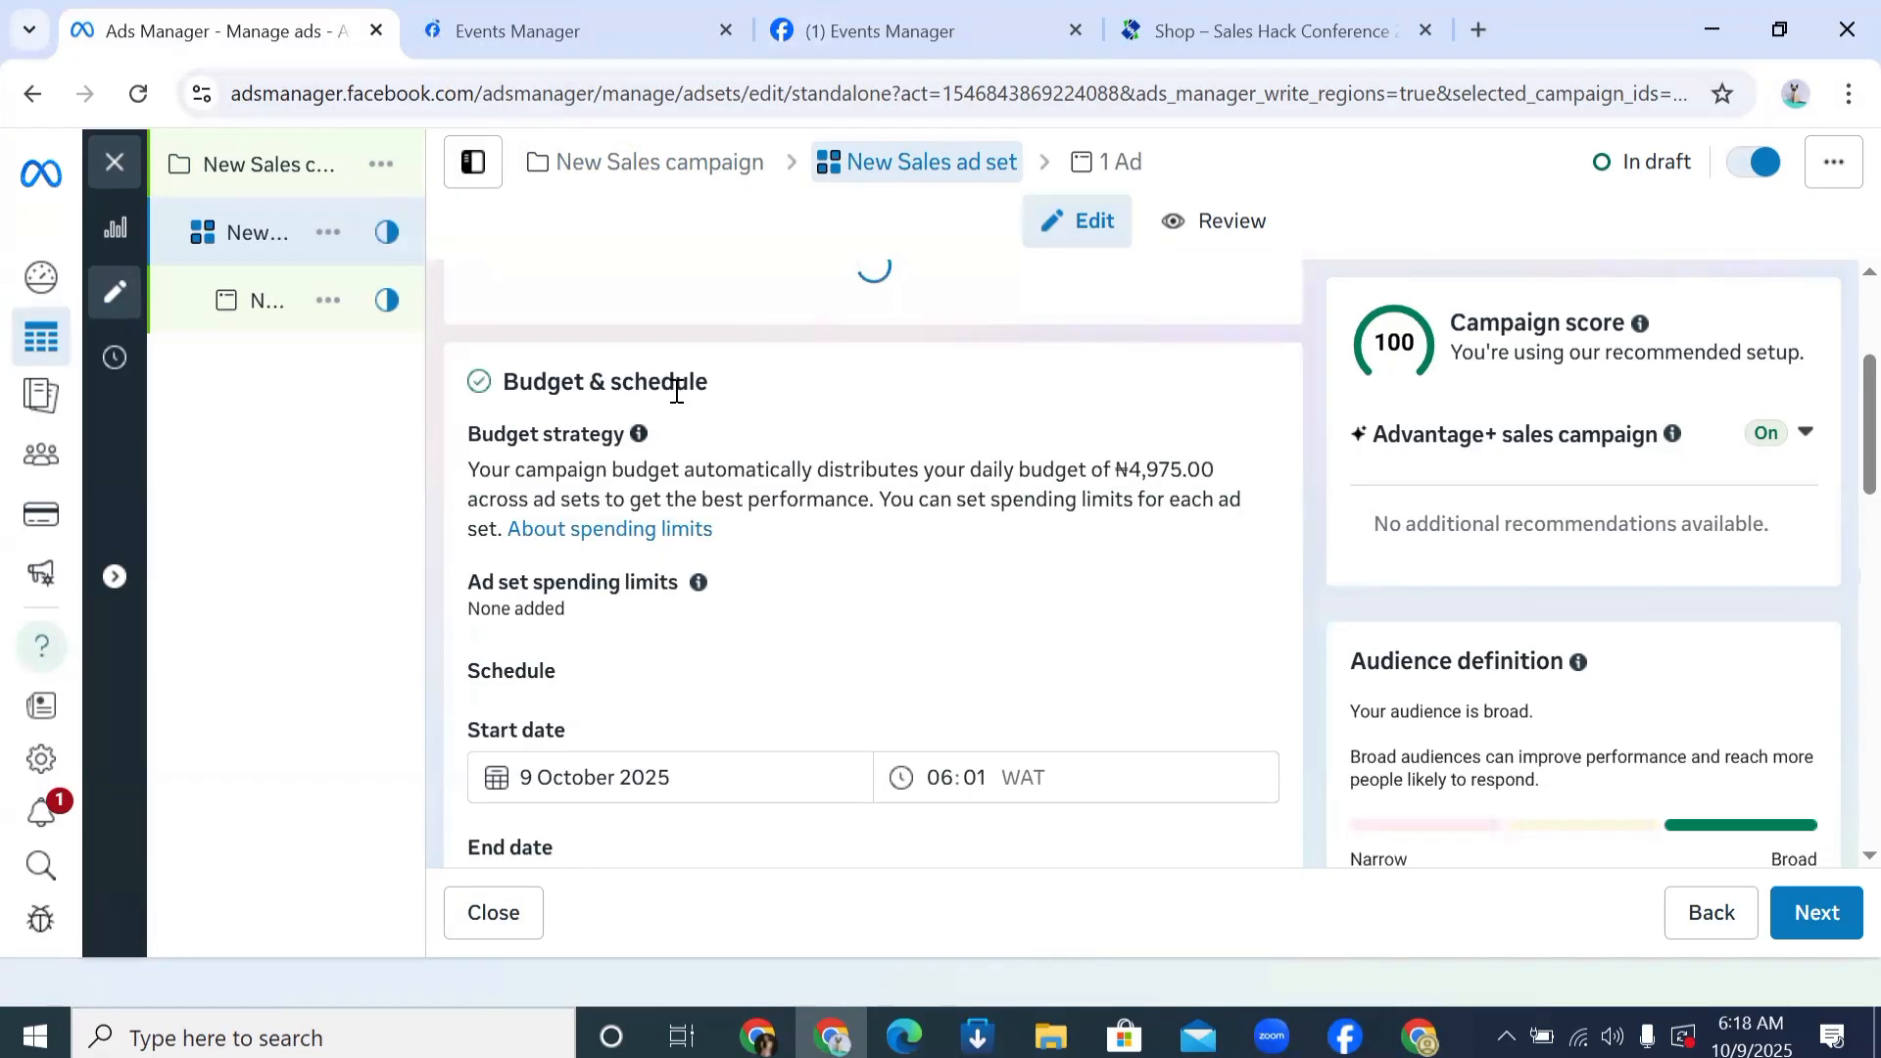
{"action": "scroll", "coordinate": [669, 391], "scroll_direction": "up", "scroll_amount": 3}
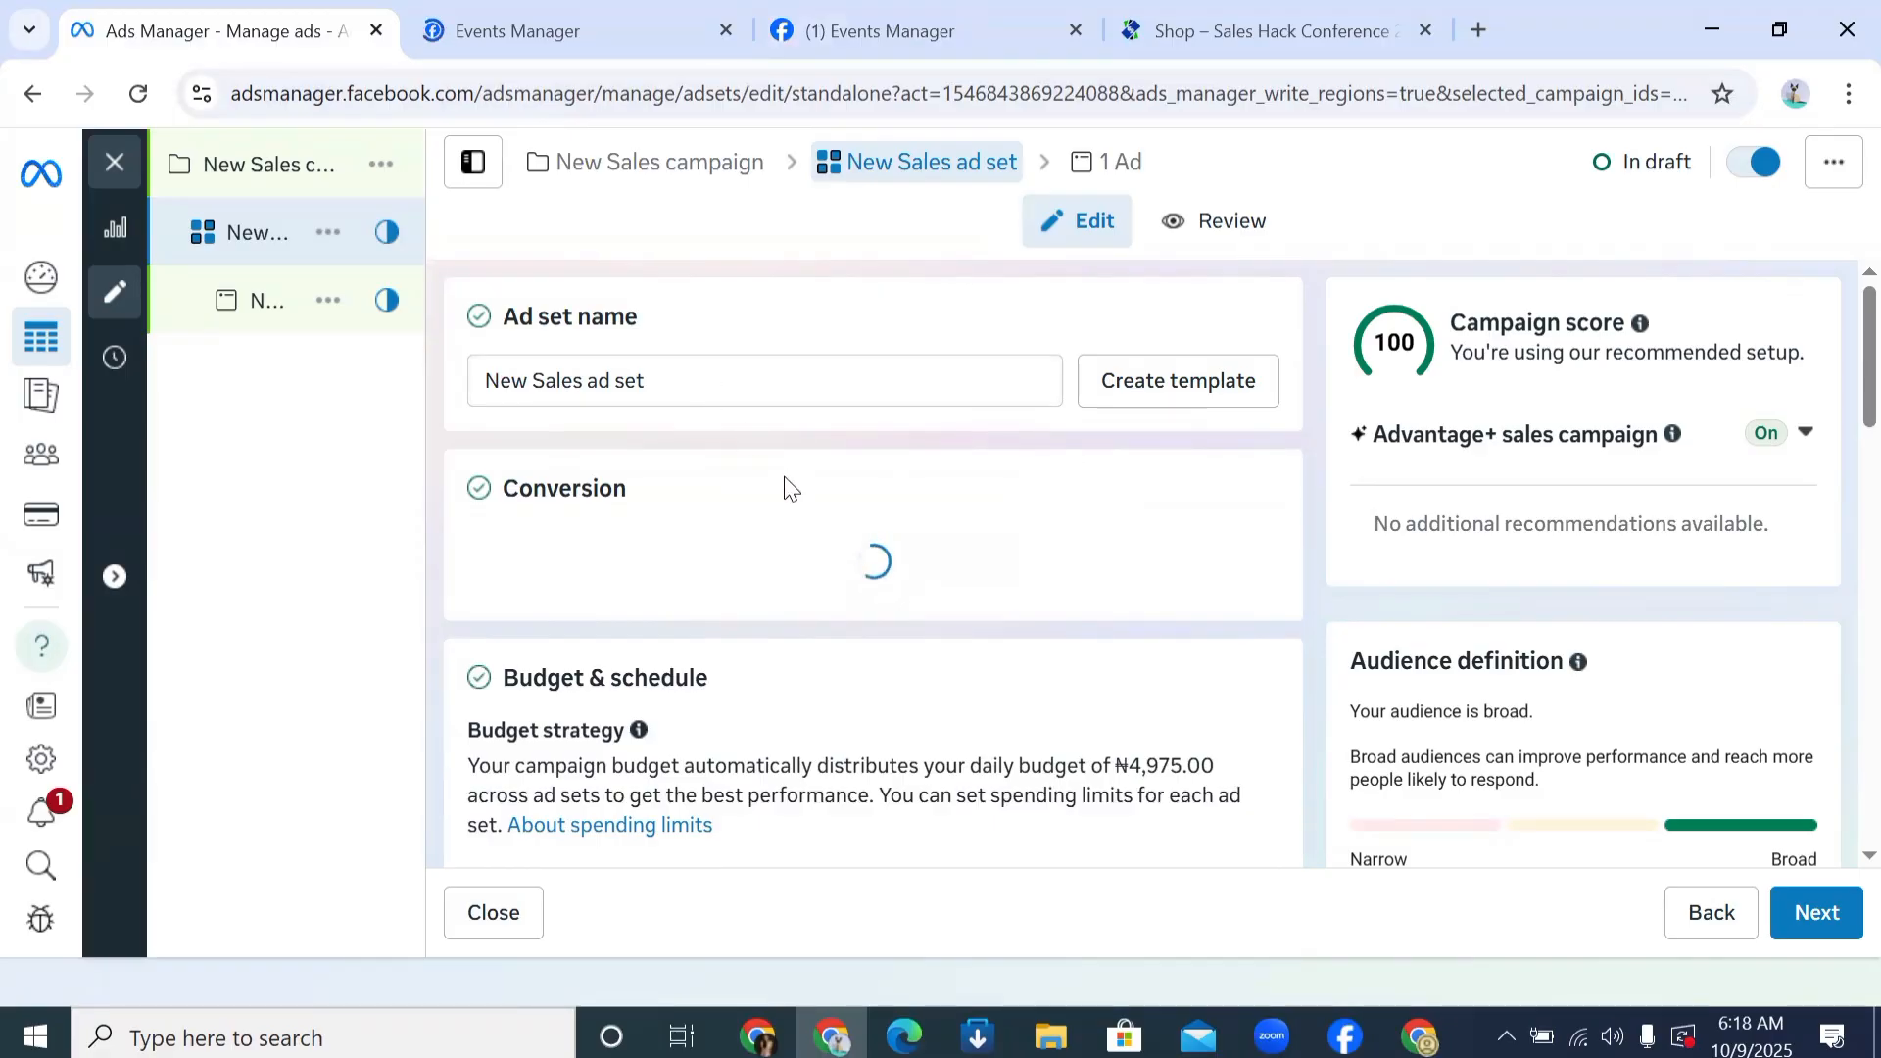
{"action": "scroll", "coordinate": [788, 485], "scroll_direction": "down", "scroll_amount": 3}
{"action": "scroll", "coordinate": [779, 548], "scroll_direction": "up", "scroll_amount": 3}
{"action": "scroll", "coordinate": [823, 666], "scroll_direction": "down", "scroll_amount": 1}
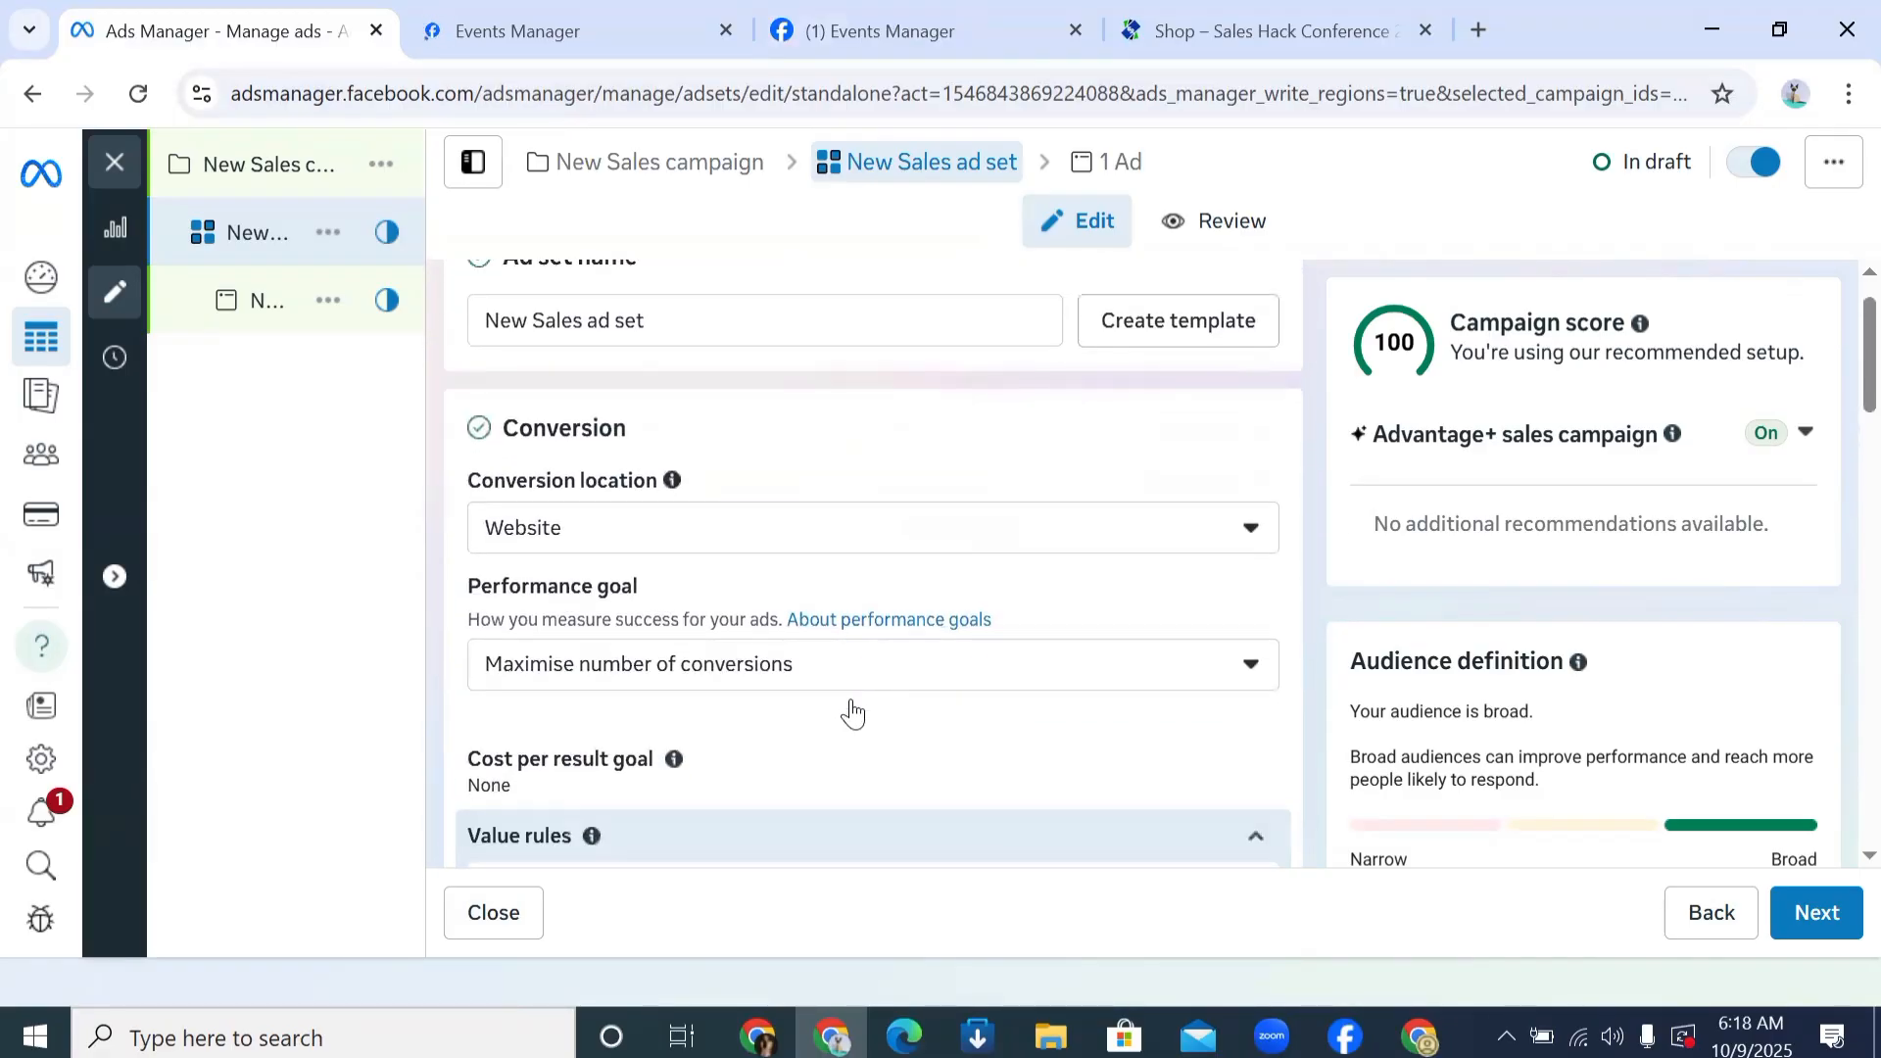
{"action": "scroll", "coordinate": [852, 715], "scroll_direction": "down", "scroll_amount": 1}
{"action": "scroll", "coordinate": [823, 568], "scroll_direction": "down", "scroll_amount": 3}
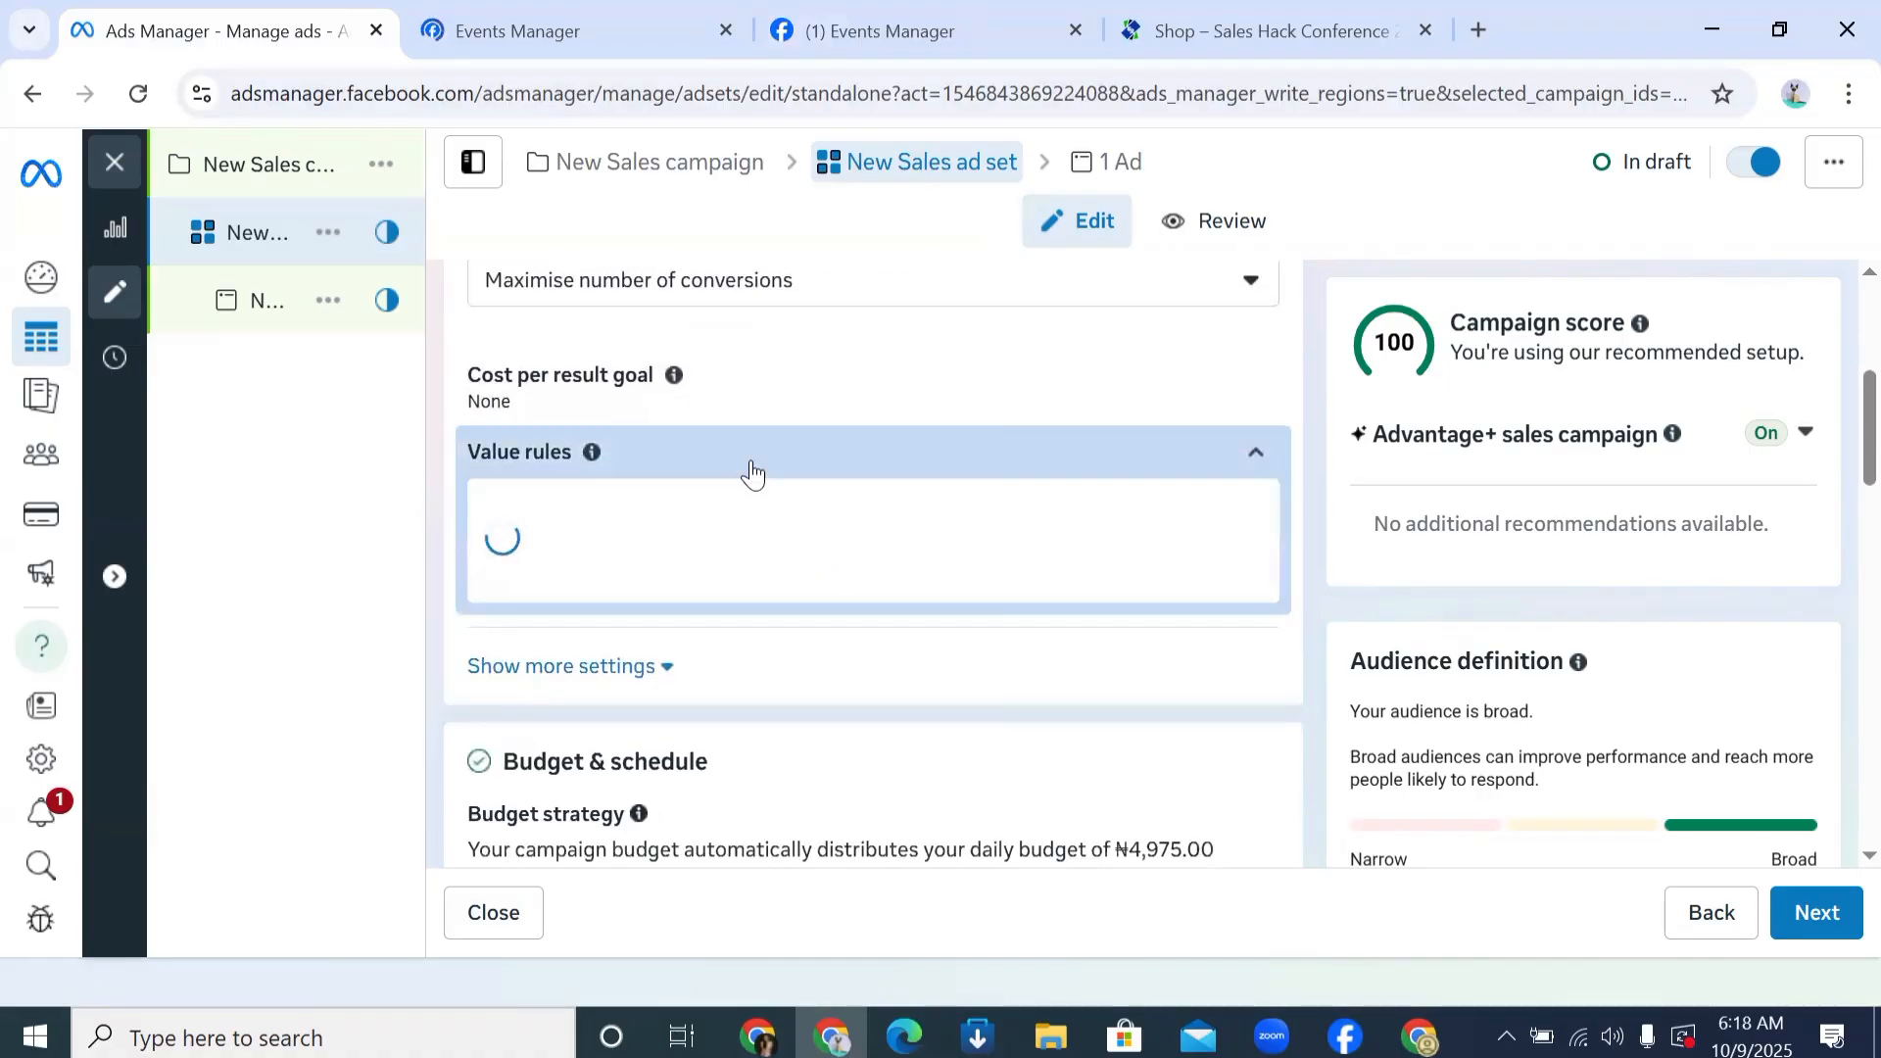
{"action": "scroll", "coordinate": [799, 386], "scroll_direction": "up", "scroll_amount": 2}
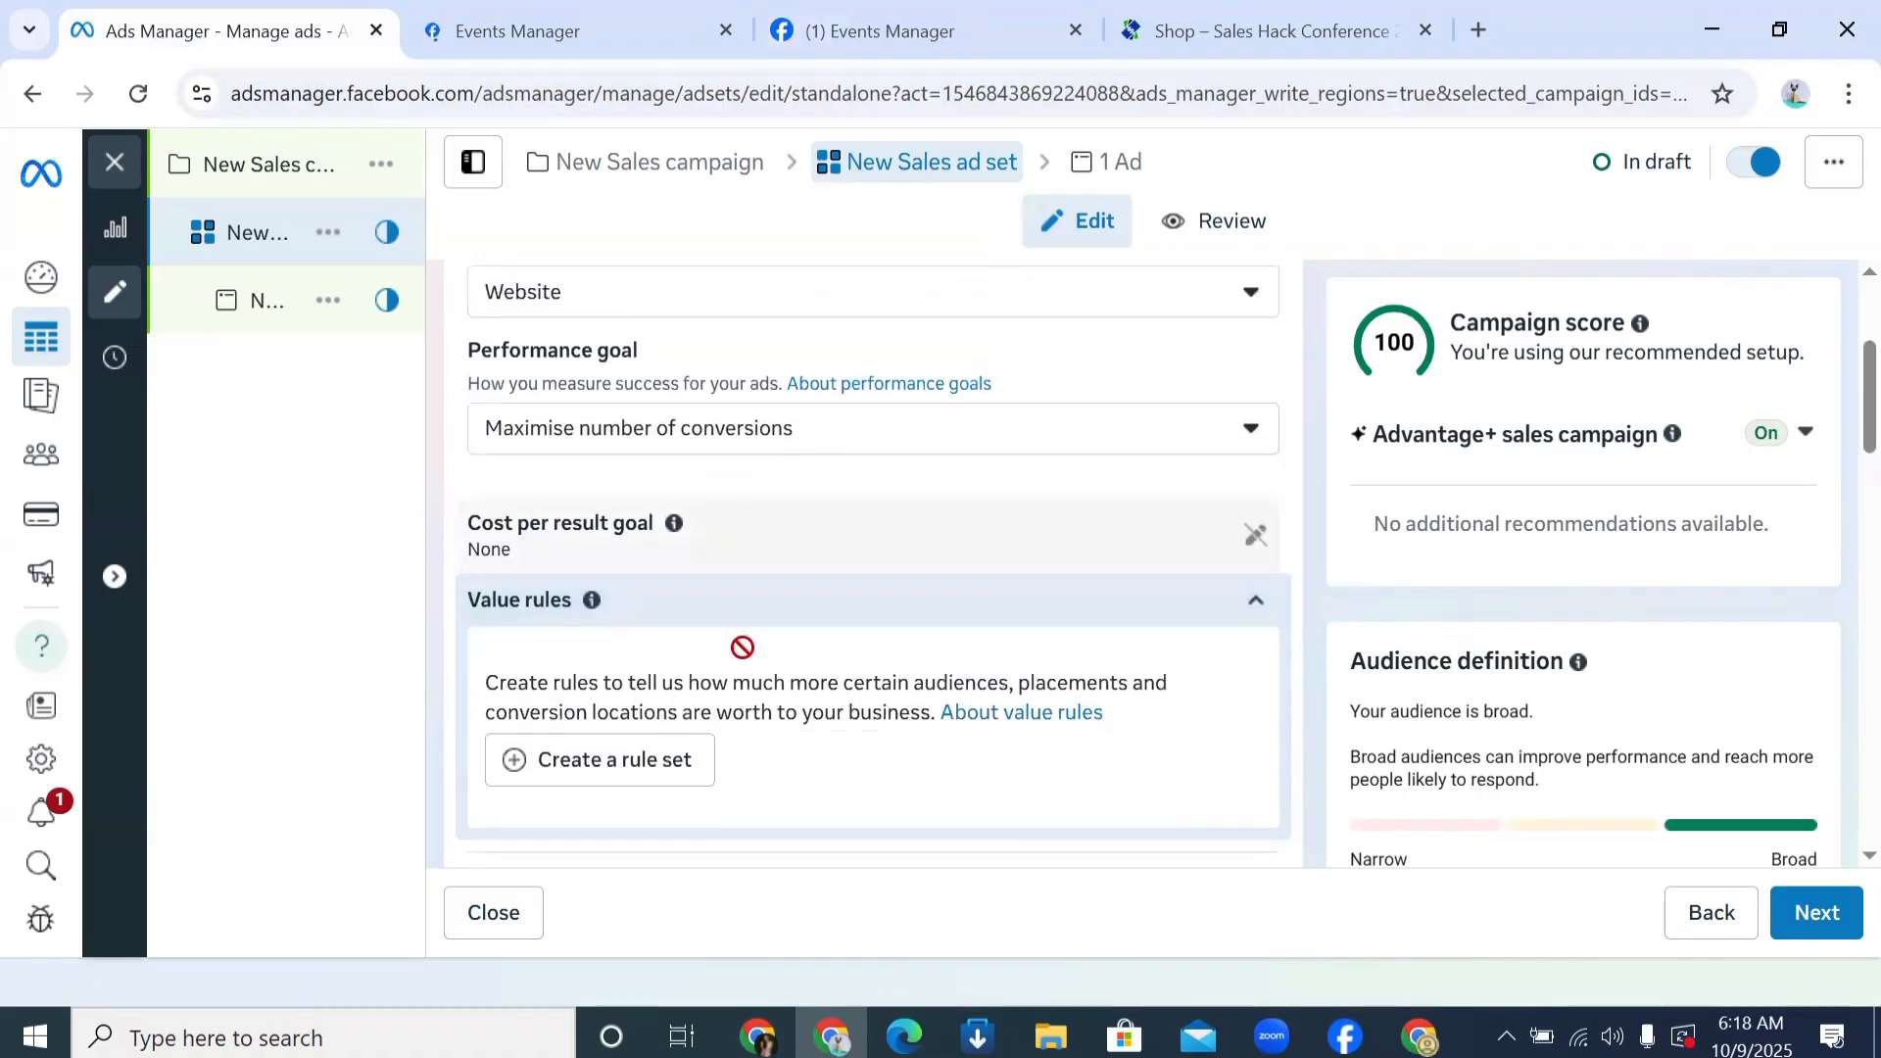
{"action": "scroll", "coordinate": [760, 684], "scroll_direction": "down", "scroll_amount": 3}
{"action": "scroll", "coordinate": [723, 399], "scroll_direction": "up", "scroll_amount": 1}
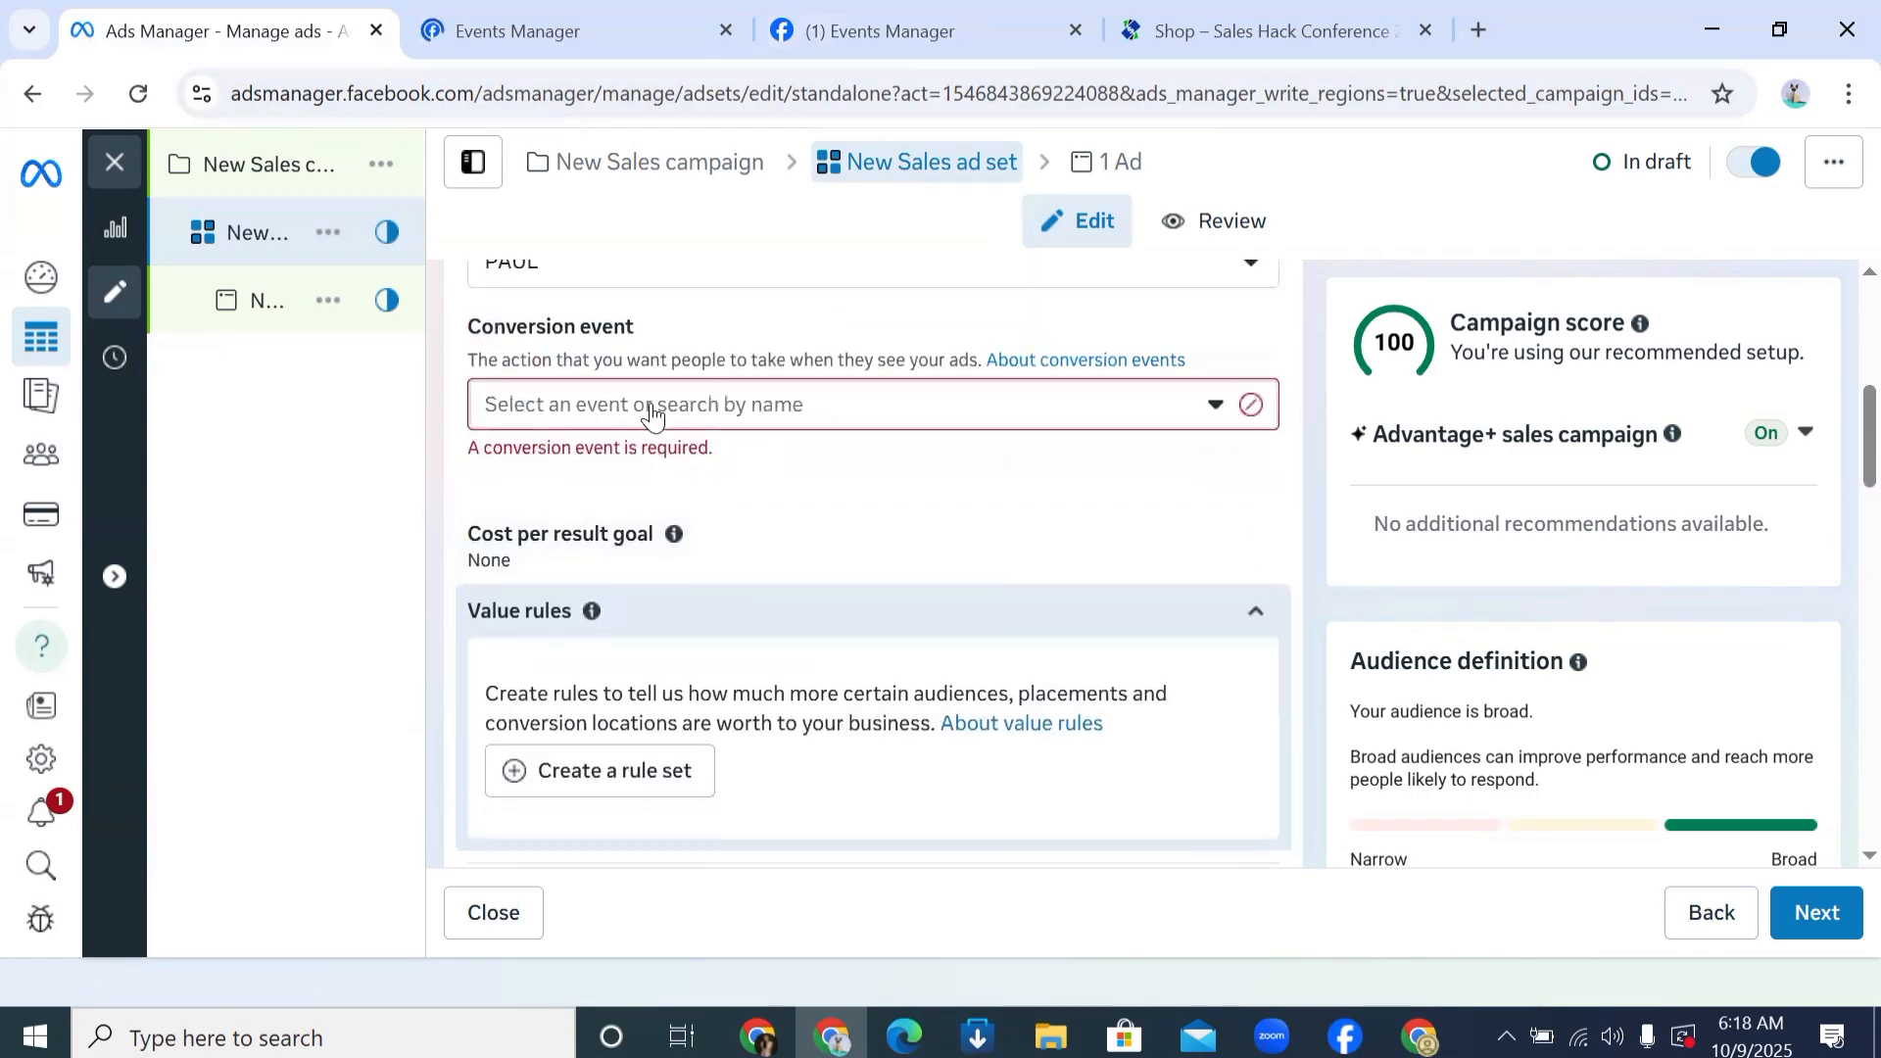
{"action": "left_click", "coordinate": [655, 412]}
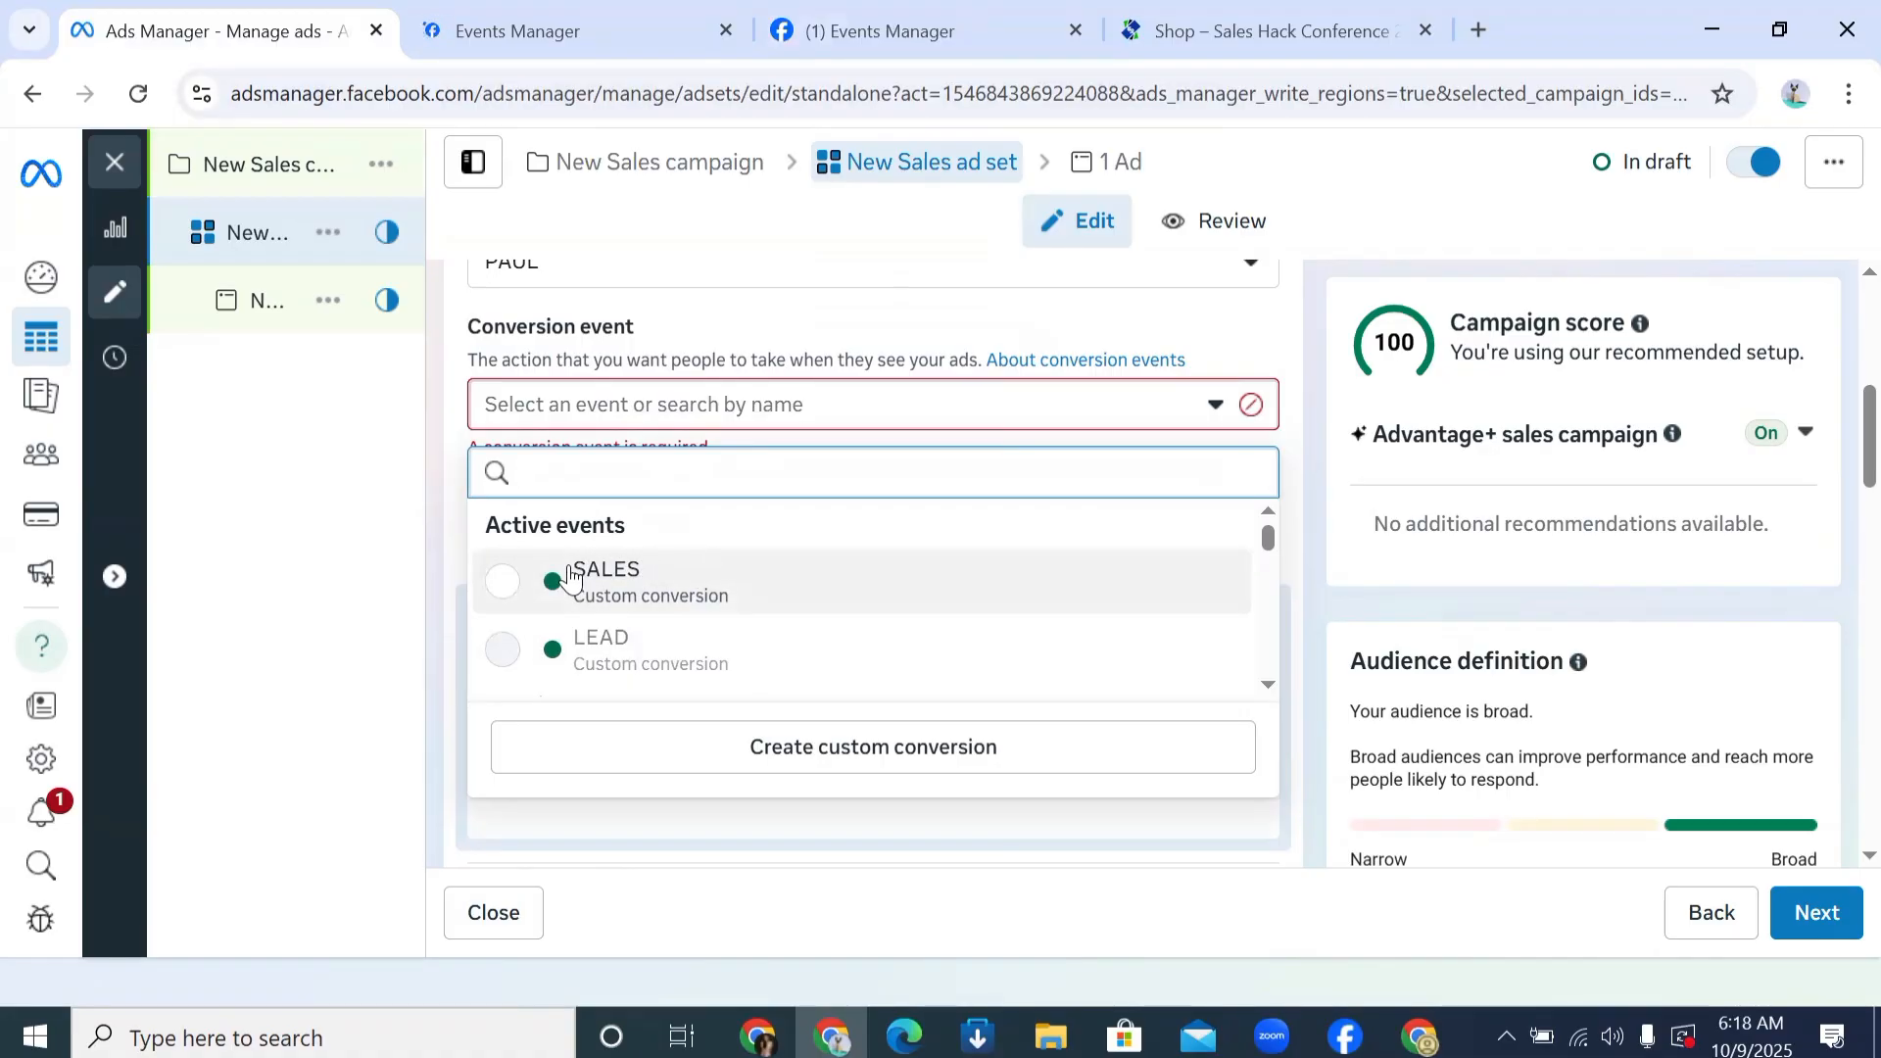
{"action": "mouse_move", "coordinate": [573, 579]}
{"action": "left_click", "coordinate": [520, 603]}
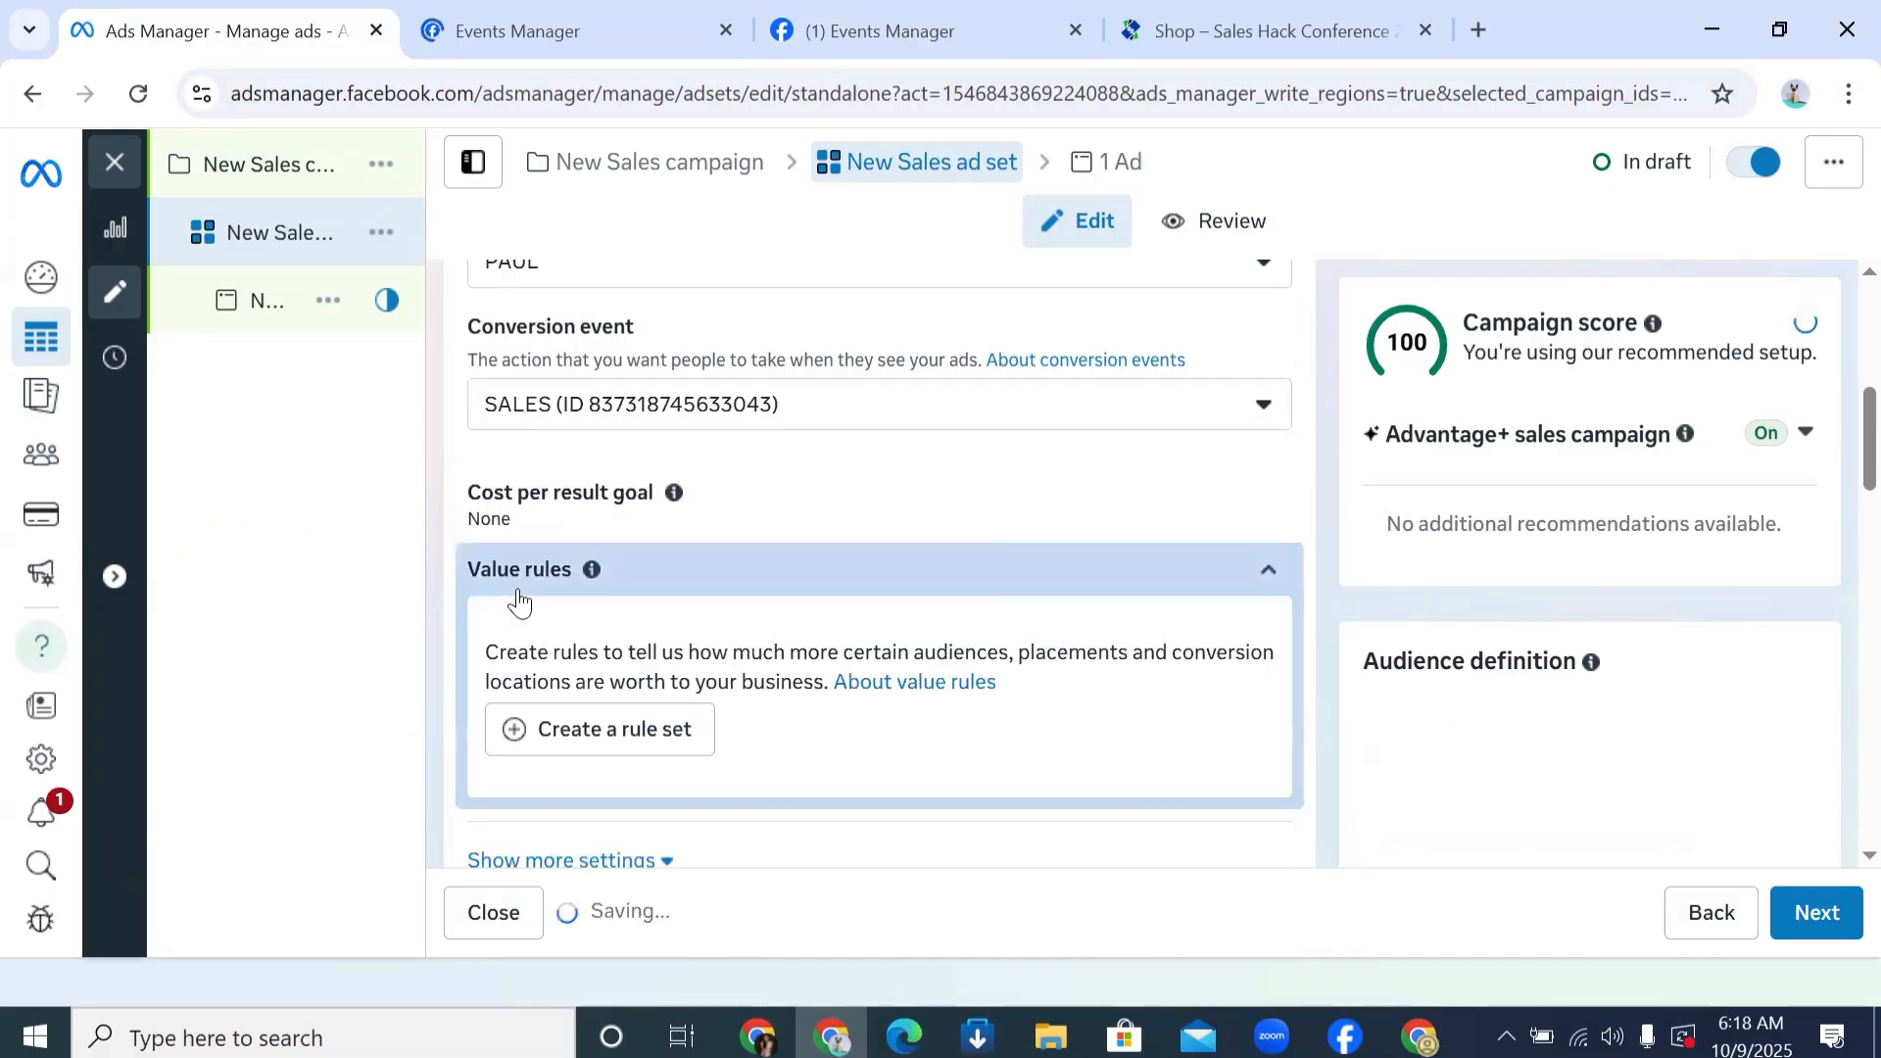
{"action": "scroll", "coordinate": [670, 506], "scroll_direction": "down", "scroll_amount": 8}
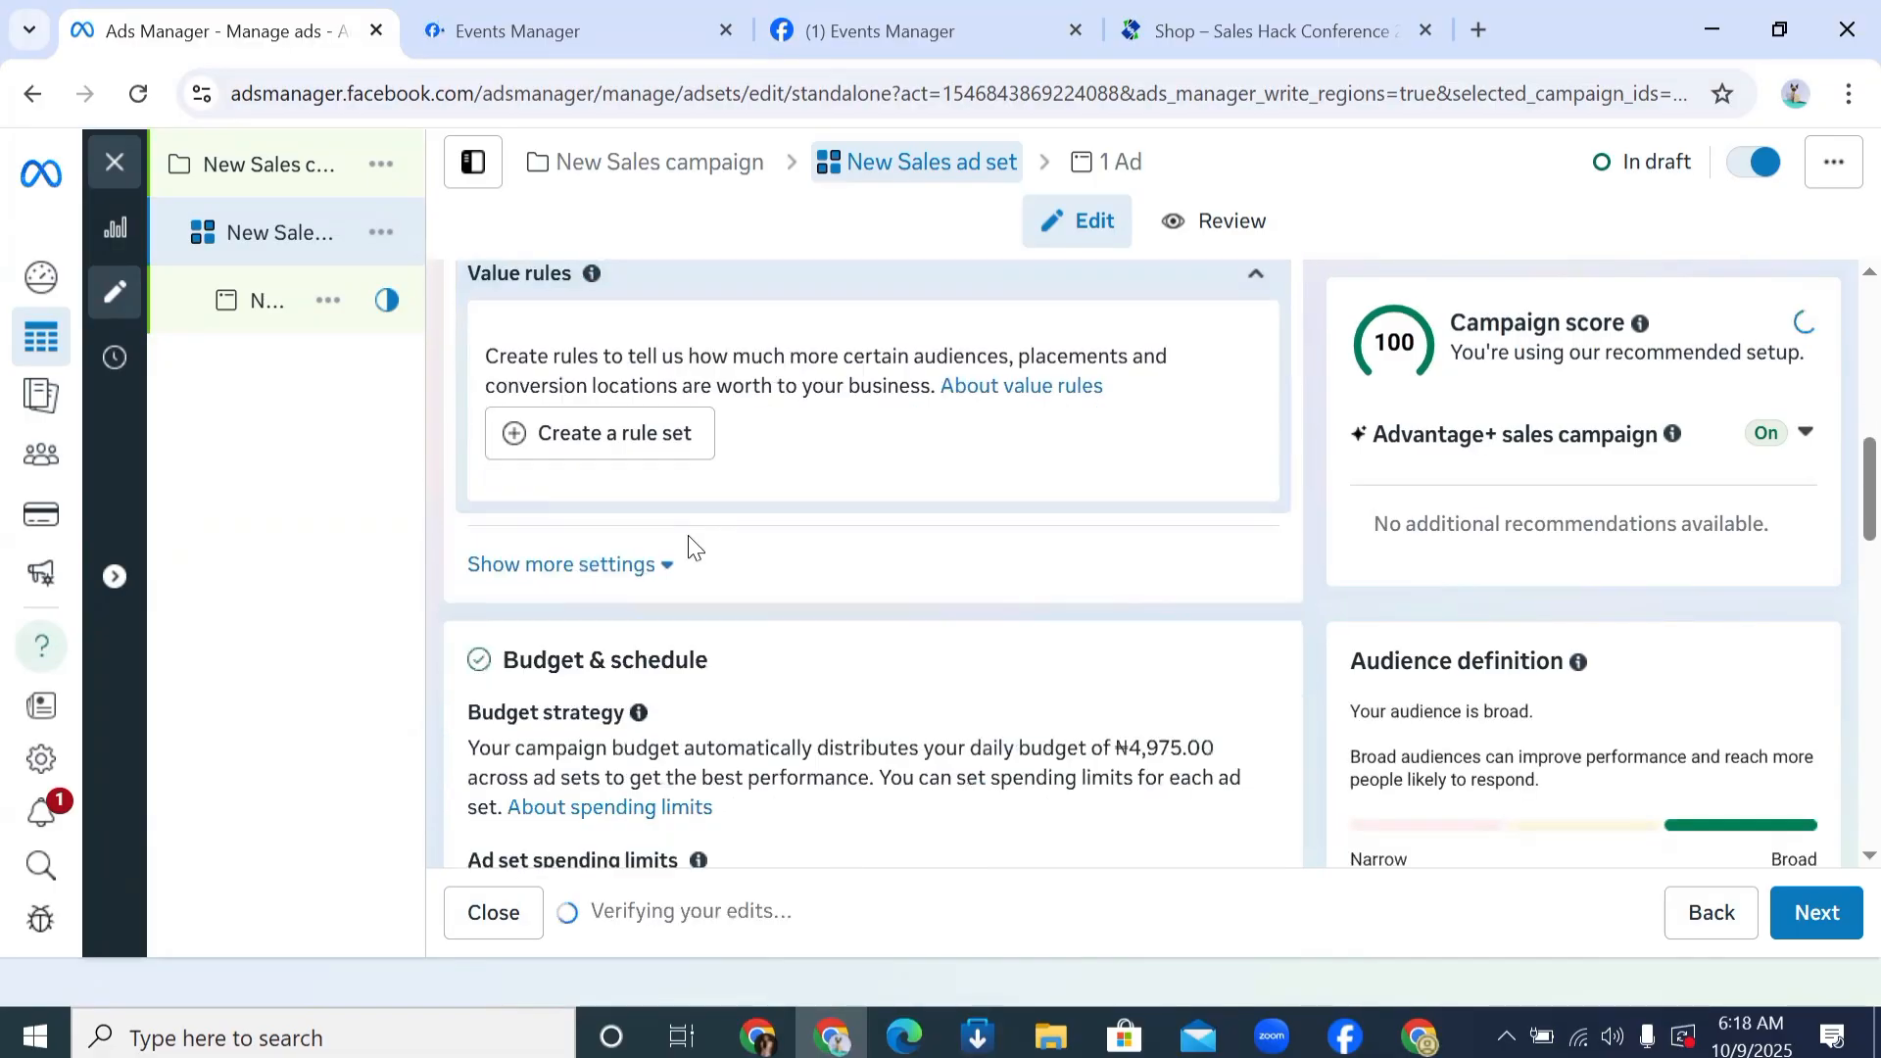